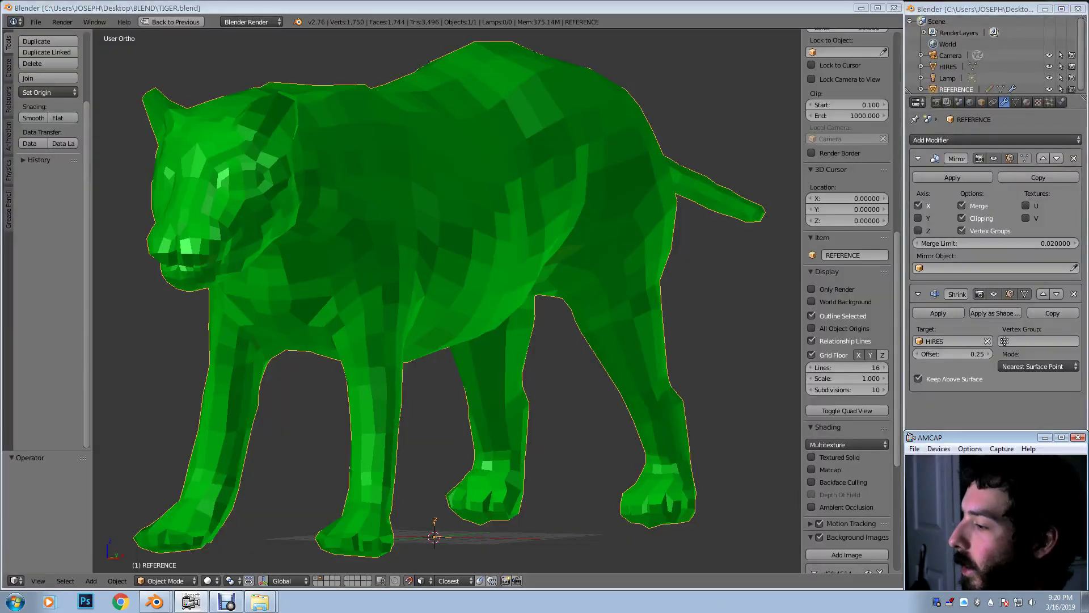
Step: Compare the high-resolution tiger sculpt with the green low-poly mesh by switching between their layers
key("alt+Tab")
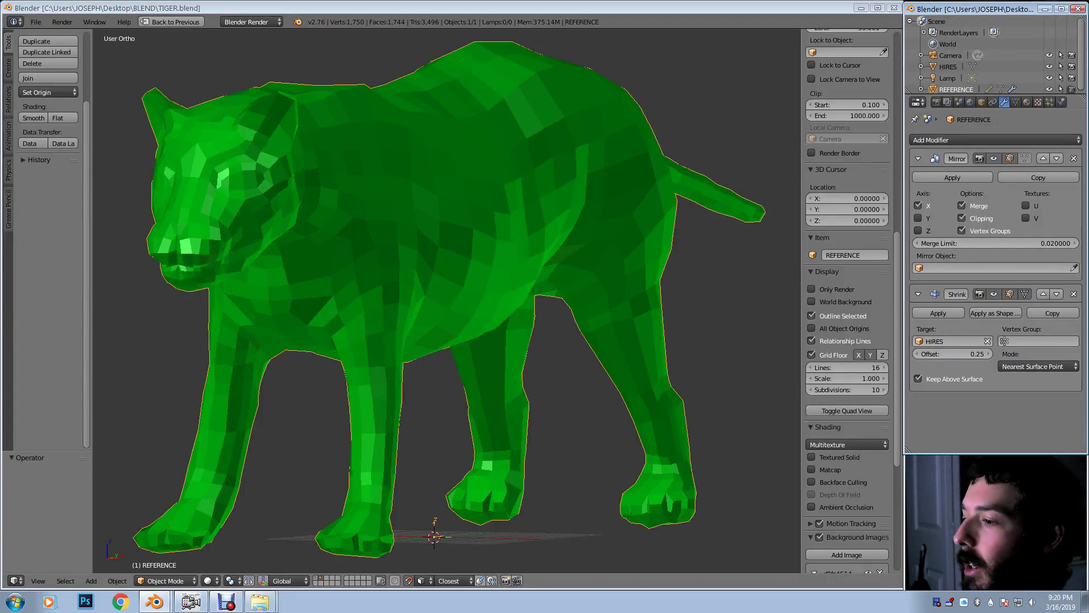
mouse_move(408, 295)
middle_mouse_down()
mouse_move(442, 293)
mouse_move(340, 298)
mouse_move(488, 312)
mouse_move(397, 306)
middle_mouse_up()
scroll(488, 312, "up", 2)
middle_click_drag(340, 284, 664, 332, "shift")
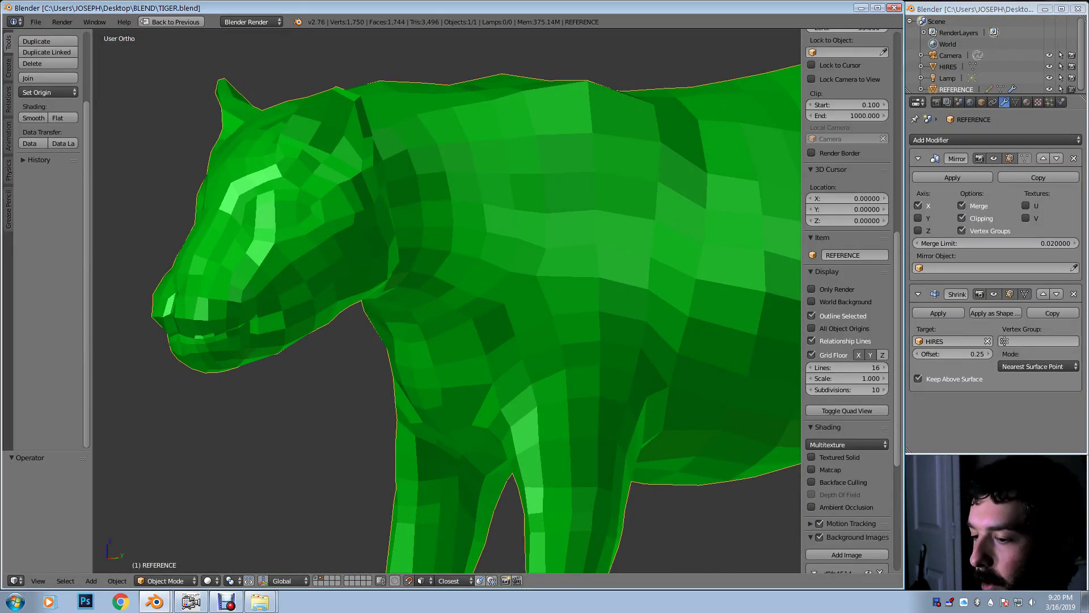
key("1")
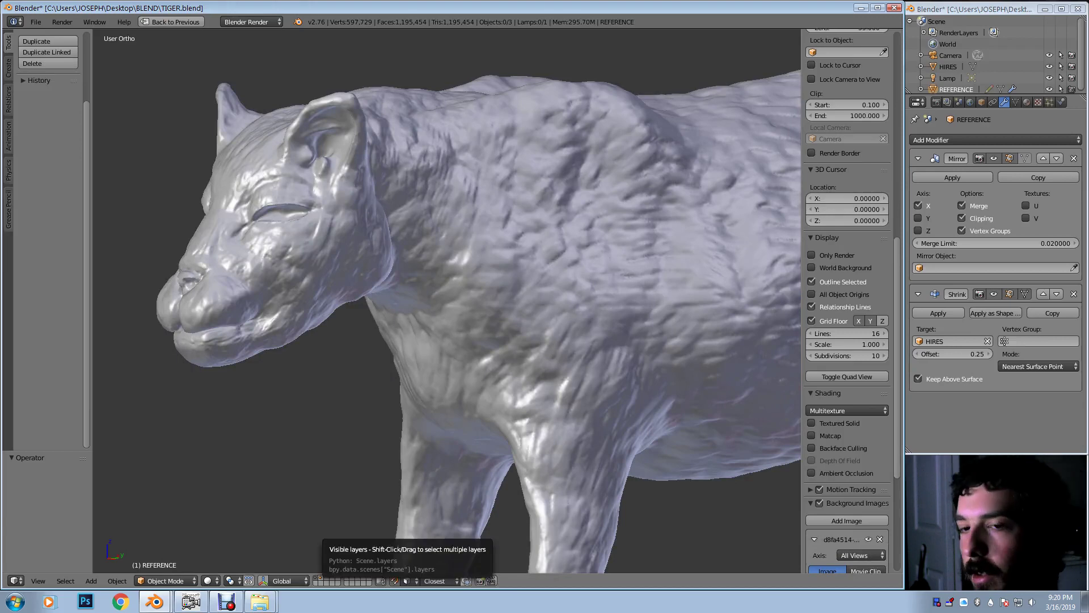
left_click(321, 578)
middle_click_drag(510, 306, 562, 352)
scroll(454, 309, "down", 3)
mouse_move(562, 352)
middle_mouse_down()
mouse_move(613, 353)
mouse_move(556, 343)
middle_mouse_up()
scroll(447, 301, "up", 3)
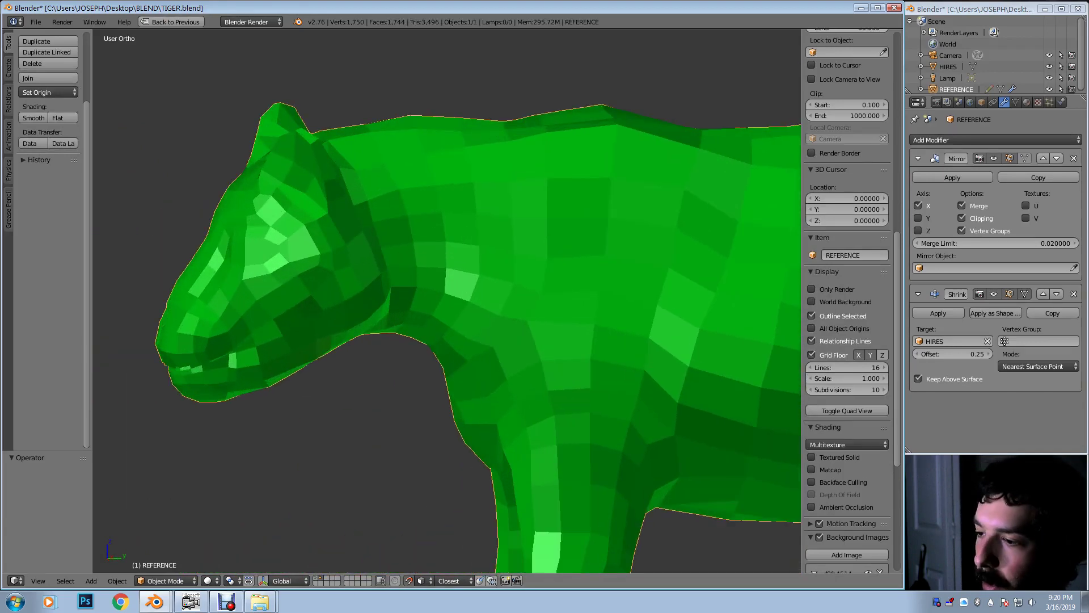
Step: Examine the low-poly tiger's topology in wireframe from head to legs, and return to solid shading
key("z")
middle_click_drag(454, 340, 432, 333, "shift")
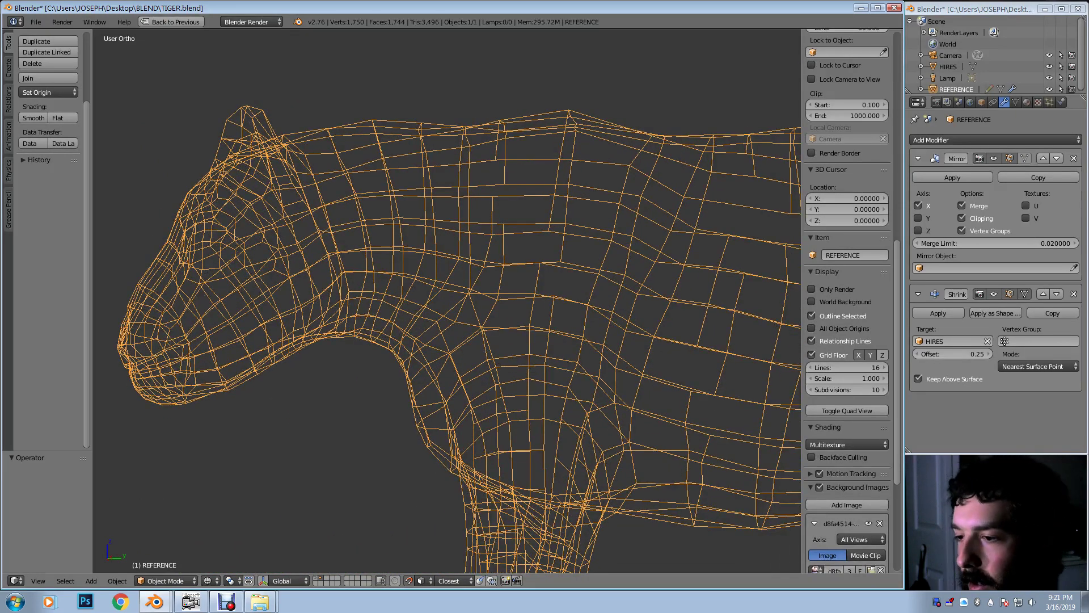
middle_click_drag(397, 341, 559, 340, "shift")
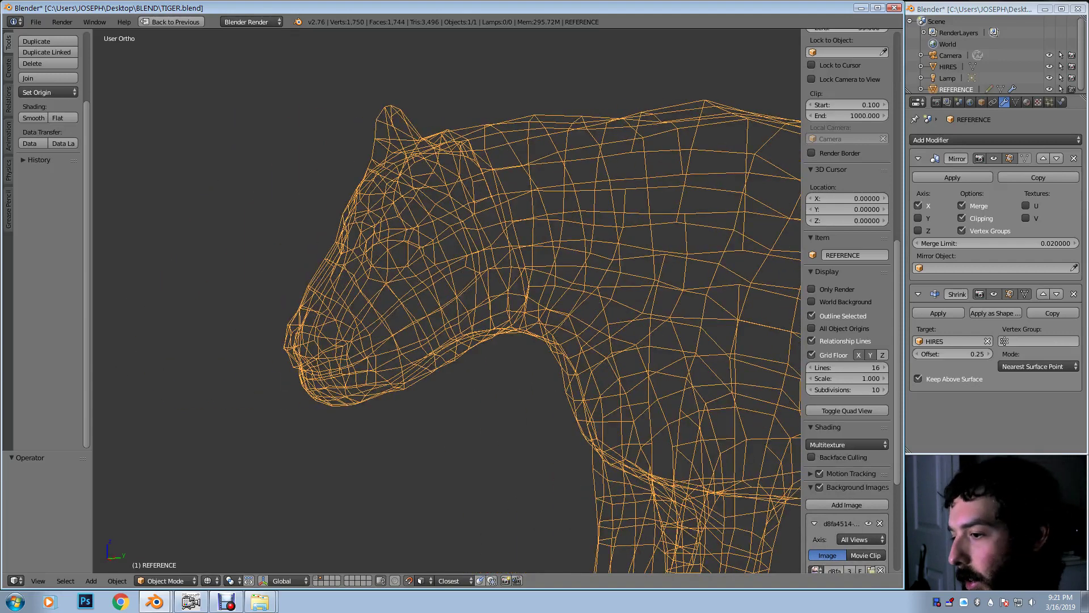
middle_click_drag(454, 341, 424, 244, "shift")
middle_click_drag(681, 341, 148, 352, "shift")
mouse_move(568, 340)
middle_mouse_down("shift")
mouse_move(255, 318)
mouse_move(204, 284)
mouse_move(187, 289)
mouse_move(682, 350)
mouse_move(478, 423)
mouse_move(337, 569)
middle_mouse_up("shift")
key("z")
mouse_move(283, 426)
middle_mouse_down("shift")
mouse_move(561, 326)
mouse_move(732, 62)
middle_mouse_up("shift")
scroll(446, 301, "down", 5)
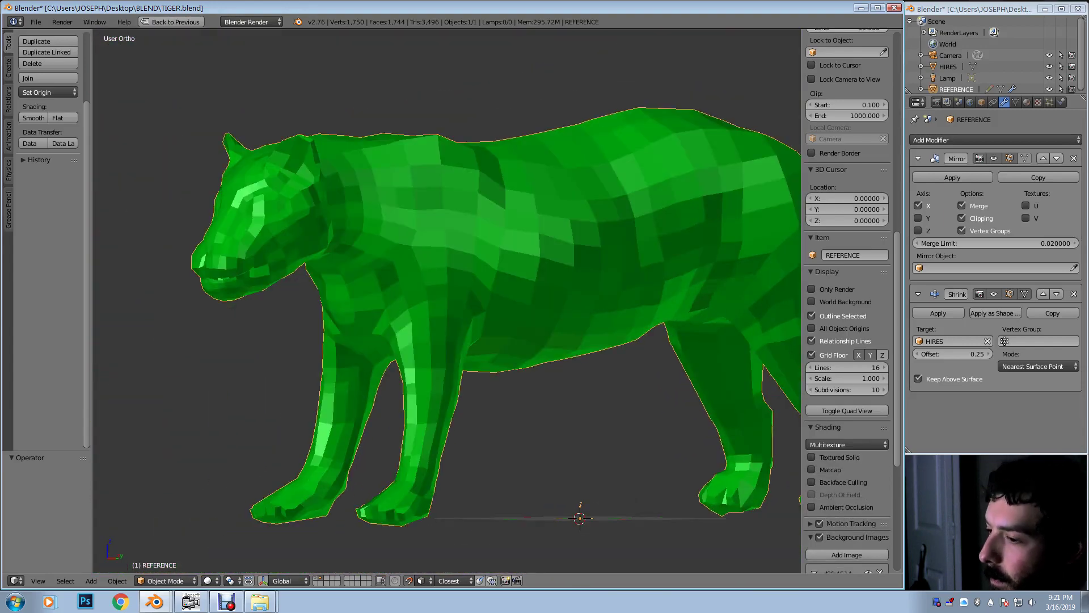
Step: Apply smooth shading to all faces of the tiger mesh in Edit Mode and return to Object Mode
left_click(164, 580)
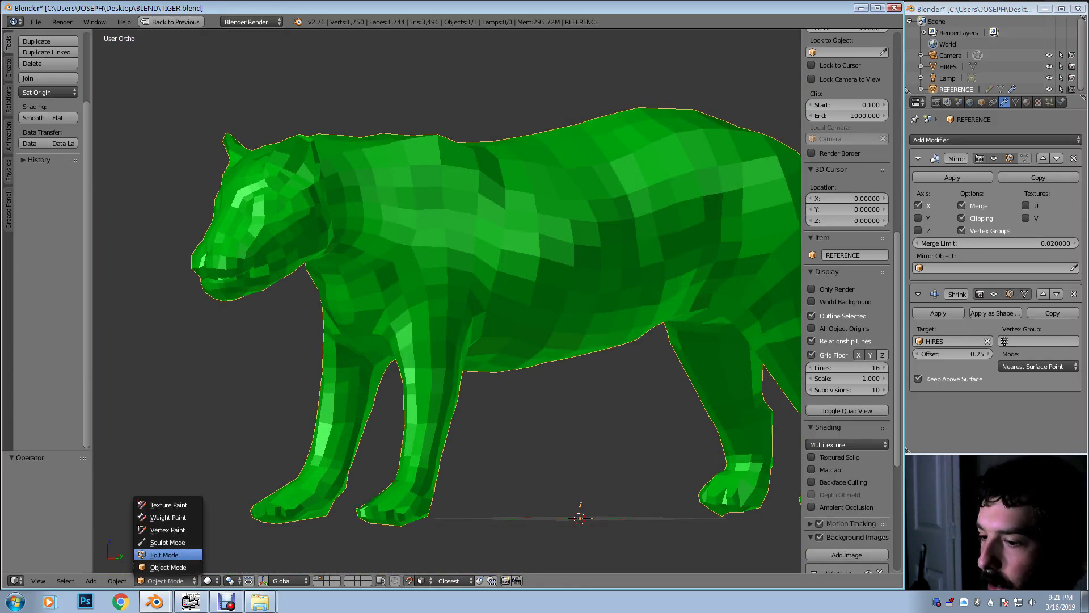
left_click(163, 554)
key("a")
scroll(847, 300, "up", 4)
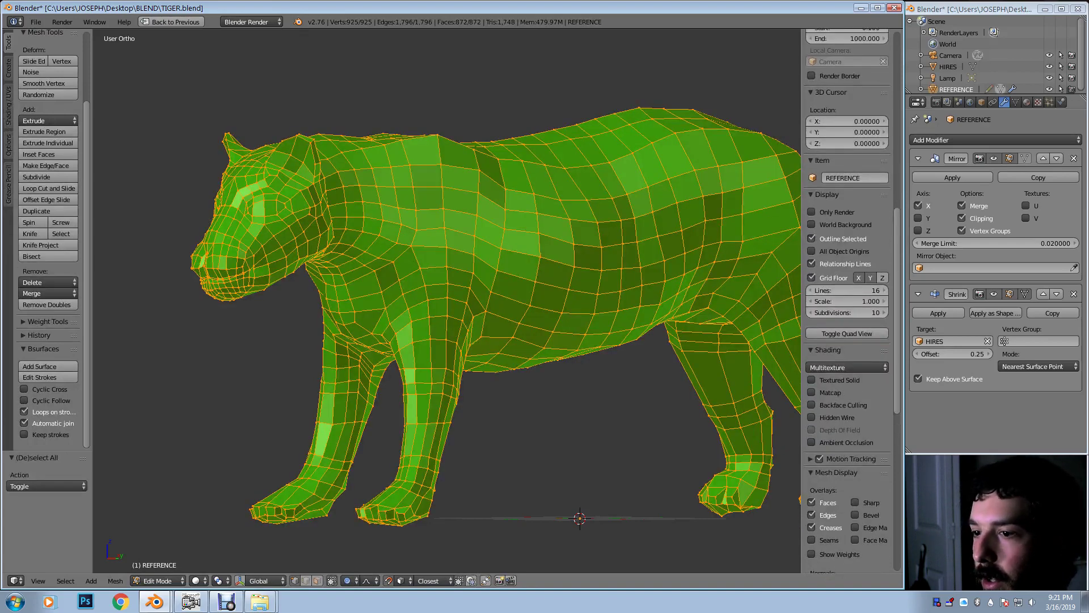
left_click(9, 106)
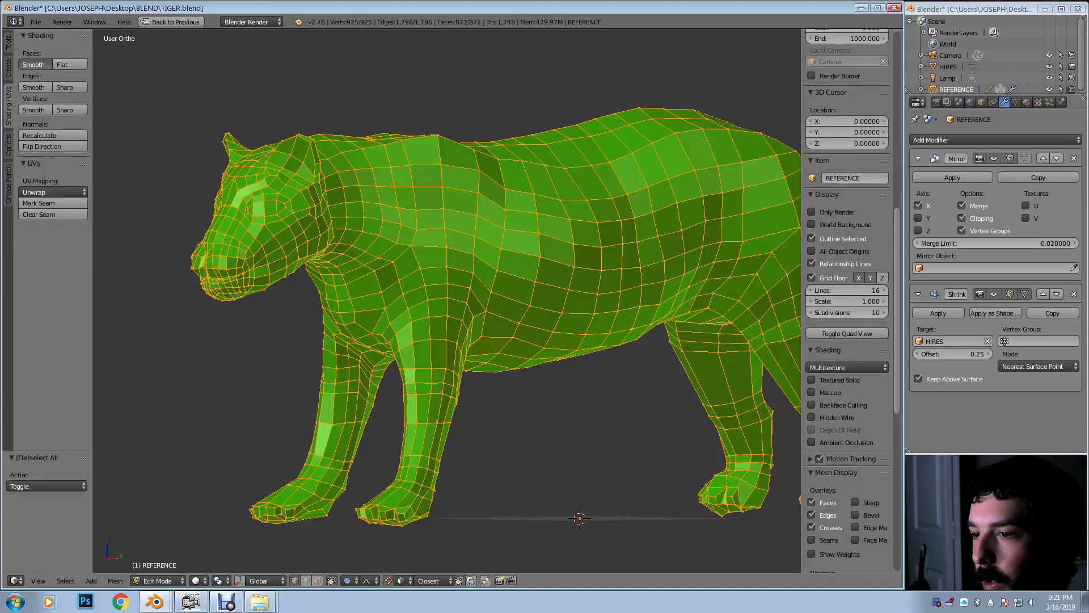
left_click(34, 64)
key("a")
scroll(847, 300, "down", 4)
middle_click_drag(454, 283, 425, 292)
left_click(159, 580)
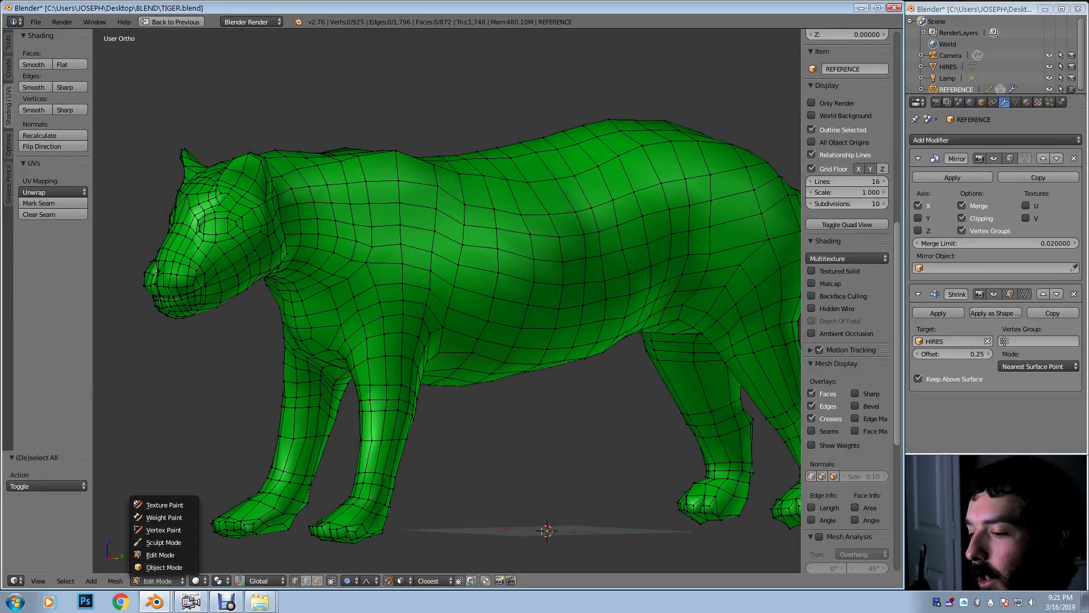
left_click(164, 567)
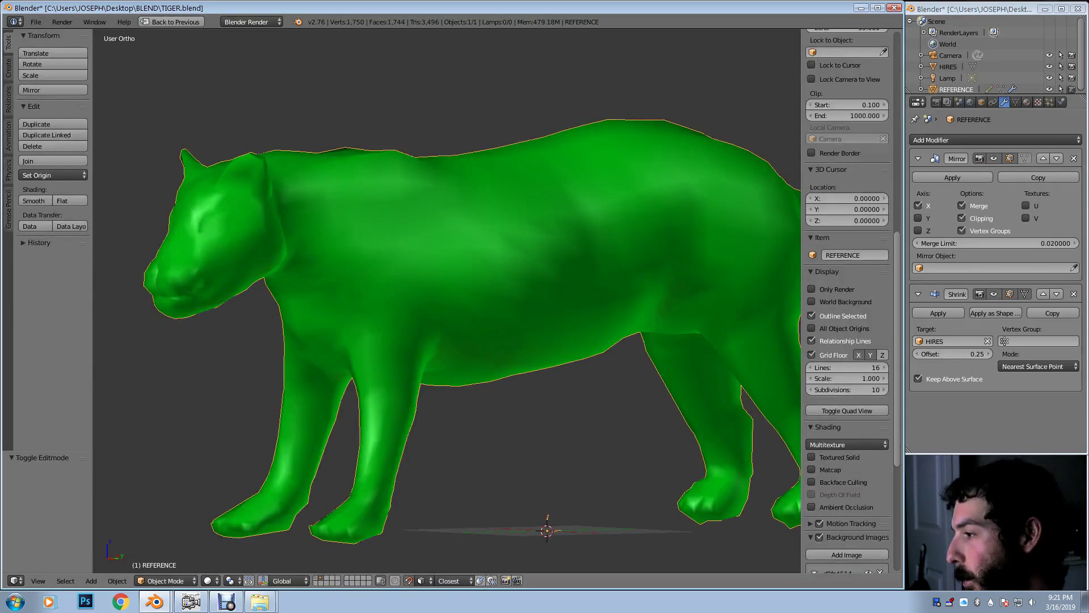
Step: Apply the Shrinkwrap modifier and raise the Mirror modifier's merge limit to 0.1507 to close the centreline gaps
left_click(938, 313)
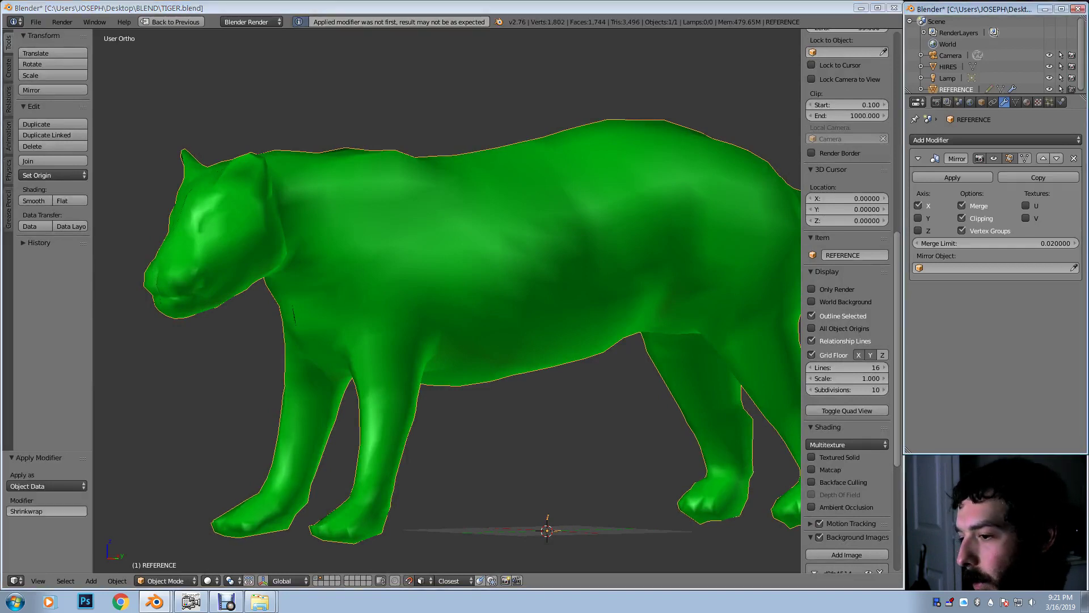
middle_click_drag(409, 318, 454, 304)
scroll(454, 303, "up", 4)
middle_click_drag(624, 198, 493, 428, "shift")
scroll(391, 312, "up", 2)
scroll(391, 312, "up", 1)
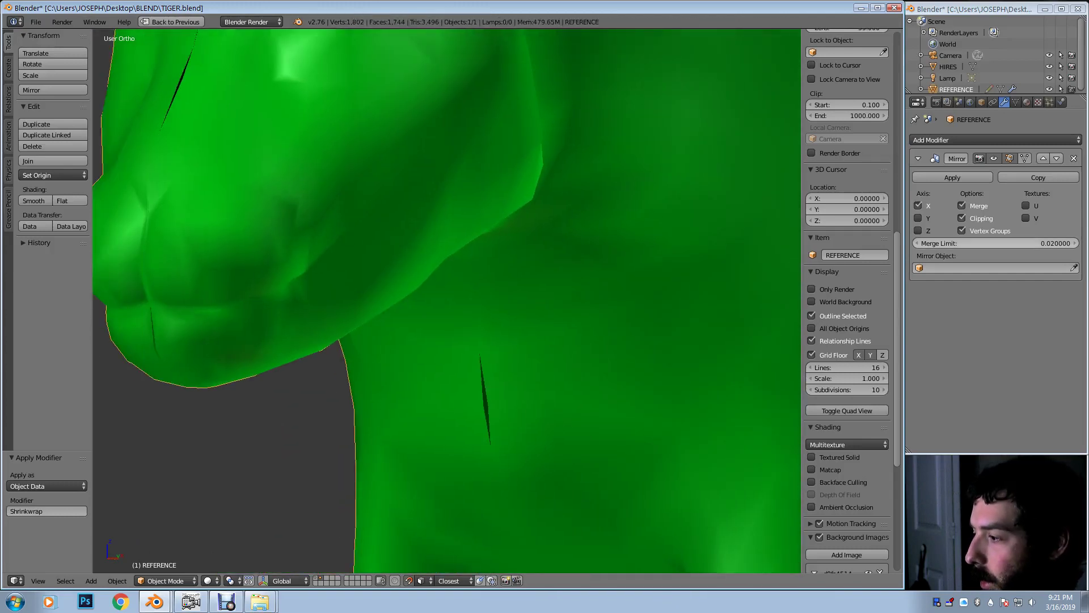
left_click_drag(996, 243, 998, 244)
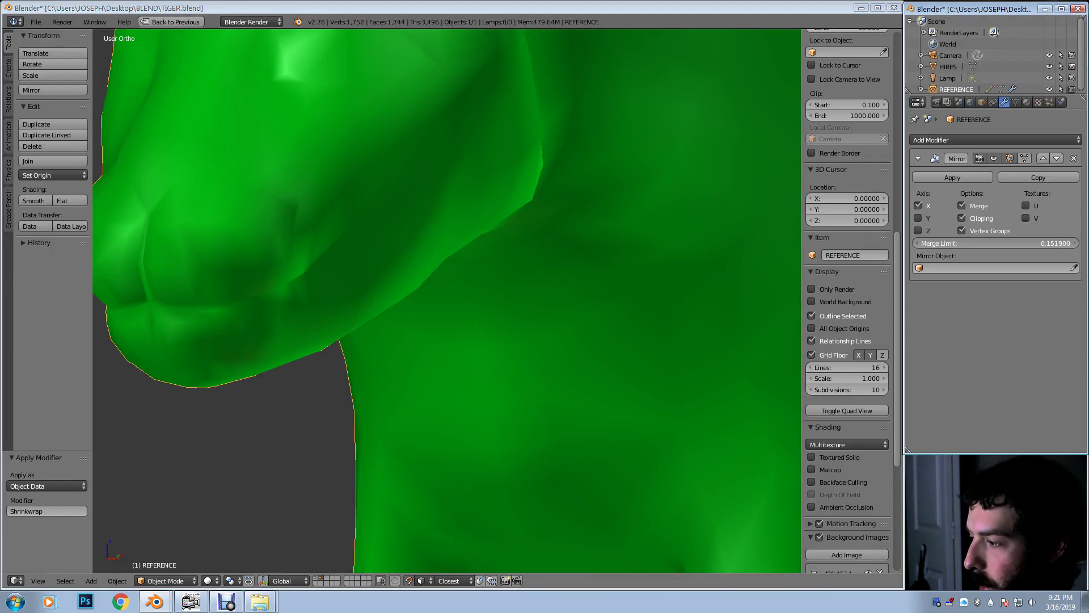
left_click_drag(995, 243, 994, 243)
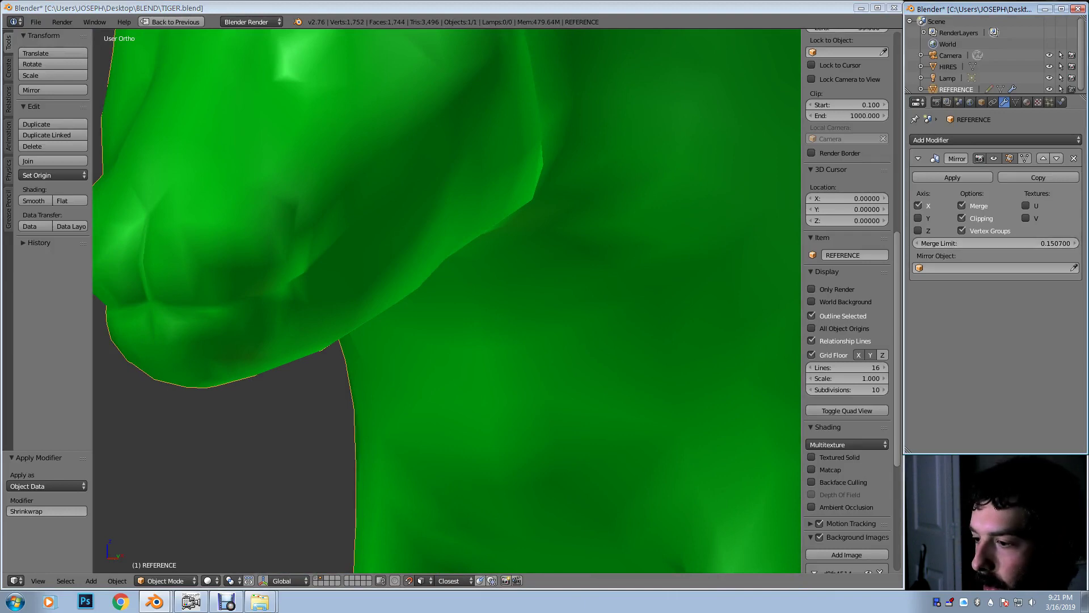
Step: Check the smoothed tiger body from the head to the hindquarters and tail for remaining gaps
middle_click_drag(363, 159, 567, 488, "shift")
scroll(454, 306, "down", 4)
middle_click_drag(454, 306, 397, 306)
middle_click_drag(709, 317, 187, 317, "shift")
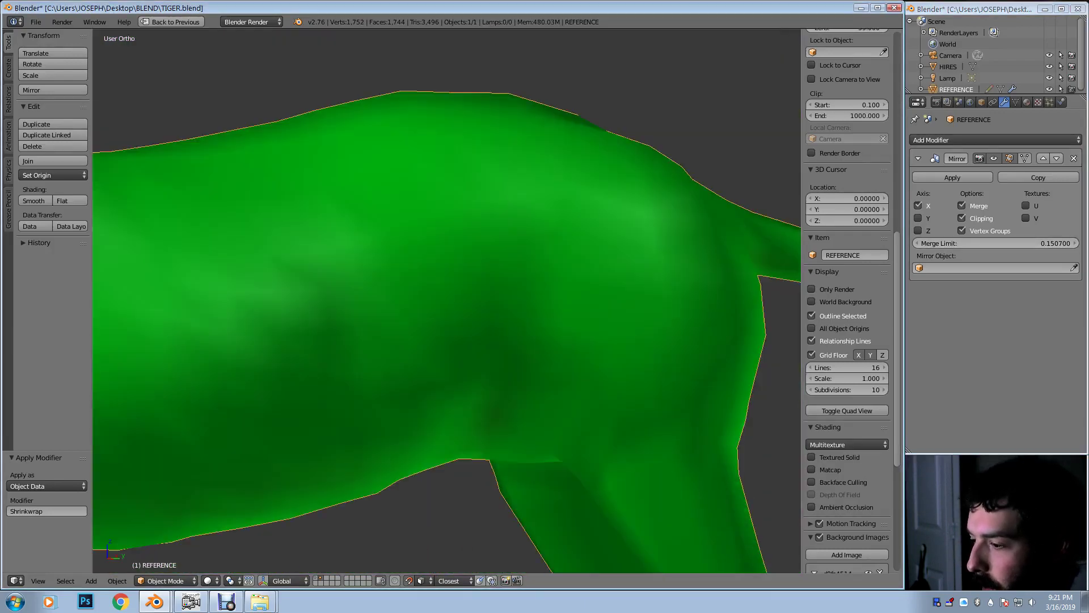
middle_click_drag(754, 340, 131, 283, "shift")
middle_click_drag(454, 283, 420, 278)
middle_click_drag(238, 272, 698, 332, "shift")
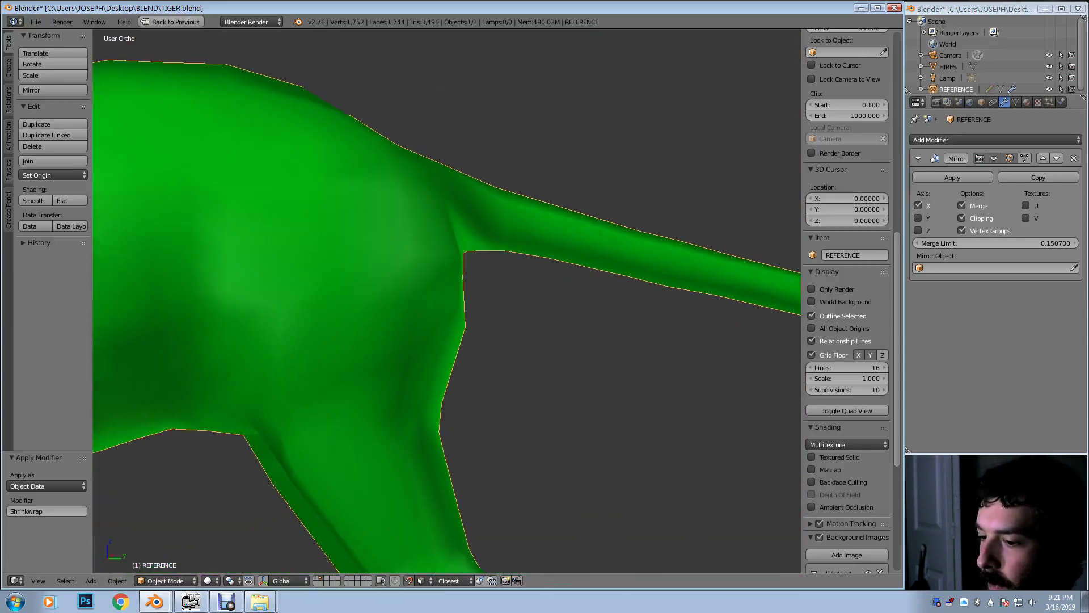
Step: In Edit Mode, move the gapping belly centreline vertex about -0.048 along X onto the mirror seam
left_click(165, 580)
left_click(165, 554)
middle_click_drag(363, 511, 369, 459)
middle_click_drag(369, 460, 647, 312, "shift")
middle_click_drag(363, 256, 561, 347, "shift")
scroll(447, 301, "up", 4)
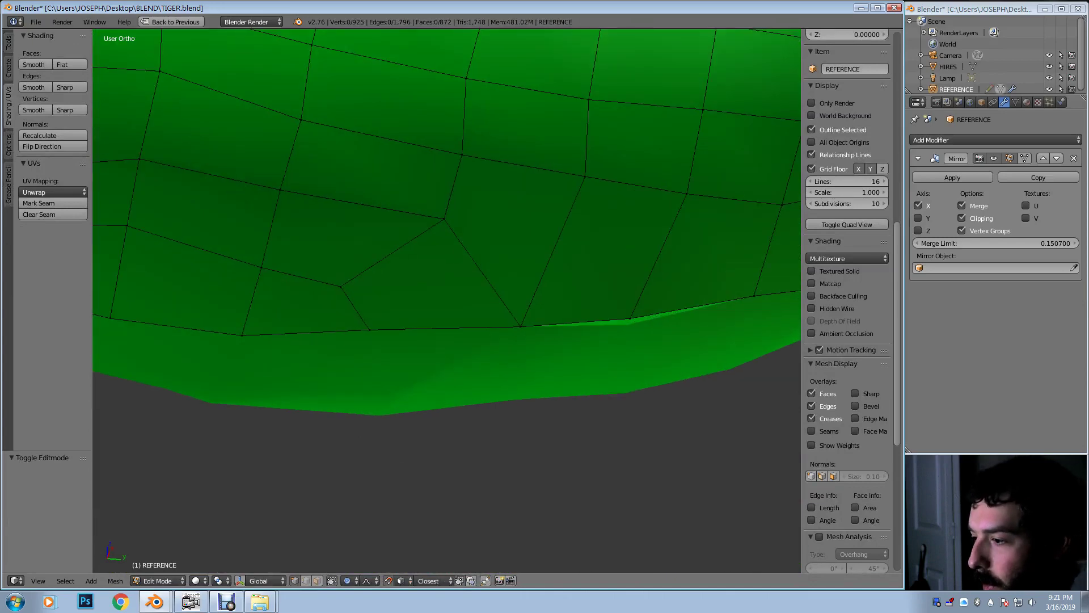
right_click(630, 319)
middle_click_drag(630, 319, 448, 346, "shift")
key("g")
key("x")
left_click(456, 303)
Step: Inspect the rest of the mirror seam along the body and up close on the front of the muzzle
scroll(456, 303, "down", 4)
middle_click_drag(448, 346, 227, 318, "shift")
middle_click_drag(709, 142, 227, 334, "shift")
mouse_move(448, 301)
middle_mouse_down()
mouse_move(397, 295)
mouse_move(522, 304)
mouse_move(425, 306)
mouse_move(441, 307)
middle_mouse_up()
scroll(523, 304, "up", 2)
middle_click_drag(318, 187, 391, 363, "shift")
middle_click_drag(392, 283, 483, 318, "shift")
middle_click_drag(397, 272, 554, 391, "shift")
middle_click_drag(555, 392, 499, 363)
scroll(556, 340, "down", 6)
middle_click_drag(596, 341, 171, 352)
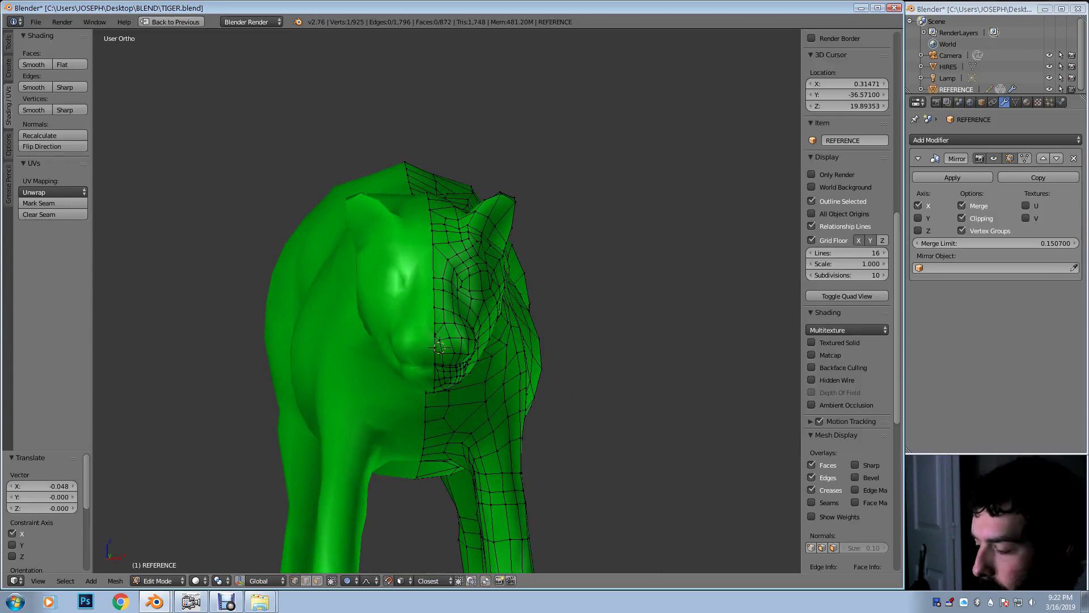
scroll(439, 348, "up", 9)
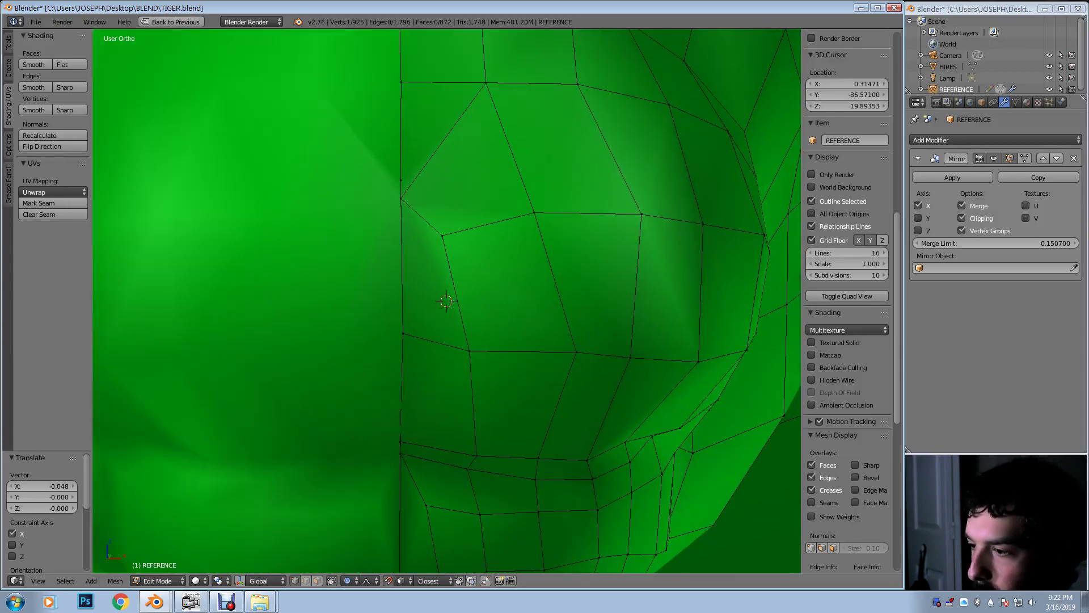
middle_click_drag(448, 363, 415, 346)
right_click(418, 453)
key("g")
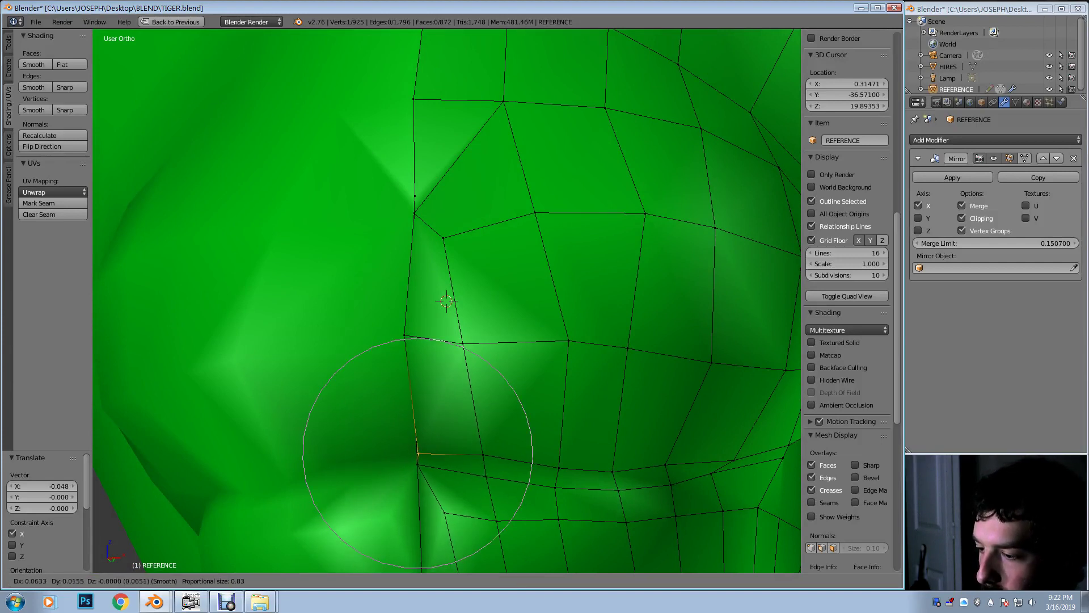
right_click(424, 454)
key("g")
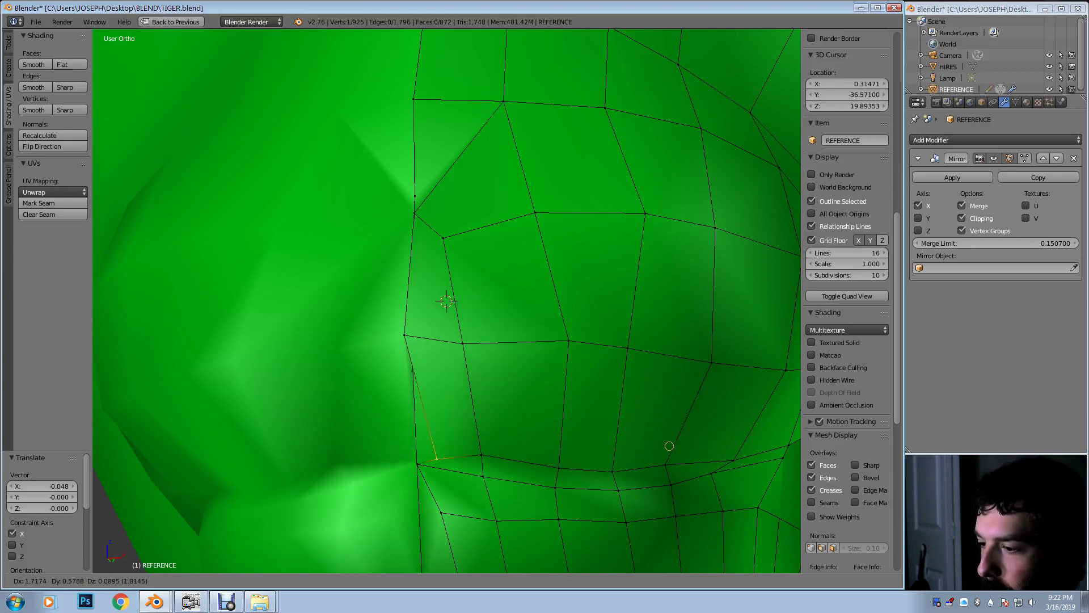
key("Escape")
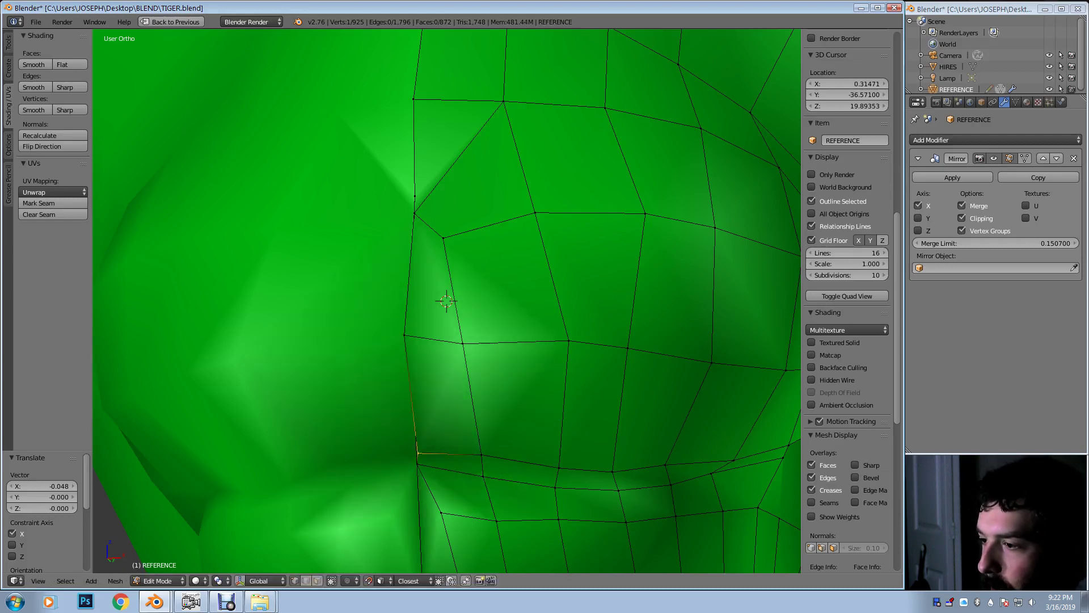
Step: Delete the extra centreline vertex on the muzzle and close the hole by merging its upper and lower vertices at last
key("x")
left_click(422, 176)
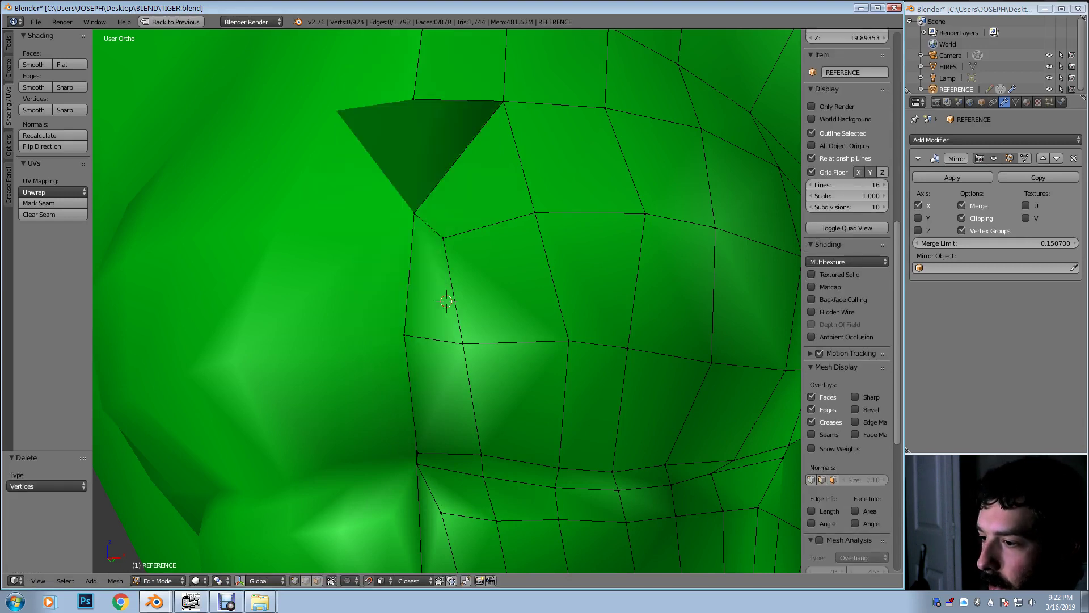
scroll(847, 284, "up", 3)
right_click(413, 100)
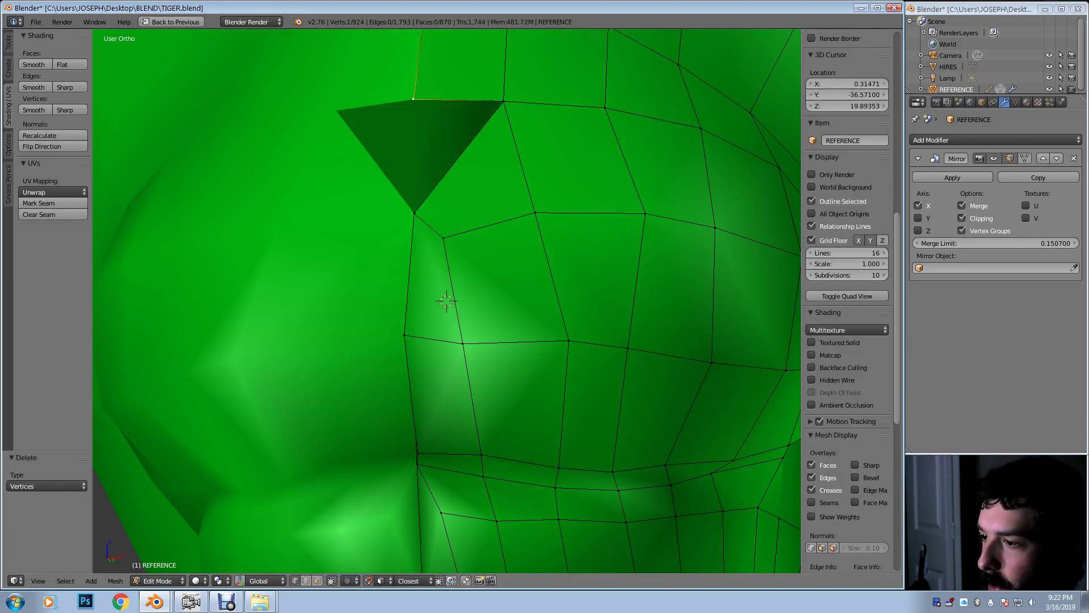
key("alt+m")
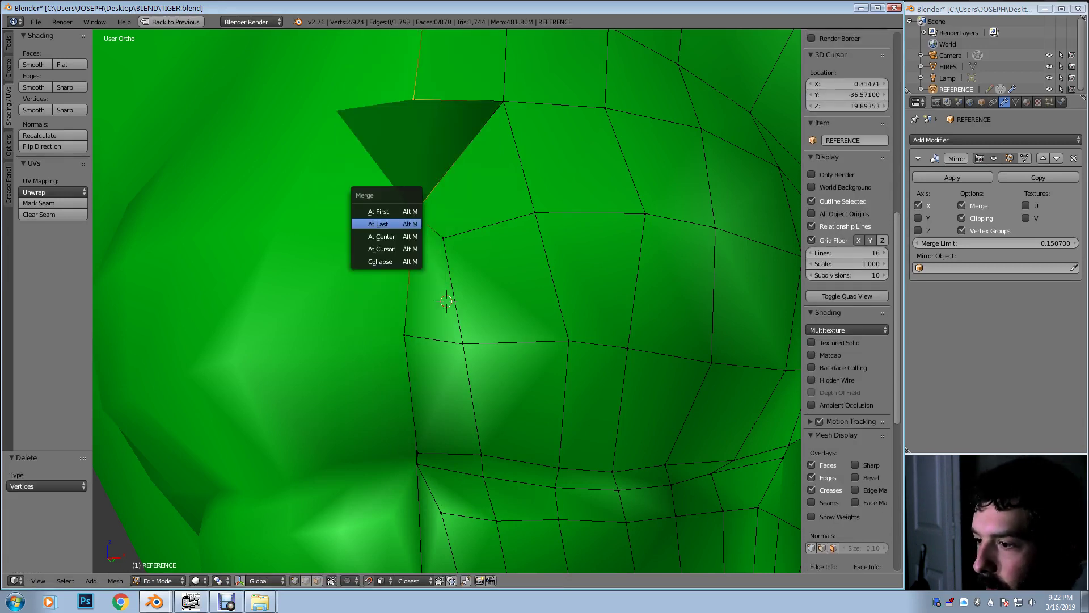
key("Return")
Step: Delete the stray vertex behind the muzzle surface while viewing the mesh in wireframe
middle_click_drag(442, 255, 534, 258)
key("z")
middle_click_drag(419, 295, 272, 319)
key("x")
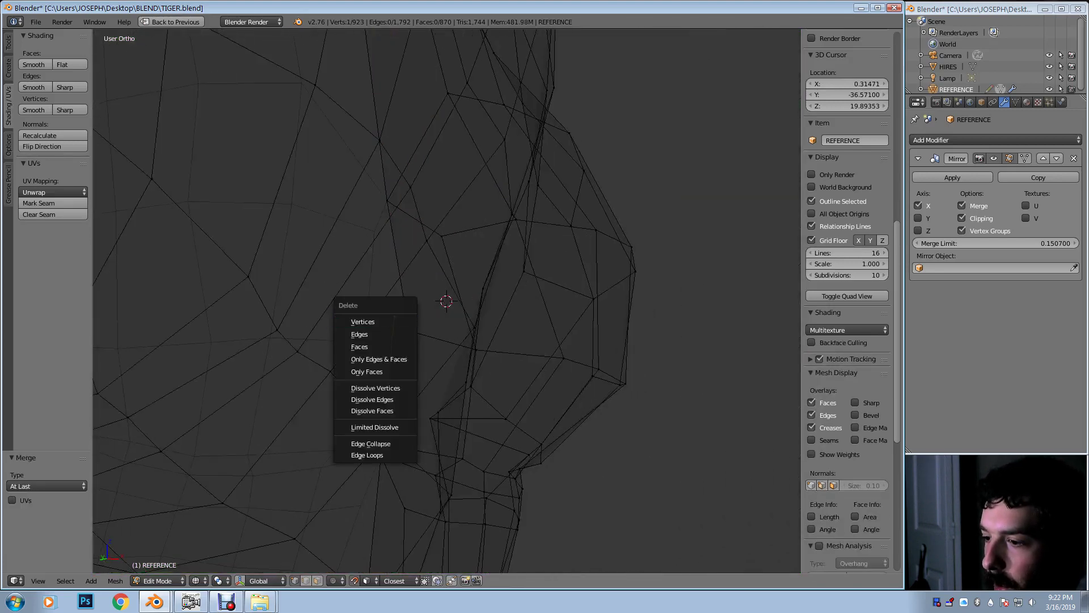
left_click(363, 322)
Step: Check the whole tiger mesh in wireframe for leftover vertices, and return to solid shading with nothing selected
scroll(446, 301, "down", 5)
key("a")
middle_click_drag(431, 318, 377, 318)
scroll(447, 301, "down", 2)
middle_click_drag(568, 284, 247, 335, "shift")
middle_click_drag(340, 323, 374, 323)
key("a")
scroll(847, 300, "down", 5)
middle_click_drag(454, 318, 597, 282, "shift")
key("z")
middle_click_drag(420, 309, 427, 307)
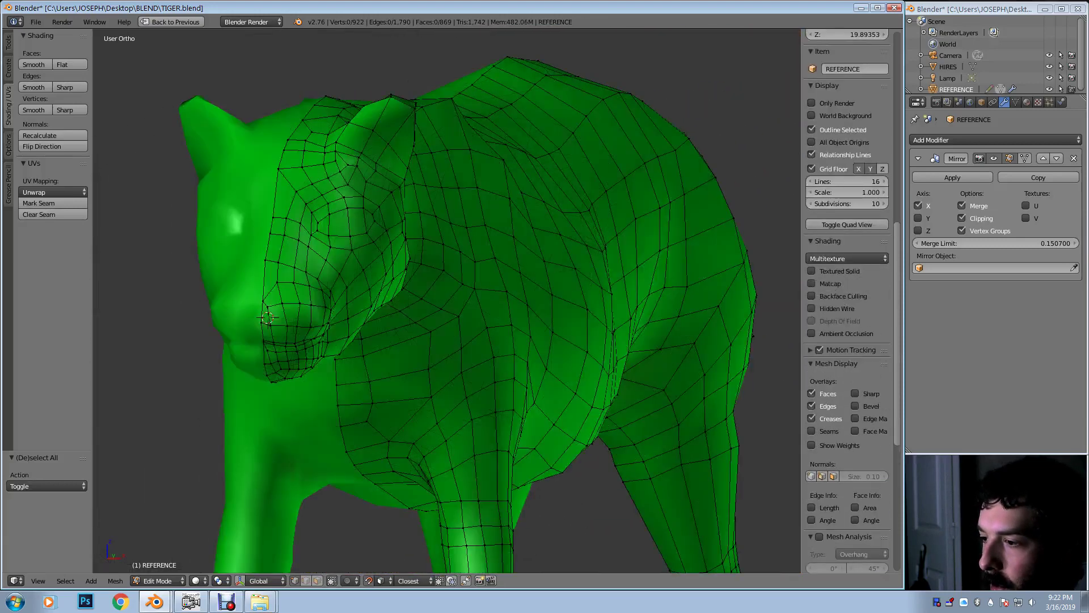
Step: Select the edge loop along the tiger's centreline mirror border and mark it as a seam
left_click(159, 581)
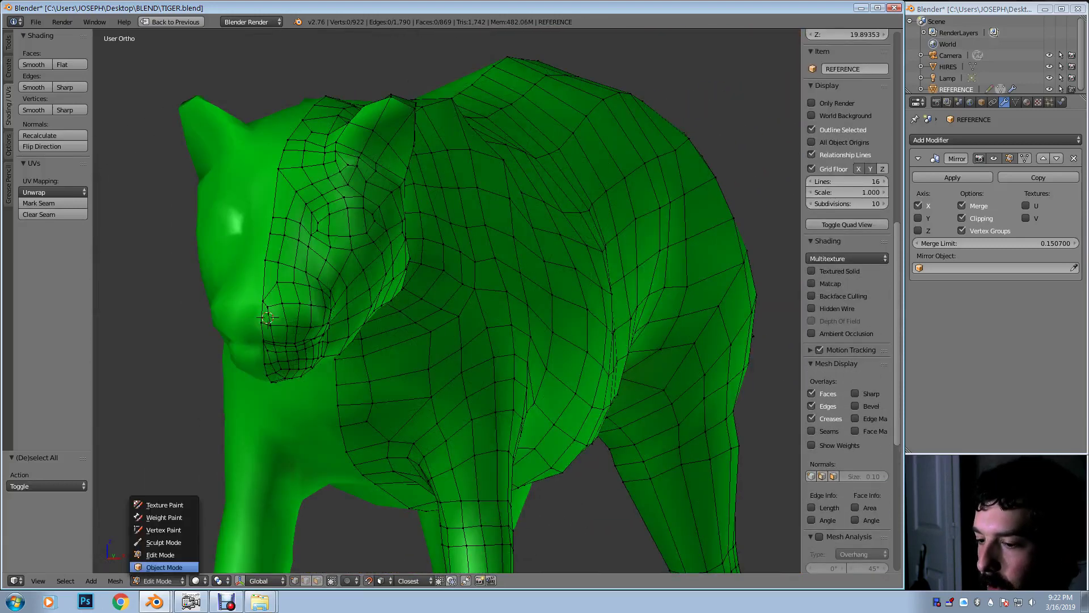
scroll(447, 300, "up", 4)
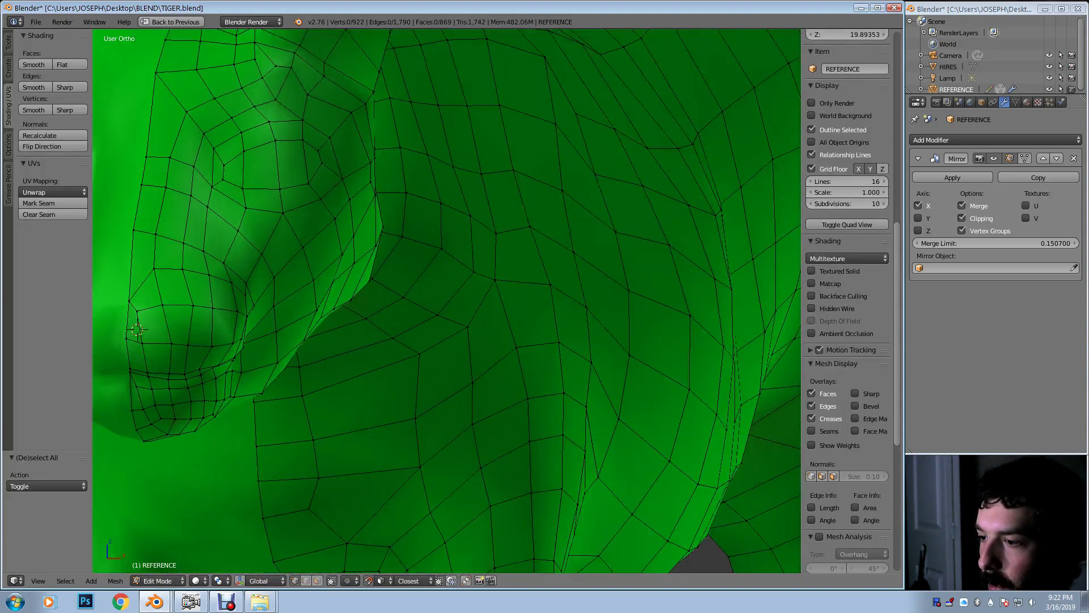
scroll(447, 301, "down", 3)
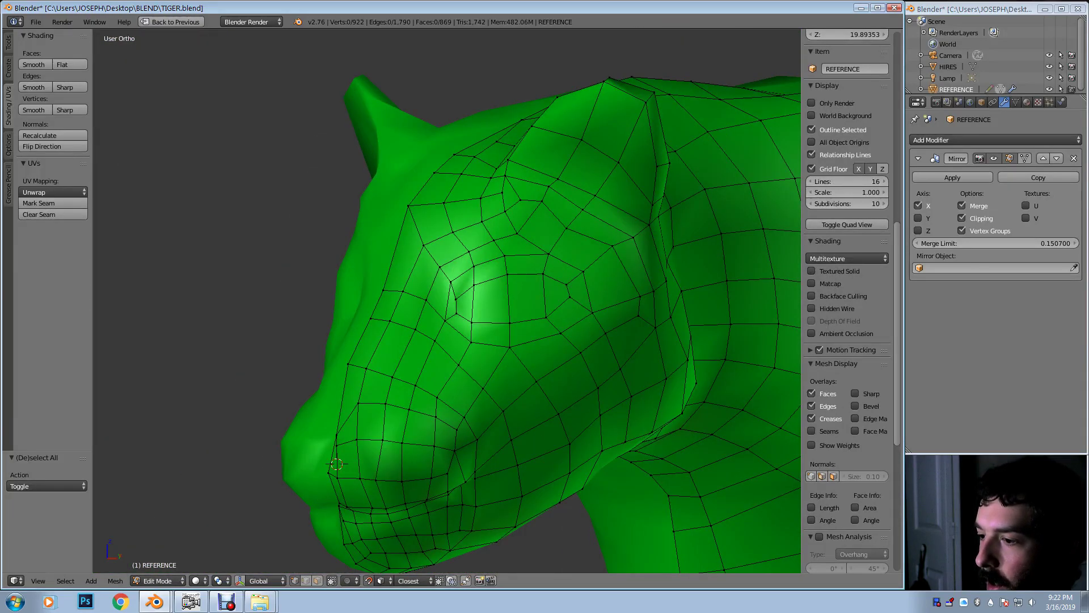
right_click(384, 288, "alt")
mouse_move(384, 288)
middle_mouse_down()
mouse_move(483, 298)
mouse_move(489, 267)
mouse_move(462, 340)
mouse_move(428, 335)
mouse_move(386, 300)
middle_mouse_up()
key("z")
scroll(447, 301, "down", 5)
key("z")
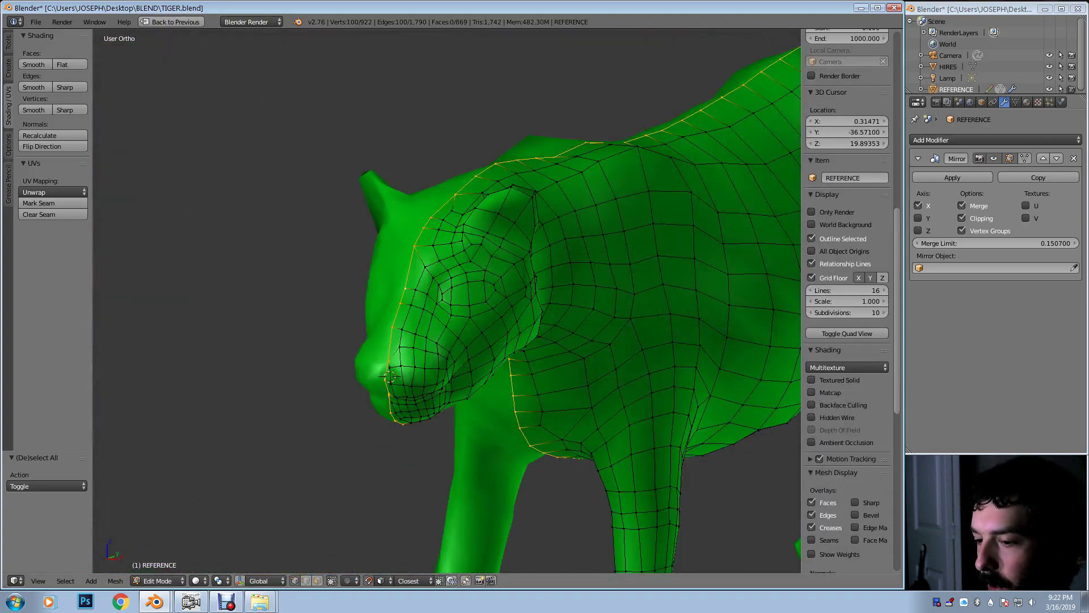
left_click(115, 580)
mouse_move(170, 422)
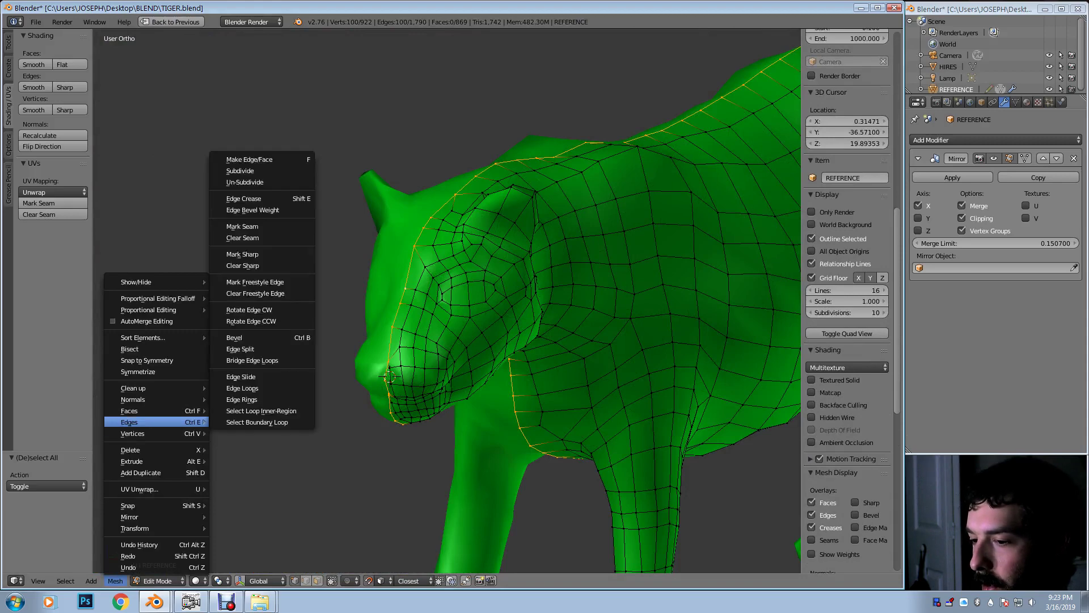
left_click(244, 226)
scroll(450, 295, "up", 7)
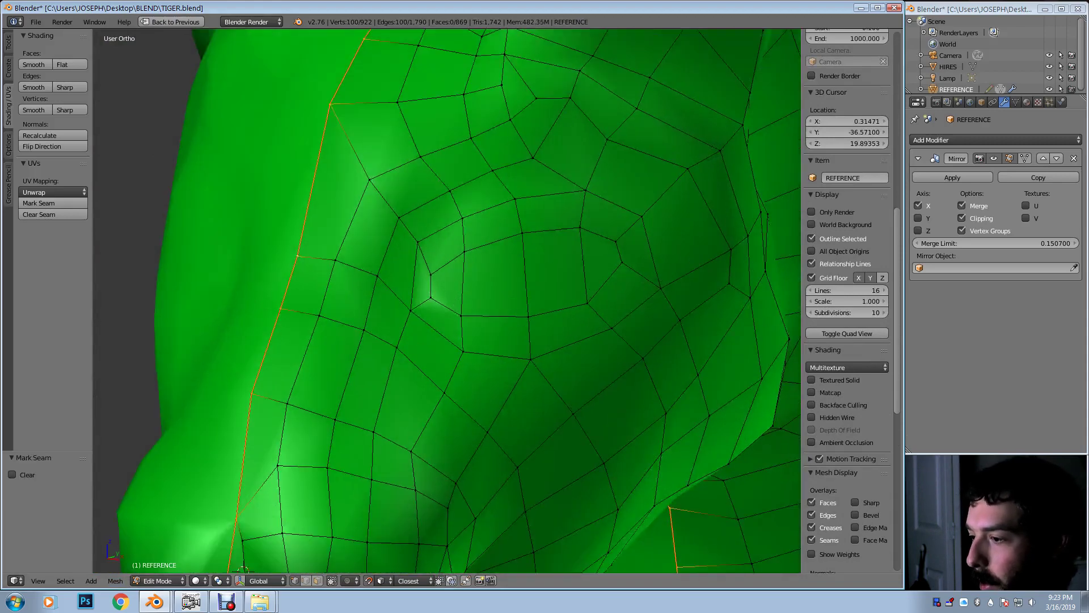
Step: Select the edges along the upper rim of the tiger's eye and mark them as a seam
right_click(471, 250, "alt")
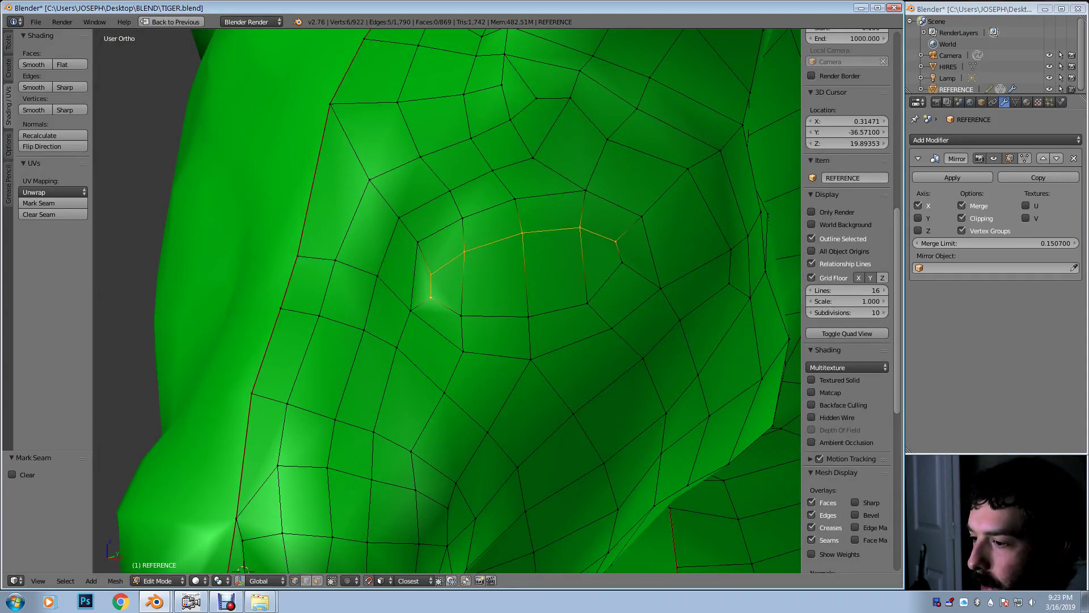
left_click(115, 580)
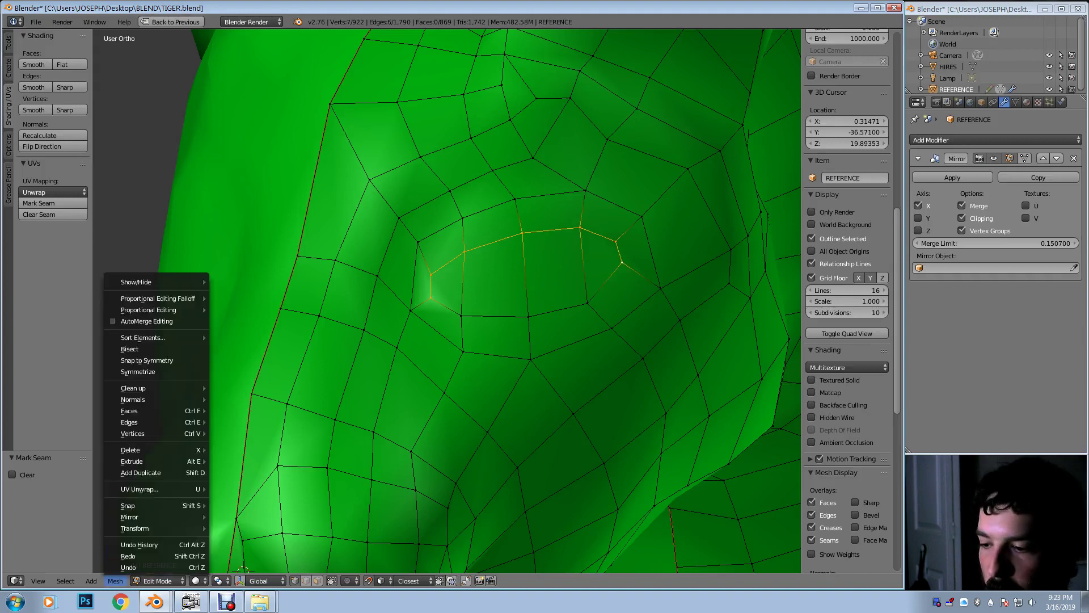
mouse_move(203, 422)
left_click(242, 226)
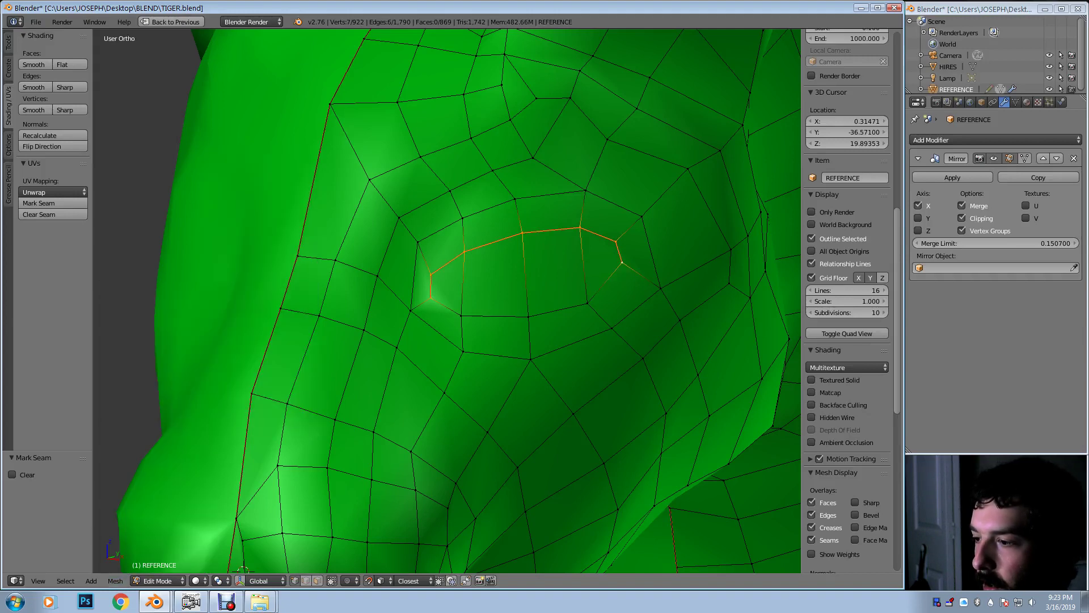
Step: Mark the edges along the eye's lower rim as a seam to close the outline, and clear the selection
right_click(430, 298)
right_click(461, 315, "shift")
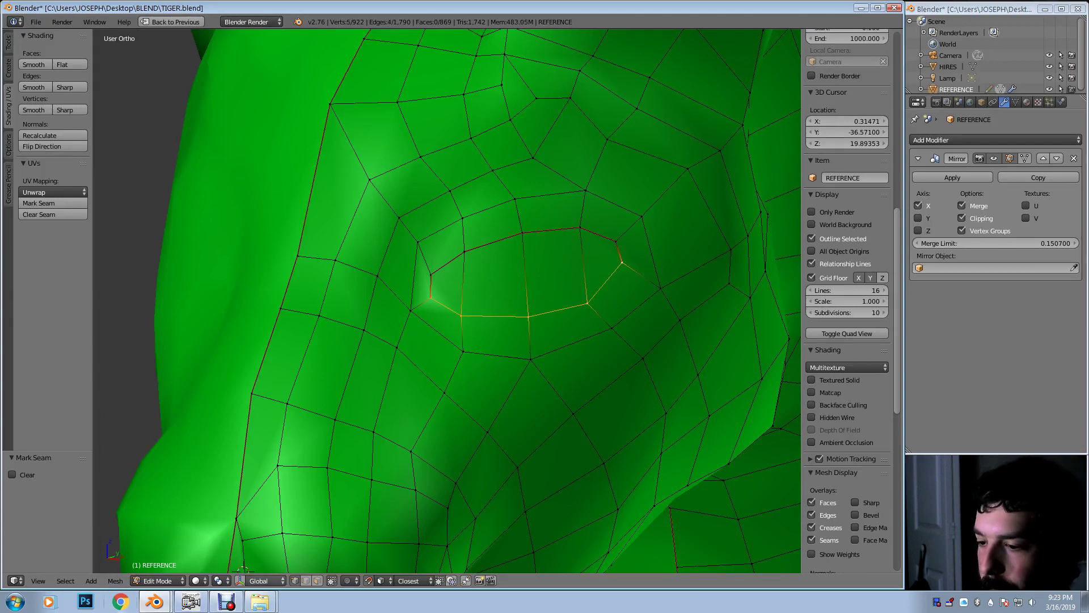
left_click(115, 580)
mouse_move(203, 422)
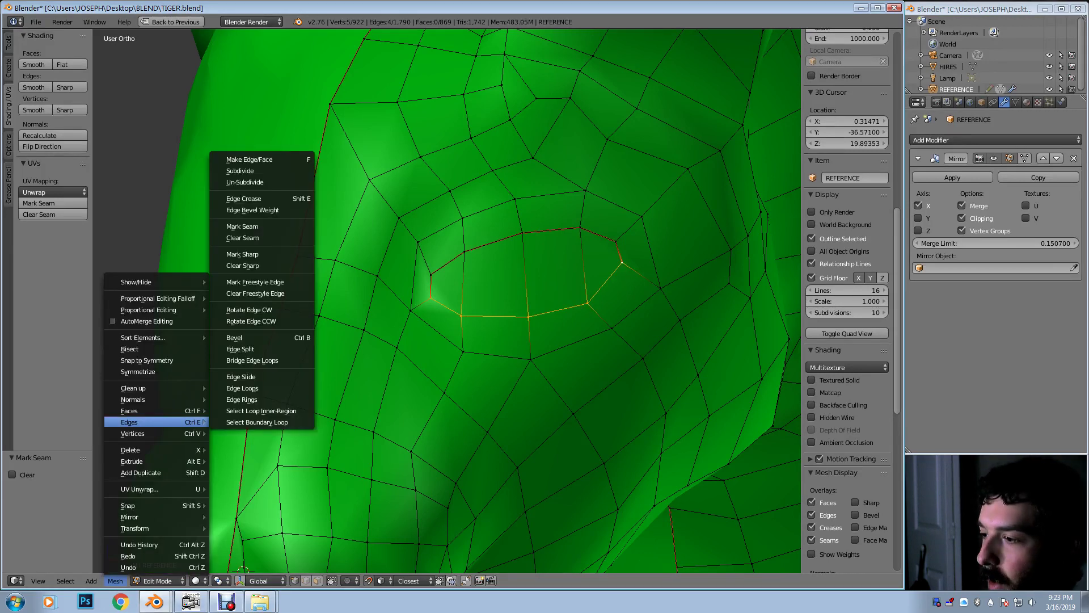
key("Escape")
left_click(116, 580)
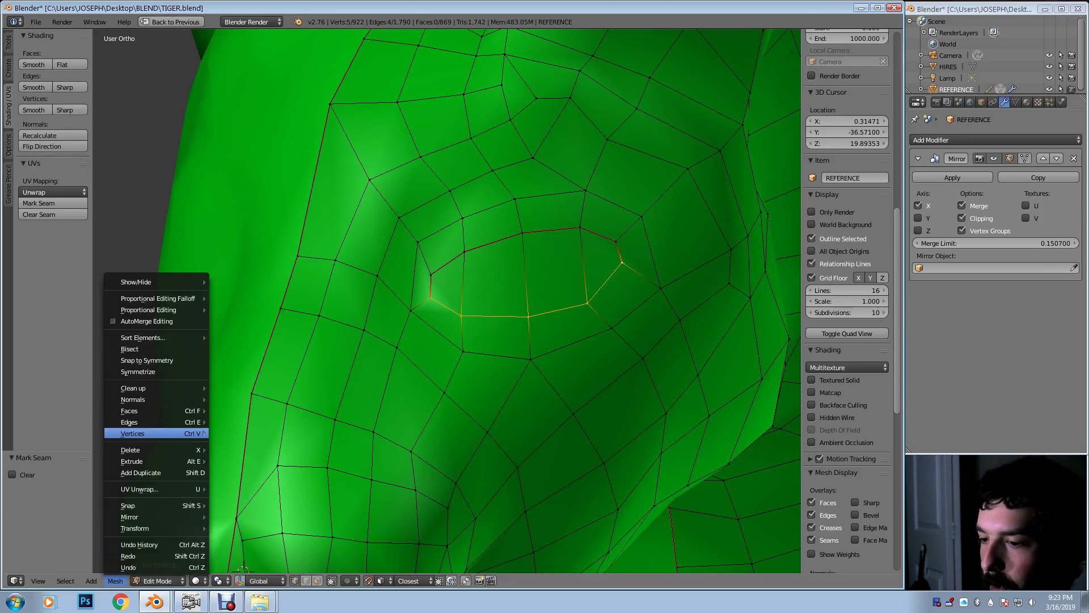
mouse_move(203, 433)
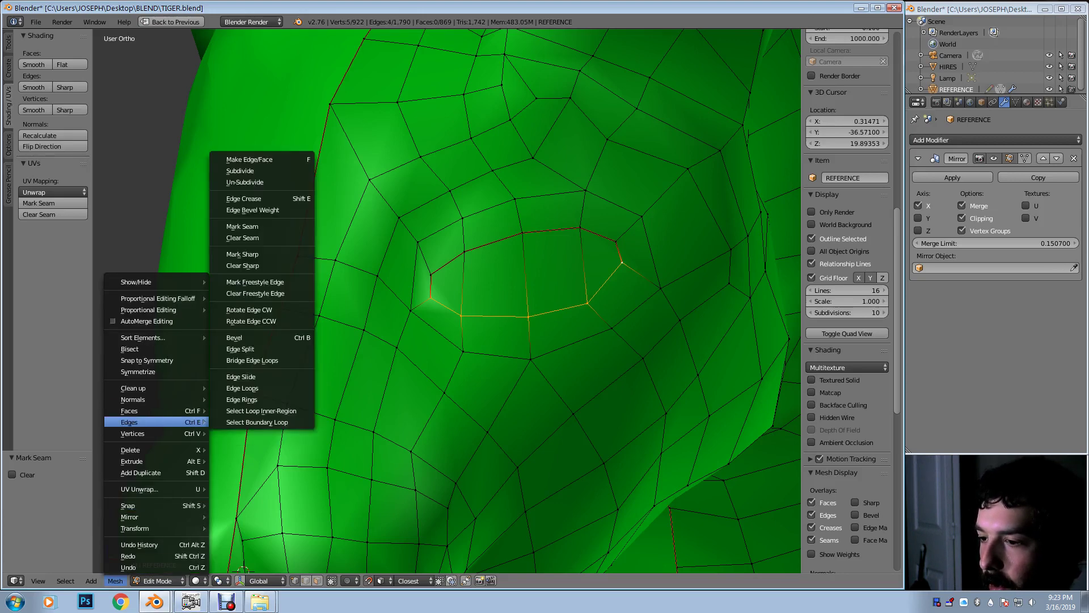
left_click(242, 226)
scroll(510, 272, "down", 4)
key("a")
scroll(845, 284, "down", 5)
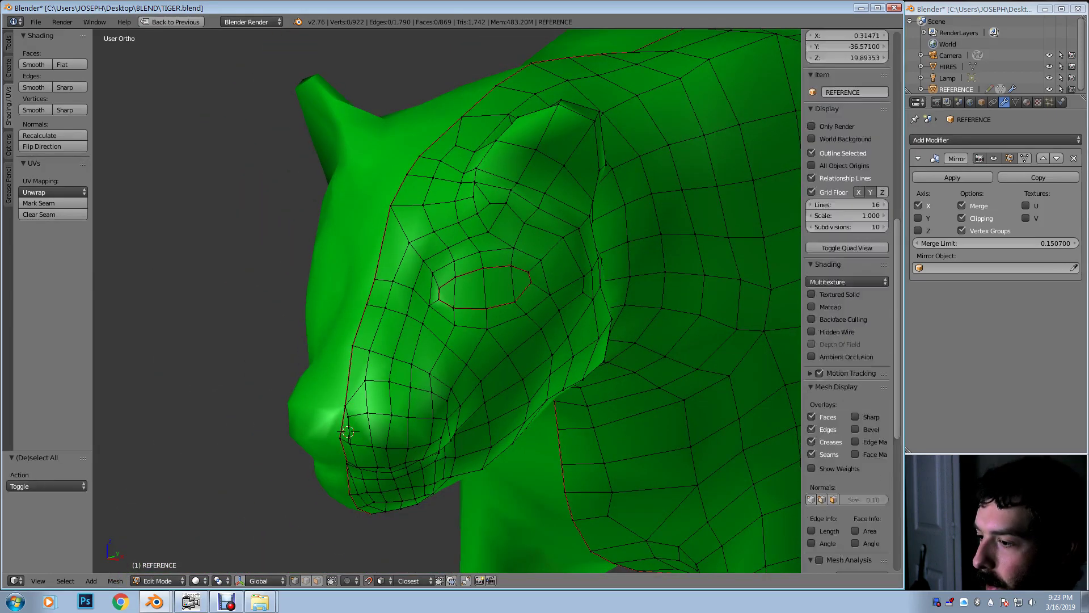
Step: Select the edge ring around the base of the tiger's ear, mark it as a seam, and clear the selection
middle_click_drag(738, 284, 619, 284)
middle_click_drag(596, 226, 431, 326, "shift")
scroll(447, 301, "up", 4)
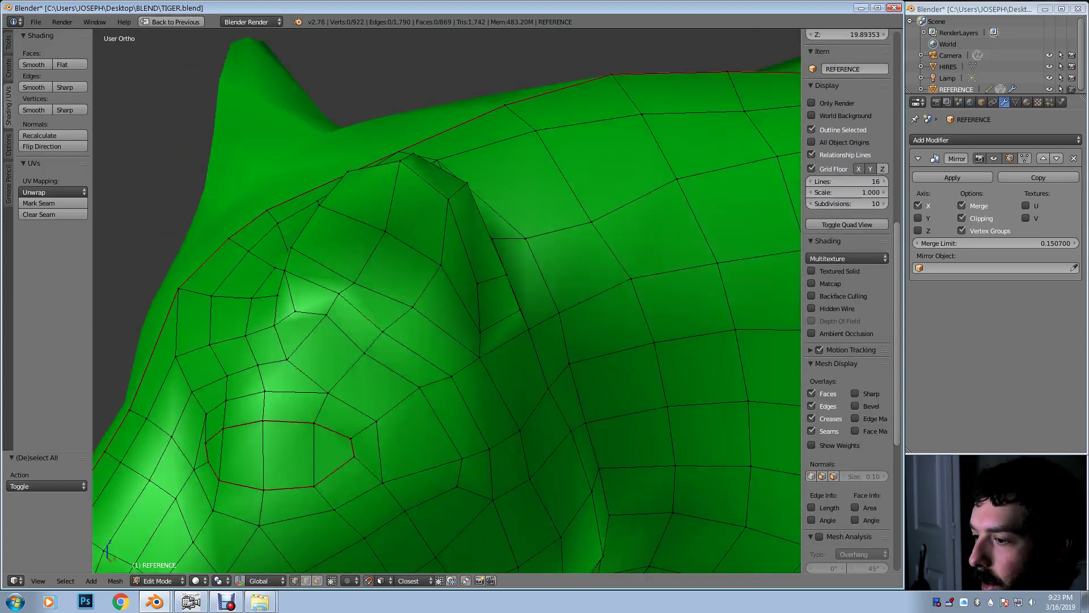
middle_click_drag(510, 284, 472, 271)
right_click(491, 367)
right_click(559, 351, "shift")
right_click(381, 295, "shift")
middle_click_drag(382, 295, 391, 324)
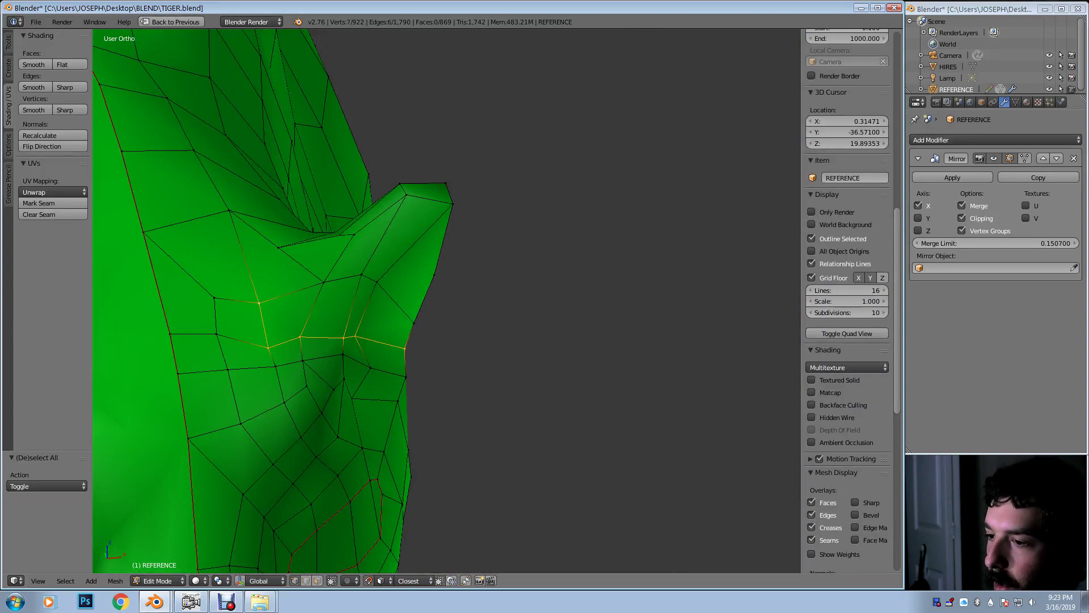
middle_click_drag(263, 309, 270, 394)
middle_click_drag(228, 266, 108, 182)
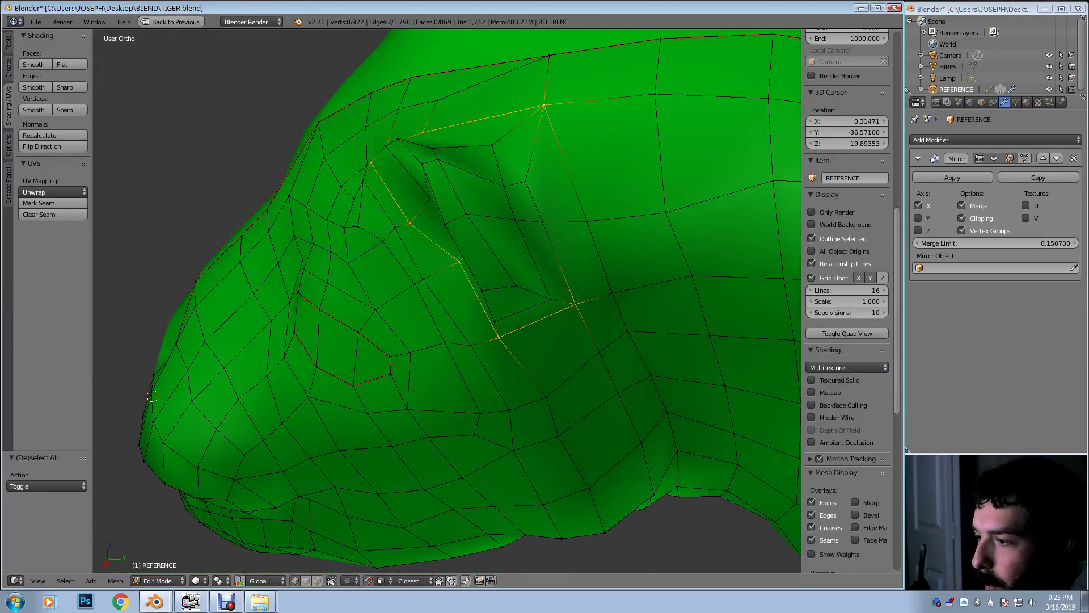
right_click(613, 294, "shift")
mouse_move(613, 293)
middle_mouse_down()
mouse_move(593, 303)
mouse_move(533, 253)
mouse_move(553, 292)
mouse_move(590, 278)
mouse_move(610, 295)
middle_mouse_up()
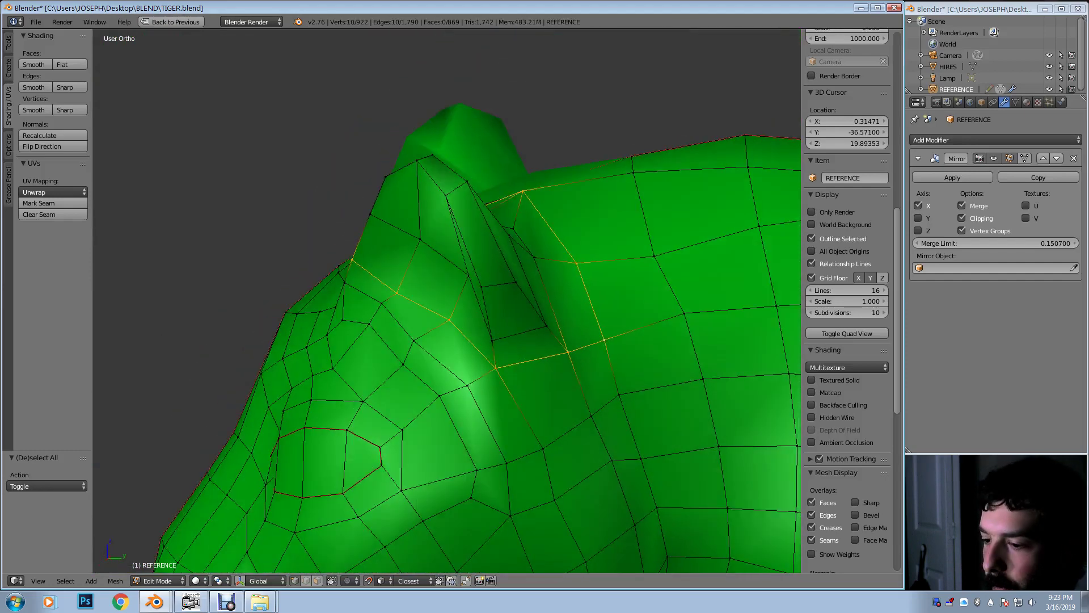
left_click(115, 580)
mouse_move(153, 422)
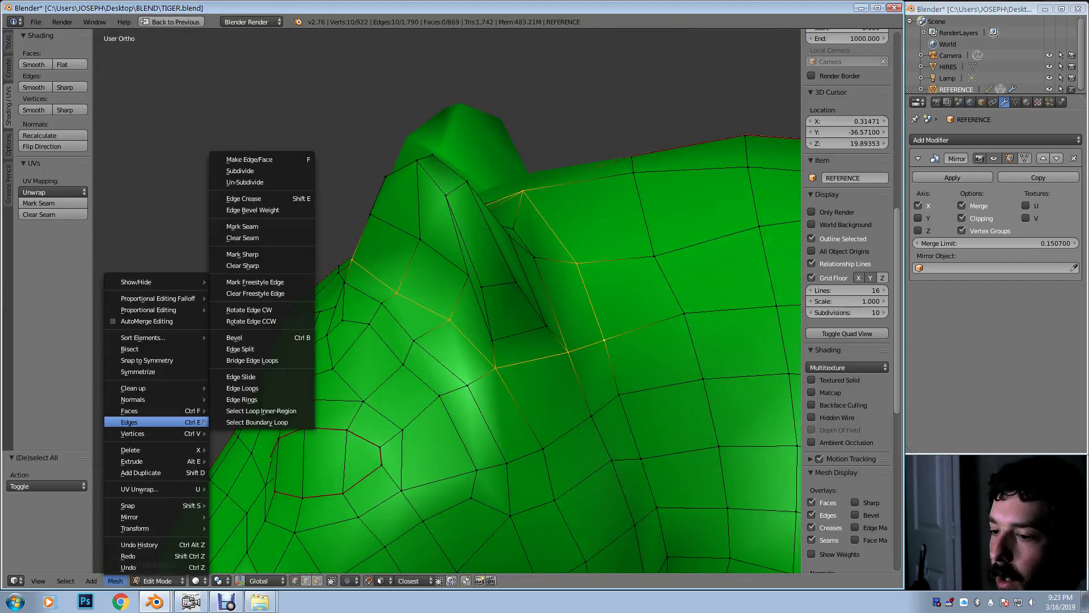
left_click(242, 226)
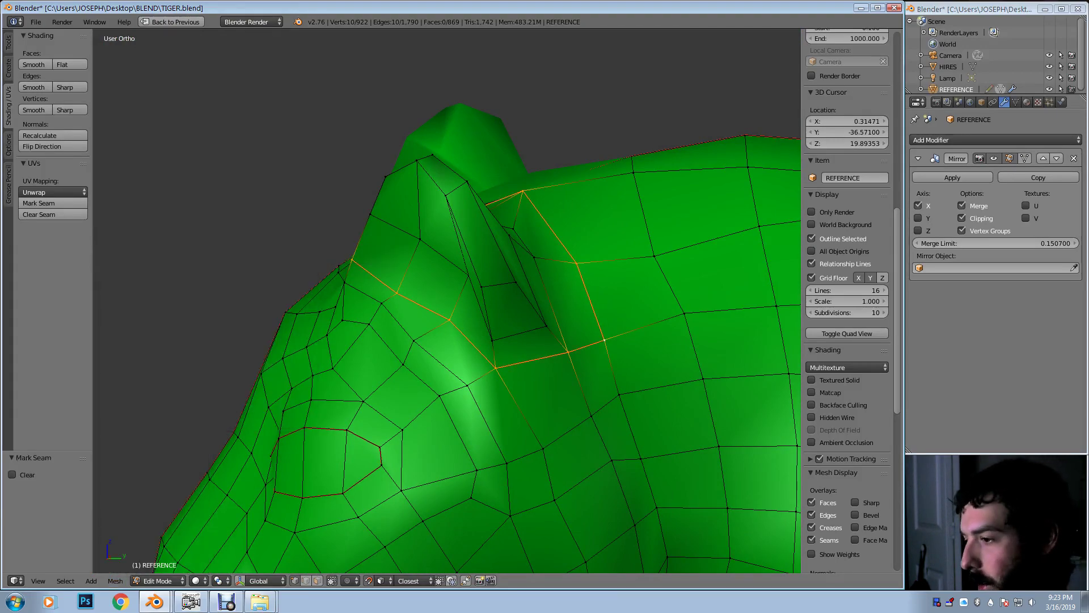
middle_click_drag(397, 272, 397, 363)
key("a")
middle_click_drag(397, 318, 369, 238)
middle_click_drag(542, 271, 556, 266)
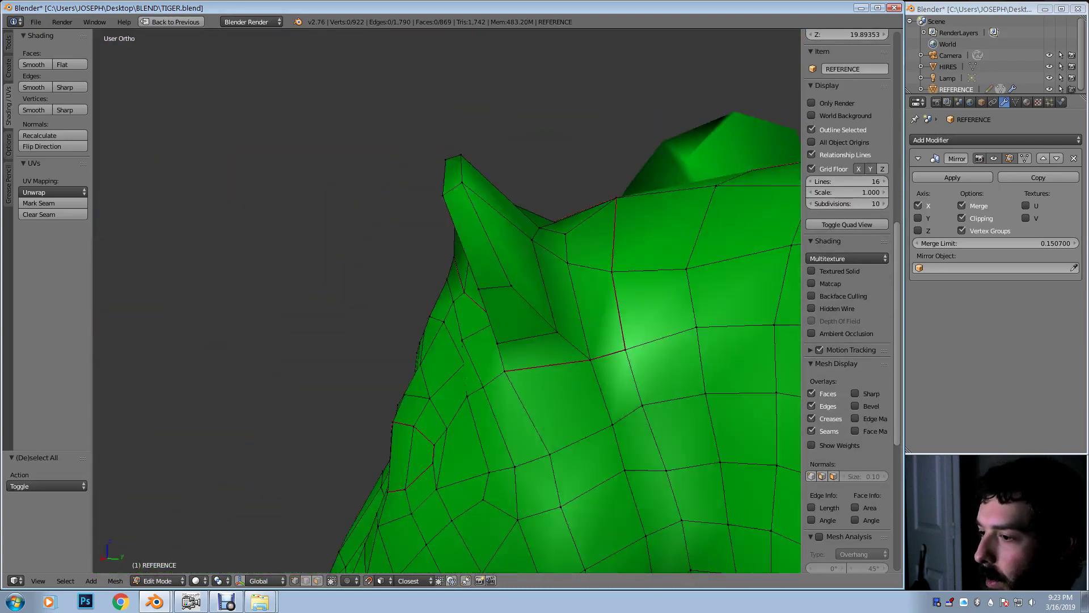
middle_click_drag(539, 306, 420, 329)
right_click(491, 181)
right_click(497, 188, "shift")
right_click(555, 280, "shift")
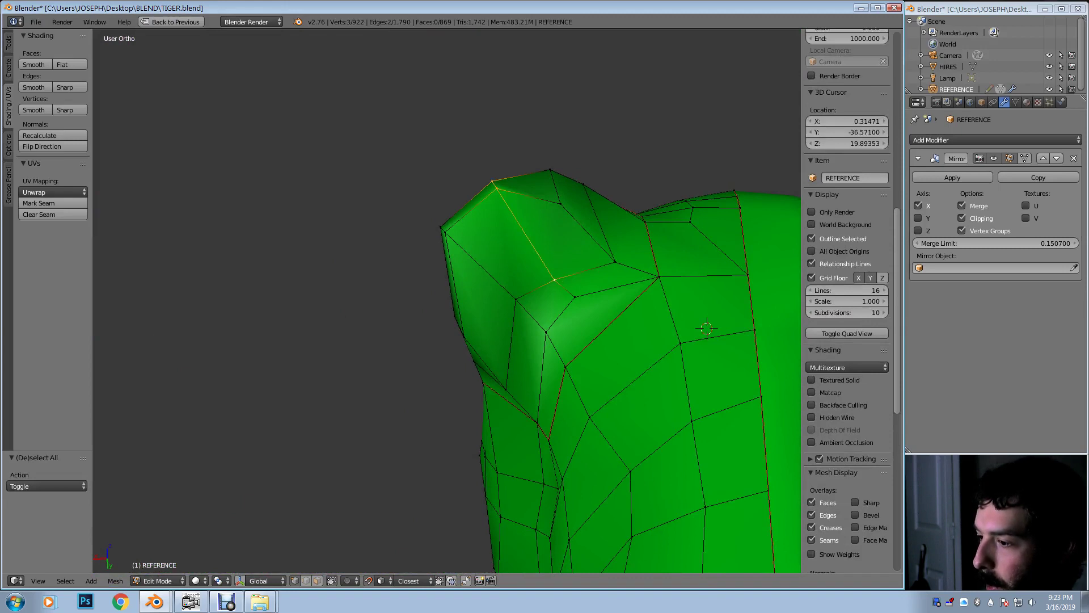
scroll(848, 283, "down", 2)
Step: Select the edge path from the ear's base seam up the side of the ear to its outer tip and mark it as a seam
right_click(546, 332)
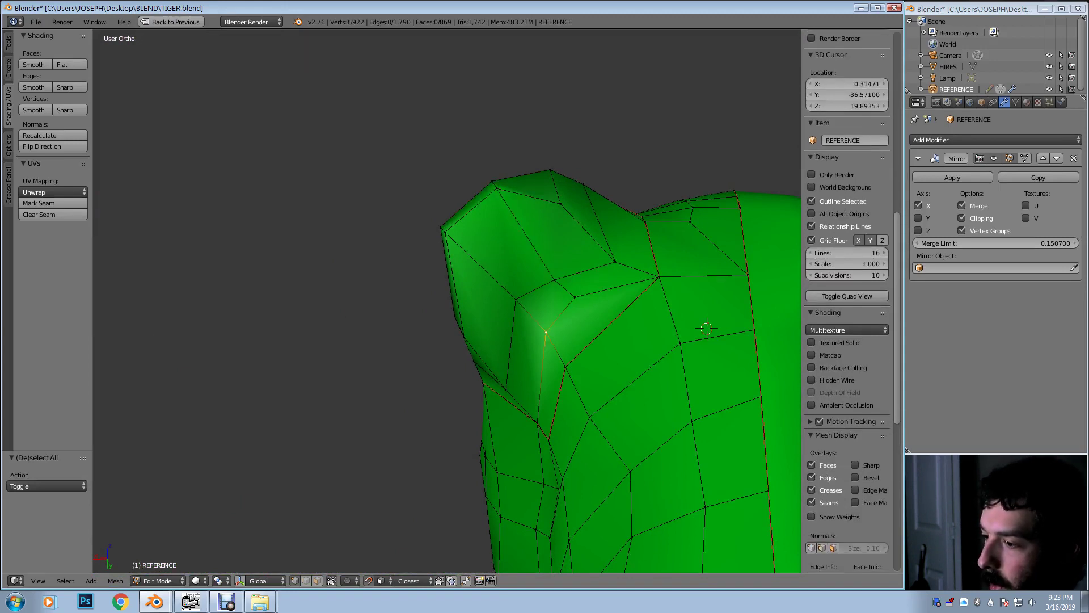
scroll(848, 283, "up", 2)
right_click(566, 367, "shift")
right_click(516, 299, "shift")
right_click(445, 232, "shift")
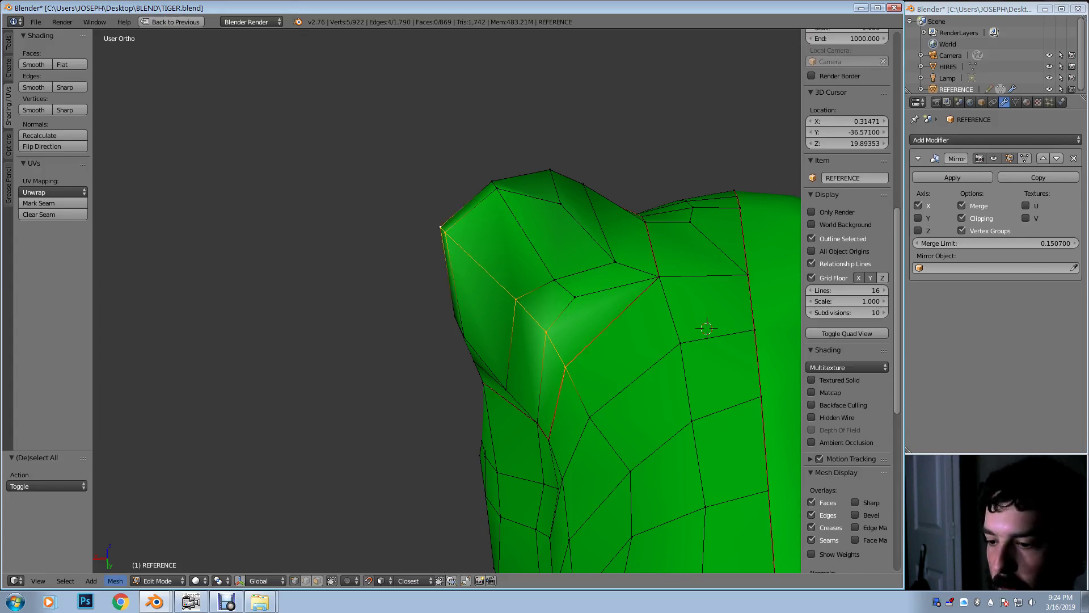
left_click(115, 580)
mouse_move(147, 422)
left_click(242, 226)
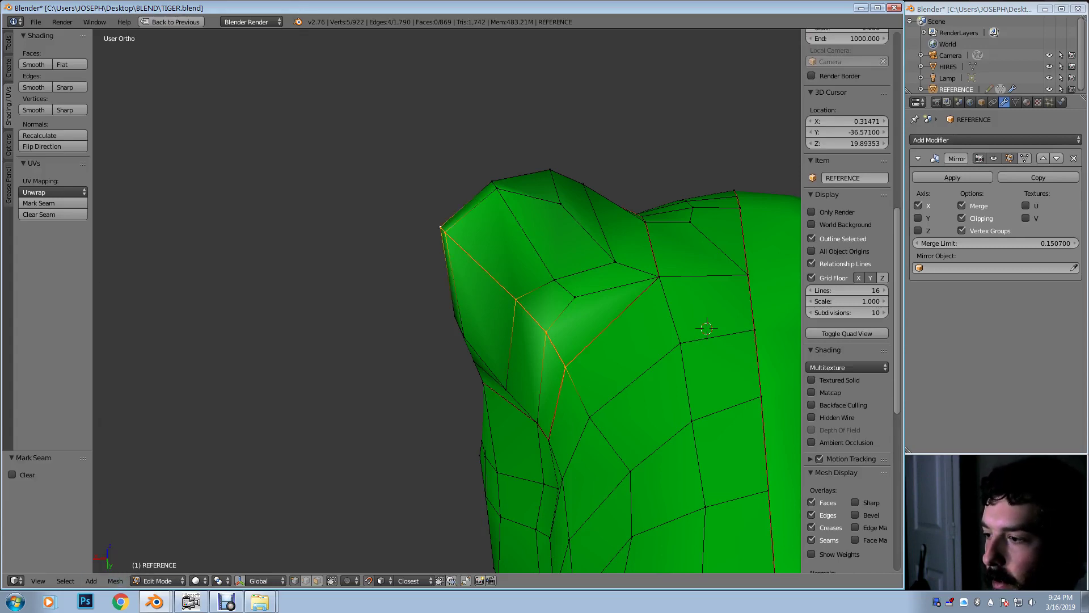
Step: Select one edge loop around the front leg and one around the lower rear leg, and mark both as seams
scroll(244, 227, "down", 5)
scroll(596, 454, "up", 1)
middle_click_drag(595, 454, 269, 159, "shift")
scroll(275, 200, "up", 2)
middle_click_drag(454, 341, 430, 162, "shift")
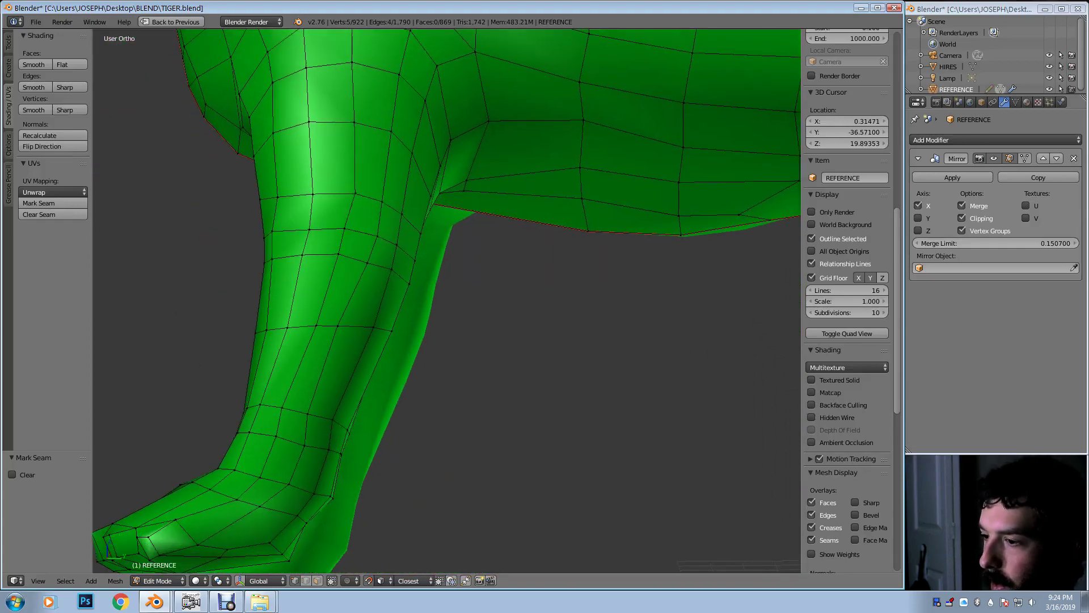
right_click(341, 229, "alt")
middle_click_drag(341, 229, 296, 227)
scroll(296, 226, "down", 5)
middle_click_drag(607, 340, 383, 362, "shift")
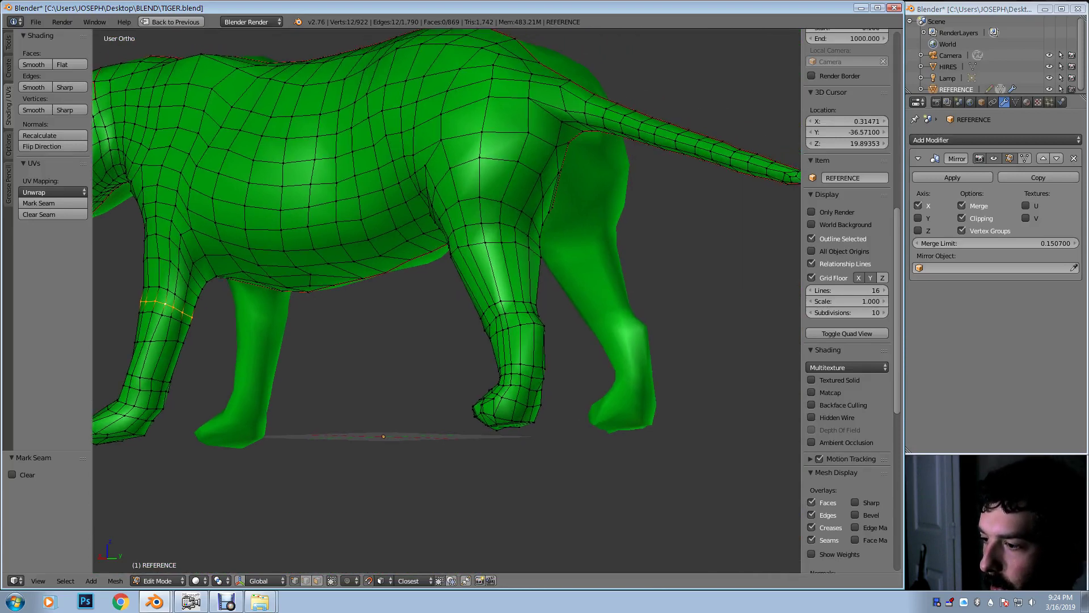
right_click(518, 313, "alt+shift")
left_click(115, 580)
mouse_move(142, 422)
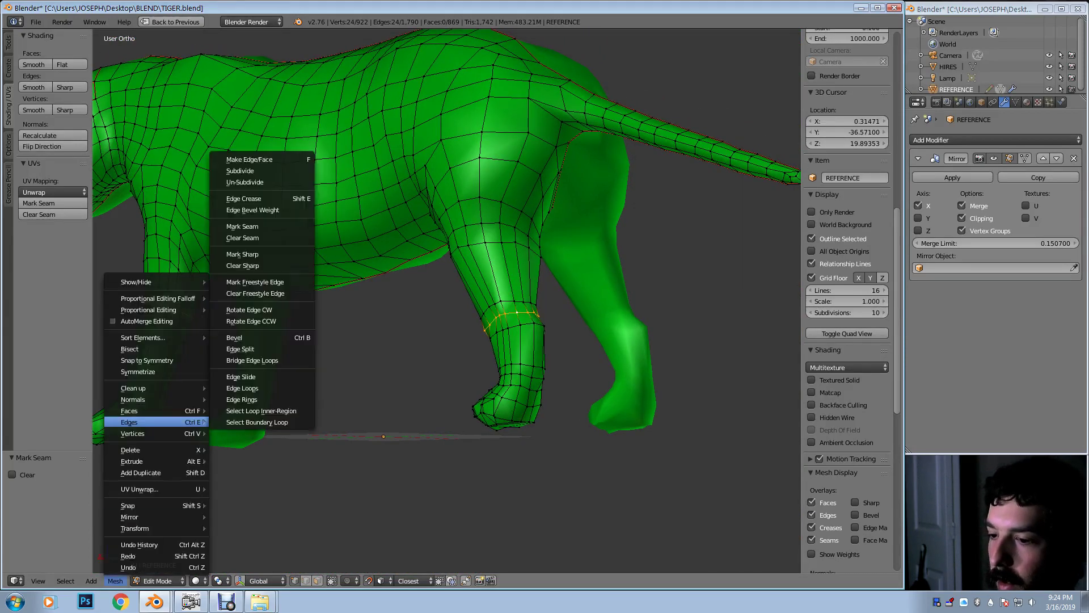
left_click(242, 226)
Step: Select the lengthwise edge line running down the inner side of the front leg onto the paw
scroll(446, 301, "up", 2)
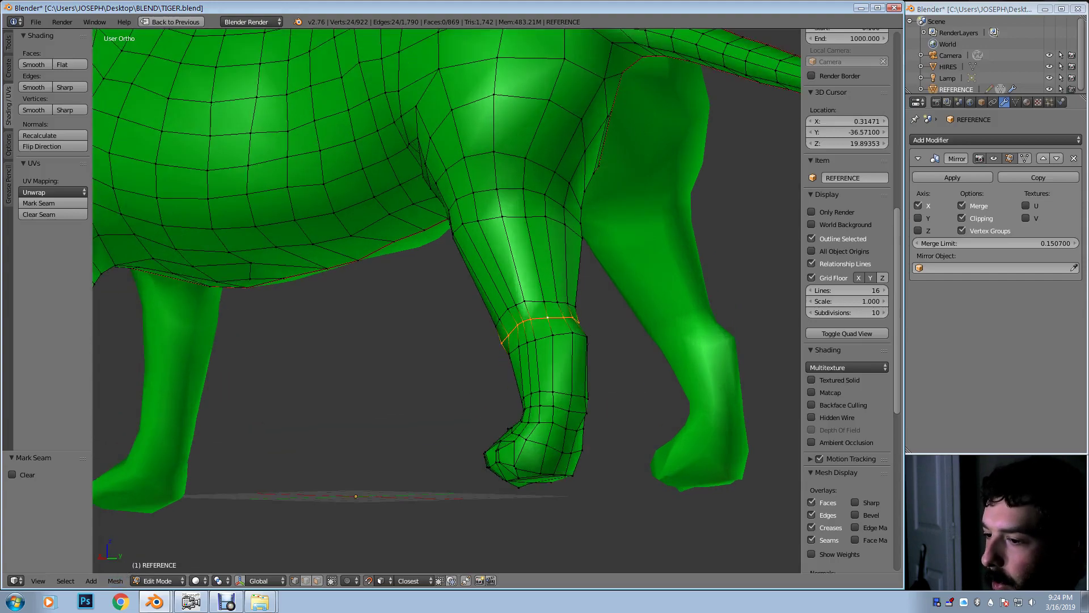
middle_click_drag(397, 284, 386, 187)
middle_click_drag(448, 284, 459, 278)
right_click(508, 168, "alt")
right_click(489, 158, "alt")
right_click(470, 162, "alt")
mouse_move(470, 187)
middle_mouse_down()
mouse_move(462, 79)
mouse_move(475, 179)
middle_mouse_up()
scroll(475, 178, "up", 4)
middle_click_drag(624, 397, 390, 225, "shift")
middle_click_drag(449, 283, 342, 245, "shift")
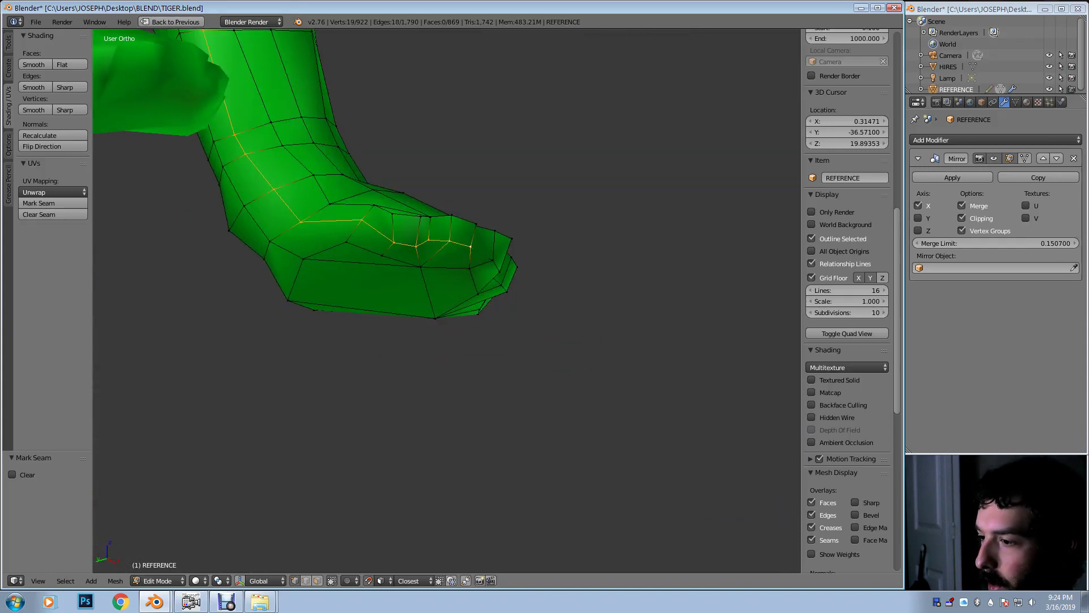
Step: Extend the selection around the toes, outer side and heel of the front paw, and mark the selected edges as a seam
key("z")
right_click(481, 253, "shift")
key("z")
right_click(500, 272, "shift")
mouse_move(499, 271)
middle_mouse_down()
mouse_move(417, 251)
mouse_move(399, 281)
mouse_move(363, 279)
middle_mouse_up()
right_click(425, 282, "shift")
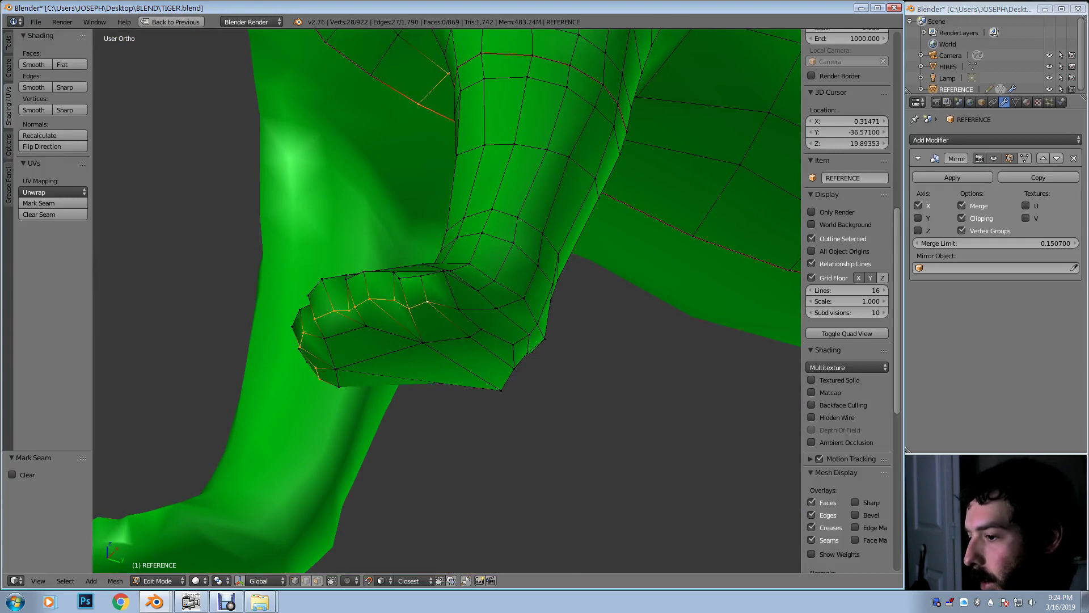
middle_click_drag(427, 301, 315, 335)
right_click(463, 304, "shift")
middle_click_drag(414, 253, 443, 249)
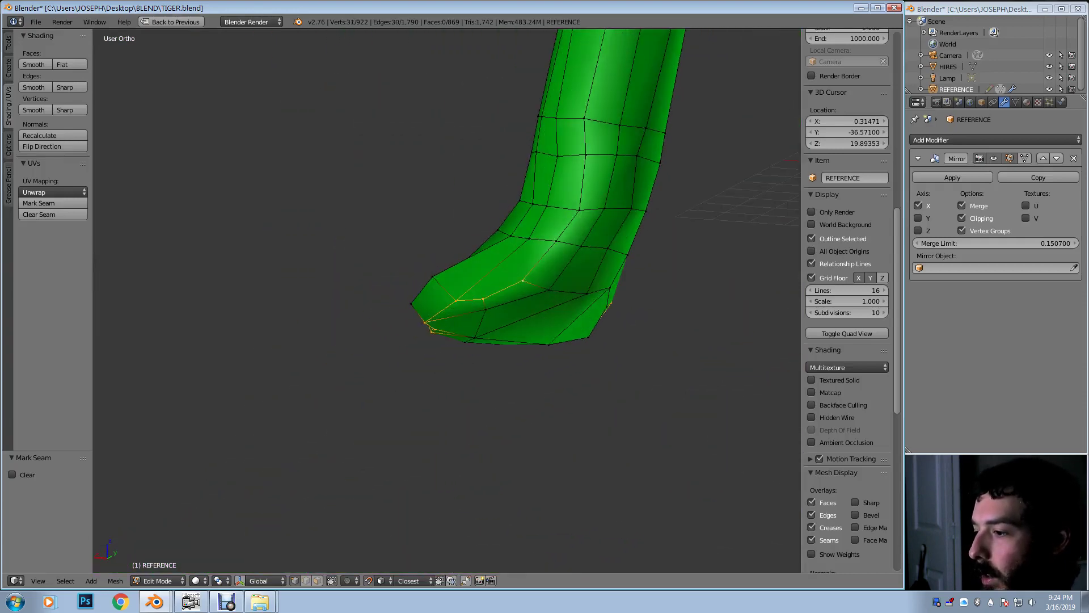
middle_click_drag(548, 290, 454, 288)
right_click(519, 293, "shift")
middle_click_drag(519, 294, 434, 288)
right_click(517, 285, "shift")
middle_click_drag(573, 292, 389, 283)
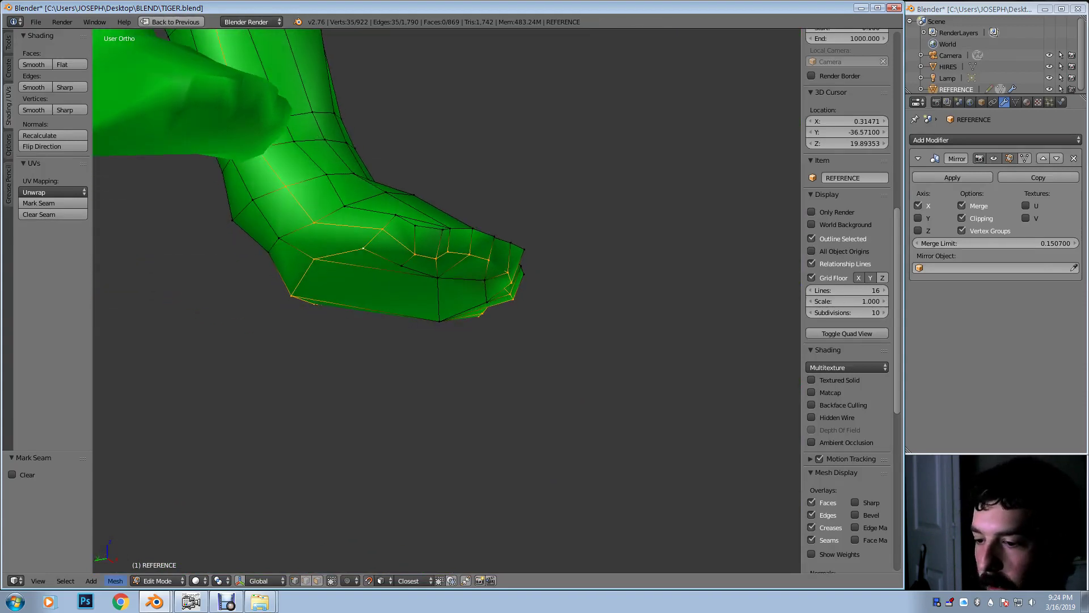
left_click(115, 581)
mouse_move(153, 422)
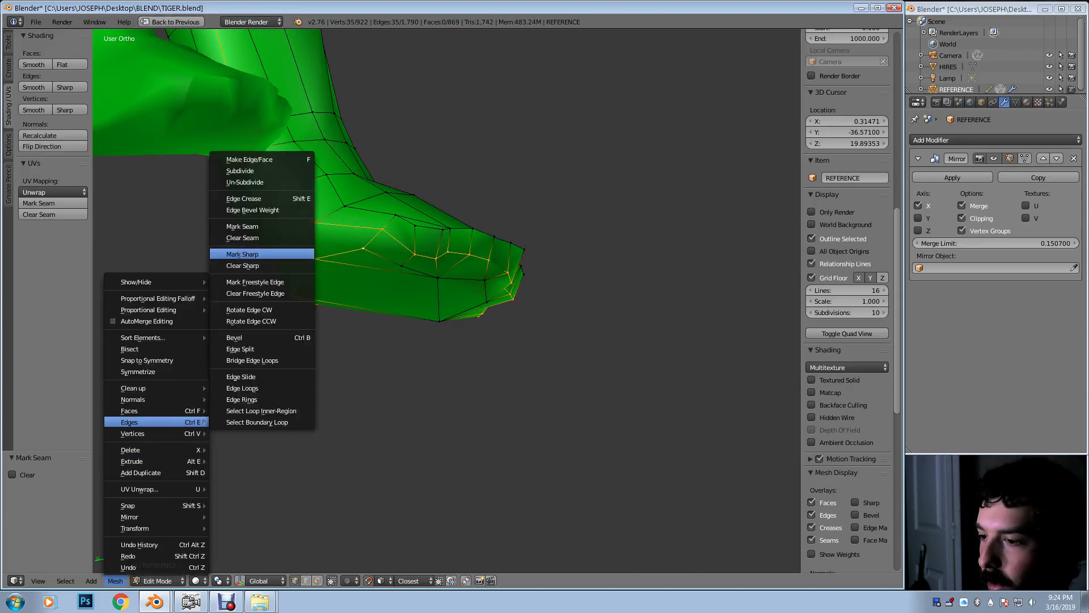
left_click(244, 227)
Step: Select the lengthwise edge line running down the inner side of the rear leg onto the paw
scroll(352, 250, "down", 3)
middle_click_drag(363, 249, 449, 251)
middle_click_drag(448, 251, 585, 269, "shift")
middle_click_drag(448, 272, 754, 266, "shift")
middle_click_drag(272, 193, 702, 363, "shift")
middle_click_drag(511, 318, 462, 310)
middle_click_drag(360, 232, 377, 233)
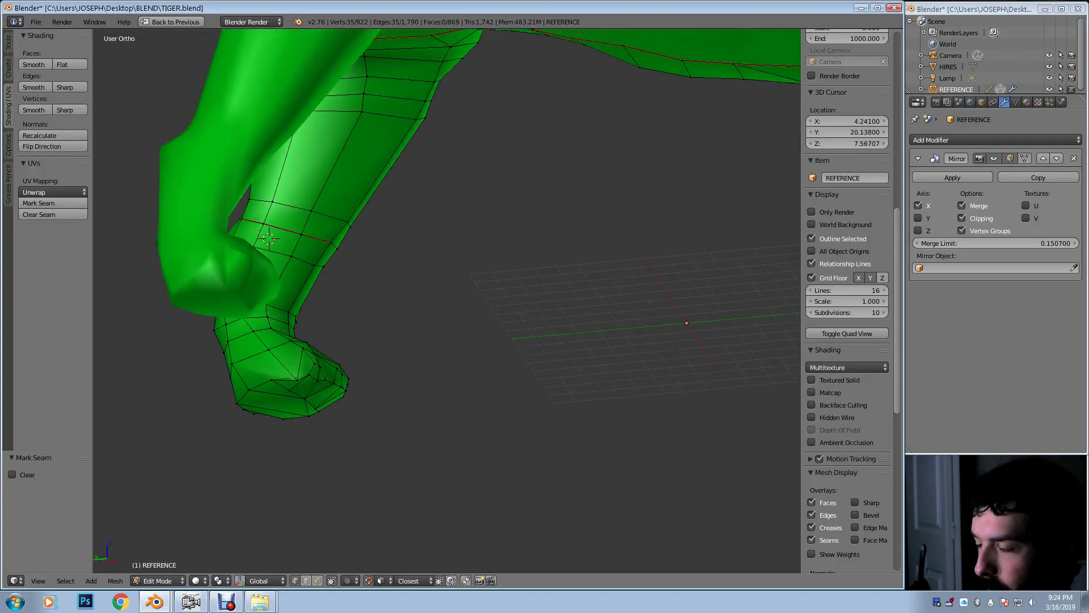
middle_click_drag(273, 238, 334, 419, "shift")
scroll(406, 275, "up", 3)
scroll(406, 276, "down", 1)
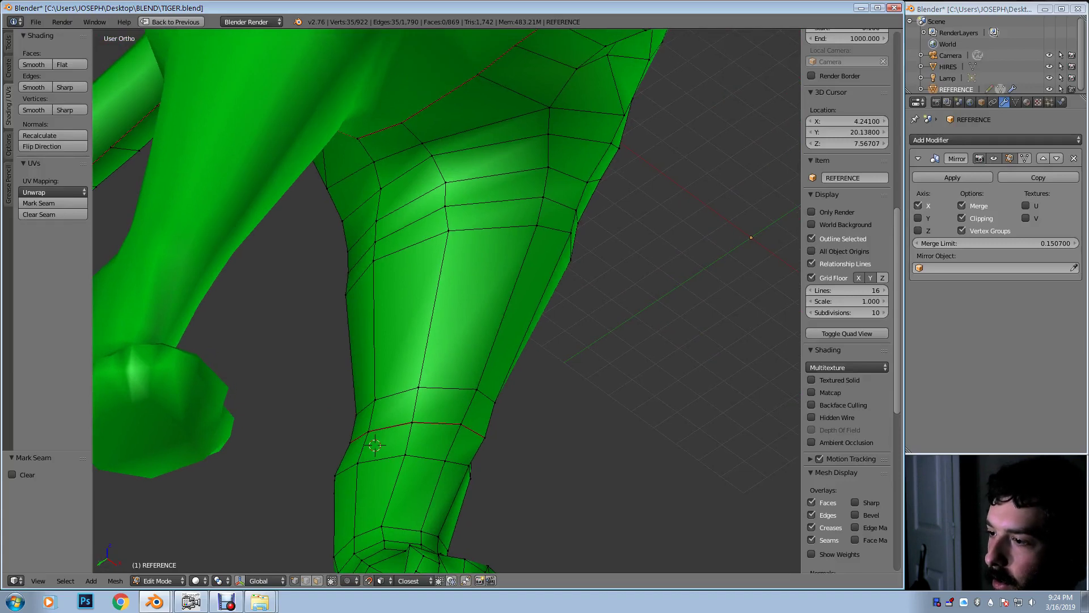
right_click(395, 126, "alt")
left_click(375, 318, "alt")
middle_click_drag(385, 386, 525, 113, "shift")
scroll(425, 142, "up", 3)
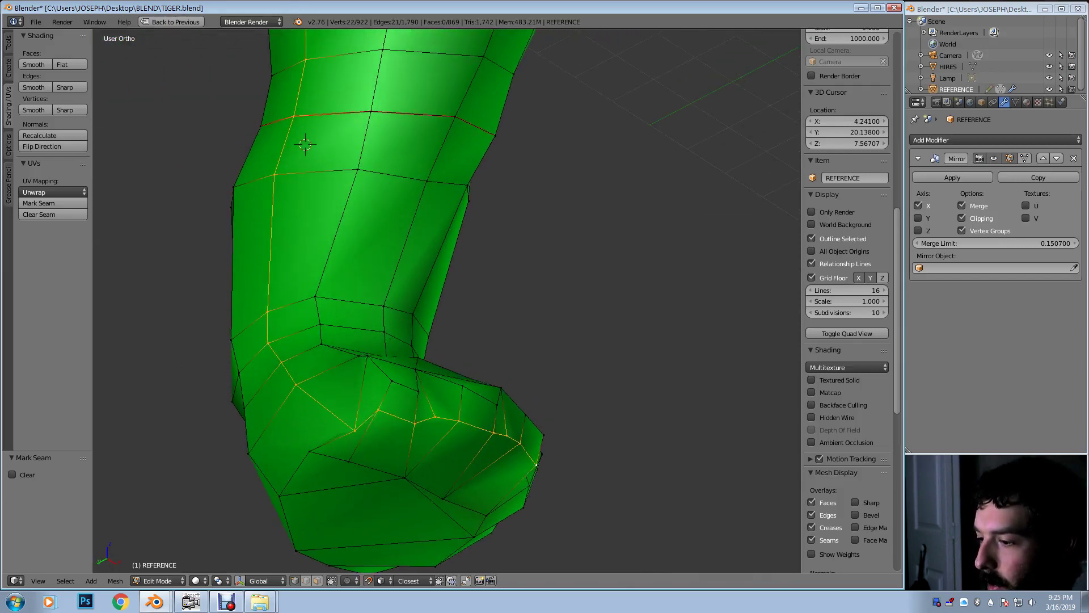
Step: Extend the selection around the toes, outer side and heel of the rear paw, and mark the selected edges as a seam
middle_click_drag(426, 170, 559, 173)
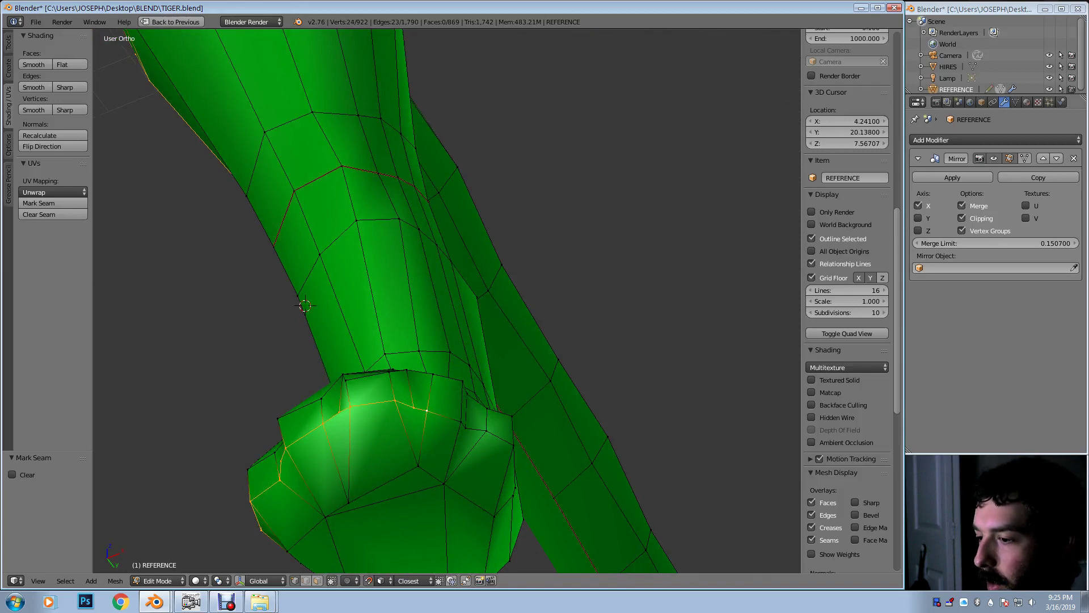
middle_click_drag(511, 227, 426, 224)
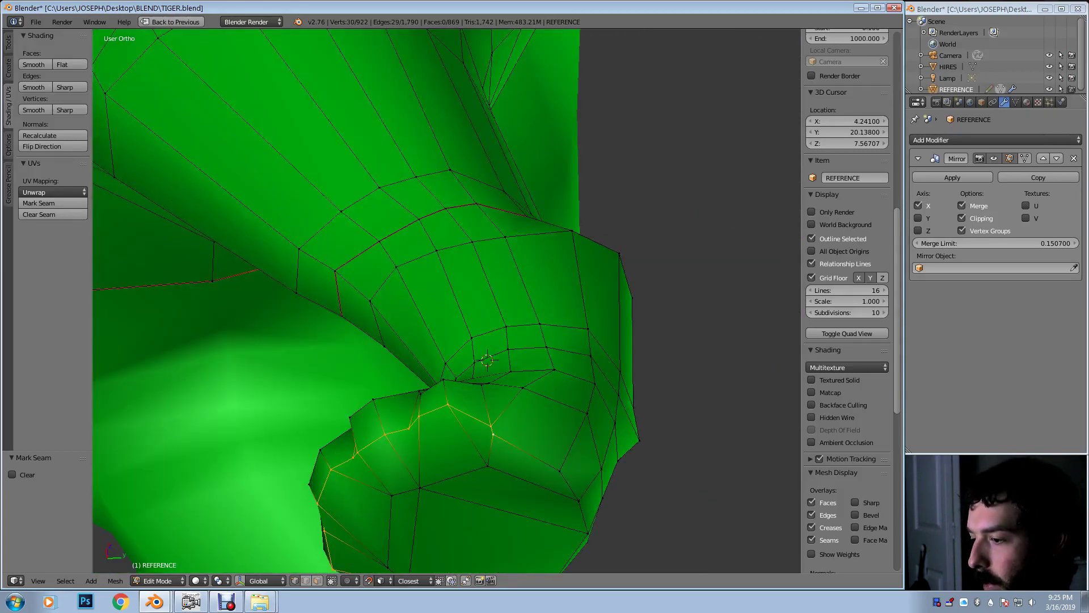
right_click(560, 471, "shift")
middle_click_drag(558, 462, 440, 315)
right_click(520, 329, "shift")
right_click(562, 337, "shift")
middle_click_drag(562, 337, 417, 343)
right_click(515, 335, "shift")
right_click(575, 355, "shift")
mouse_move(575, 356)
middle_mouse_down()
mouse_move(439, 409)
mouse_move(434, 422)
mouse_move(488, 448)
mouse_move(423, 414)
mouse_move(372, 430)
middle_mouse_up()
key("z")
key("z")
left_click(115, 580)
mouse_move(154, 411)
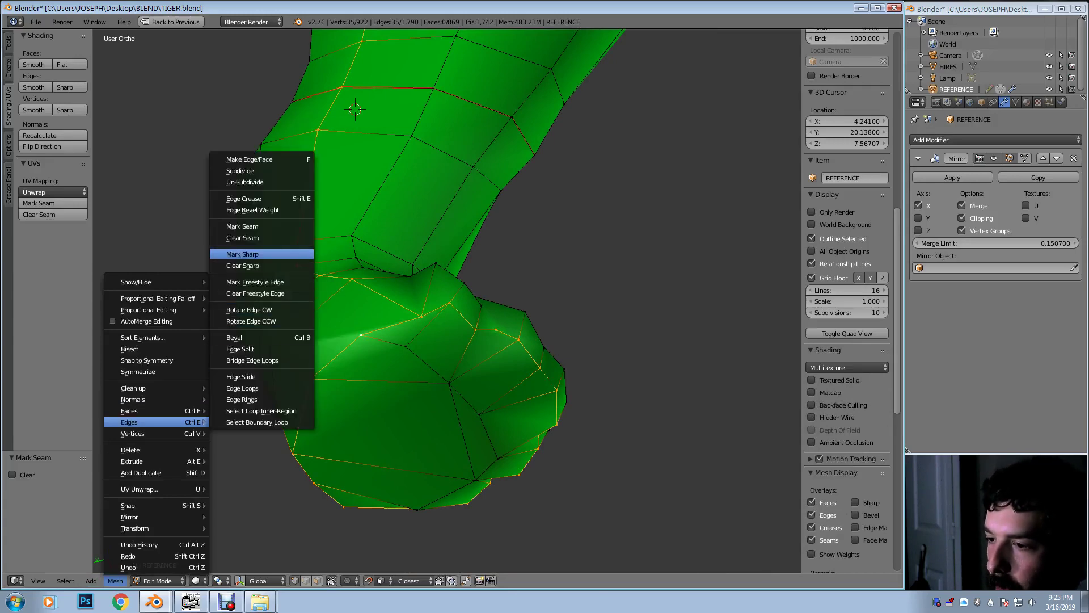
left_click(249, 226)
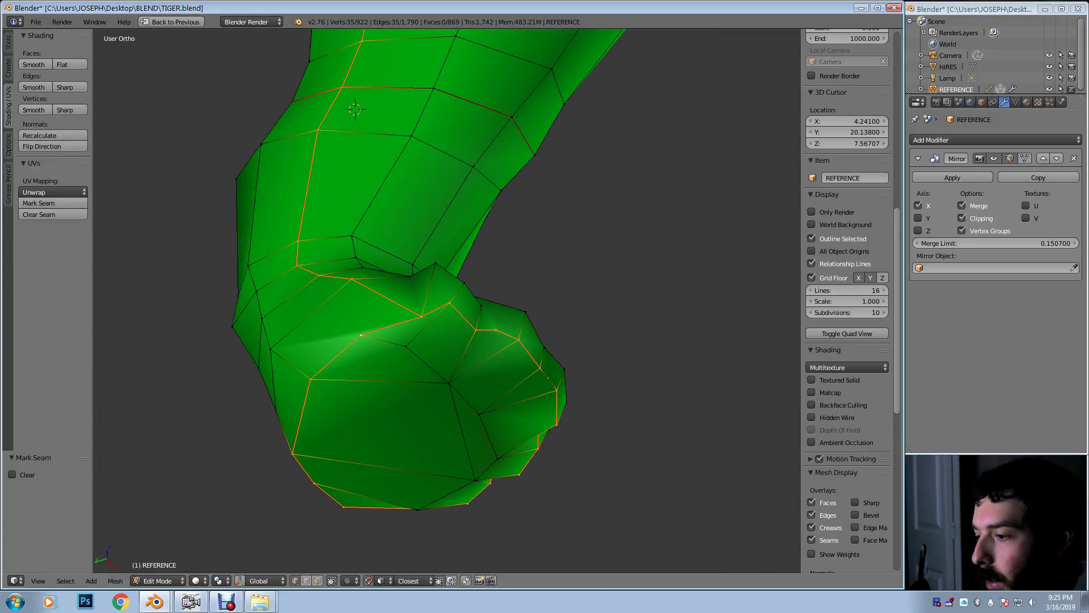
Step: Clear the paw edge selection and select the entire tiger mesh
key("a")
scroll(308, 298, "down", 6)
middle_click_drag(397, 255, 457, 434)
scroll(458, 433, "down", 2)
middle_click_drag(420, 187, 476, 527, "shift")
middle_click_drag(476, 272, 646, 88)
scroll(386, 363, "up", 4)
scroll(647, 88, "up", 4)
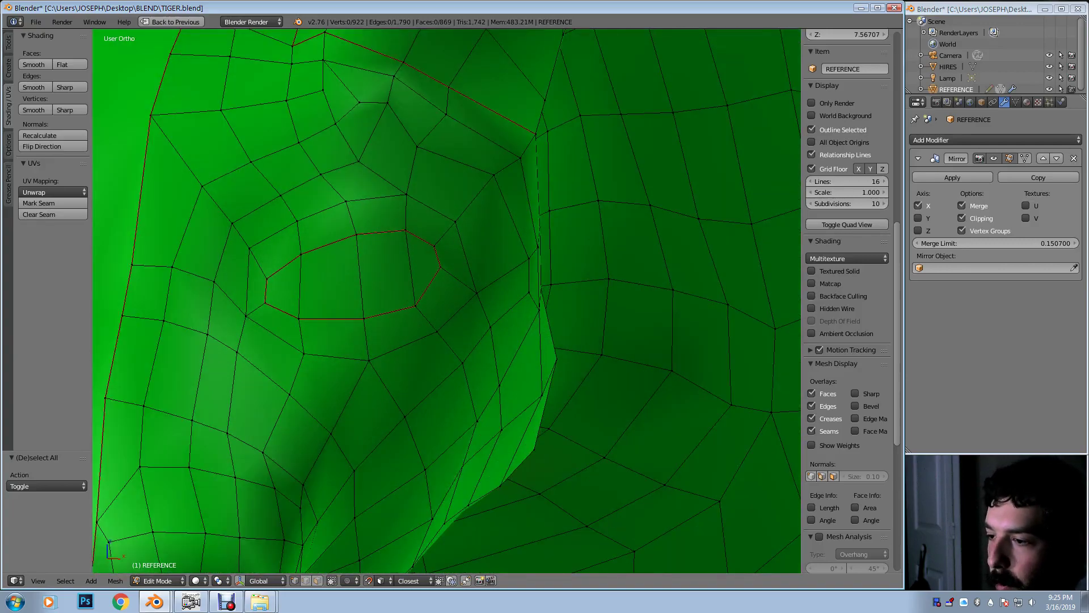
scroll(446, 301, "down", 7)
scroll(565, 383, "down", 3)
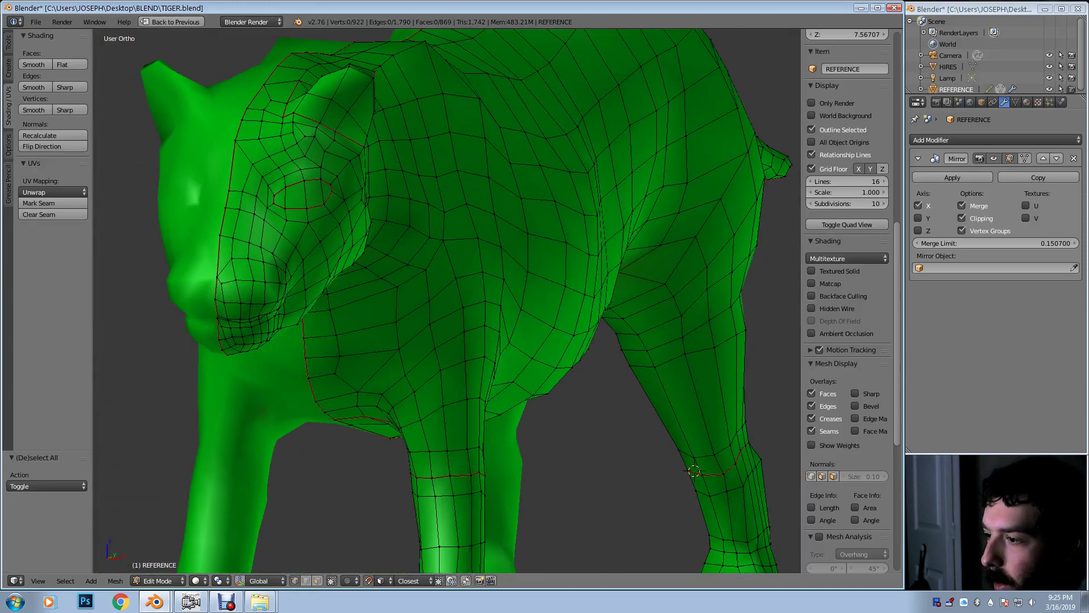
key("a")
scroll(565, 383, "down", 4)
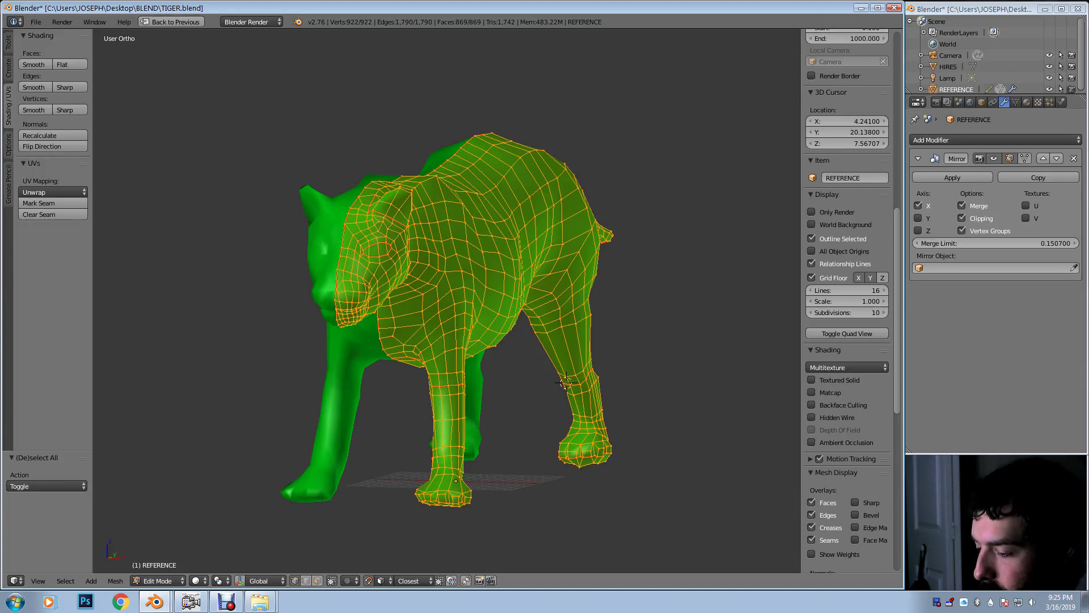
Step: Restore the full window layout, turn the outliner area into a UV/Image Editor merged over the properties area, and widen it beside the 3D view
key("ctrl+Up")
left_click(796, 36)
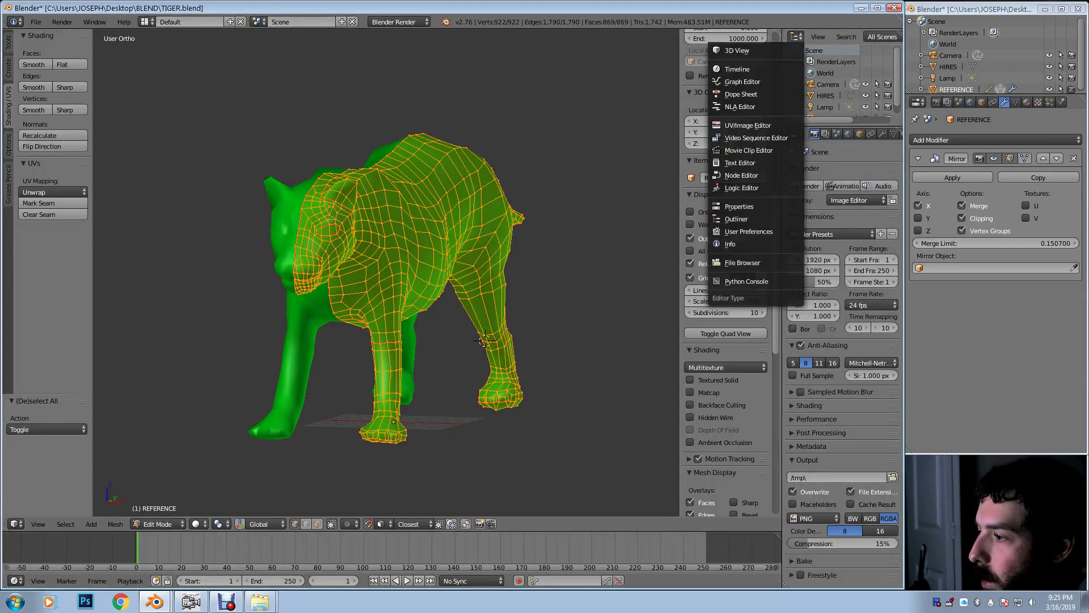
left_click(755, 126)
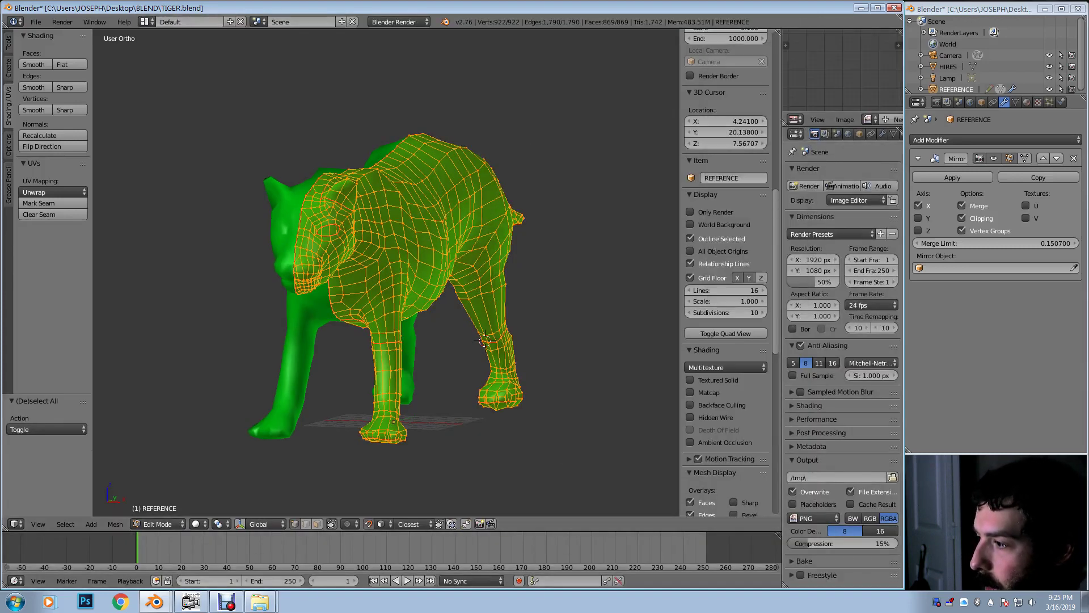
right_click(800, 128)
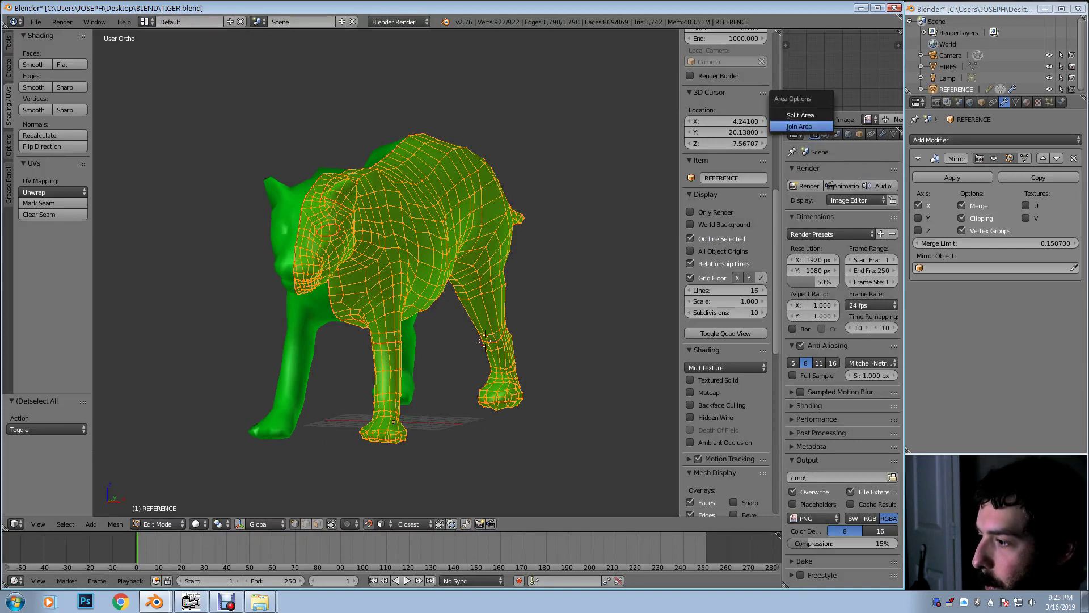
left_click(798, 127)
left_click(840, 341)
left_click_drag(782, 283, 430, 283)
Step: Create a blank 1024 × 1024 px image named BODY_NORMAL with the colour R 0.500, G 0.500, B 1.000
left_click(545, 581)
left_click(577, 485)
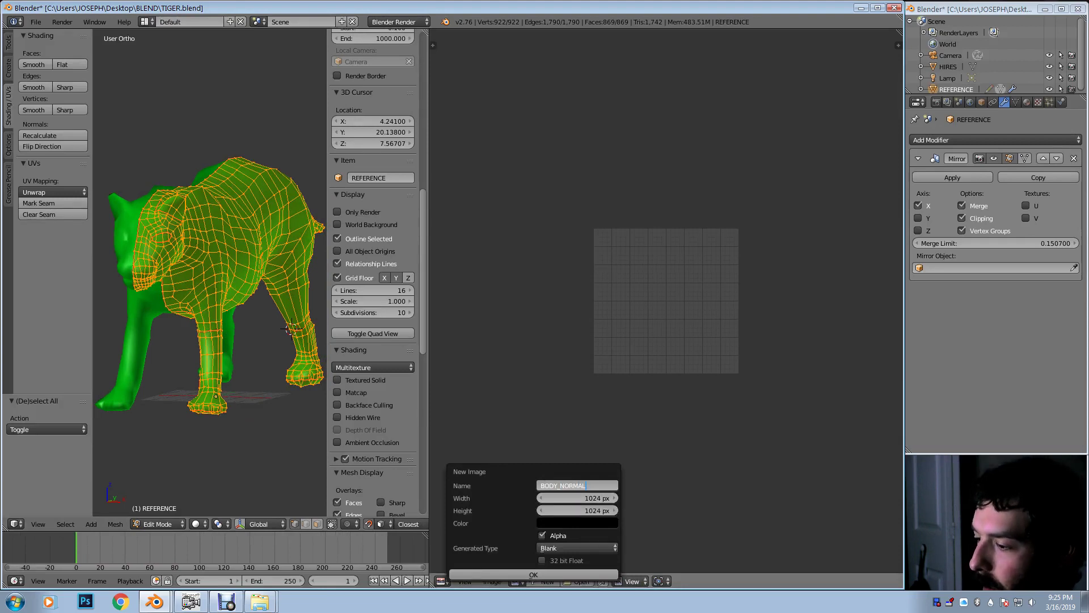
left_click(577, 523)
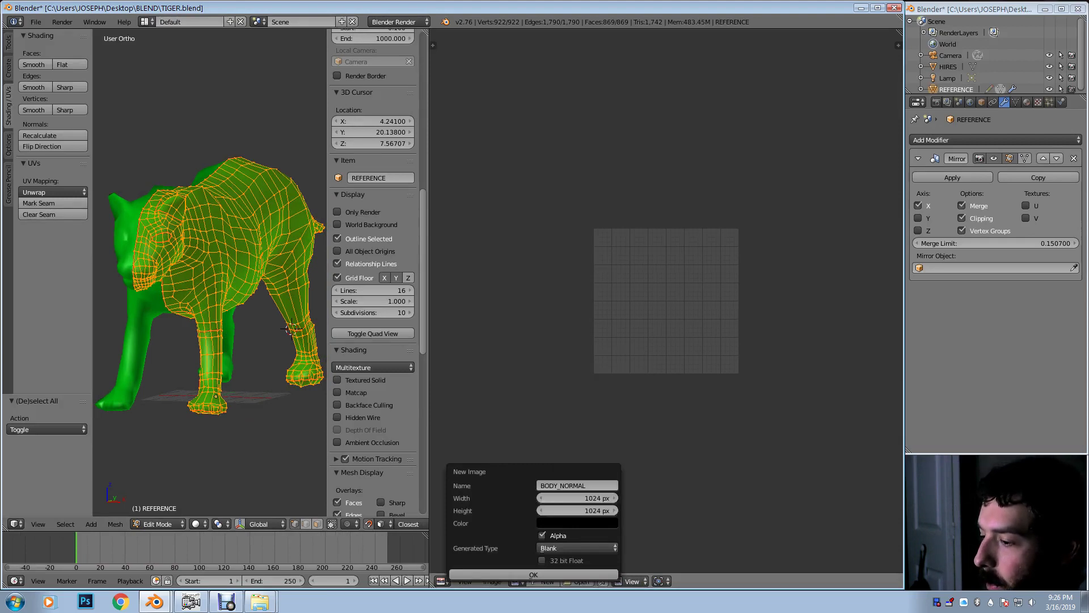
left_click(577, 523)
mouse_move(573, 472)
left_mouse_down()
mouse_move(629, 472)
mouse_move(553, 483)
mouse_move(578, 483)
left_mouse_up()
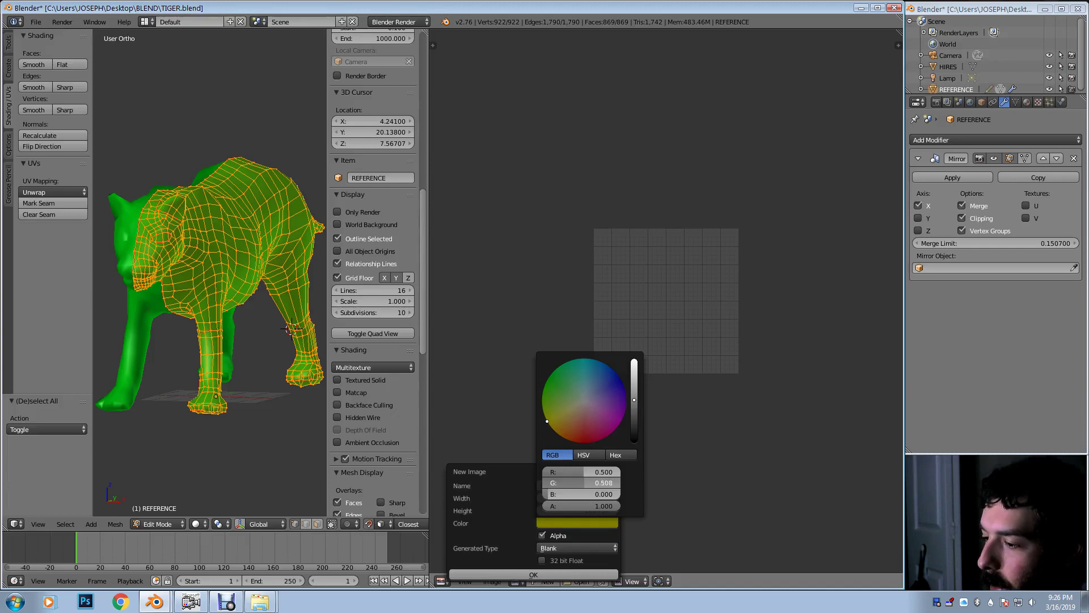
left_click_drag(583, 483, 630, 494)
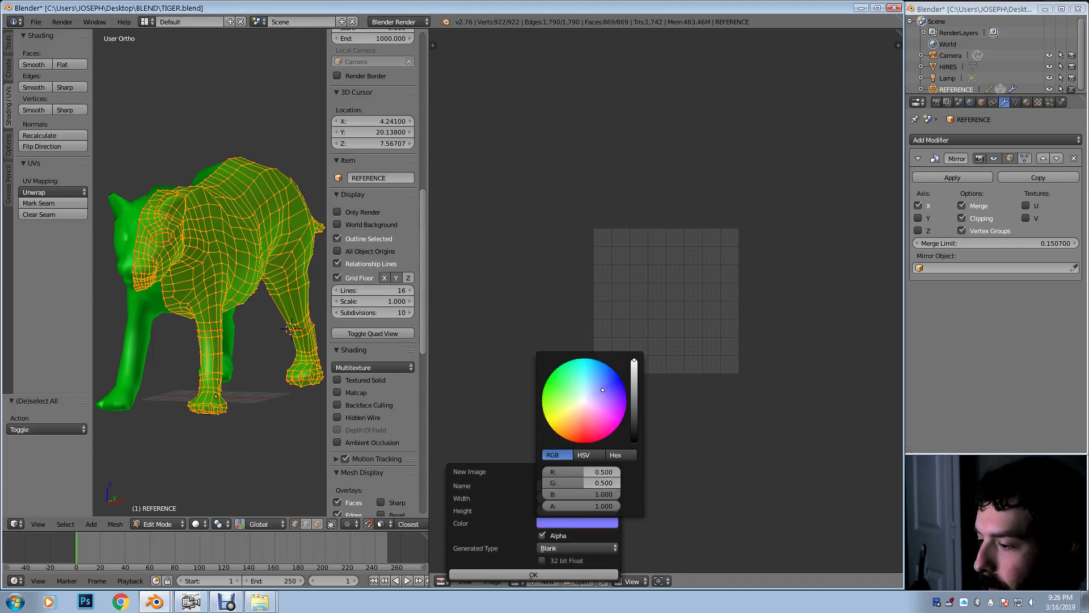
left_click(534, 574)
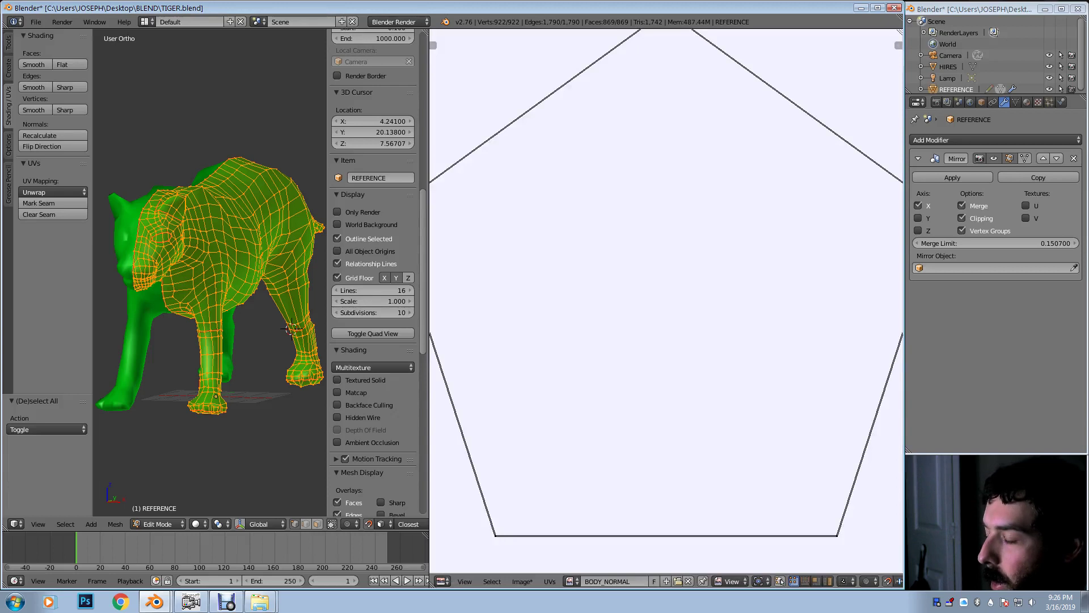
Step: Unwrap the whole mesh along its marked seams onto the new image
scroll(666, 301, "down", 3)
scroll(666, 301, "up", 2)
key("u")
key("u")
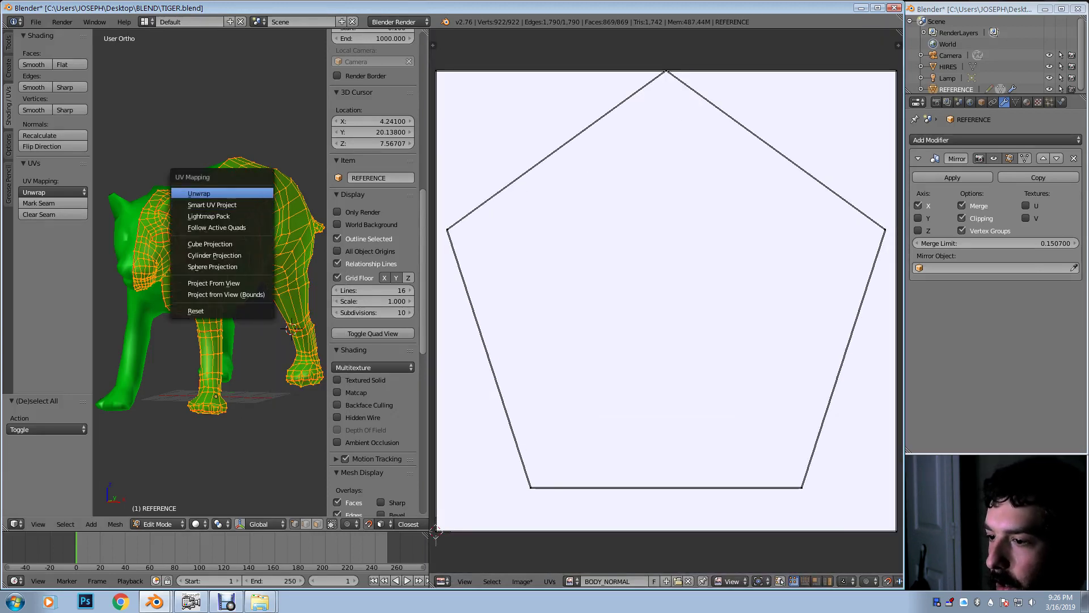
key("Return")
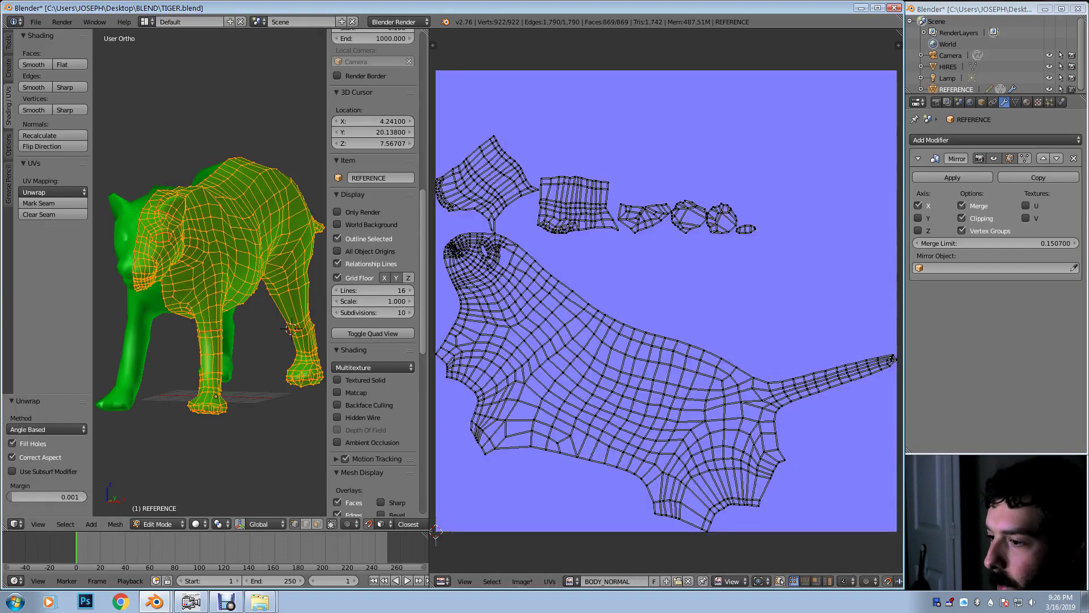
Step: Select the edge loop around the neck directly behind the ear, up to the centreline, and mark it as a seam
scroll(666, 302, "up", 3)
scroll(666, 301, "down", 2)
middle_click_drag(255, 295, 315, 300)
scroll(210, 272, "up", 4)
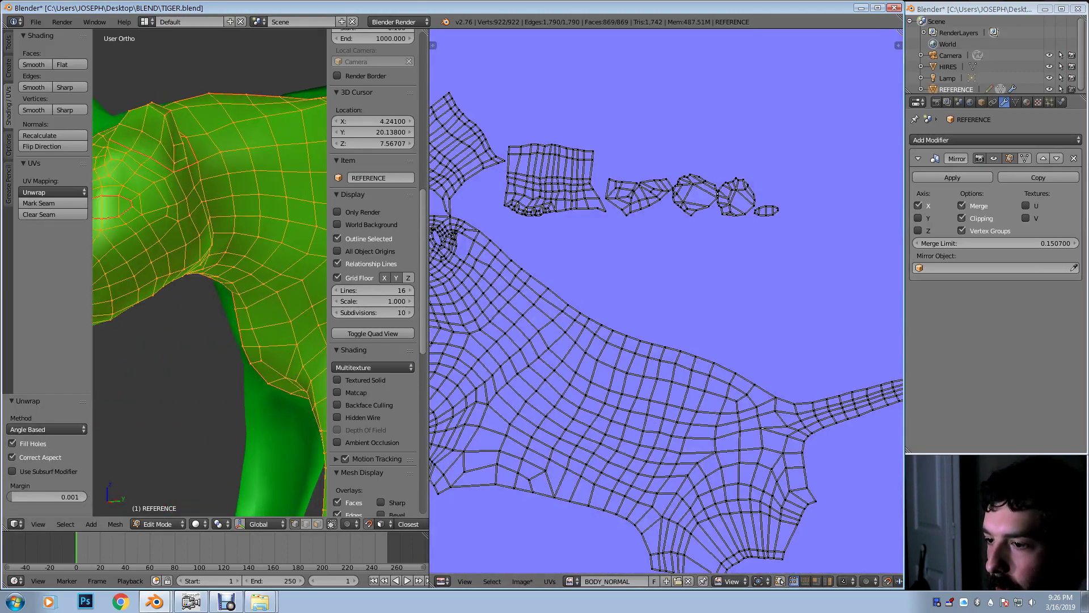
right_click(212, 178, "alt")
right_click(205, 190, "alt")
middle_click_drag(205, 190, 205, 214)
middle_click_drag(215, 362, 220, 431)
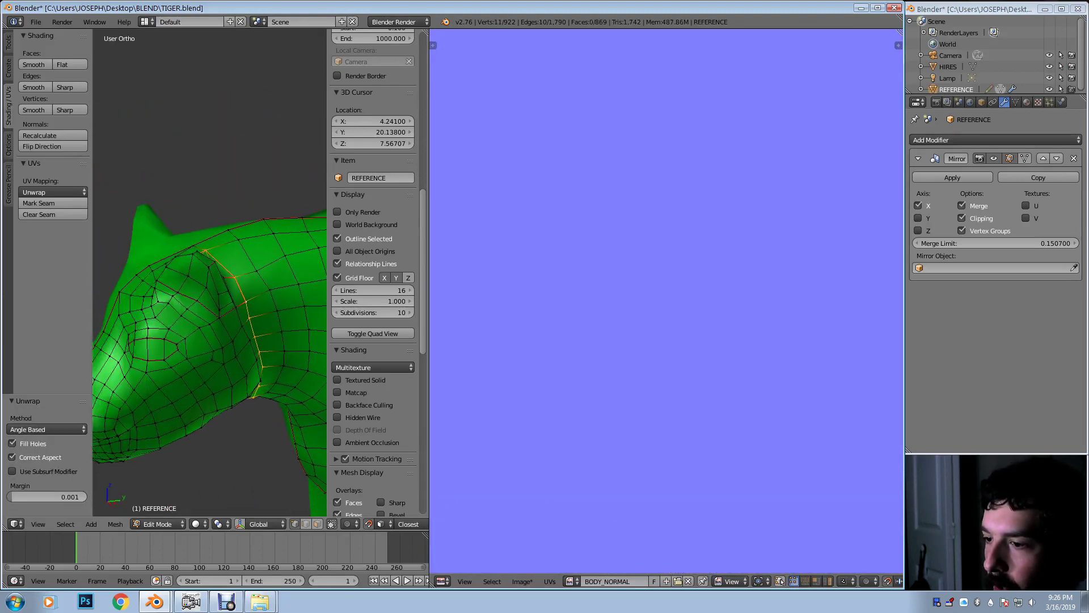
left_click(115, 524)
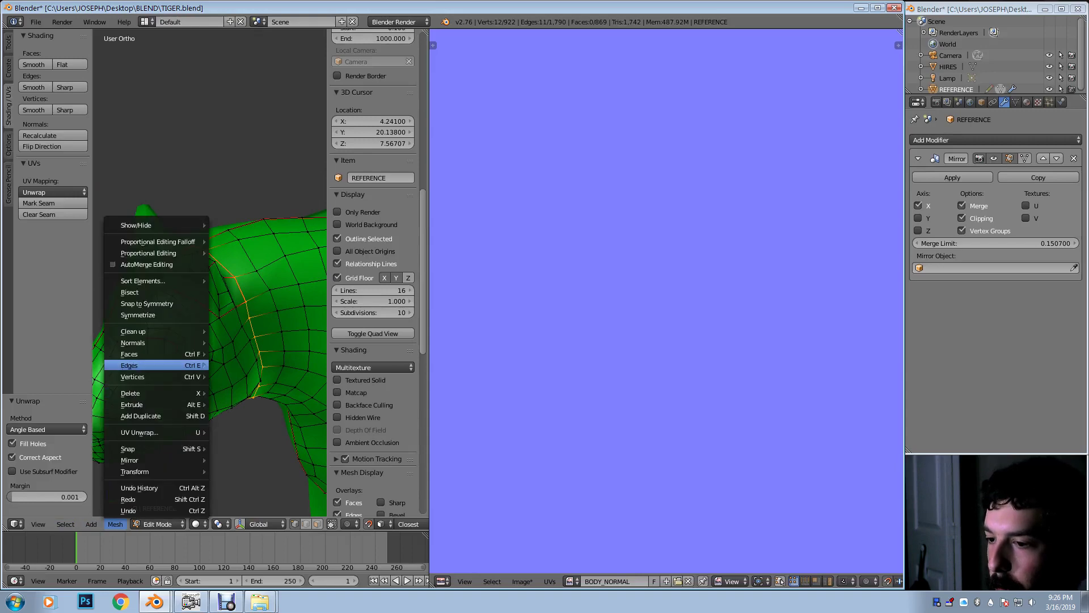
mouse_move(202, 365)
left_click(242, 170)
Step: Select the edge loop around the base of the tail and mark it as a seam
middle_click_drag(242, 227, 125, 238)
middle_click_drag(250, 256, 210, 255)
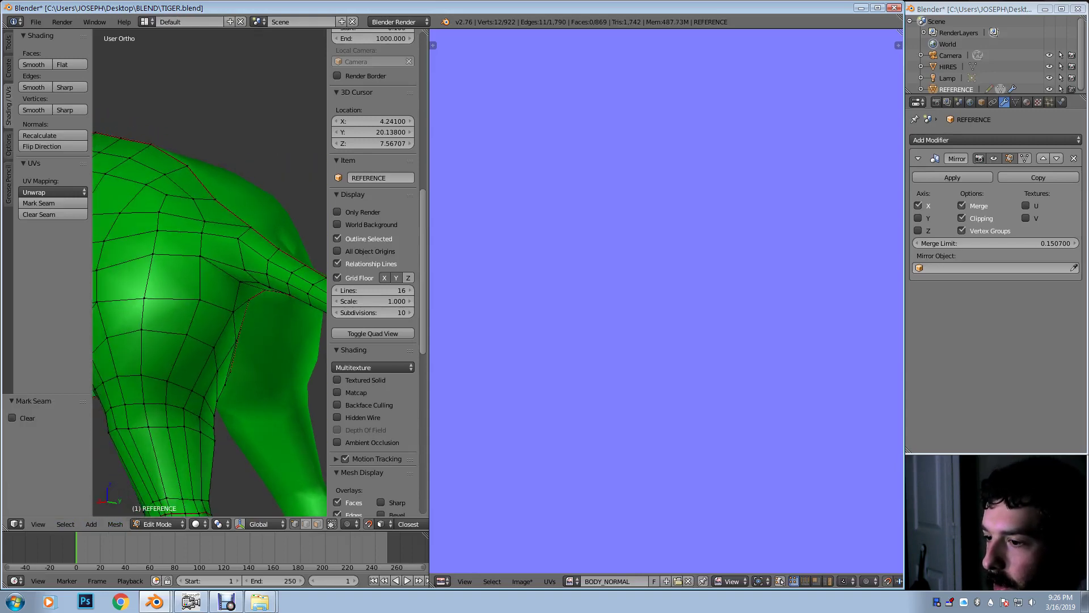
right_click(263, 257, "alt")
right_click(267, 267, "alt")
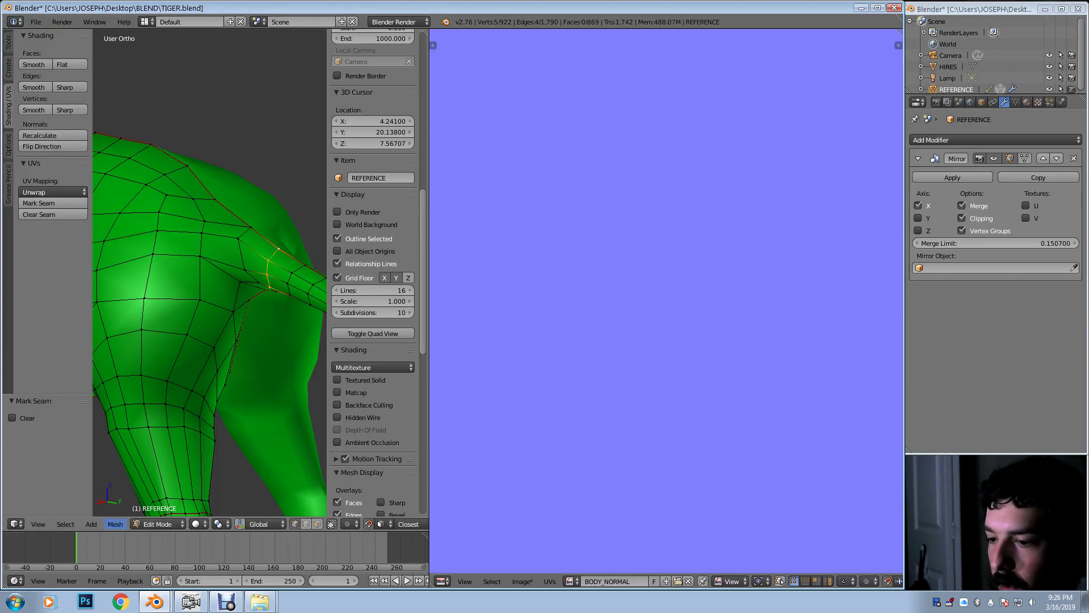
left_click(115, 525)
mouse_move(154, 354)
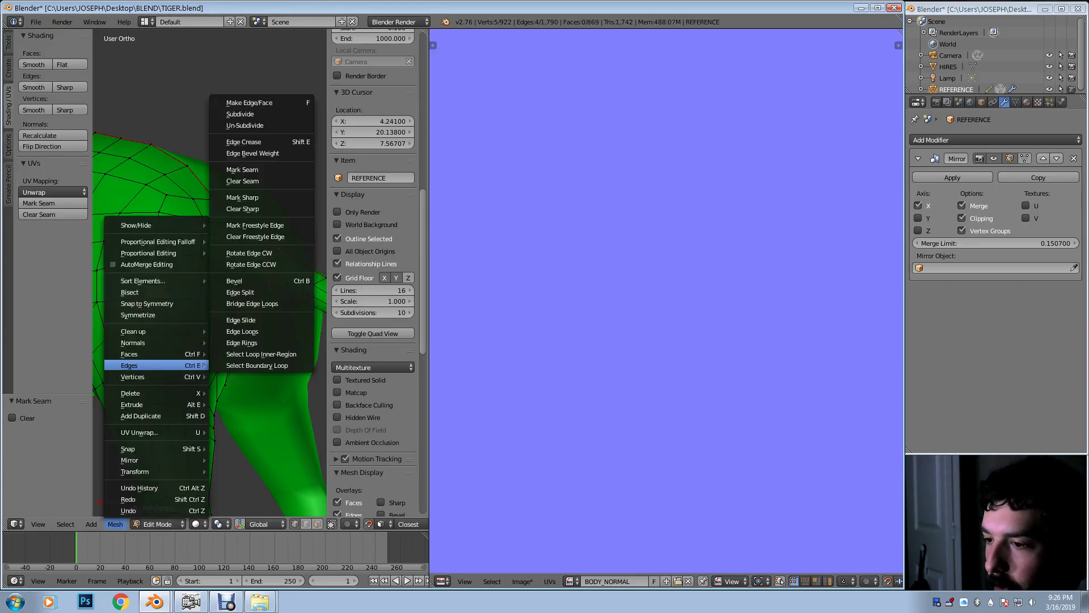
left_click(244, 169)
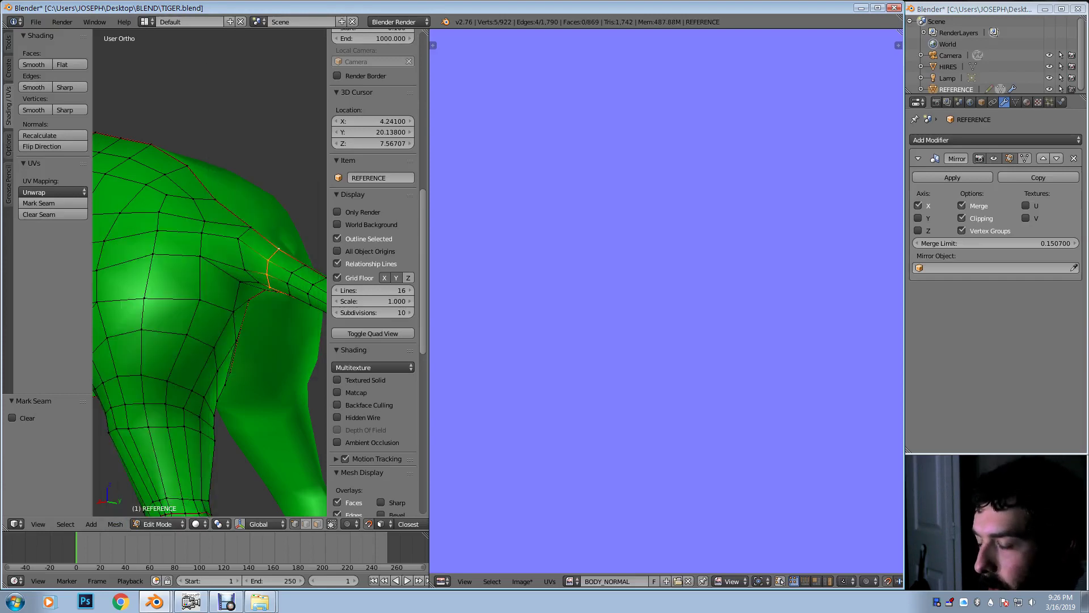
Step: Select the whole mesh, unwrap it again with the neck and tail seams, and examine the resulting UV islands
key("a")
key("u")
left_click(244, 358)
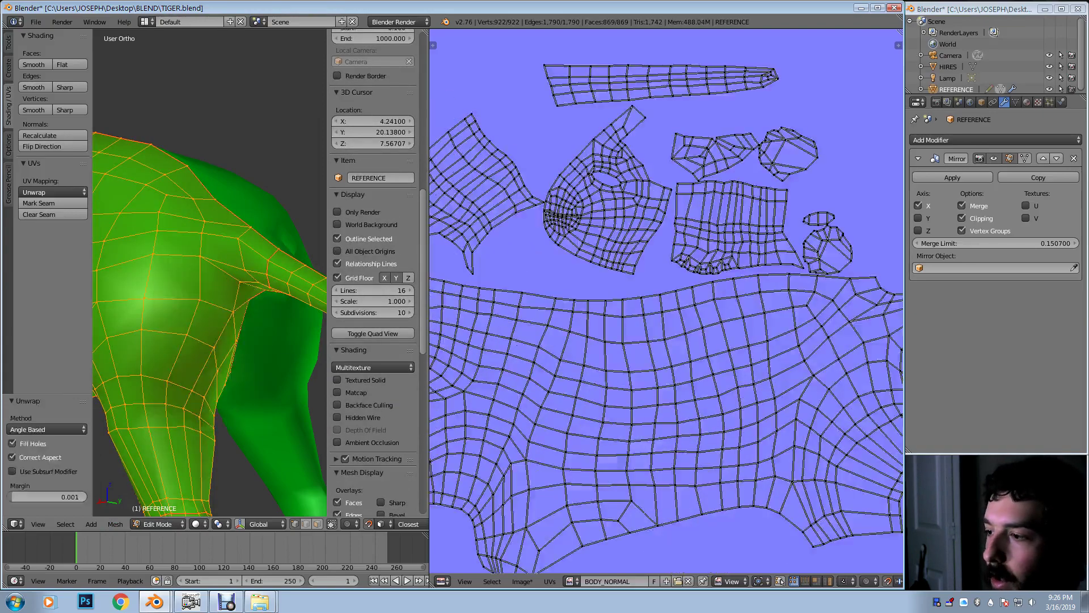
key("Home")
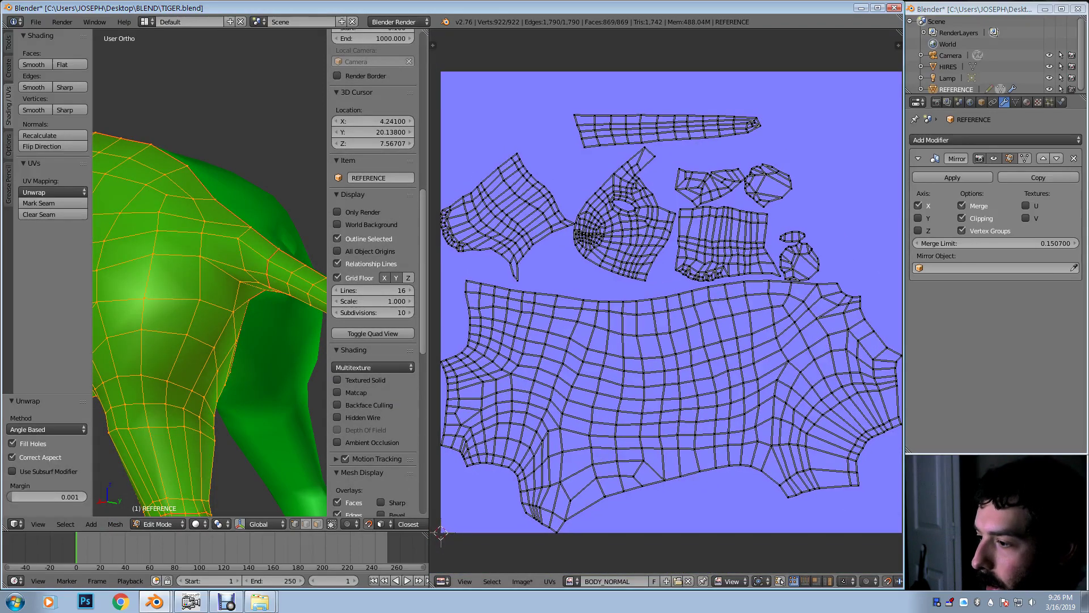
middle_click_drag(672, 303, 670, 299)
scroll(670, 299, "up", 1)
scroll(670, 299, "down", 1)
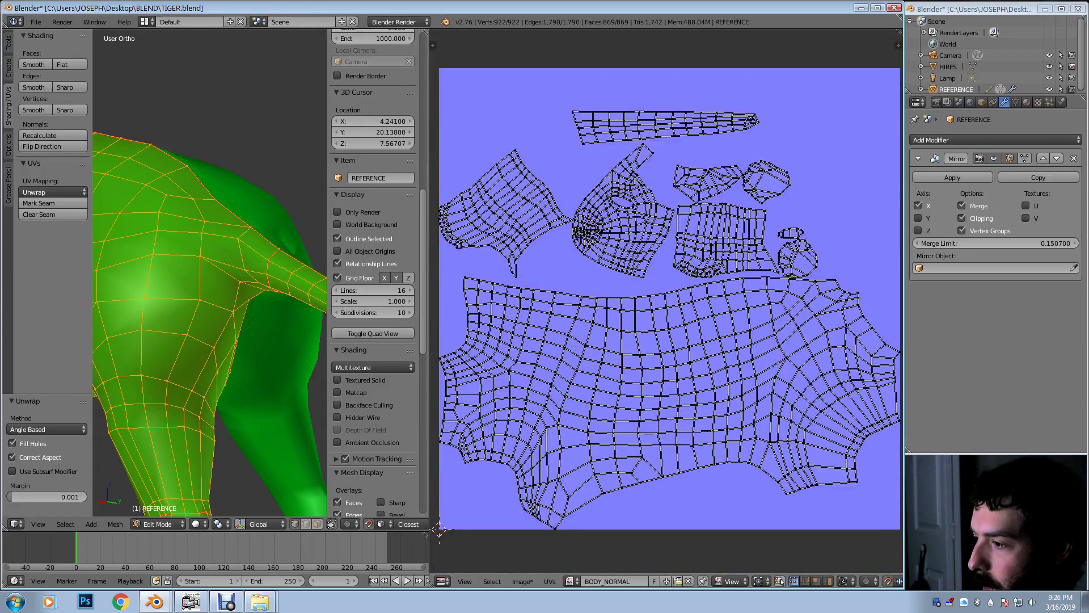
scroll(669, 300, "up", 3)
scroll(669, 300, "down", 2)
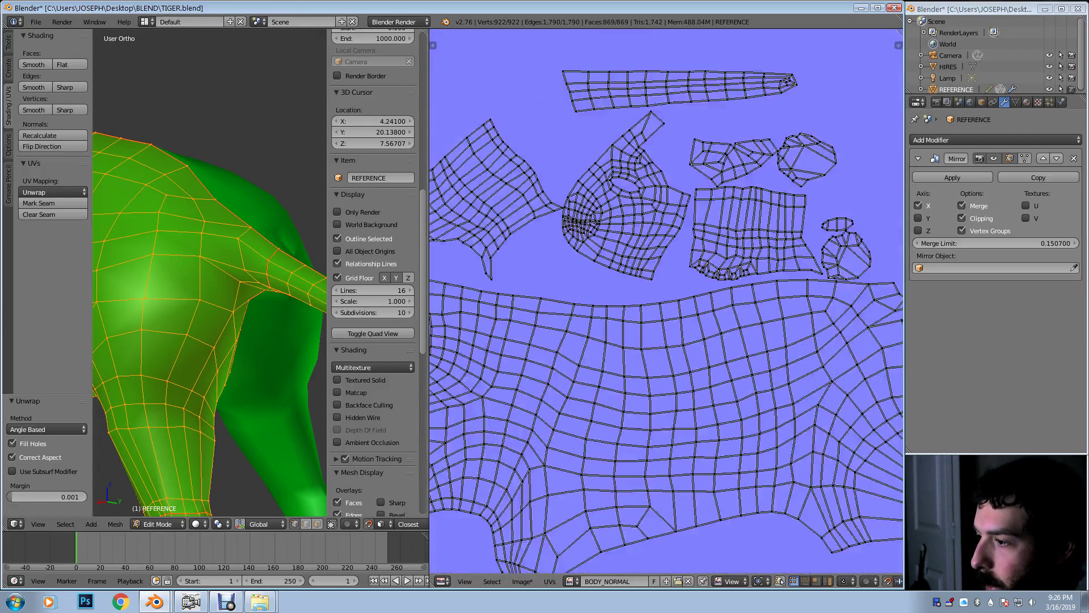
Step: Select the neck loop directly behind the ear, including its vertex on the top centreline, and clear its seam
middle_click_drag(221, 306, 318, 317)
scroll(666, 301, "down", 1)
middle_click_drag(227, 256, 266, 272)
middle_click_drag(250, 227, 199, 340, "shift")
scroll(210, 273, "up", 2)
middle_click_drag(210, 272, 224, 334)
middle_click_drag(188, 397, 250, 142, "shift")
middle_click_drag(210, 255, 123, 287)
right_click(256, 298)
scroll(256, 297, "up", 2)
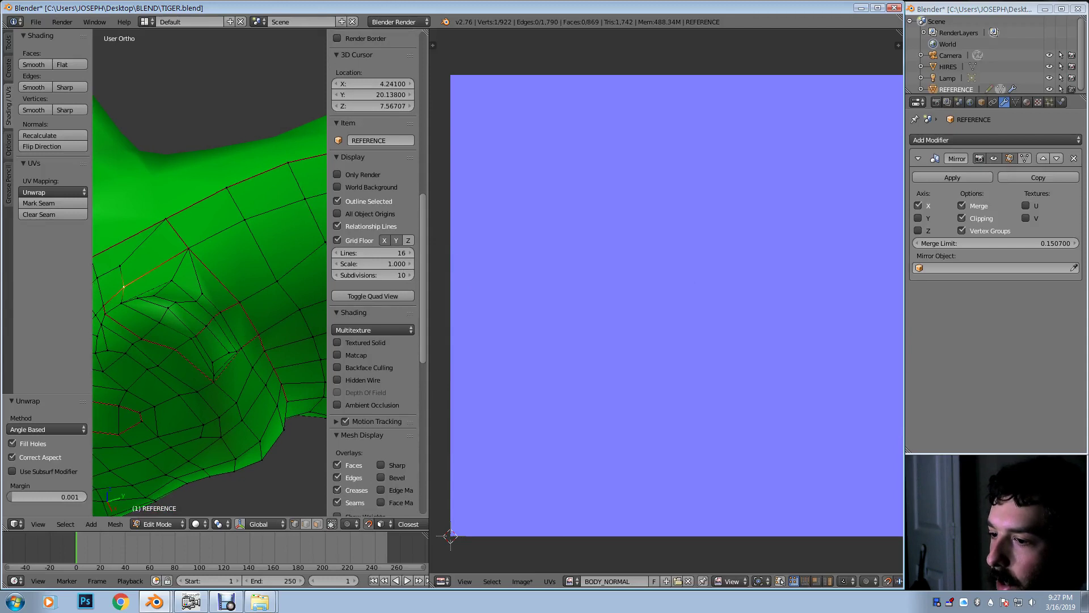
right_click(177, 235, "alt")
right_click(233, 296, "alt")
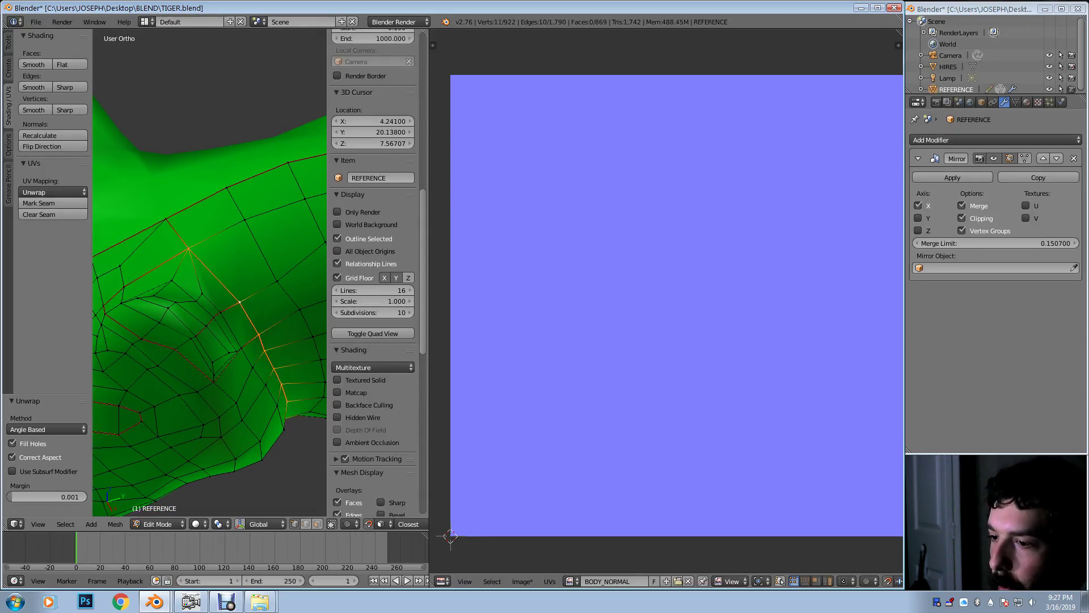
right_click(165, 219, "shift")
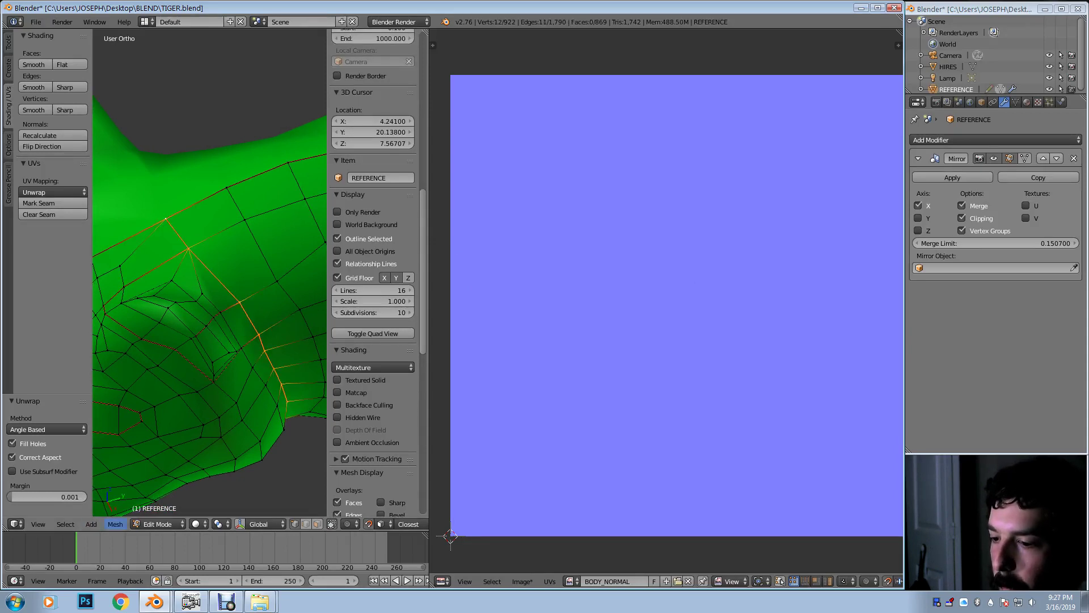
left_click(115, 524)
mouse_move(150, 353)
left_click(249, 170)
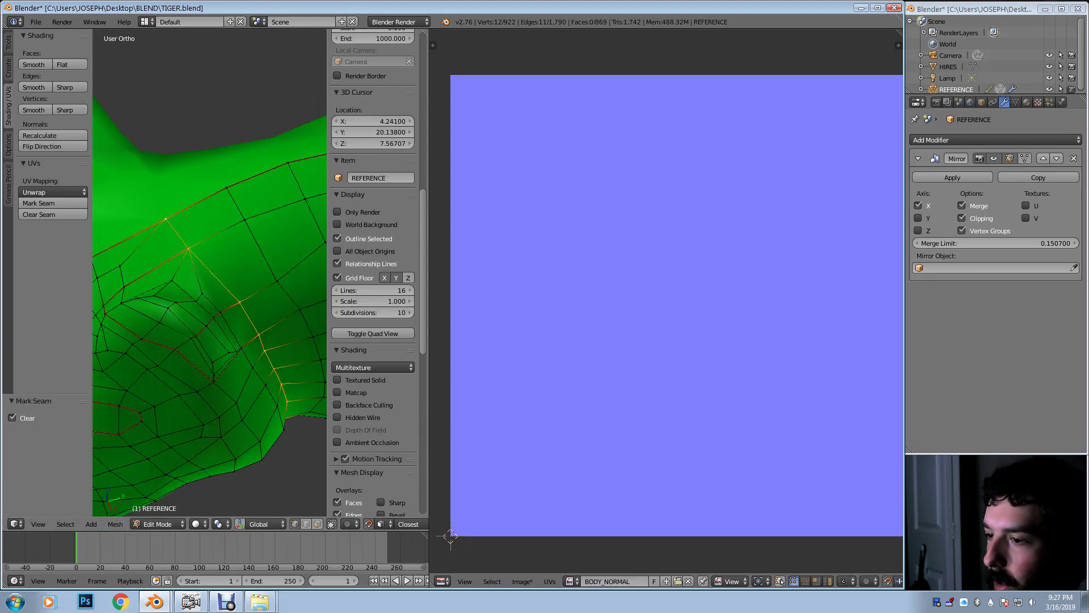
Step: Select the neck edge loop one row further back from the ear, from centreline to throat, and mark it as a seam
right_click(240, 220, "alt")
right_click(234, 201, "alt")
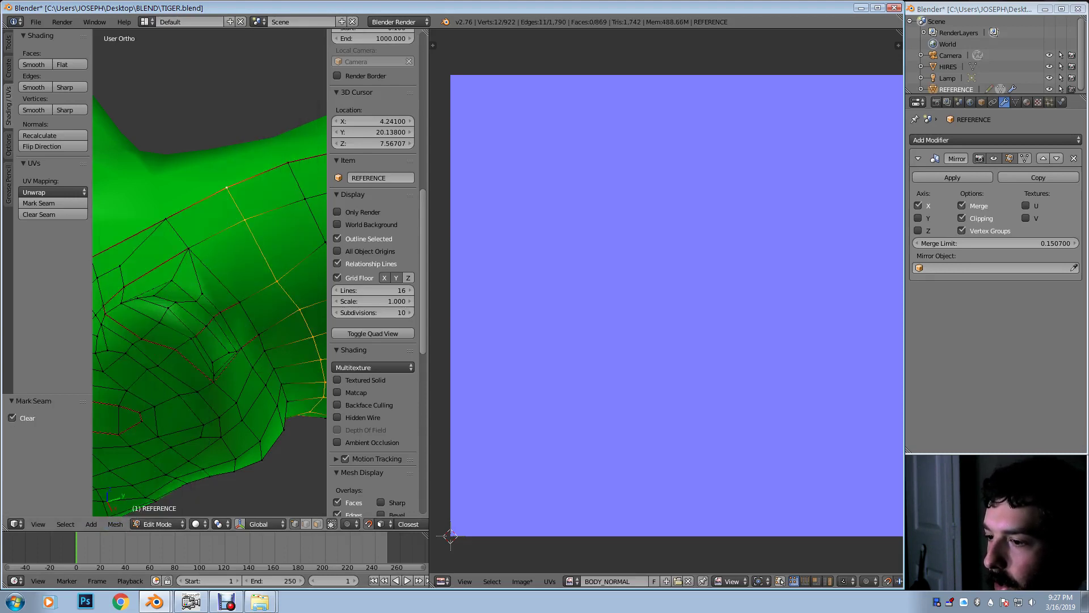
middle_click_drag(244, 340, 136, 45, "shift")
middle_click_drag(216, 272, 190, 227)
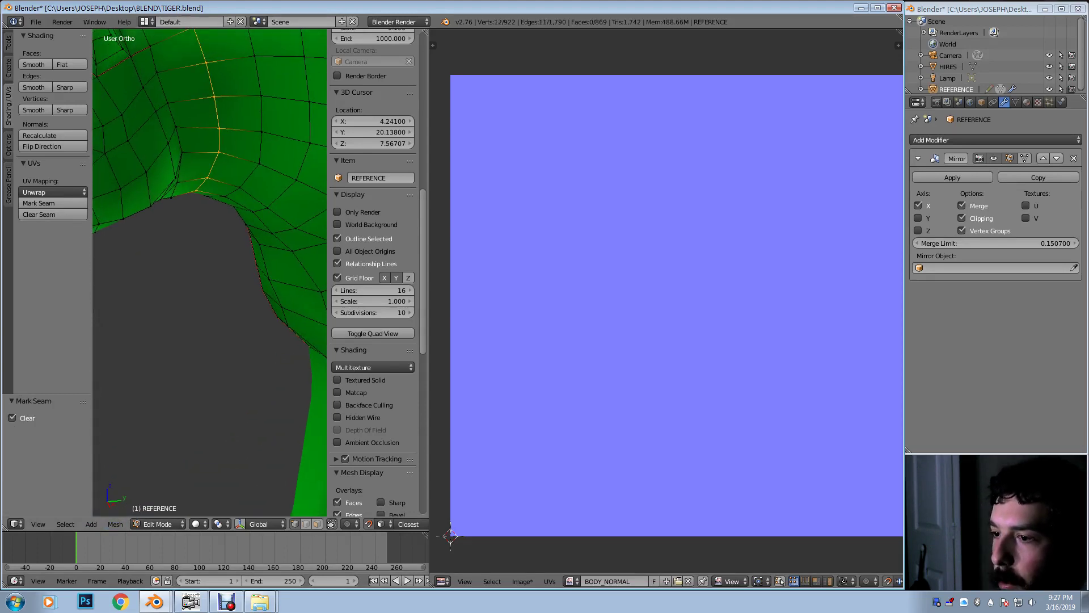
middle_click_drag(198, 363, 175, 387, "shift")
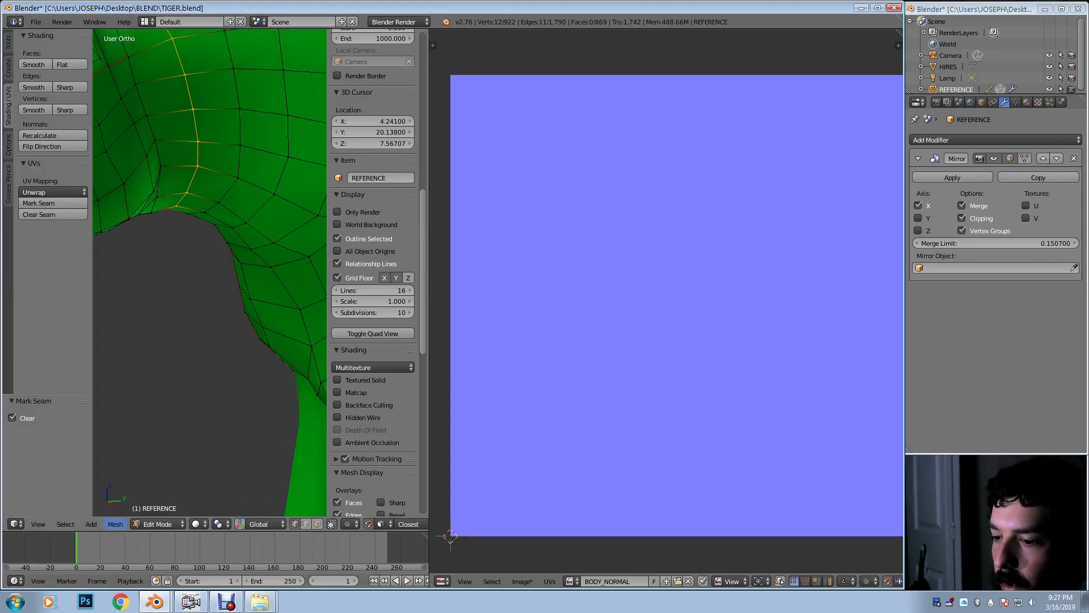
left_click(115, 523)
mouse_move(165, 365)
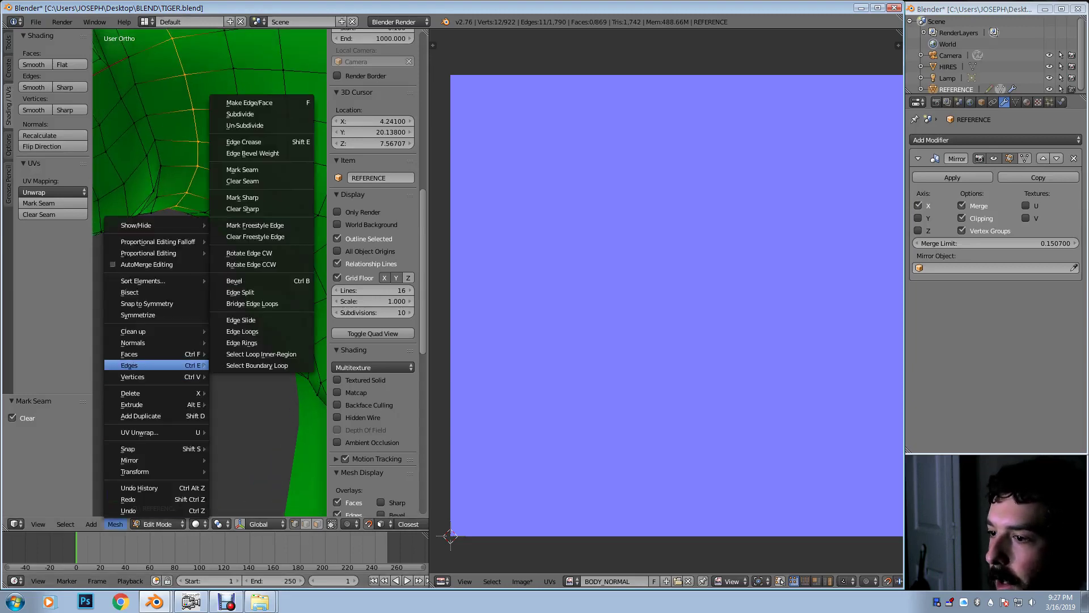
left_click(242, 169)
Step: Select the whole mesh, unwrap it with the relocated neck seam, and check the head island in the UV layout
key("a")
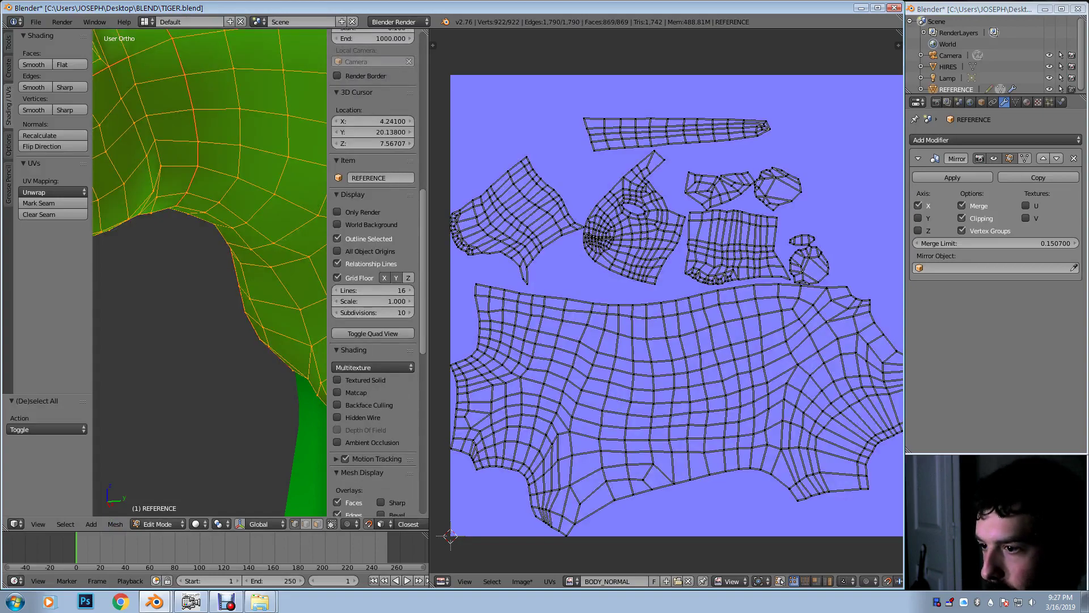
key("u")
left_click(198, 207)
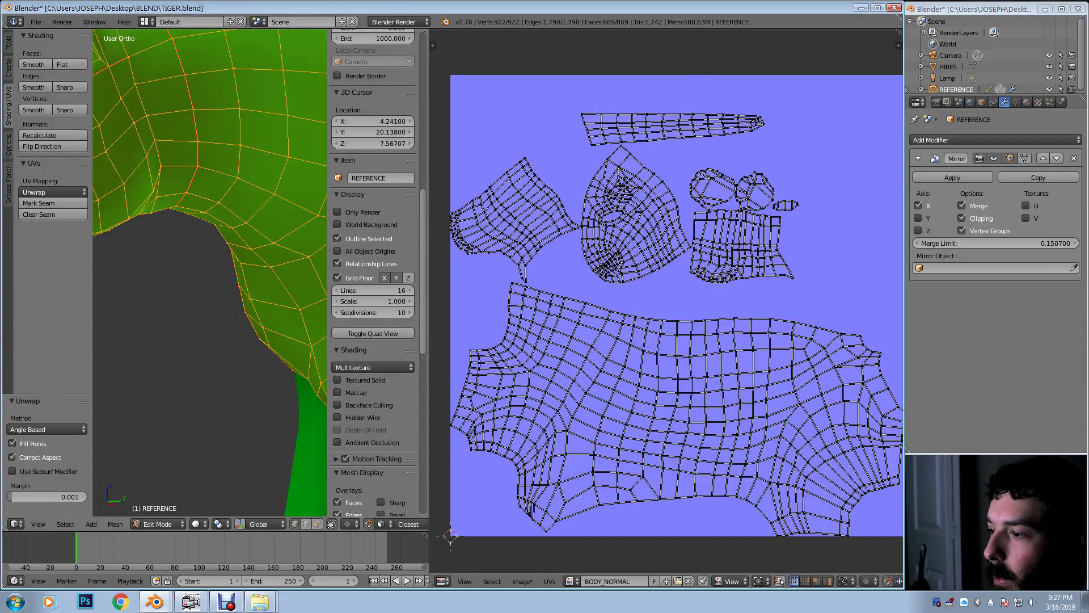
scroll(666, 301, "up", 4)
scroll(667, 300, "down", 4)
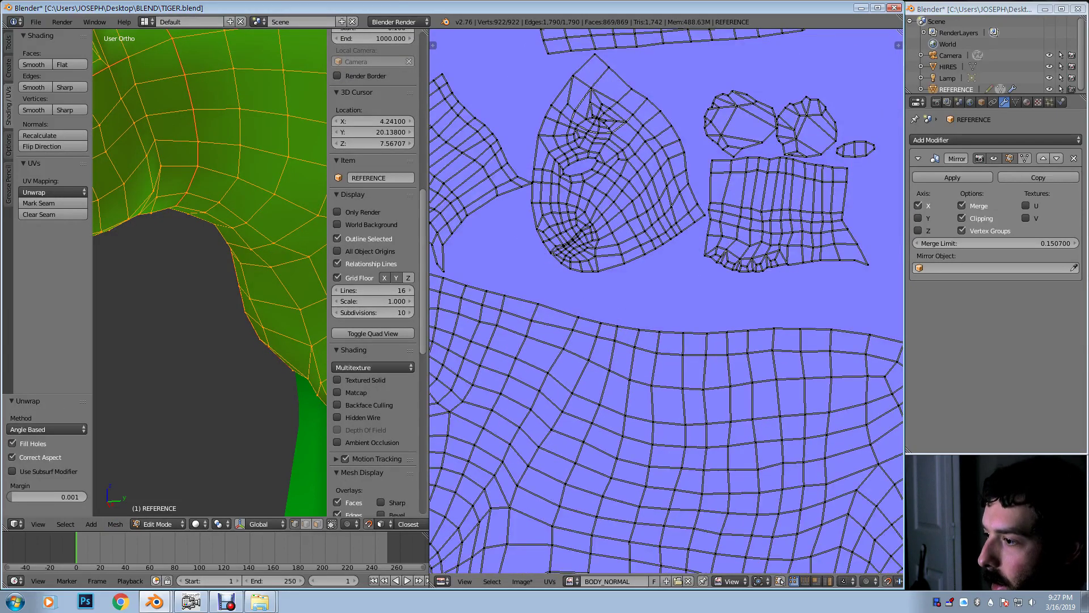
Step: Examine the ear region of the head's UV island and test-move one of its vertices
scroll(667, 300, "up", 4)
scroll(667, 301, "up", 3)
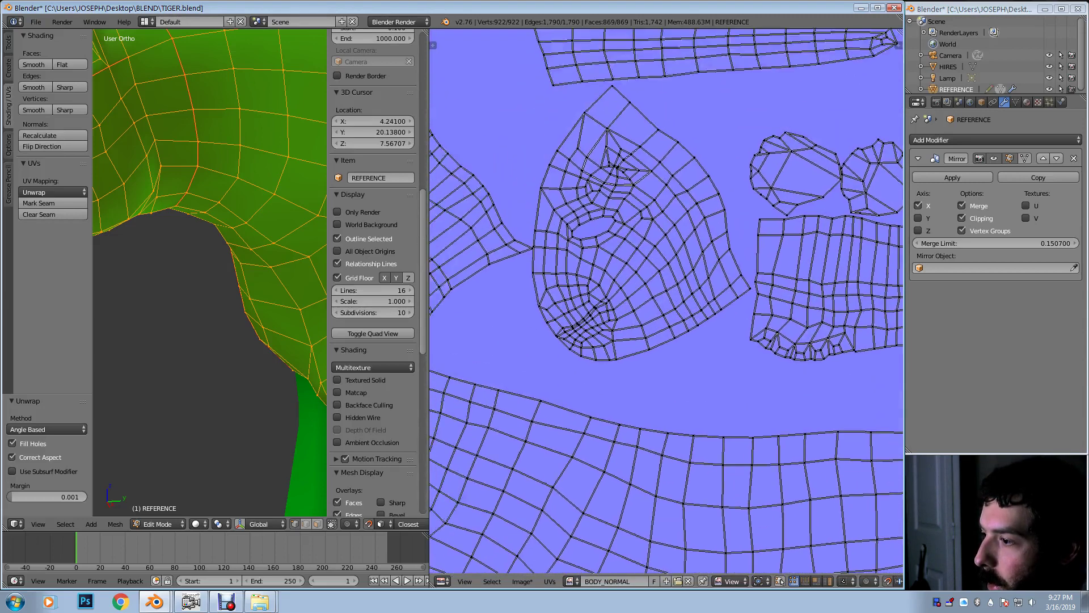
scroll(666, 301, "up", 4)
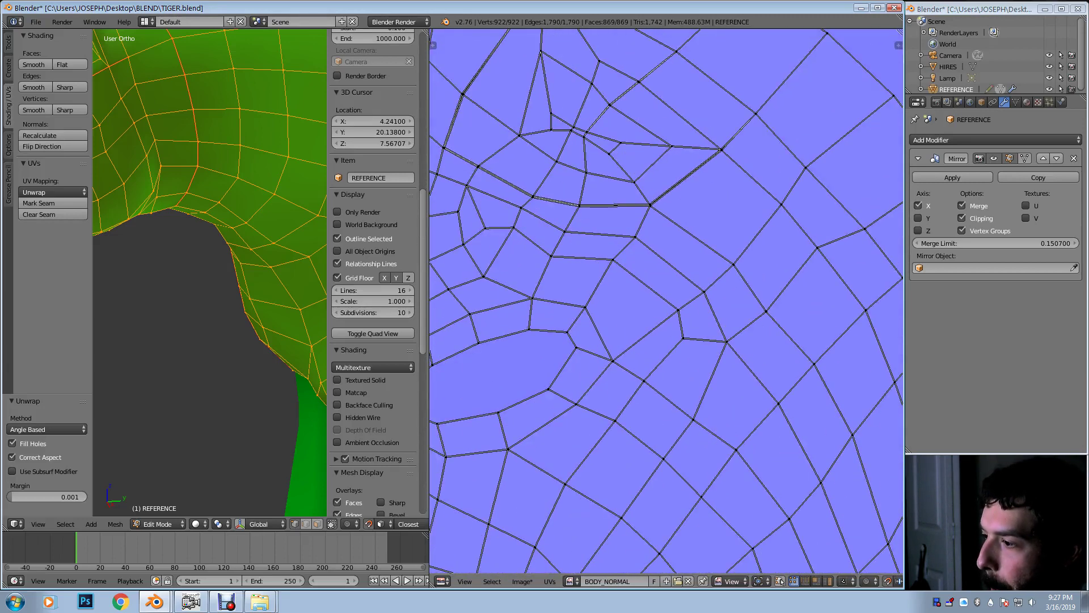
key("g")
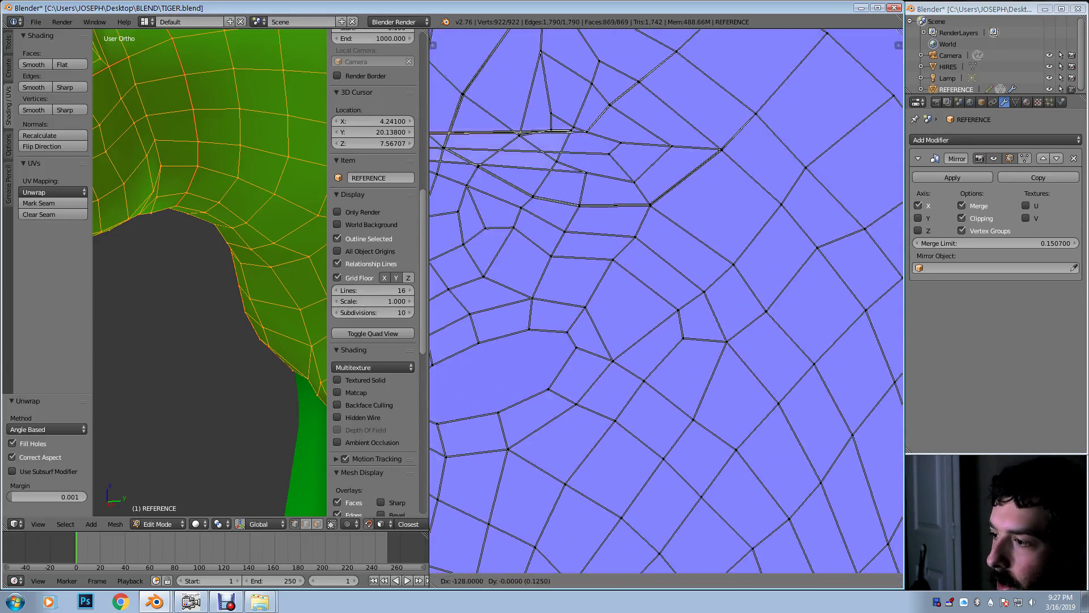
key("Escape")
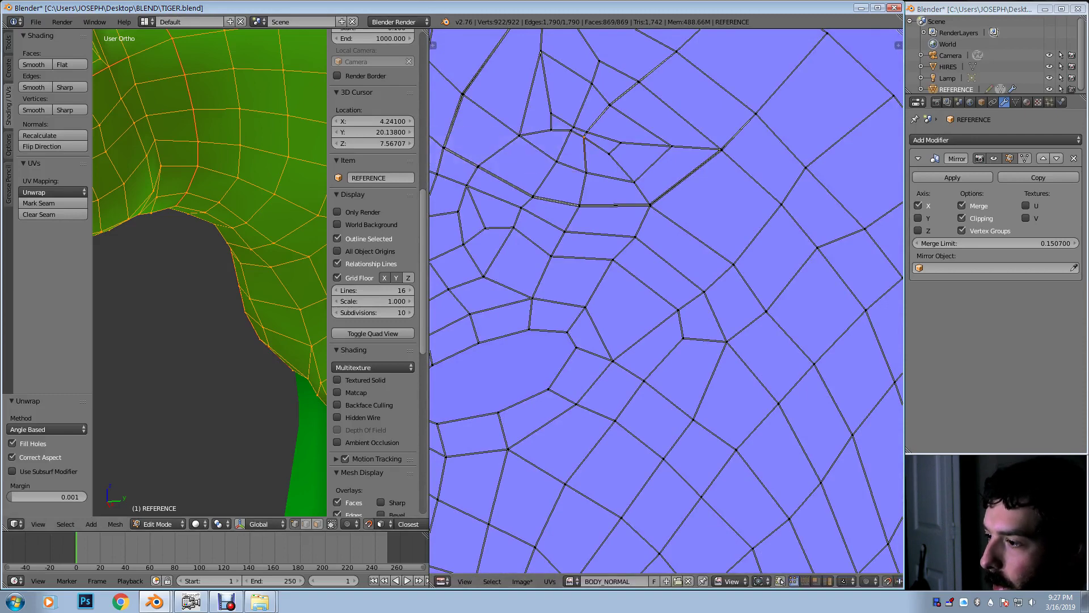
Step: Select the short vertex path behind the ear that links the two ear seam ends and mark its edges as a seam
middle_click_drag(210, 272, 219, 326)
scroll(221, 317, "up", 3)
right_click(232, 355)
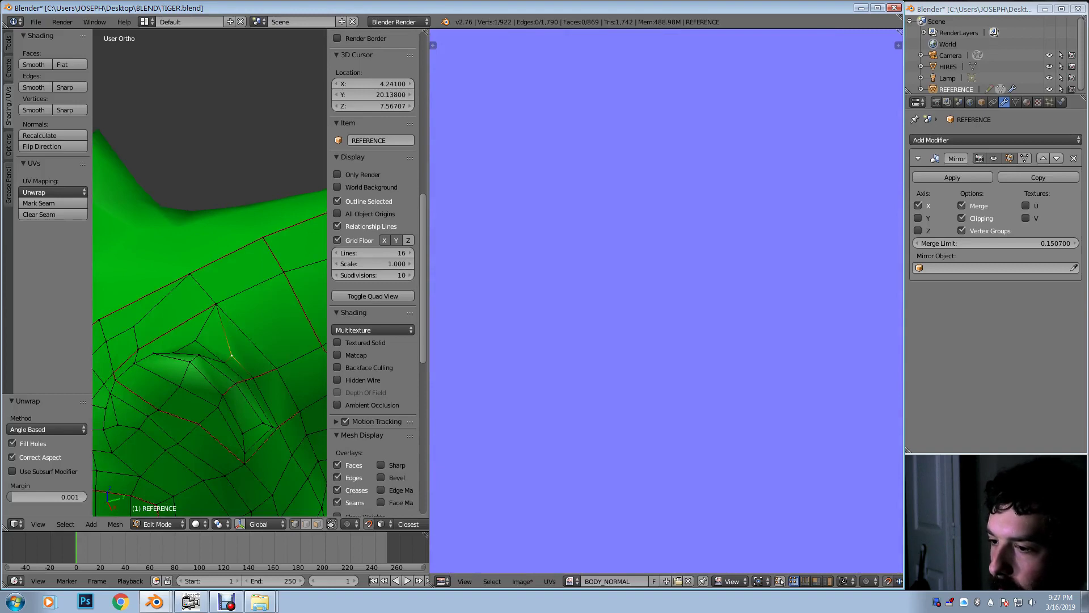
right_click(250, 340, "alt")
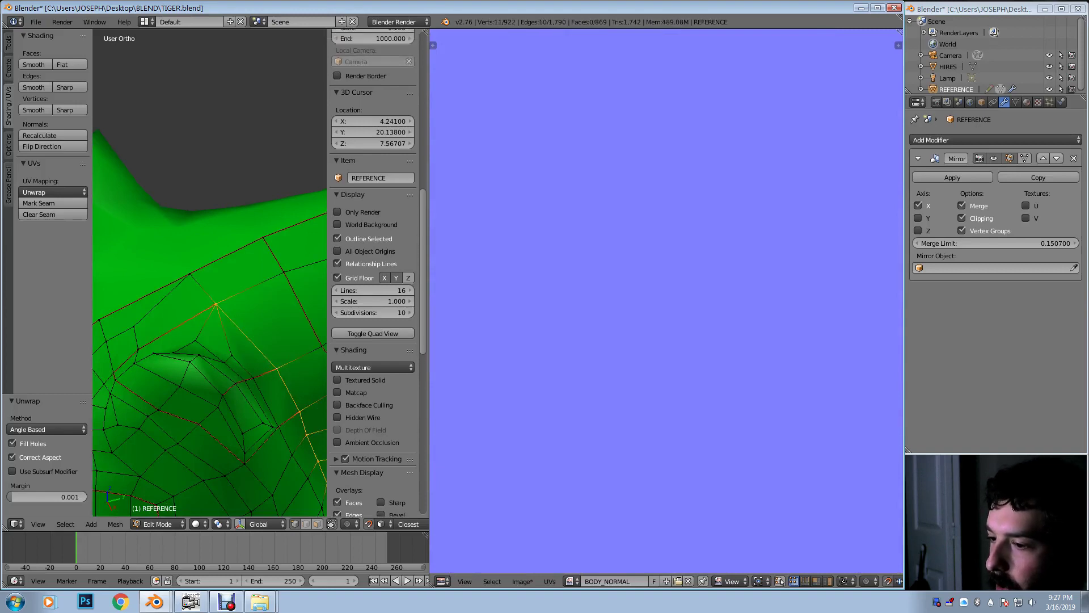
key("ctrl+z")
scroll(373, 255, "down", 3)
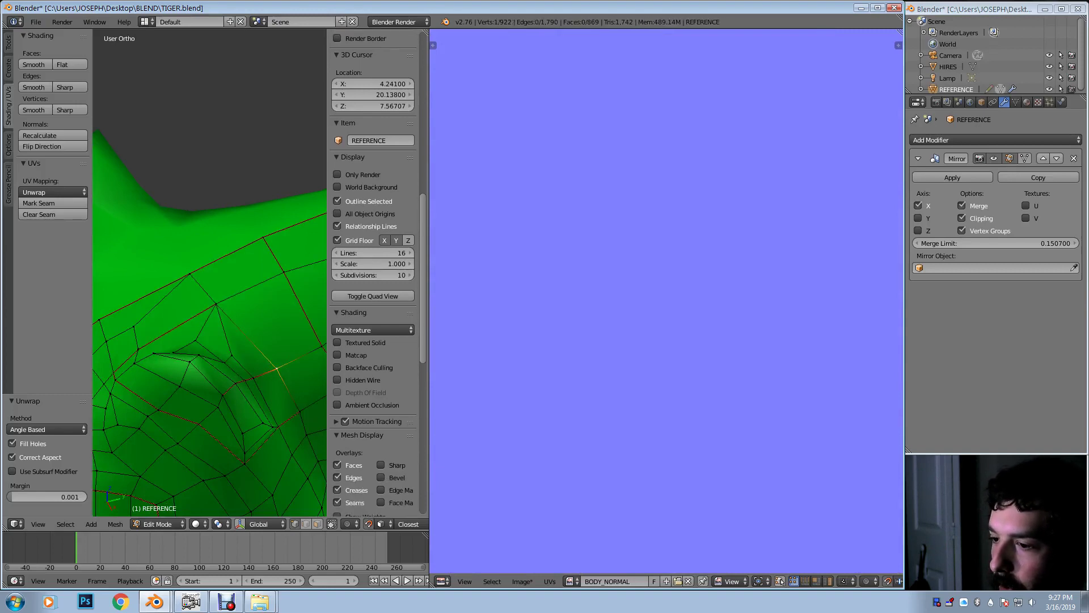
right_click(216, 304, "shift")
scroll(373, 255, "up", 3)
middle_click_drag(249, 341, 211, 326)
left_click(115, 524)
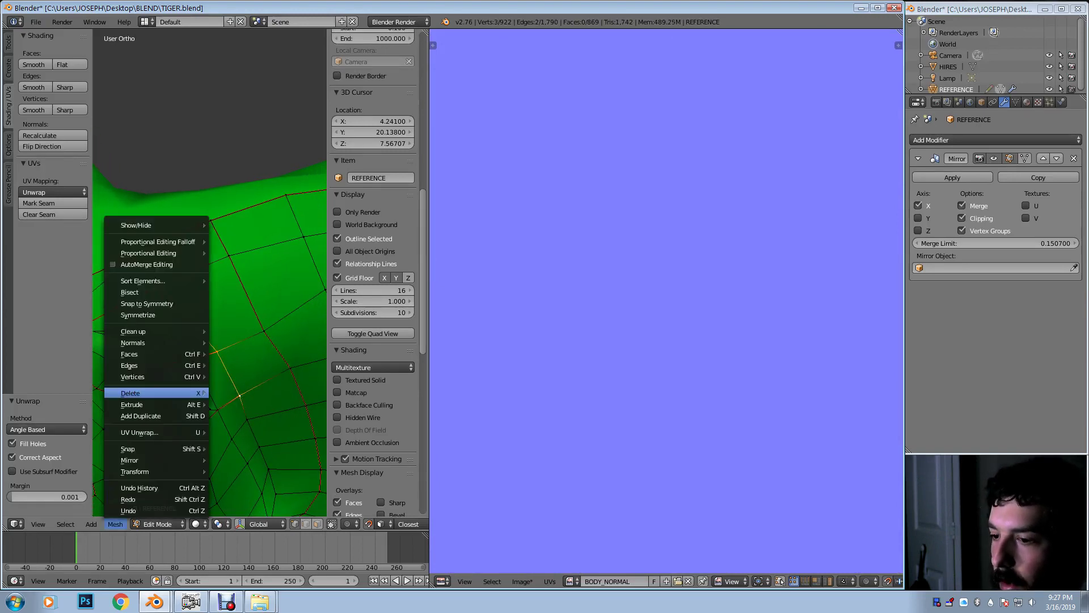
mouse_move(148, 365)
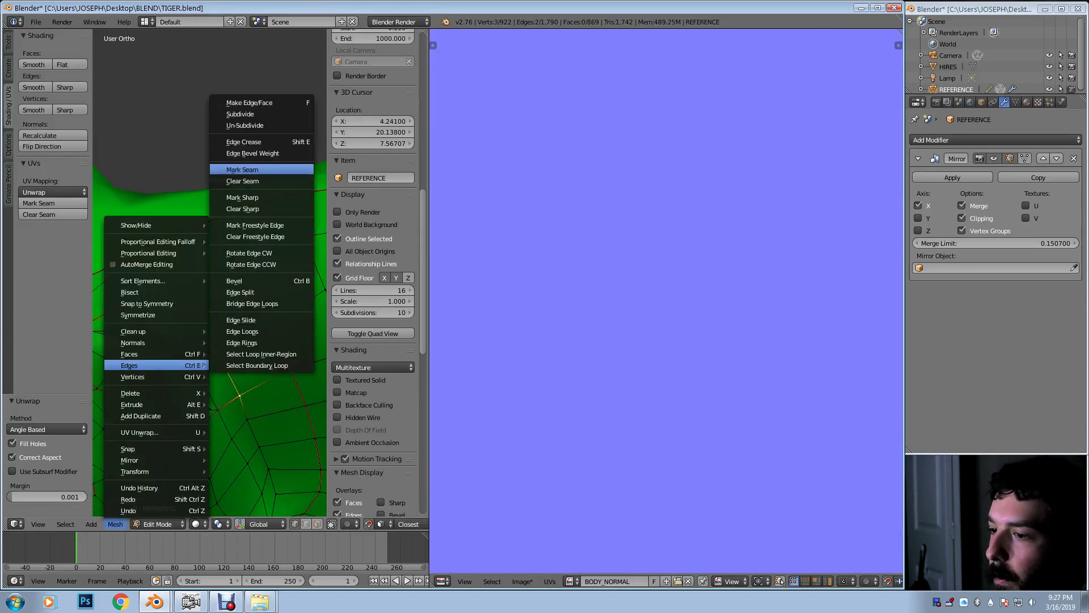
left_click(242, 170)
Step: Select the whole mesh, unwrap it again with the added ear seam, and check the full UV layout
key("a")
key("a")
key("u")
left_click(240, 321)
scroll(729, 330, "down", 6)
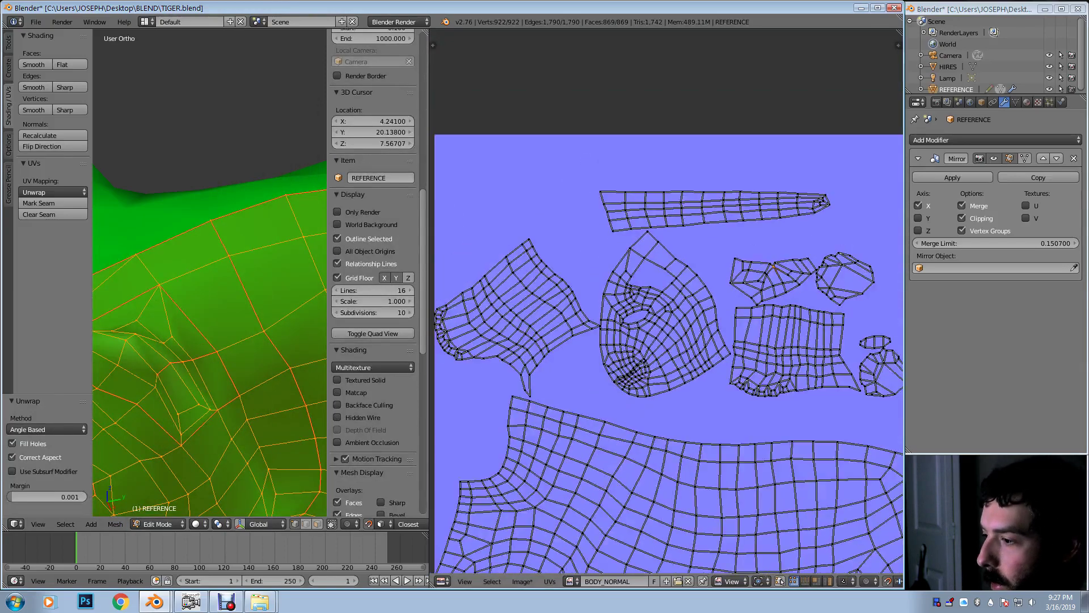
scroll(669, 299, "down", 1)
middle_click_drag(669, 300, 626, 188)
key("a")
mouse_move(668, 299)
middle_mouse_down()
mouse_move(640, 239)
mouse_move(665, 279)
middle_mouse_up()
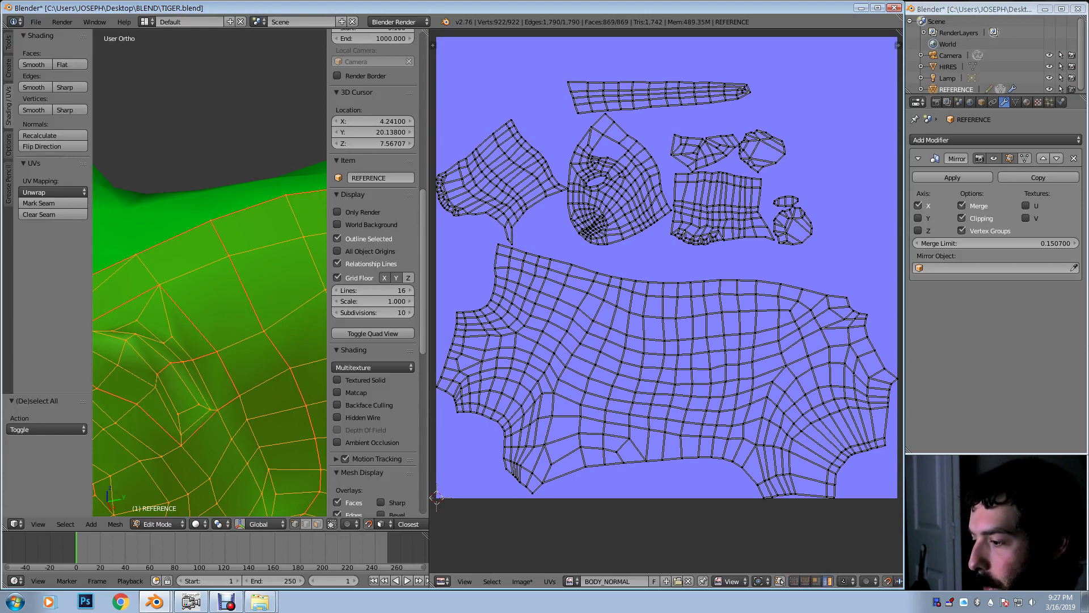
Step: Rotate the large body UV island by about -40° and move it up by 0.25
key("r")
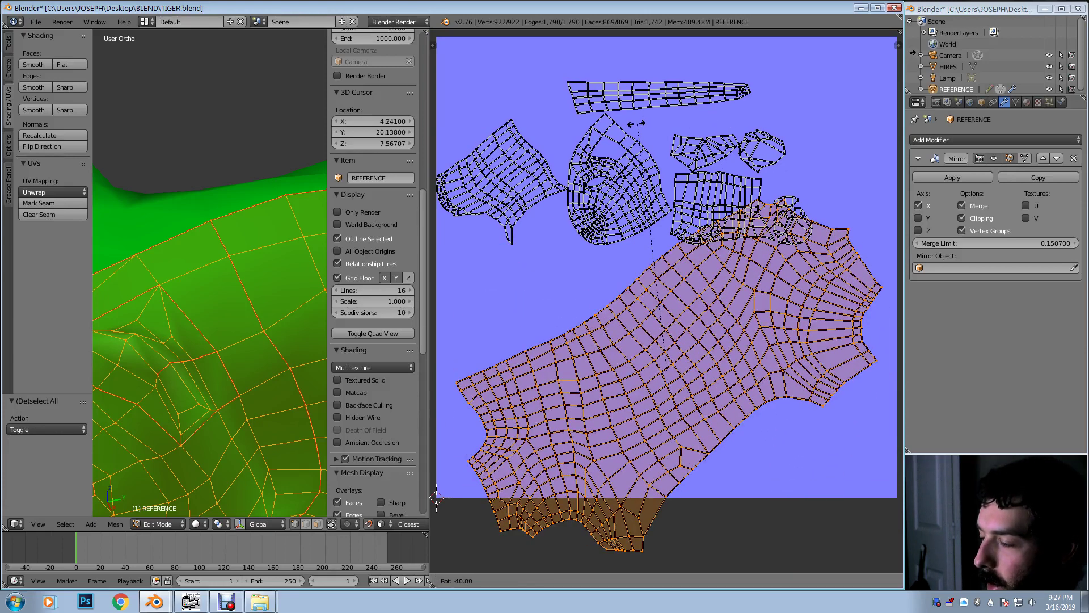
key("Return")
key("g")
key("Return")
Step: Scale the body island by 1.2 and rotate it a further -11.644°
key("s")
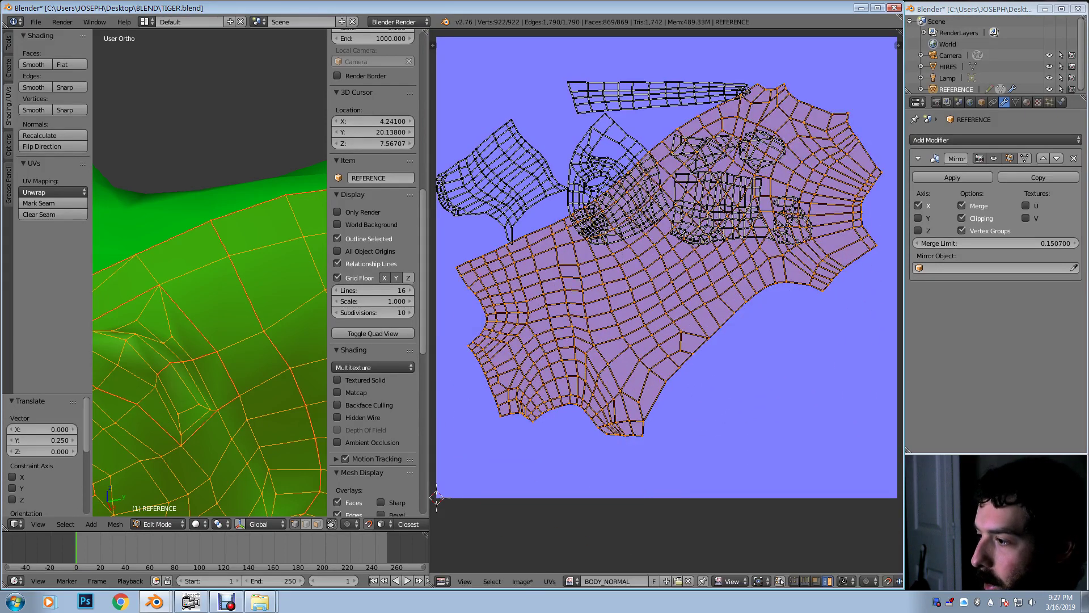
key("Return")
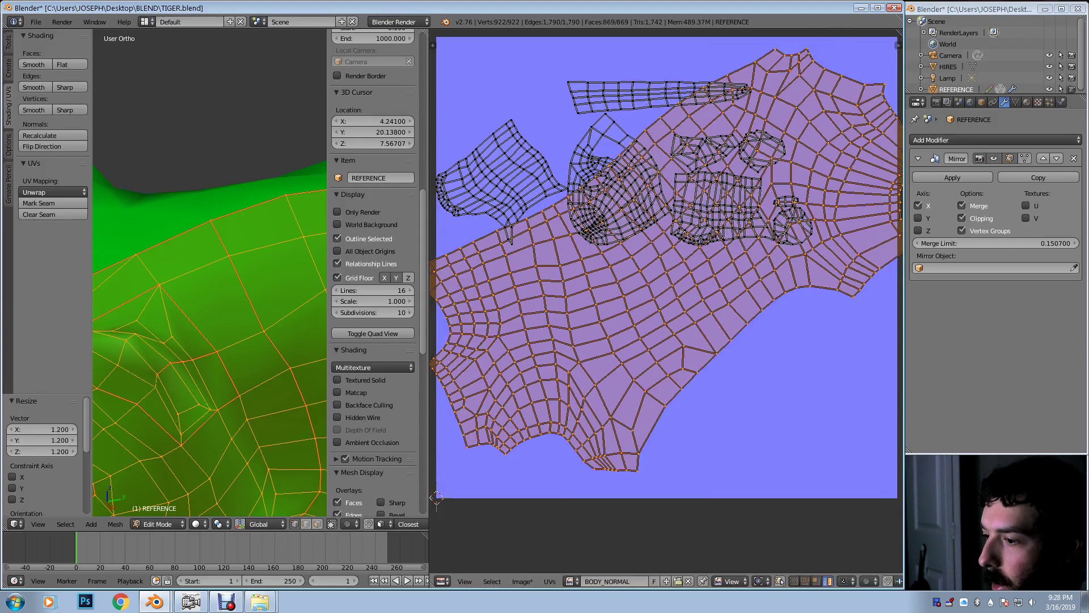
key("r")
key("Return")
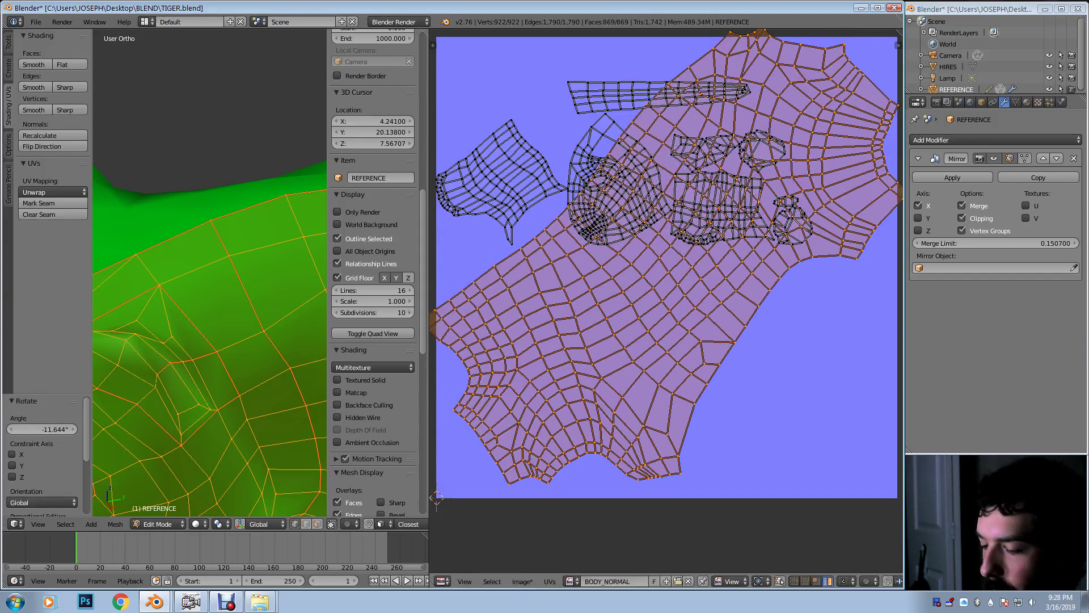
Step: Shift the body island downward and shrink it slightly to fit the image square, finishing with a vertical move of -0.005
key("g")
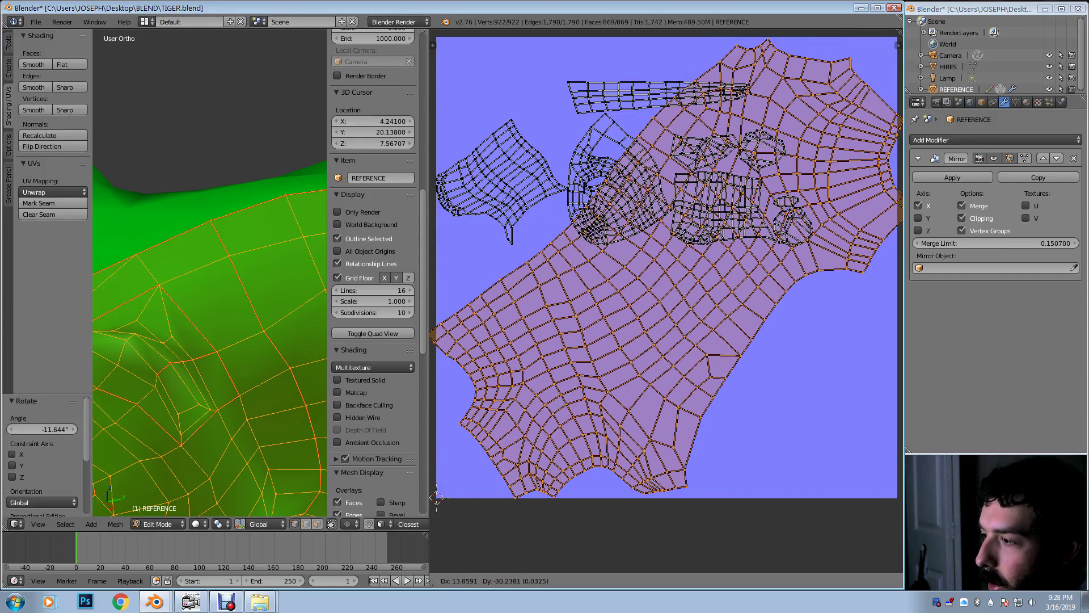
key("Return")
key("s")
key("Return")
key("g")
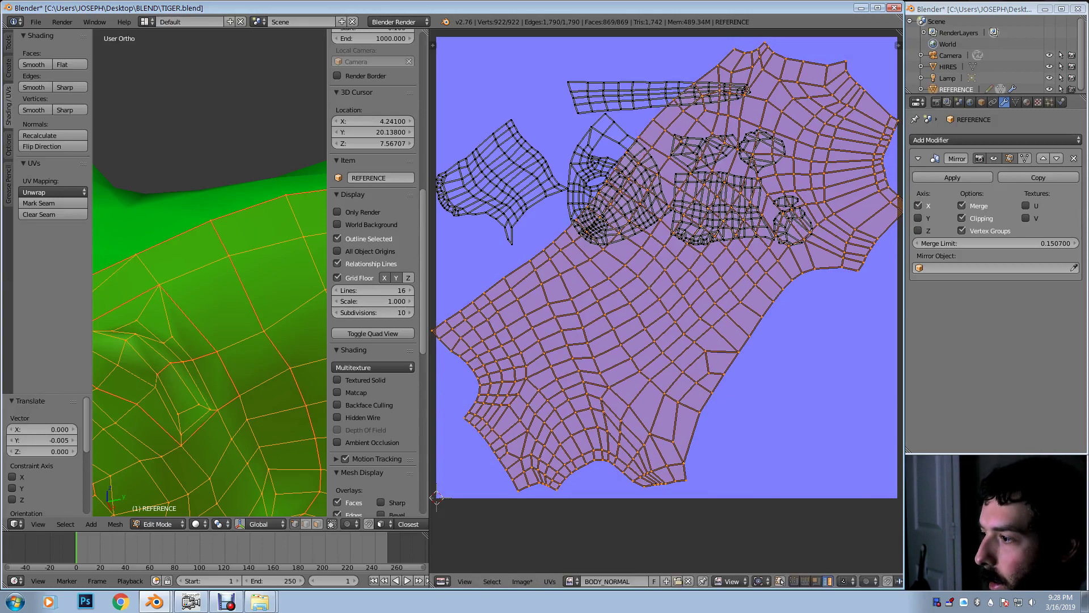
key("Return")
Step: Rotate the body island by -4.588° and shift it by -0.009 in X and 0.006 in Y
key("r")
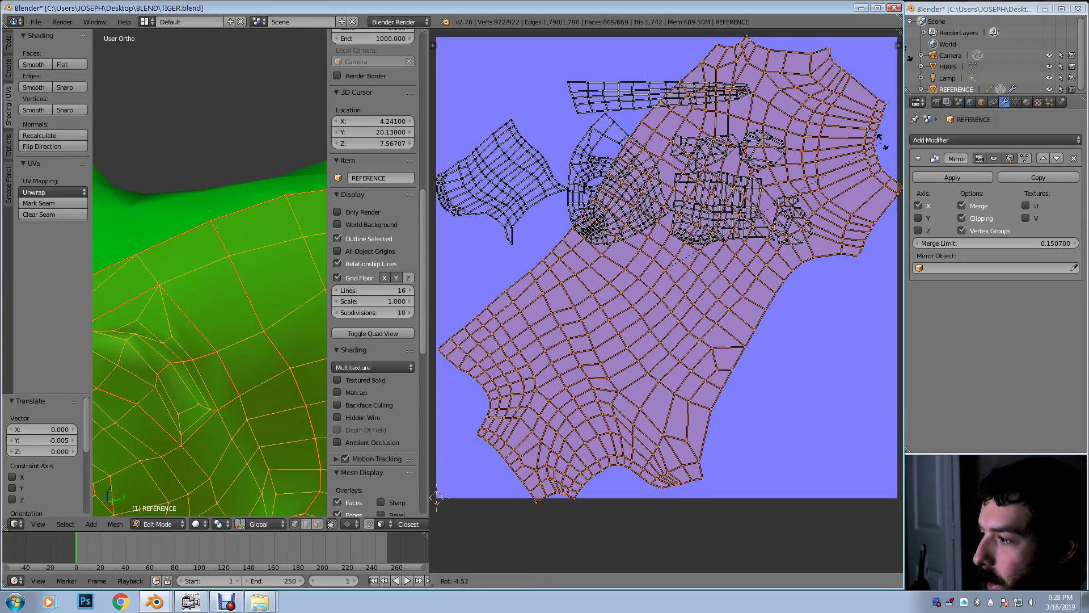
key("Return")
key("g")
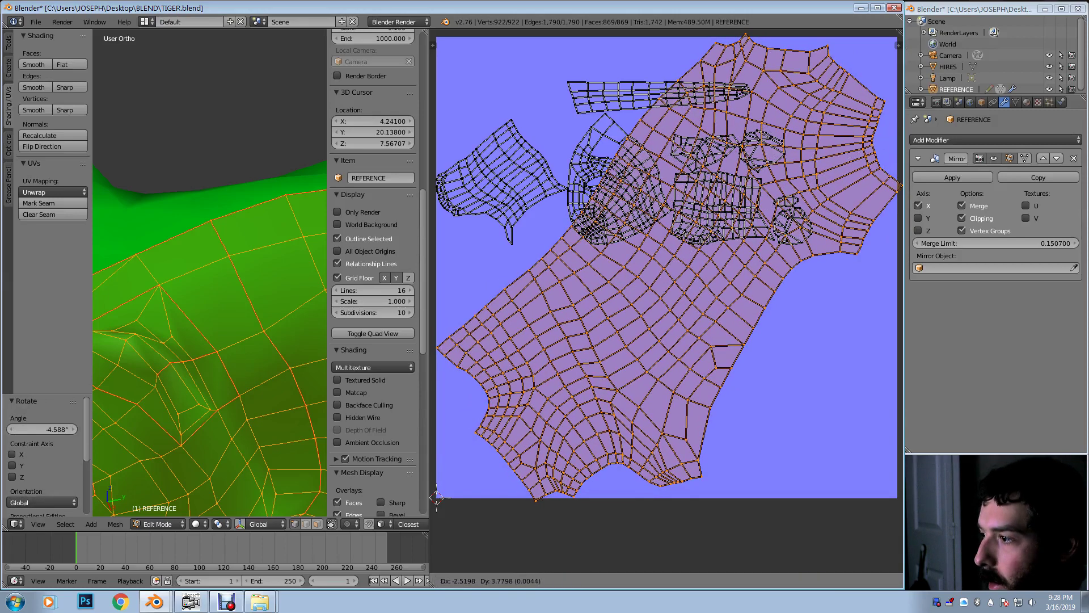
key("Return")
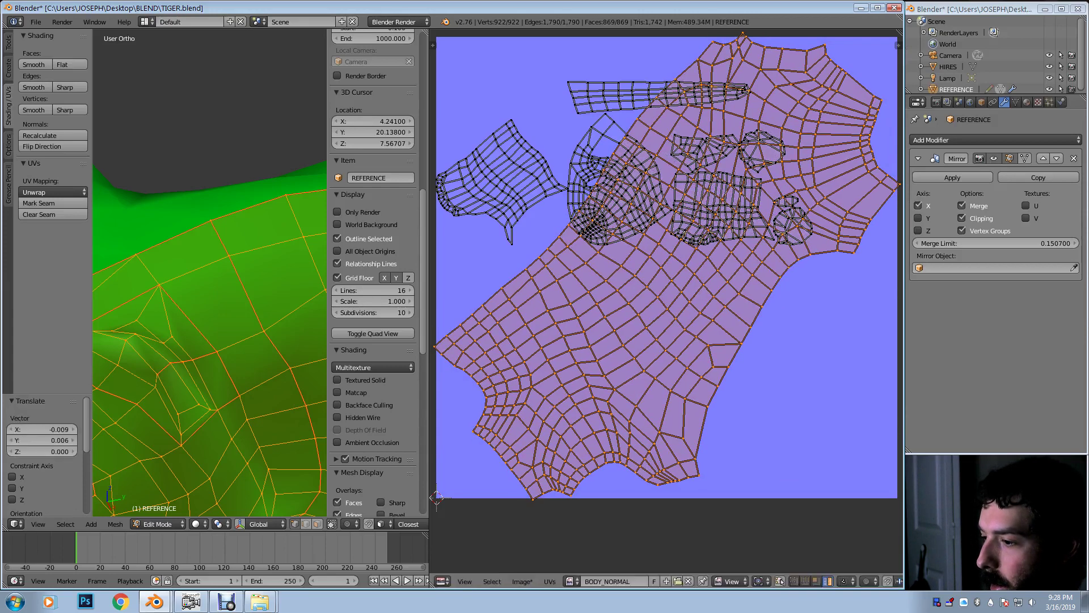
middle_click_drag(666, 273, 655, 273)
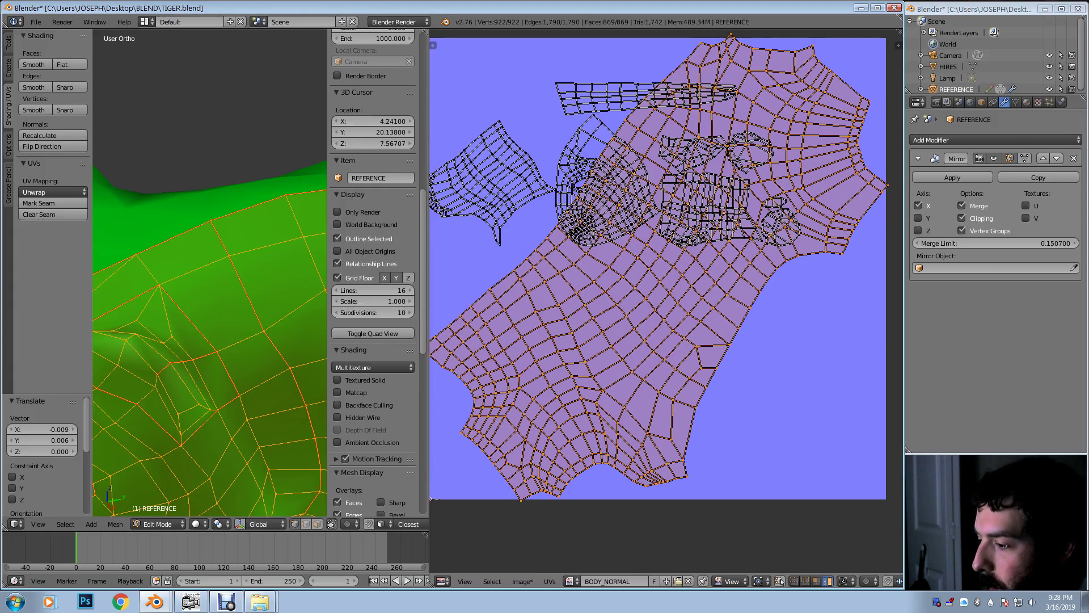
Step: Enable proportional editing and pull the body island's rightmost vertex about 0.008 inside the image edge with a proportional size of 0.11
left_click(866, 581)
left_click(834, 554)
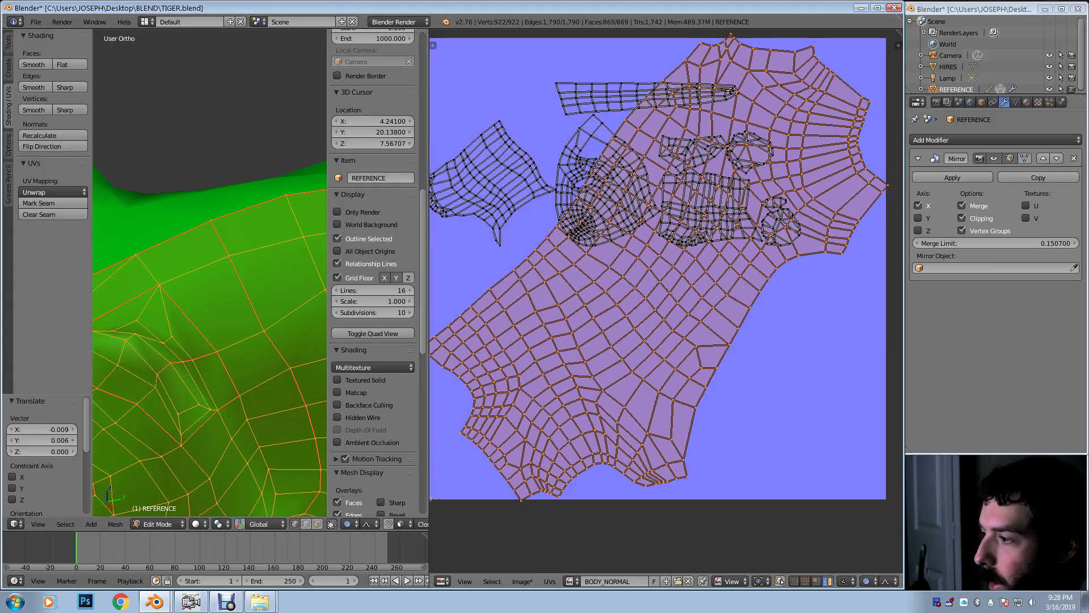
middle_click_drag(702, 281, 632, 320)
scroll(666, 301, "up", 1)
middle_click_drag(710, 265, 623, 336)
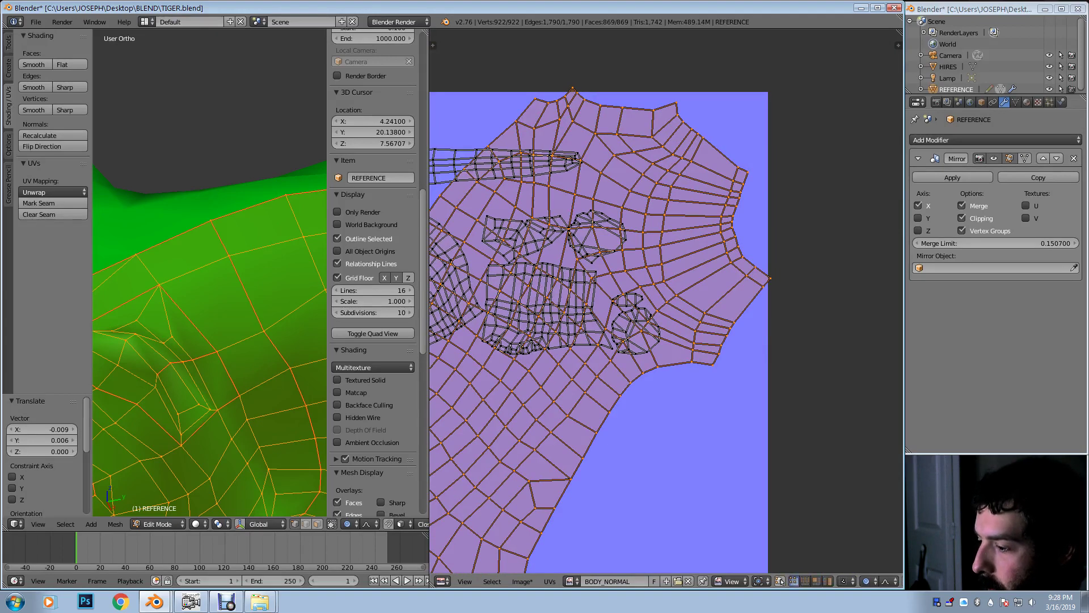
right_click(770, 278)
key("g")
scroll(764, 282, "up", 15)
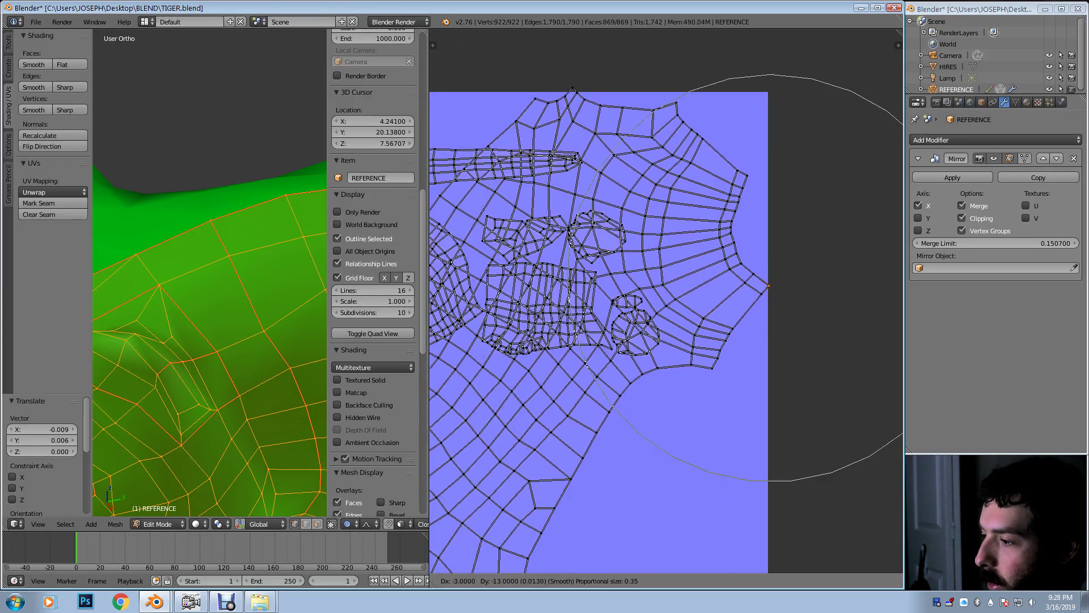
scroll(765, 280, "up", 8)
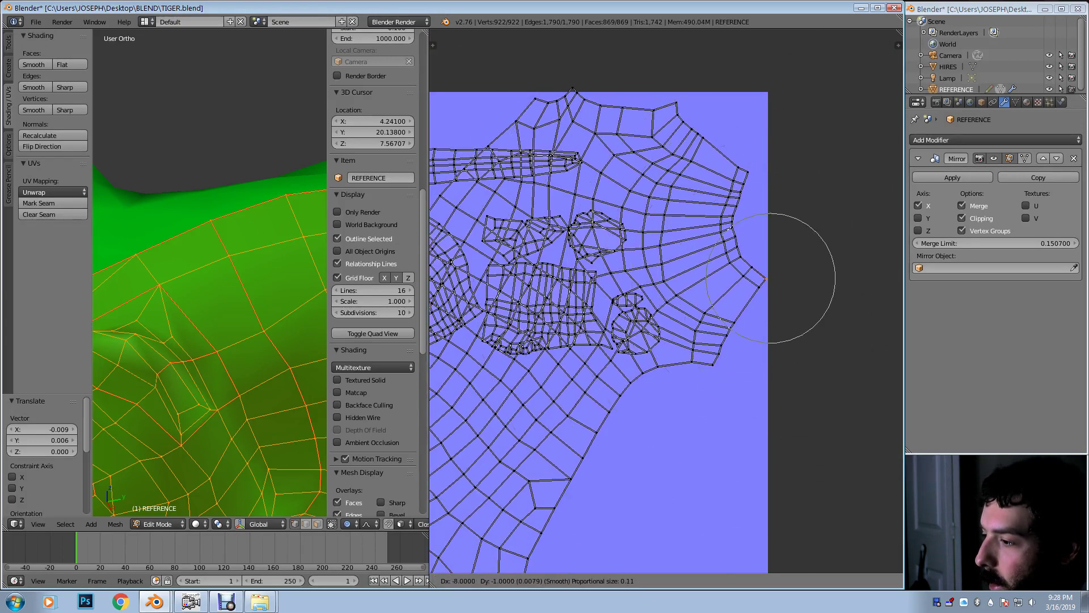
left_click(766, 279)
Step: Pull the body island's topmost vertex down by 0.009 to bring it inside the image edge
right_click(573, 91)
key("g")
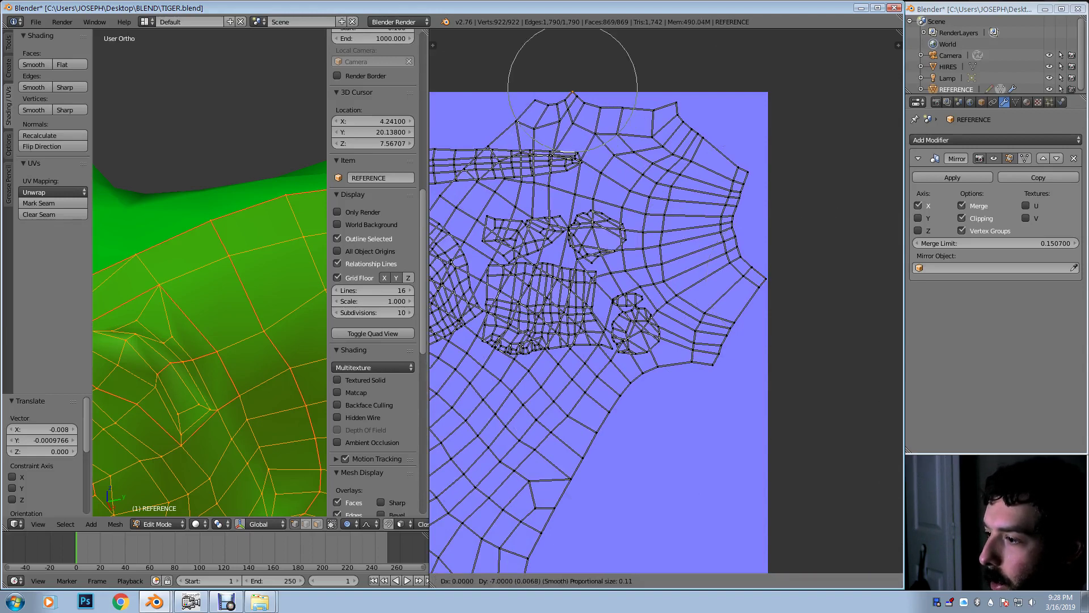
left_click(573, 96)
Step: Move the body island's leftmost vertex 0.007 inward in X and its lowest vertex 0.007 upward in Y
middle_click_drag(545, 409, 899, 142)
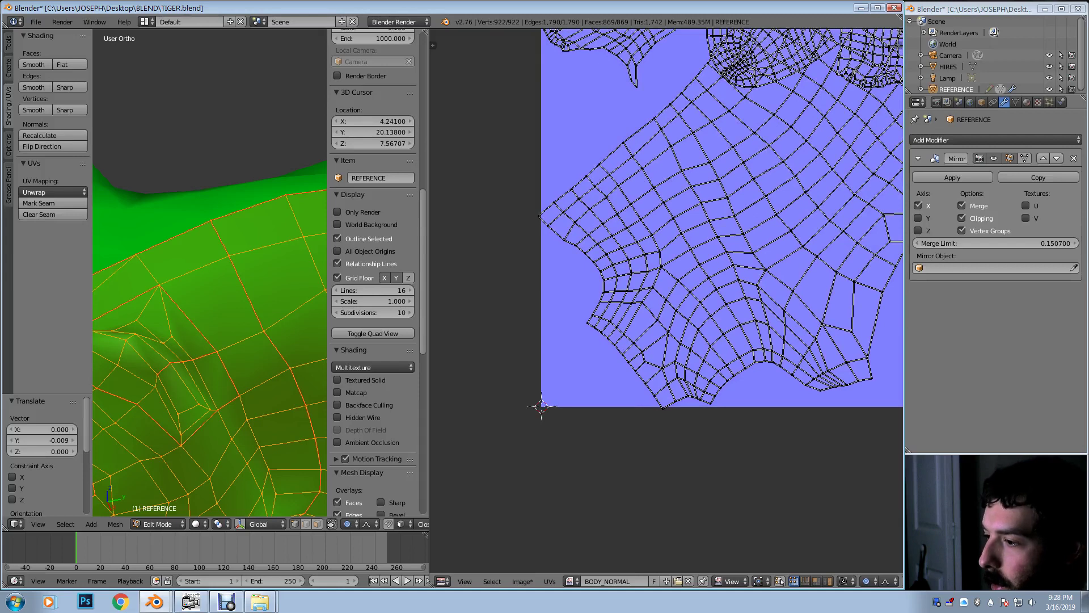
key("g")
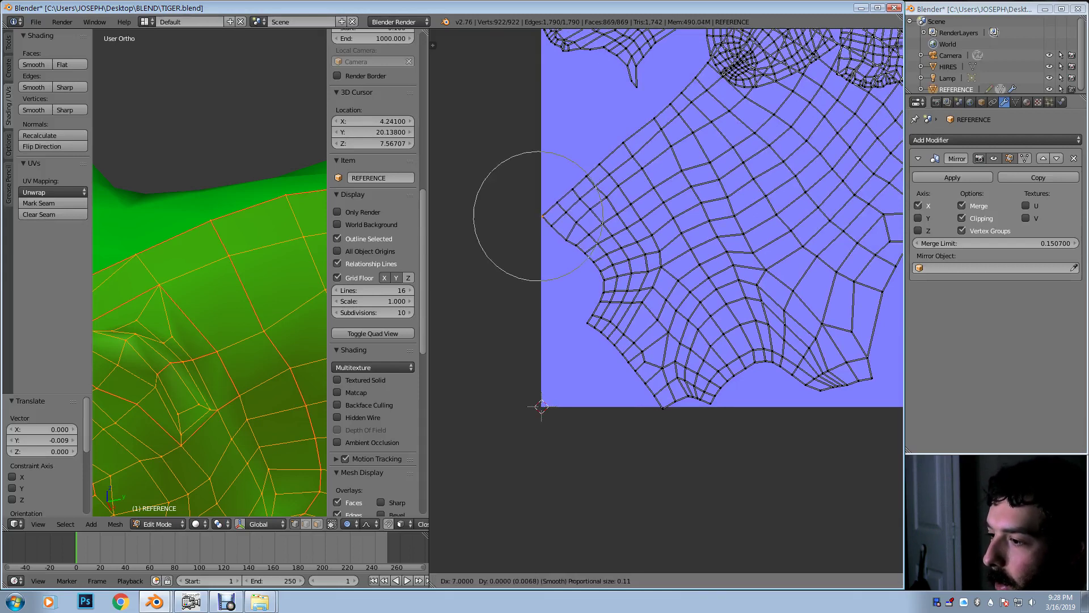
left_click(546, 216)
right_click(662, 408)
key("g")
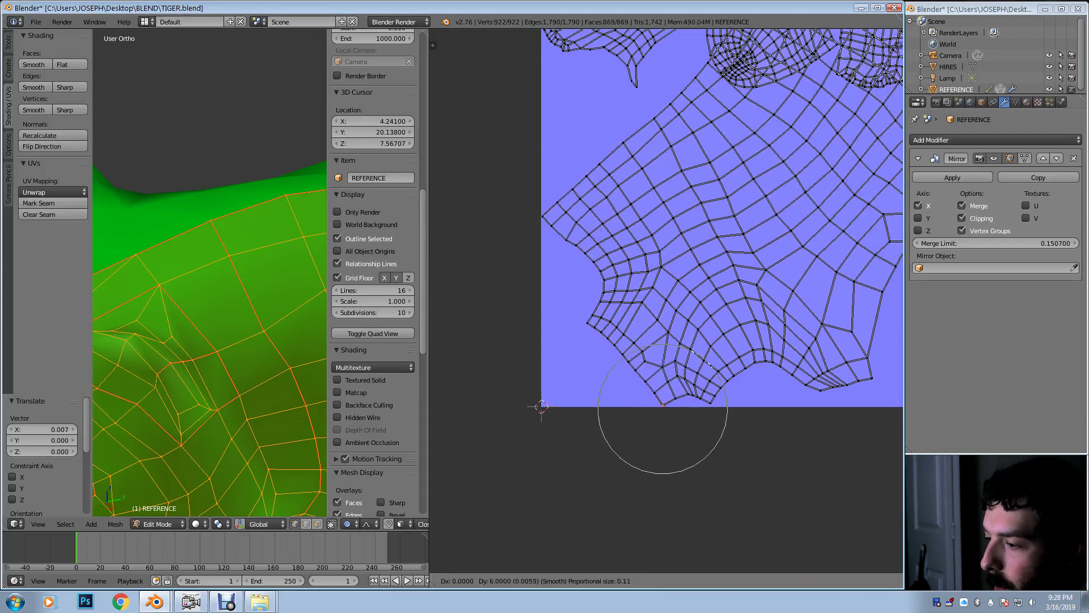
left_click(663, 404)
Step: Disable proportional editing in the UV layout
middle_click_drag(663, 307, 619, 554)
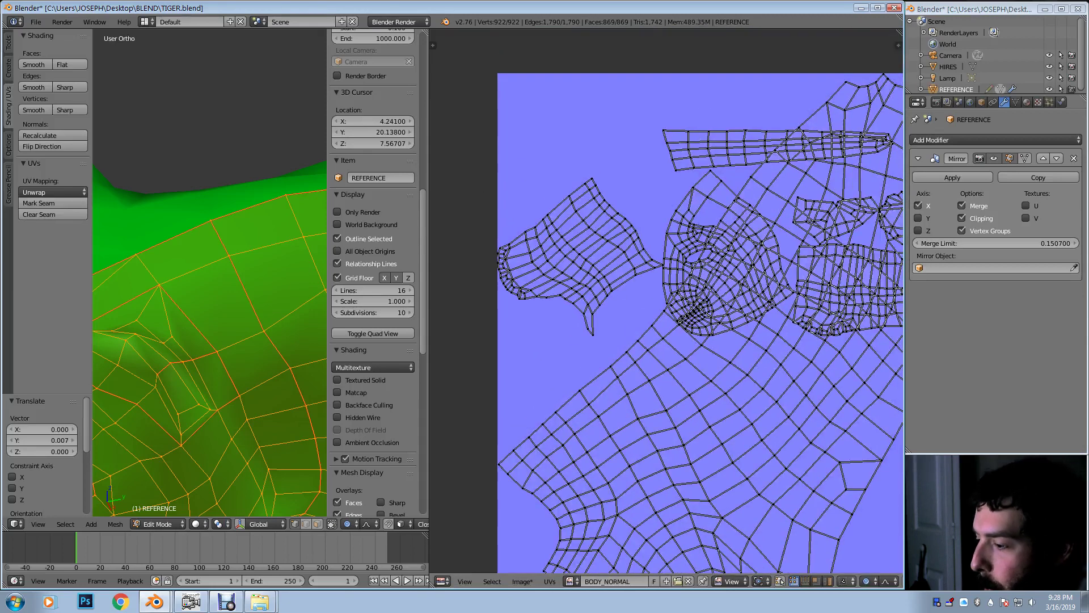
left_click(868, 581)
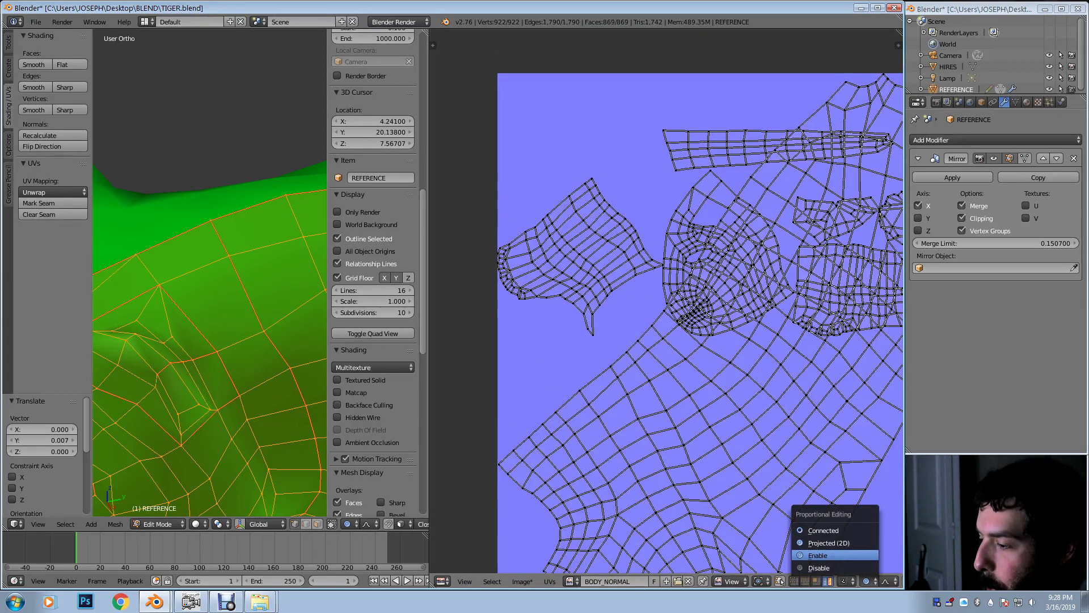
left_click(833, 568)
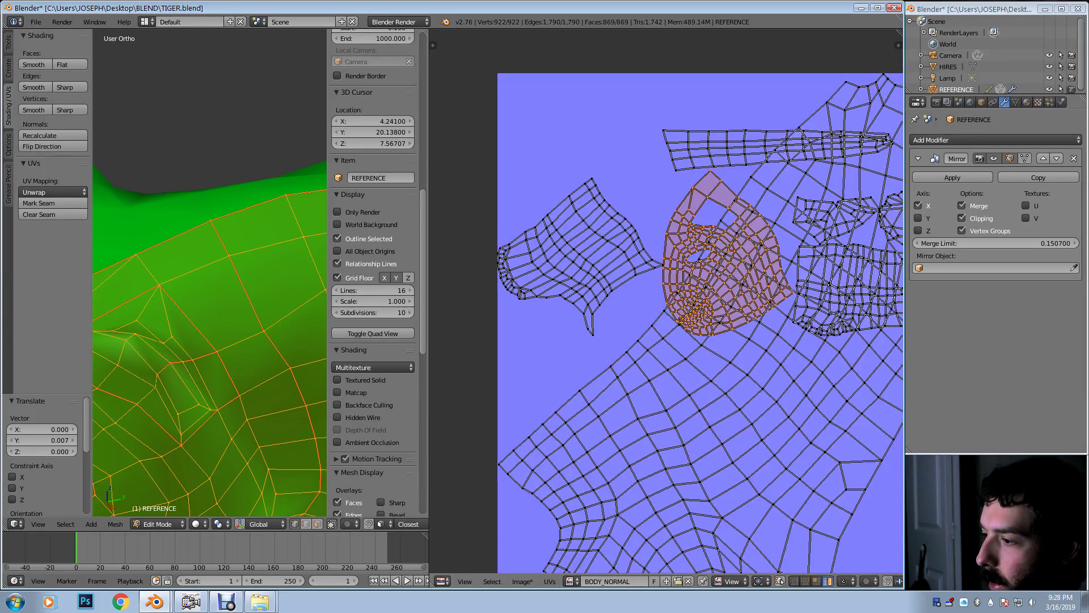
Step: Select the head UV island, scale it by 1.891, and rotate it by 68.367°
scroll(669, 317, "down", 3)
key("s")
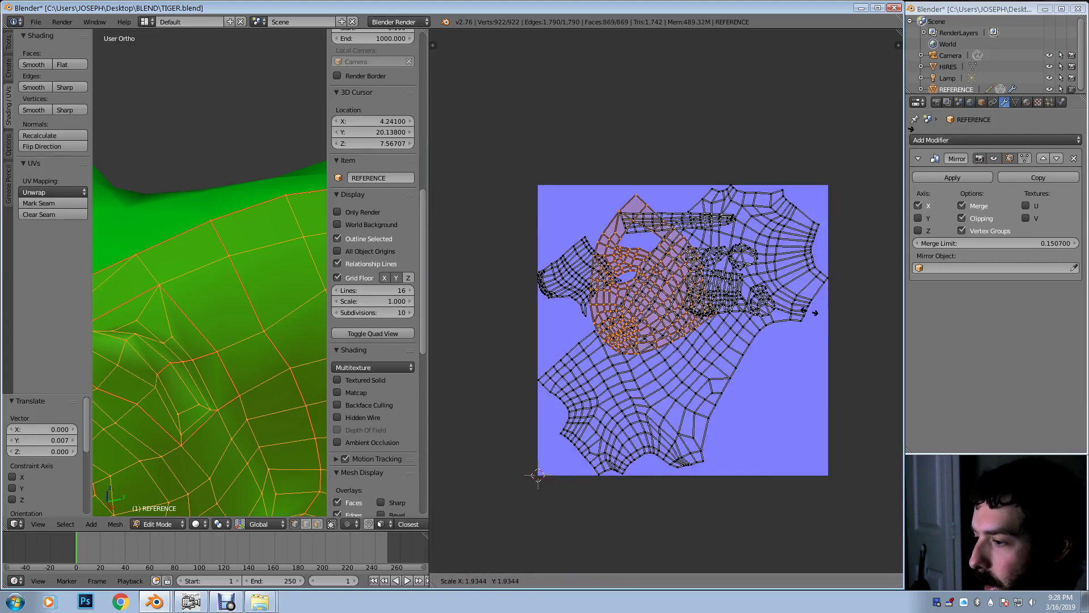
left_click(788, 312)
key("r")
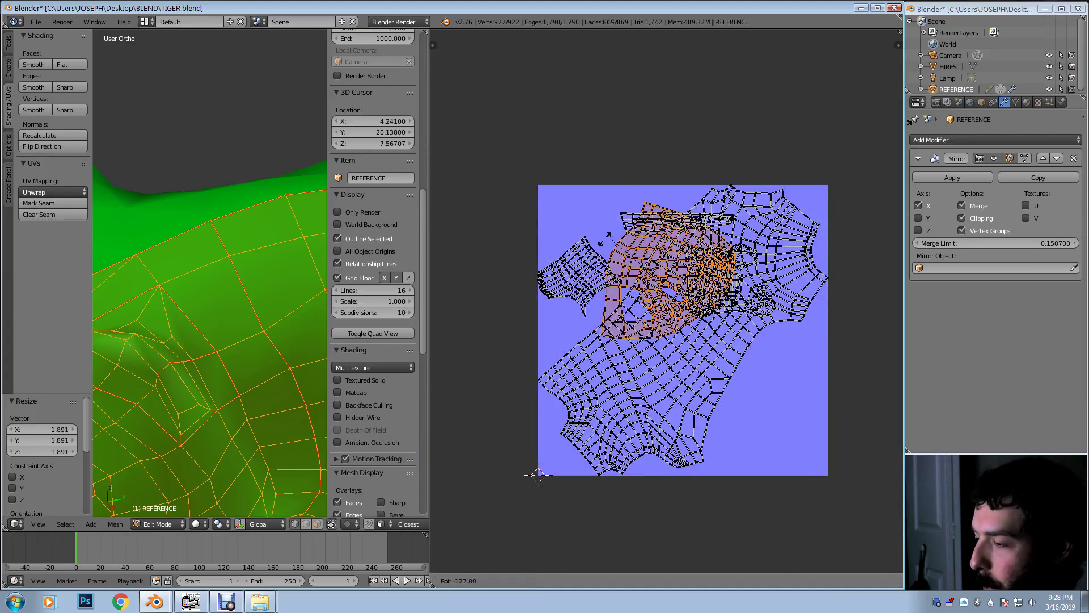
left_click(681, 313)
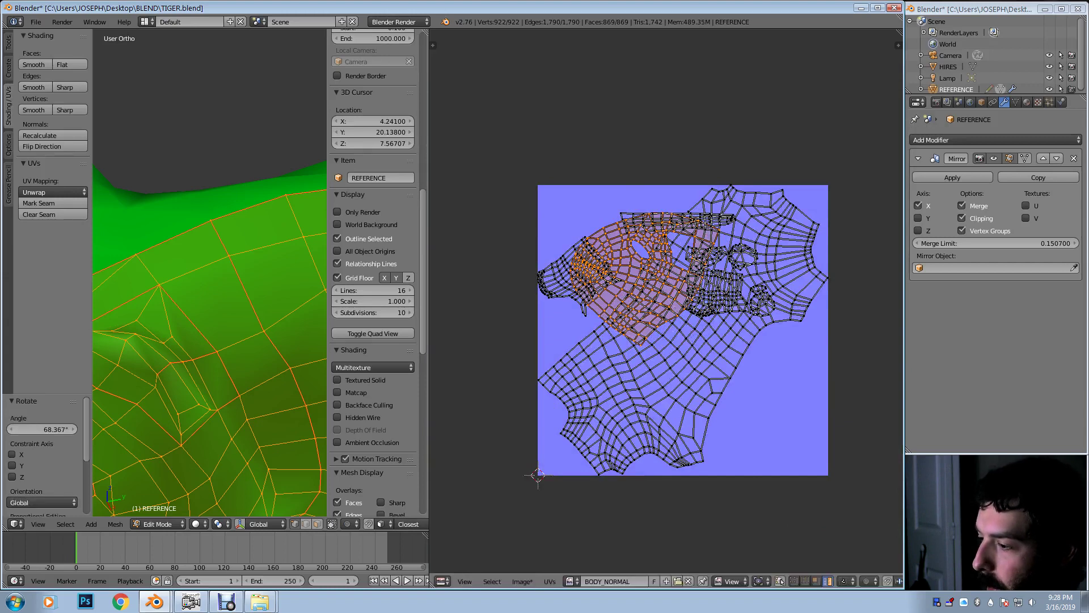
Step: Move the head UV island into the image's empty lower-right corner and rotate it by -30.67°
key("g")
left_click(785, 440)
key("r")
left_click(775, 391)
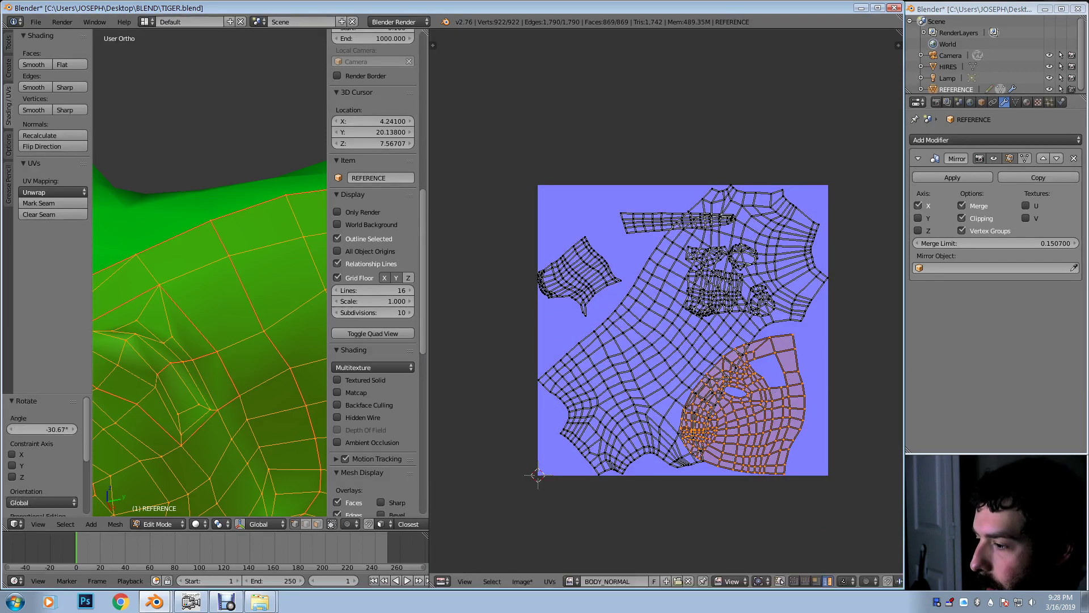
Step: Scale the head island by 0.855 and move it toward the corner, clear of the body island
scroll(666, 300, "up", 3)
key("s")
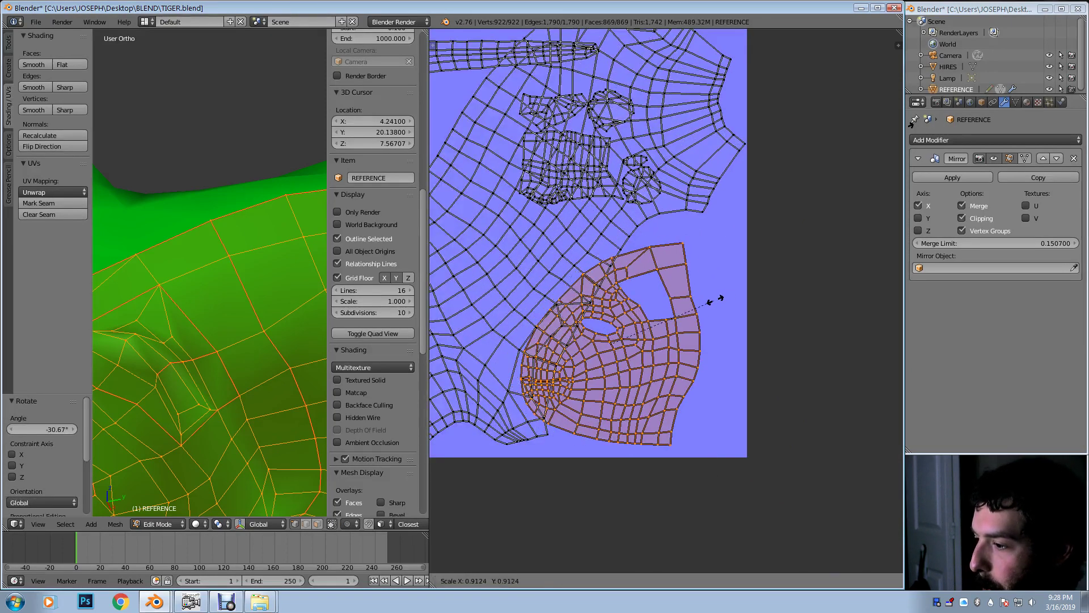
key("Return")
key("g")
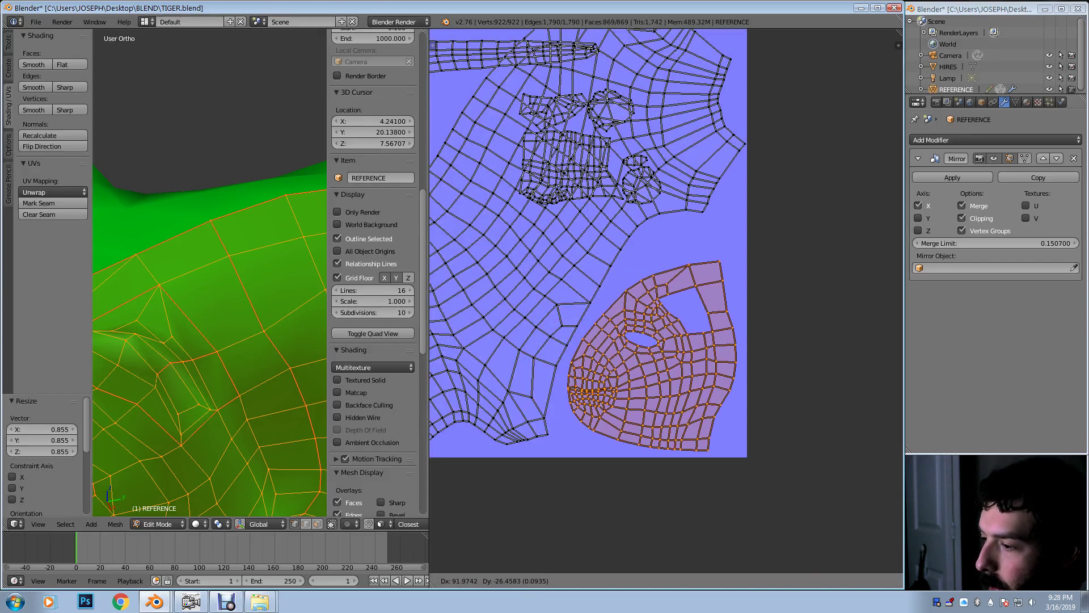
key("Return")
Step: Scale the head island by 1.049, rotate it by -2.313°, and nudge it inside the image's lower-right corner
key("s")
key("Return")
key("r")
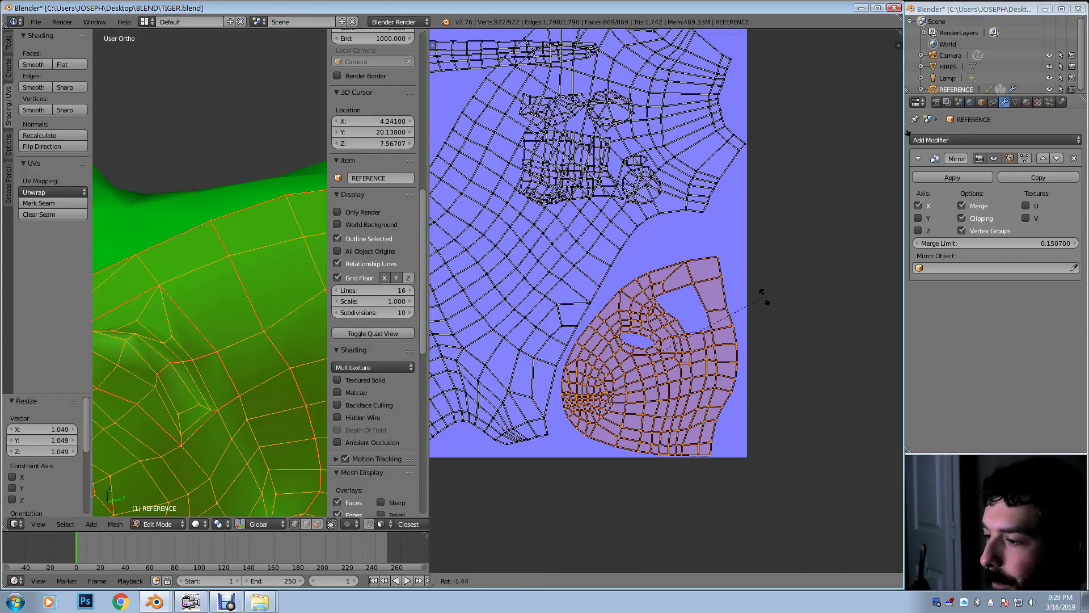
key("Return")
key("g")
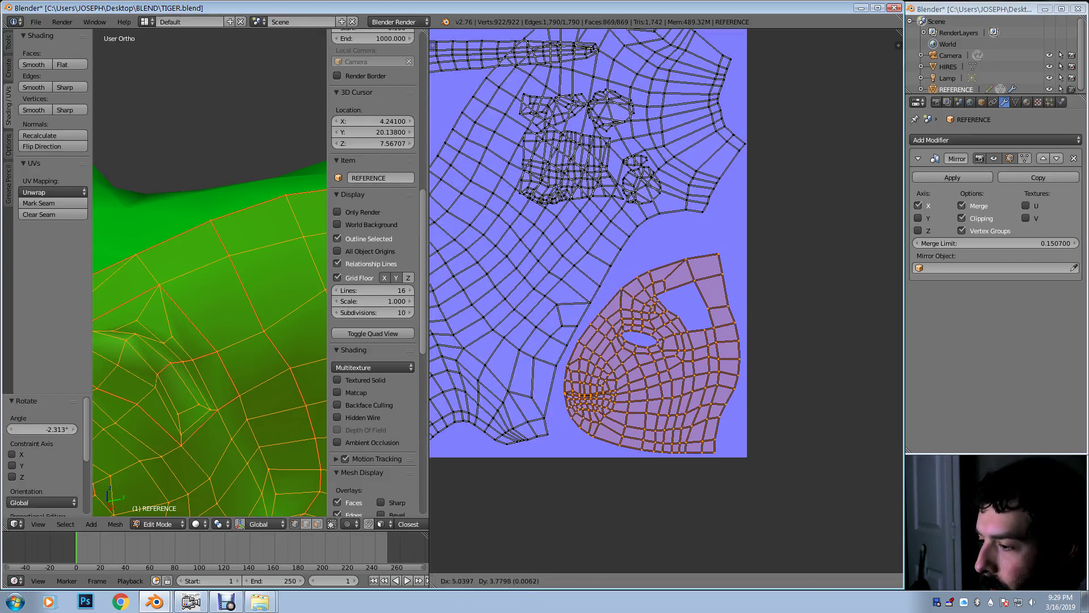
key("Return")
Step: Rotate the head island by -2.026° and shift it by -0.005 in X and 0.007 in Y against the image edges
key("s")
key("Escape")
key("g")
key("Return")
key("r")
key("Escape")
key("r")
key("Return")
key("g")
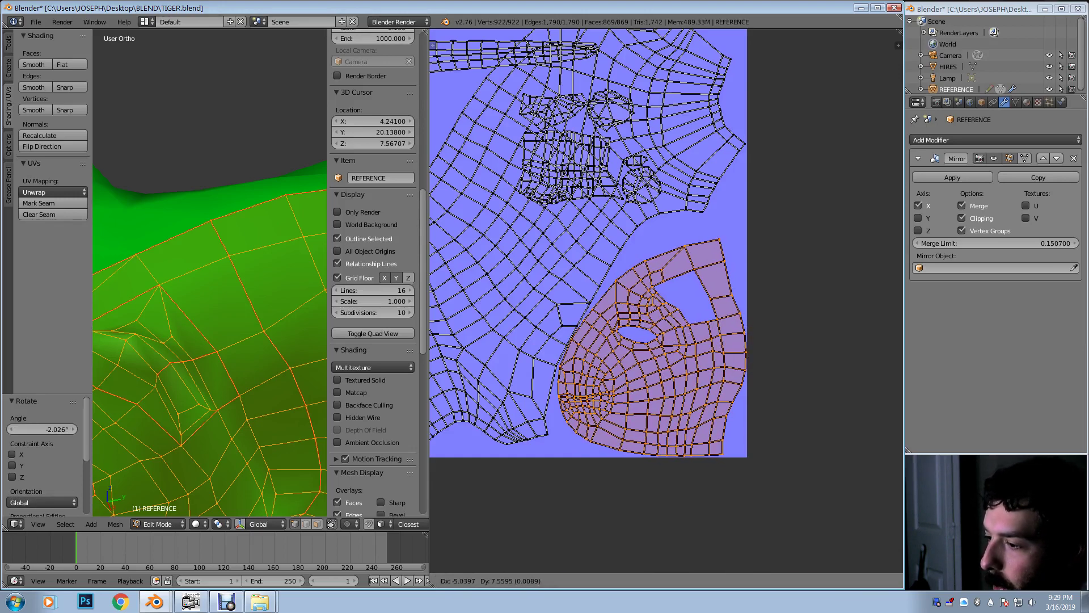
key("Return")
scroll(628, 431, "up", 2)
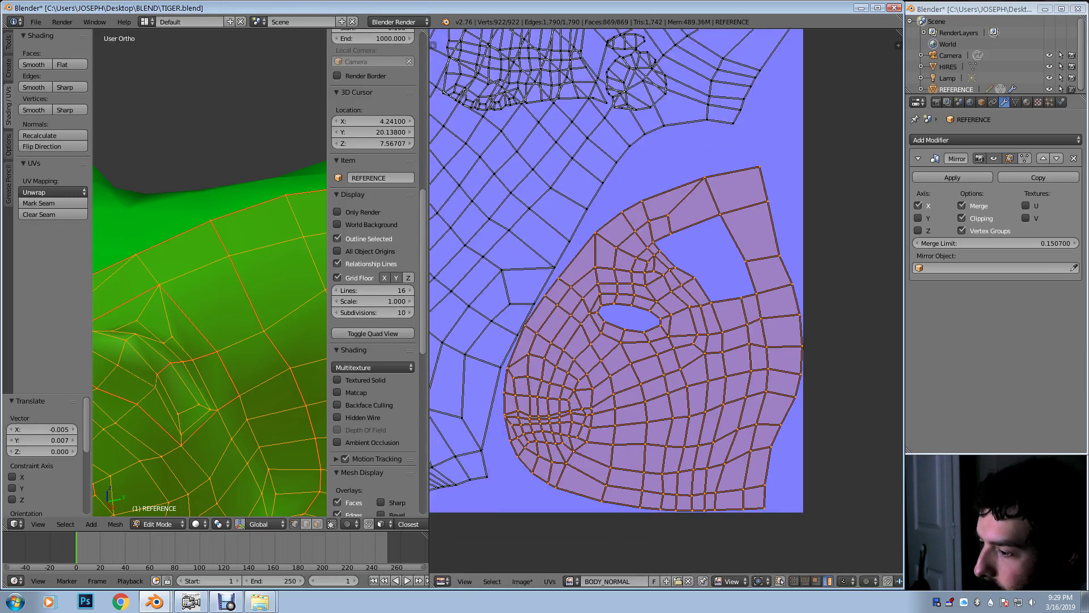
Step: Select the small island at the image's left edge, rotate it roughly upright, and scale it by 1.291
middle_click_drag(573, 170, 791, 469)
scroll(791, 469, "down", 2)
middle_click_drag(670, 318, 741, 346)
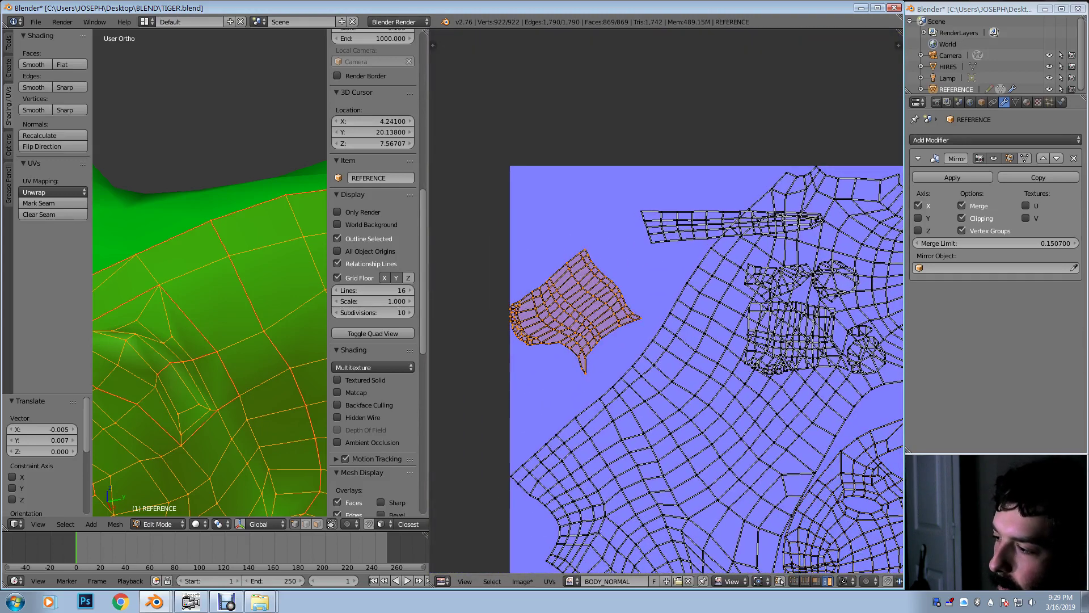
key("r")
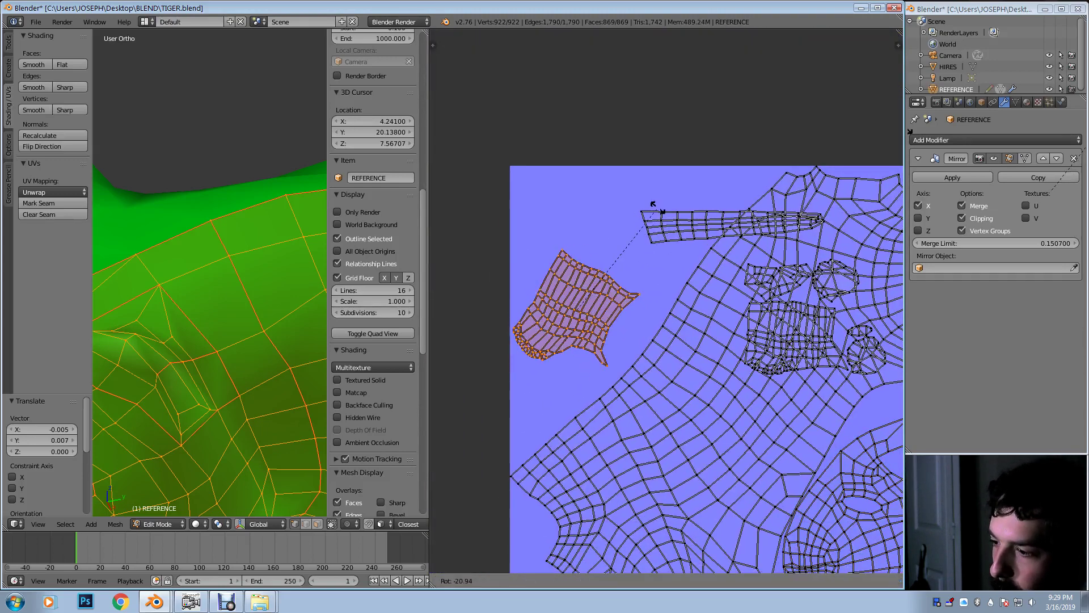
left_click(598, 198)
key("s")
left_click(692, 201)
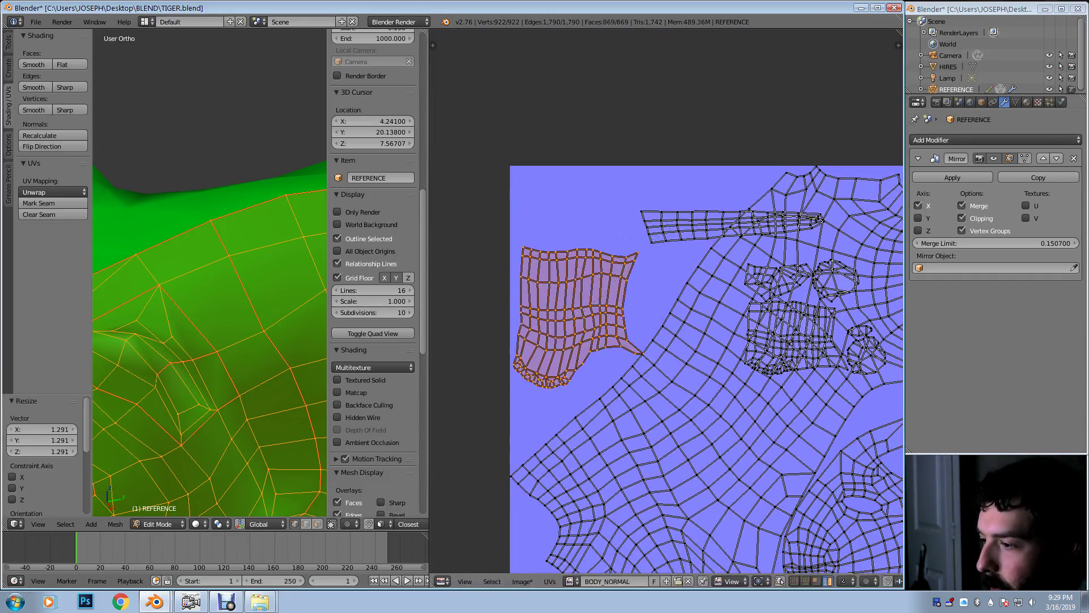
Step: Rotate the left-edge island by 221.386° and another 4.801°, and scale it by 0.965
key("r")
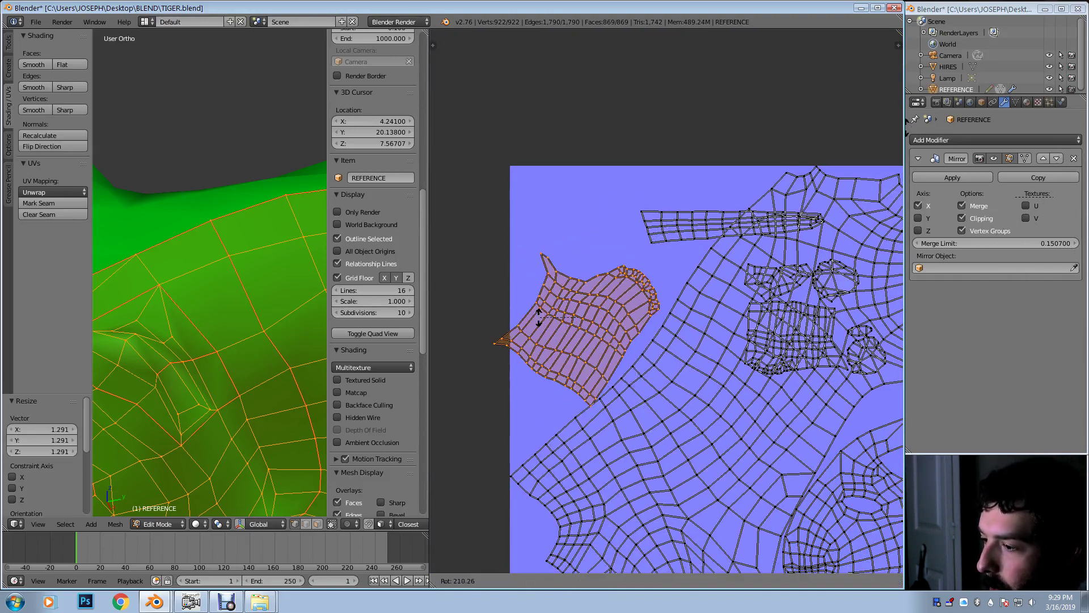
left_click(543, 309)
key("r")
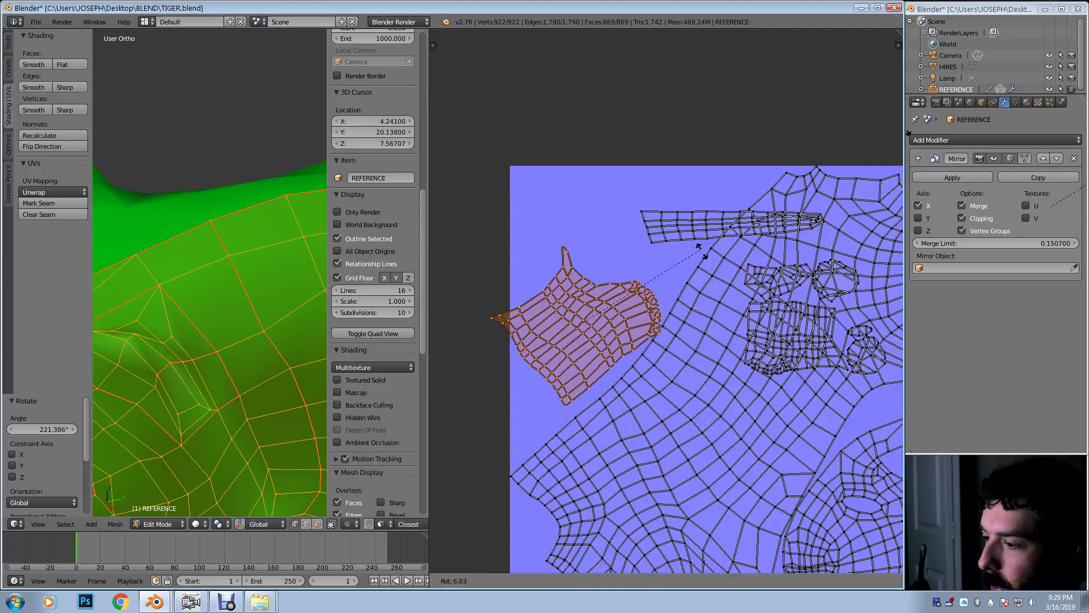
left_click(700, 244)
key("s")
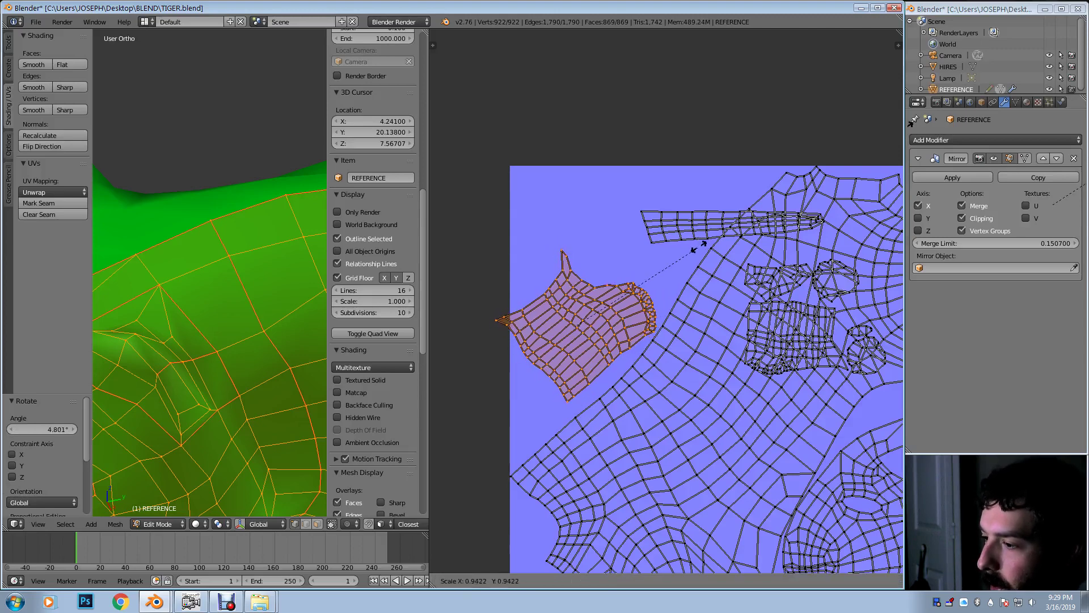
left_click(704, 242)
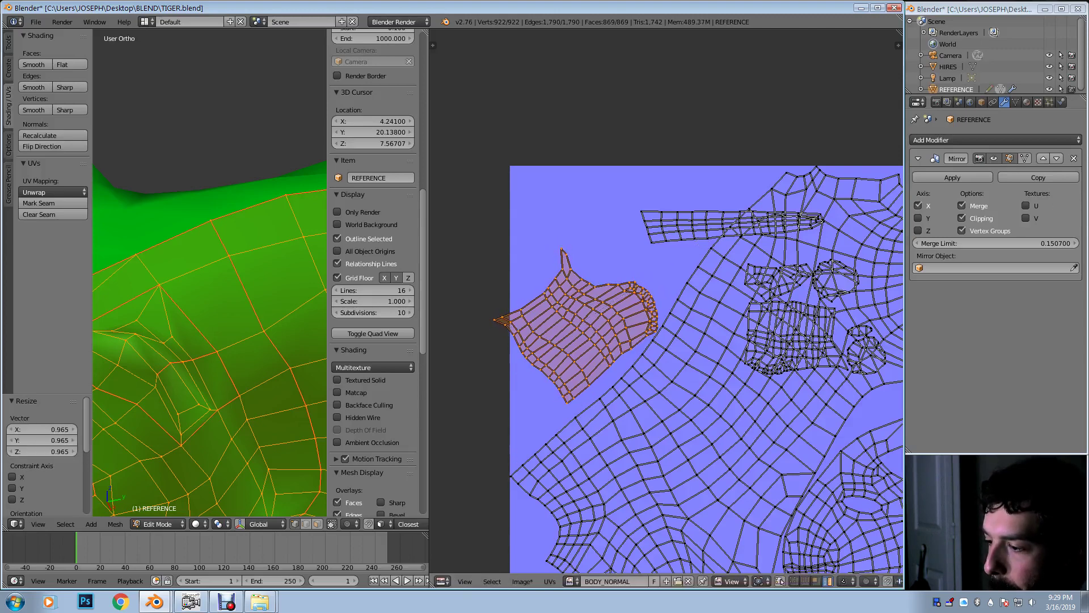
Step: Move the left-edge island by -0.031 in X and -0.060 in Y, and rotate it by -7.252°
key("g")
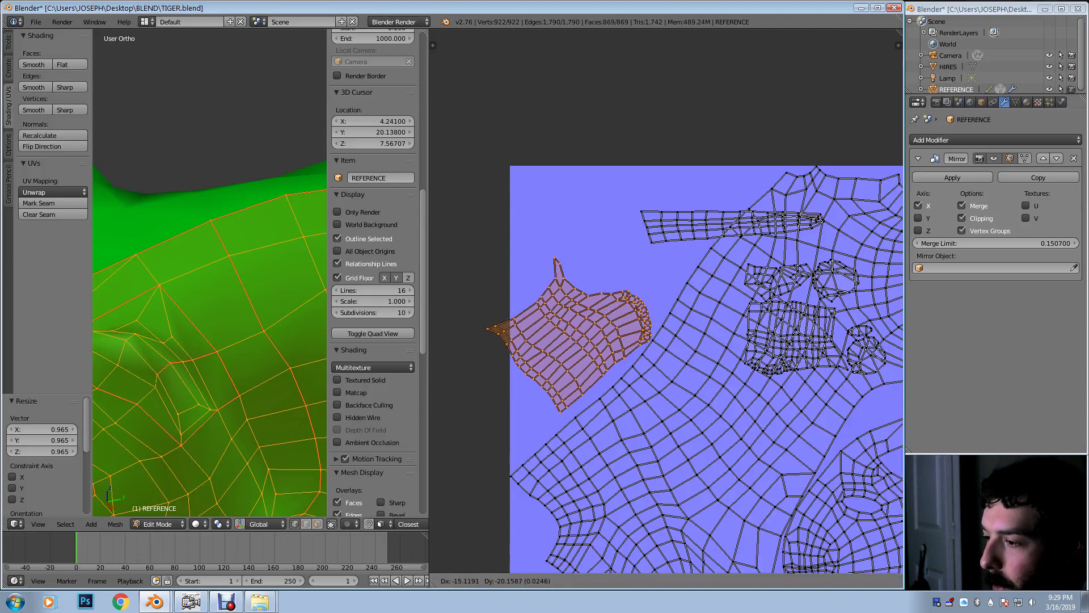
key("Return")
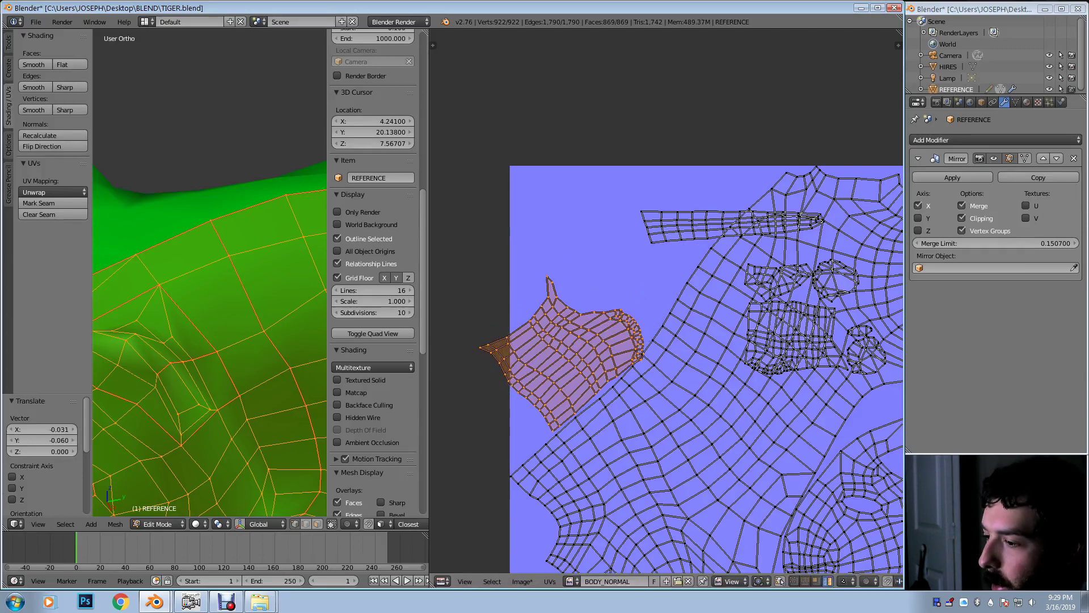
key("r")
key("Return")
Step: Nudge the left-edge island beside the body island, rotate it by 4.694°, and shift it by -0.007 in X and 0.006 in Y
key("g")
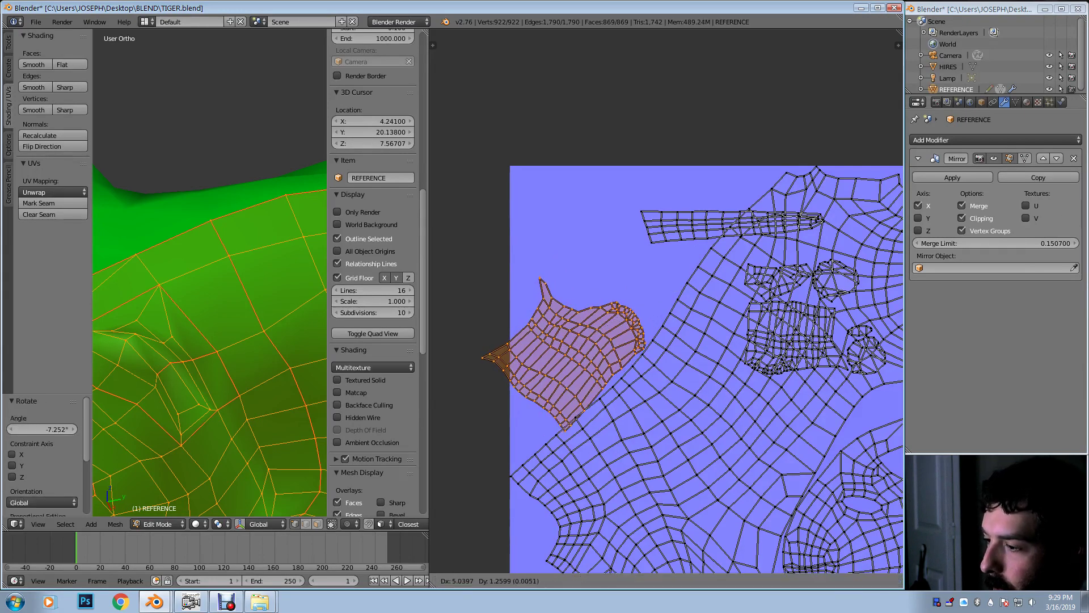
key("Return")
key("r")
key("Return")
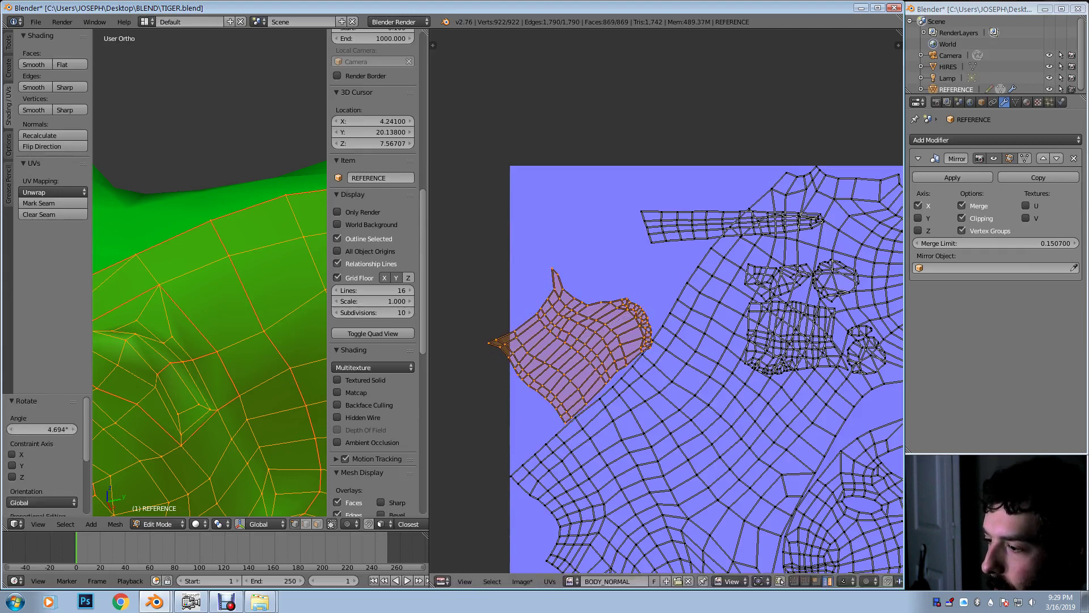
key("g")
key("Return")
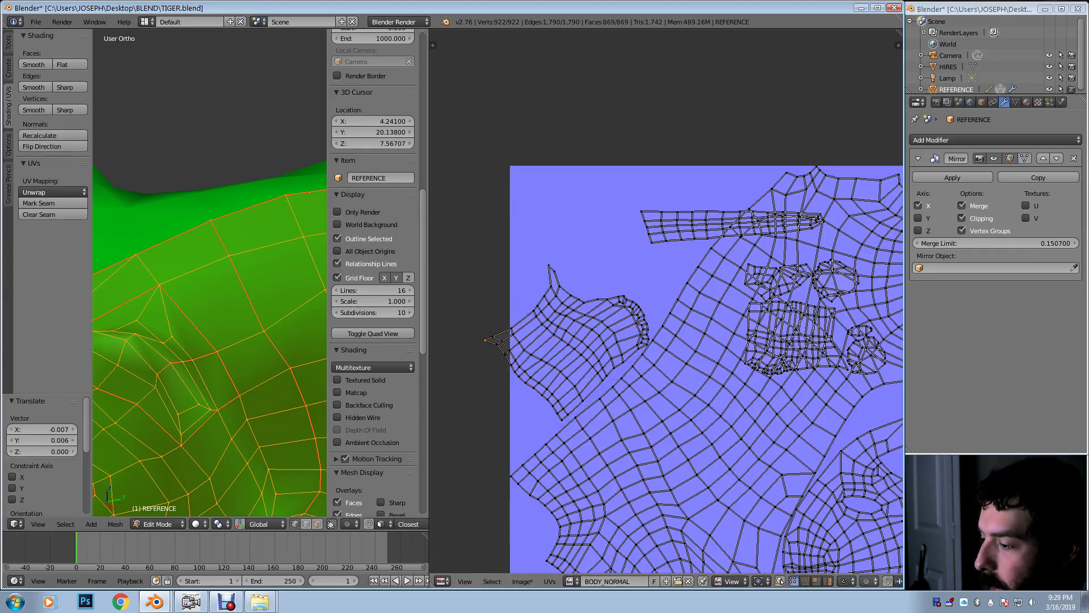
Step: With proportional editing enabled, move the small island's overhanging leftmost vertex inside the image by 0.058 in X and -0.002 in Y
left_click(869, 581)
left_click(866, 556)
key("g")
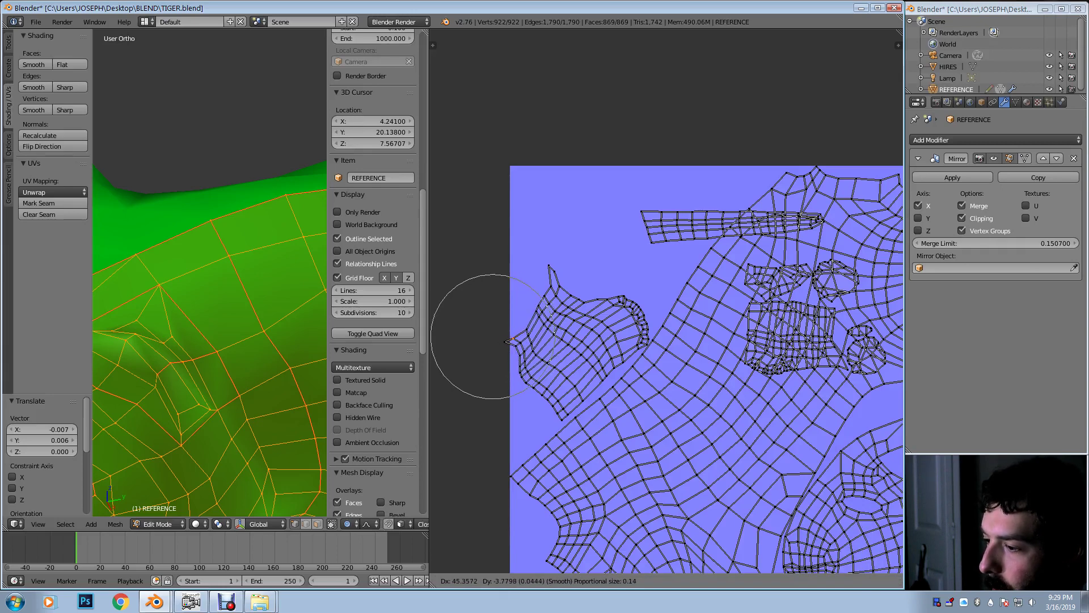
scroll(510, 340, "down", 4)
left_click(519, 340)
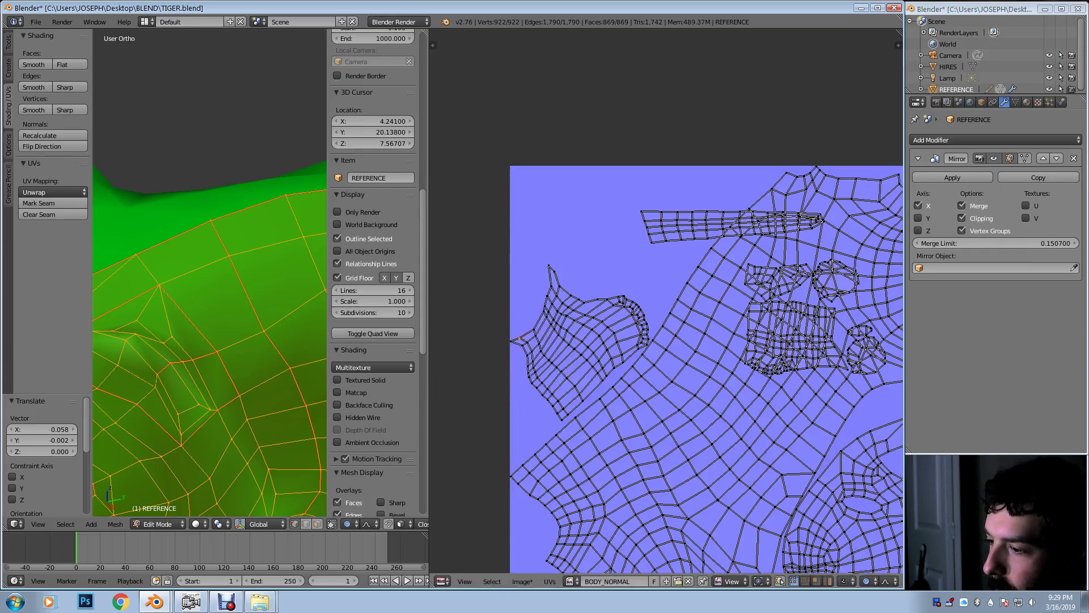
scroll(519, 338, "up", 2)
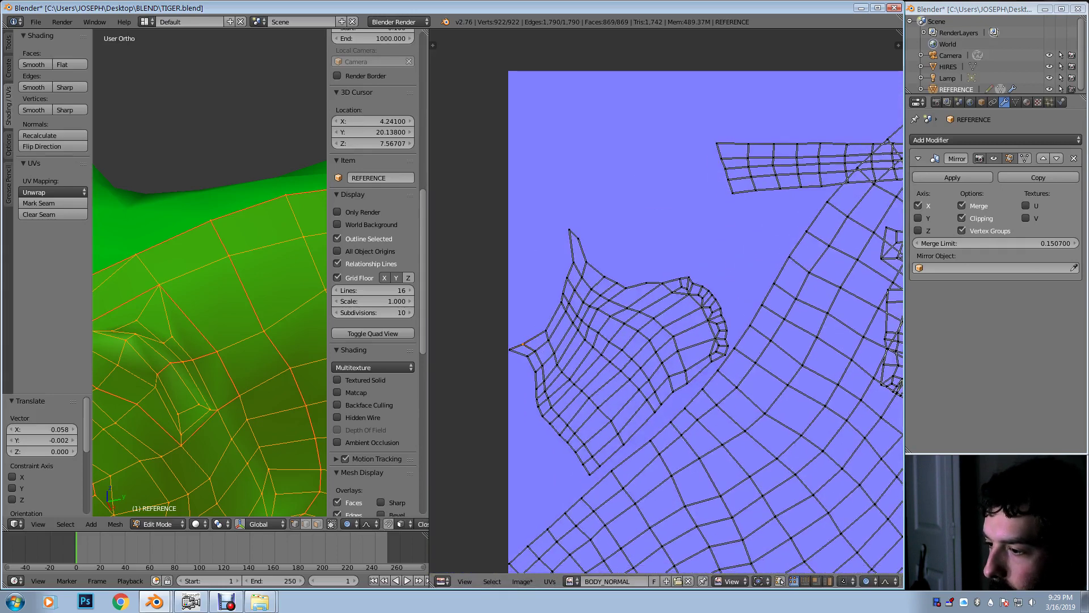
Step: Select the square island overlapping the body, disable proportional editing, and scale the island by -1.840
scroll(519, 339, "down", 3)
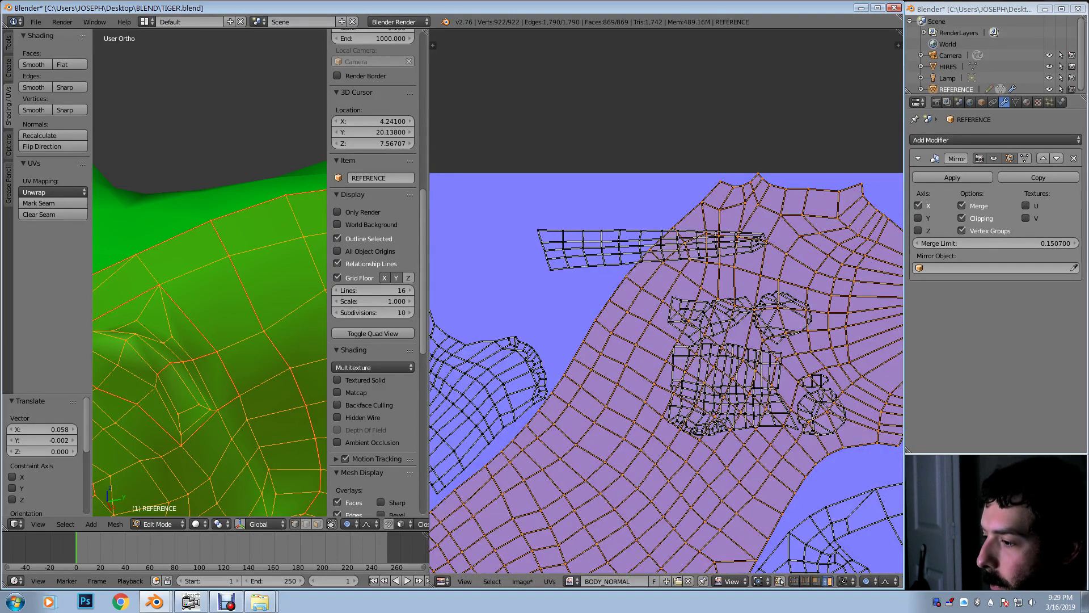
scroll(666, 373, "down", 2)
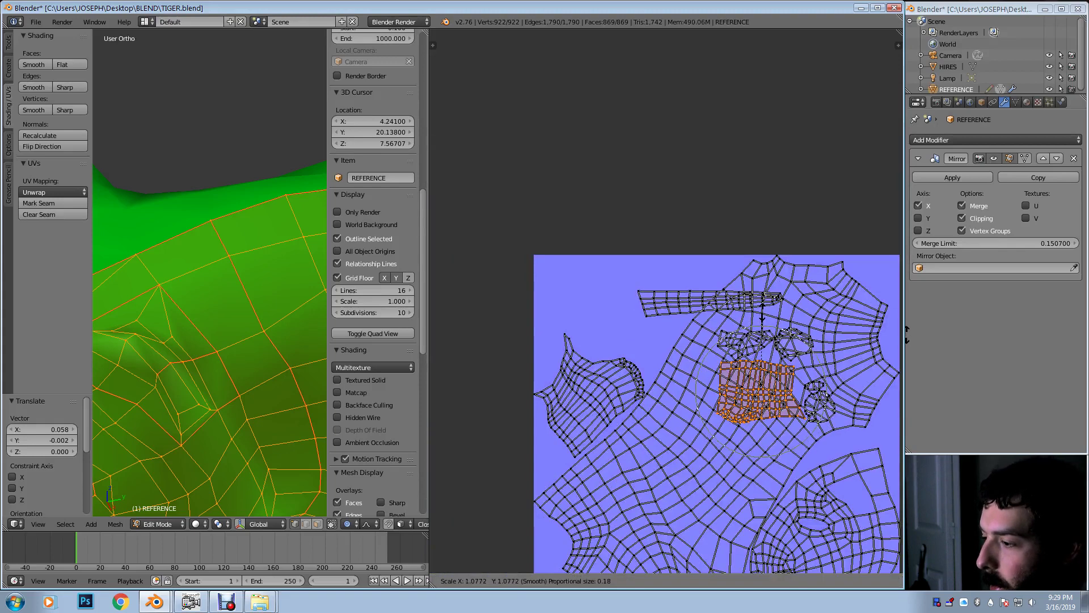
left_click(871, 581)
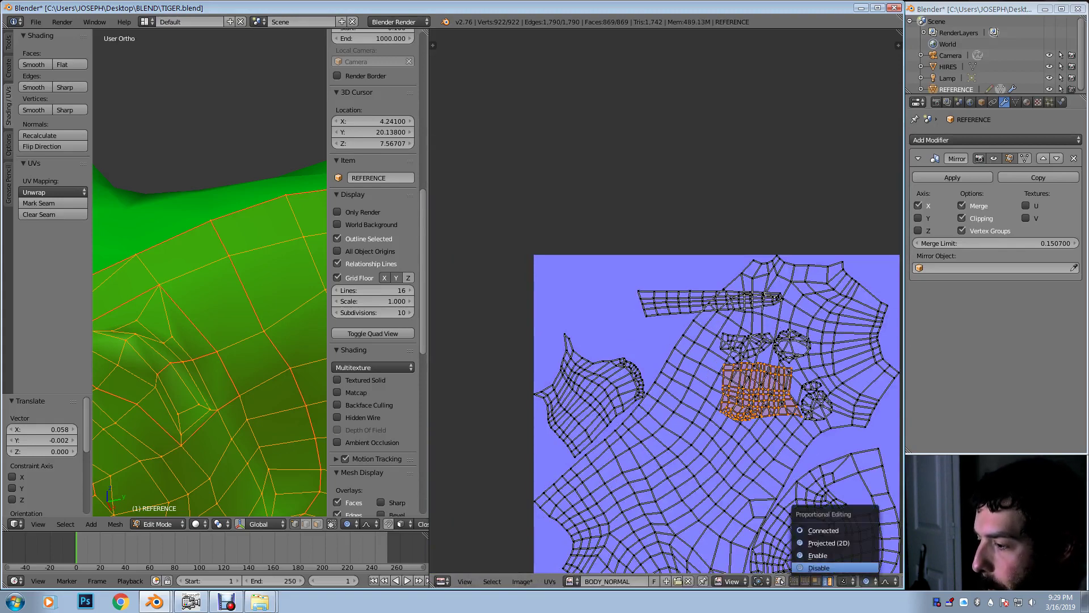
left_click(865, 568)
key("s")
key("Return")
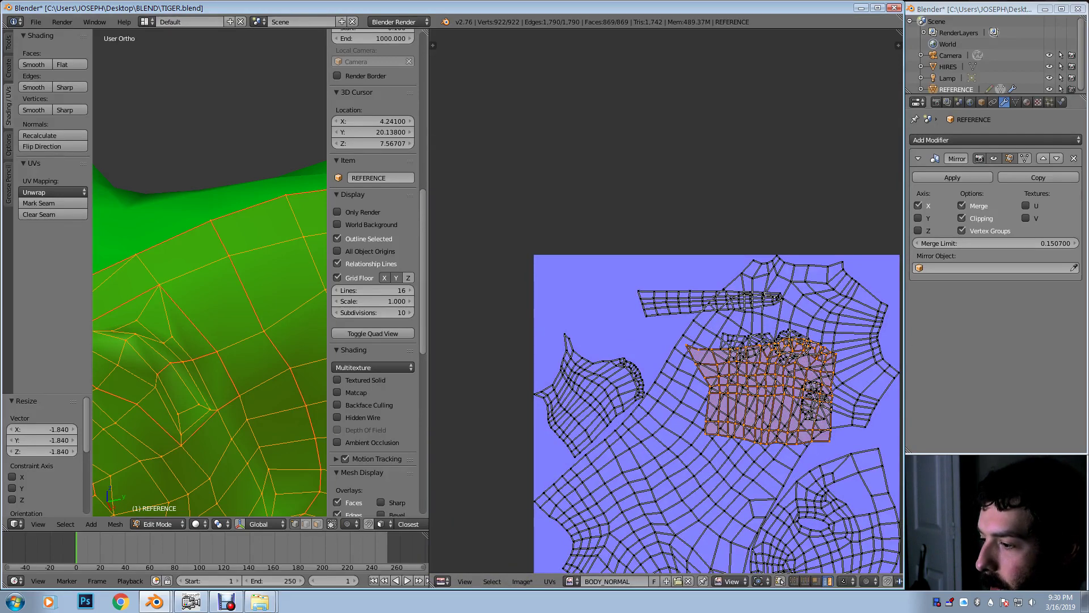
Step: Move the square island by -0.384 in X and 0.236 in Y into the upper-left corner, rotate it slightly, and scale it by 0.871
key("g")
key("Return")
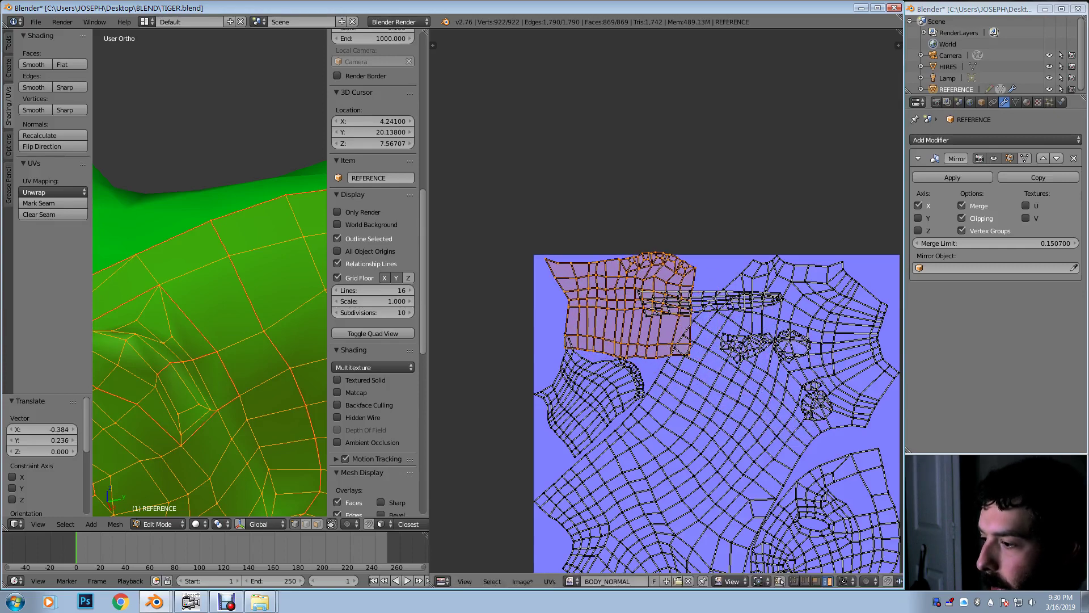
scroll(666, 391, "up", 3)
middle_click_drag(696, 242, 777, 255)
key("r")
left_click(772, 248)
key("s")
key("Return")
scroll(693, 397, "down", 4)
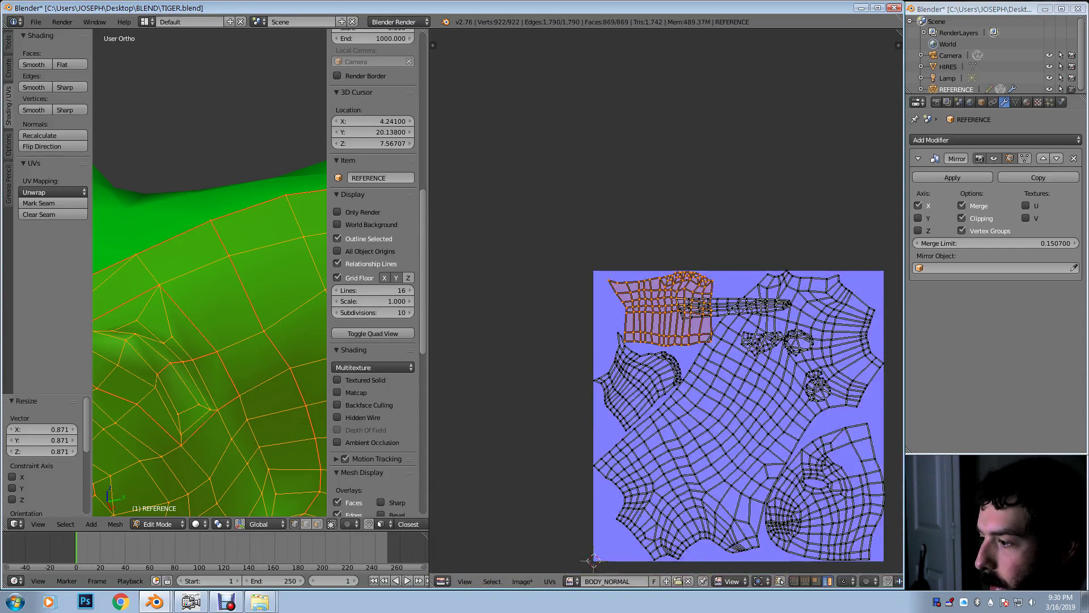
scroll(666, 306, "up", 4)
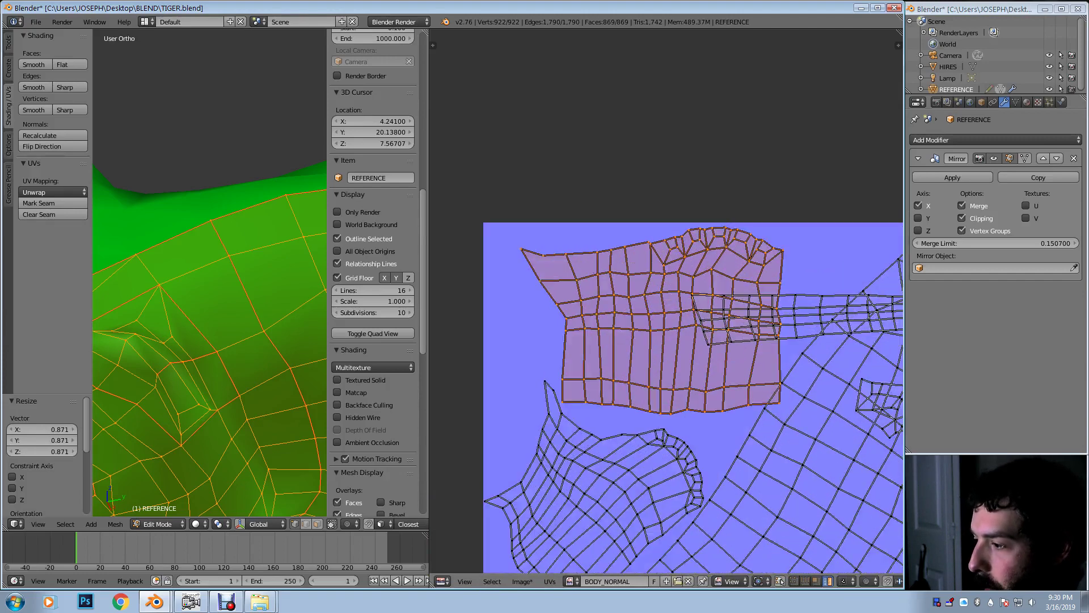
Step: Rotate the square island by about 28° and another 2.931°, and move it 0.016 in X toward the body island's edge
key("r")
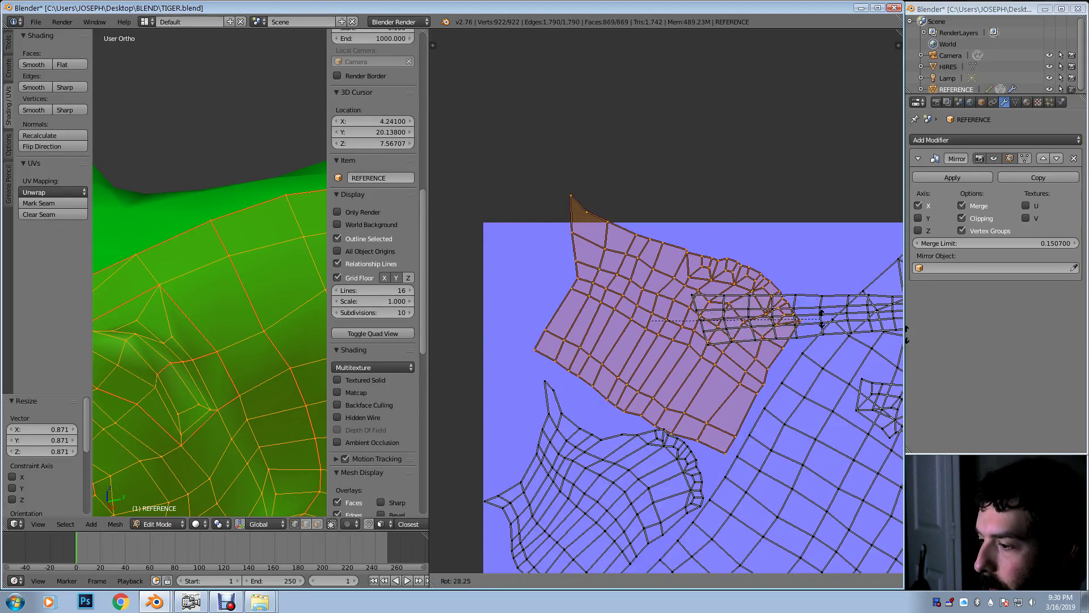
key("Return")
key("r")
key("Return")
key("g")
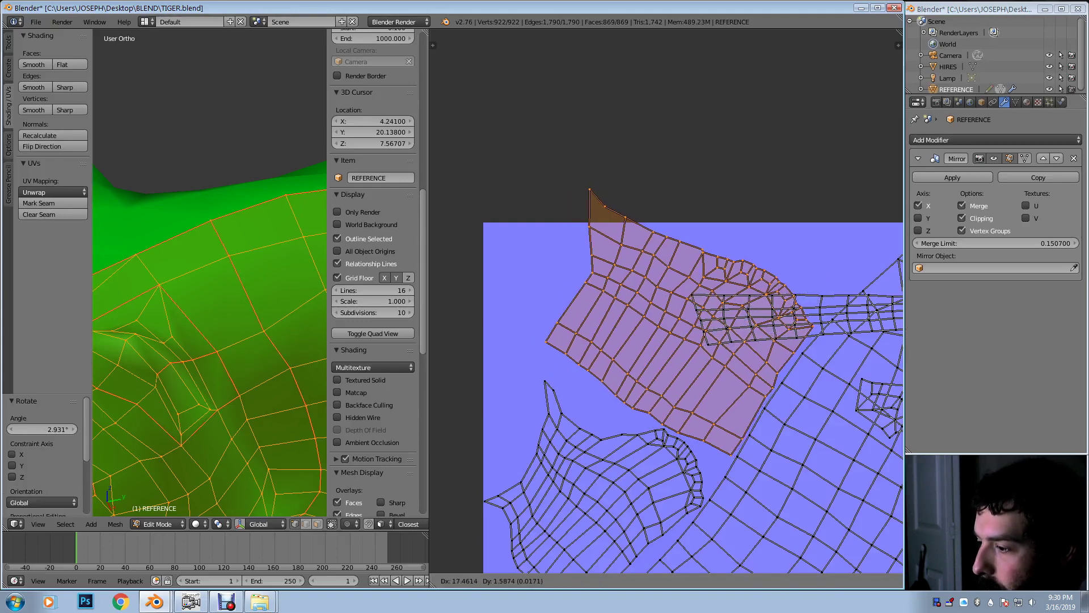
key("Return")
Step: Rotate the square island about 2° more and shift it by 0.002 in X and -0.0007751 in Y
key("r")
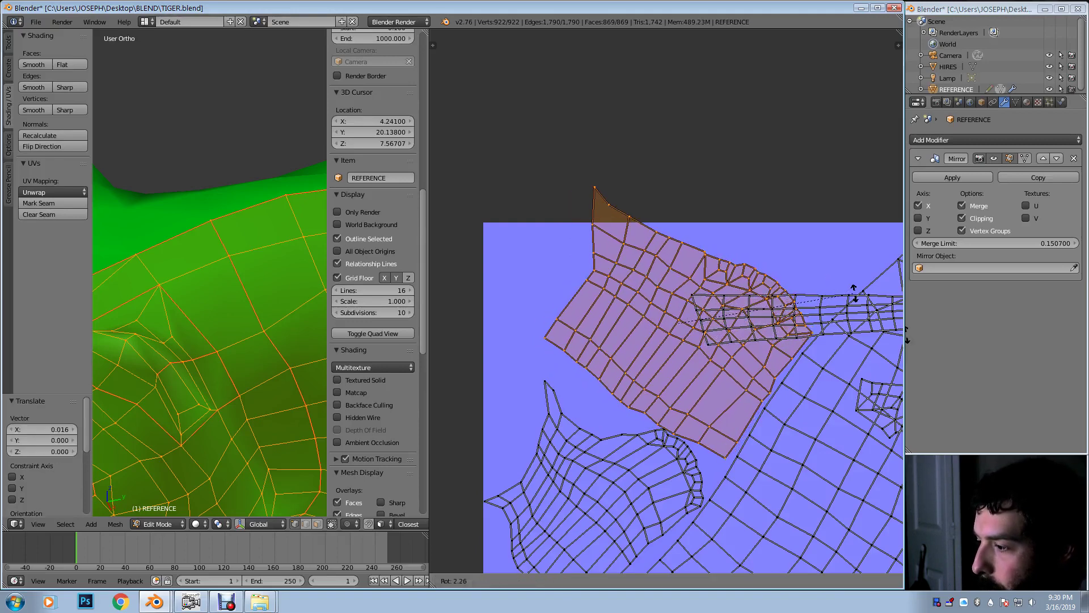
key("Return")
key("g")
key("Return")
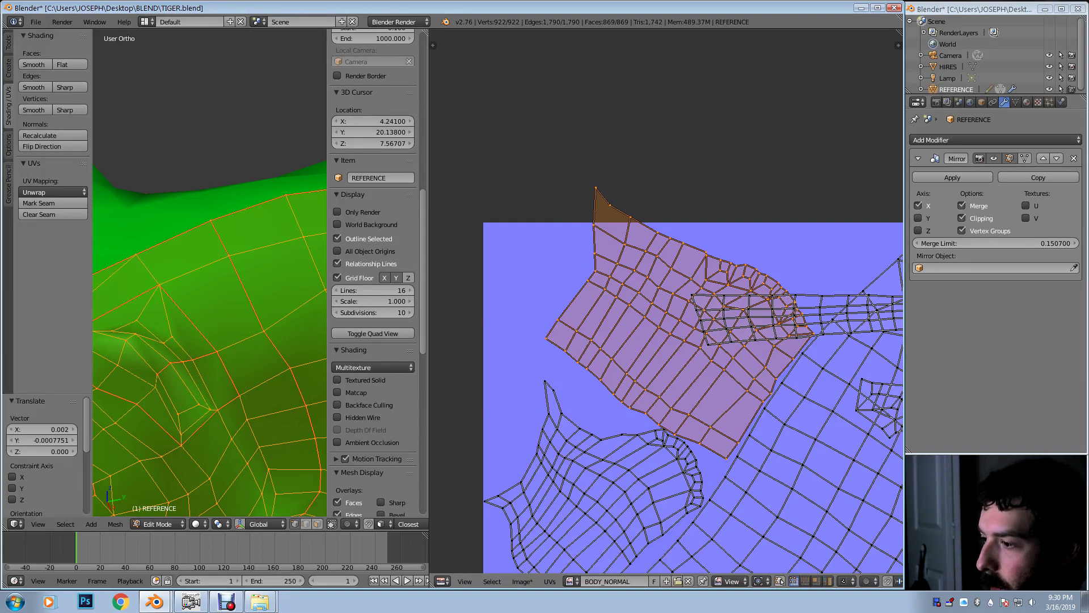
Step: Pull the square island's protruding tip vertex inside the image by 0.016 in X and -0.050 in Y using smooth proportional editing
right_click_drag(596, 188, 598, 205)
key("Escape")
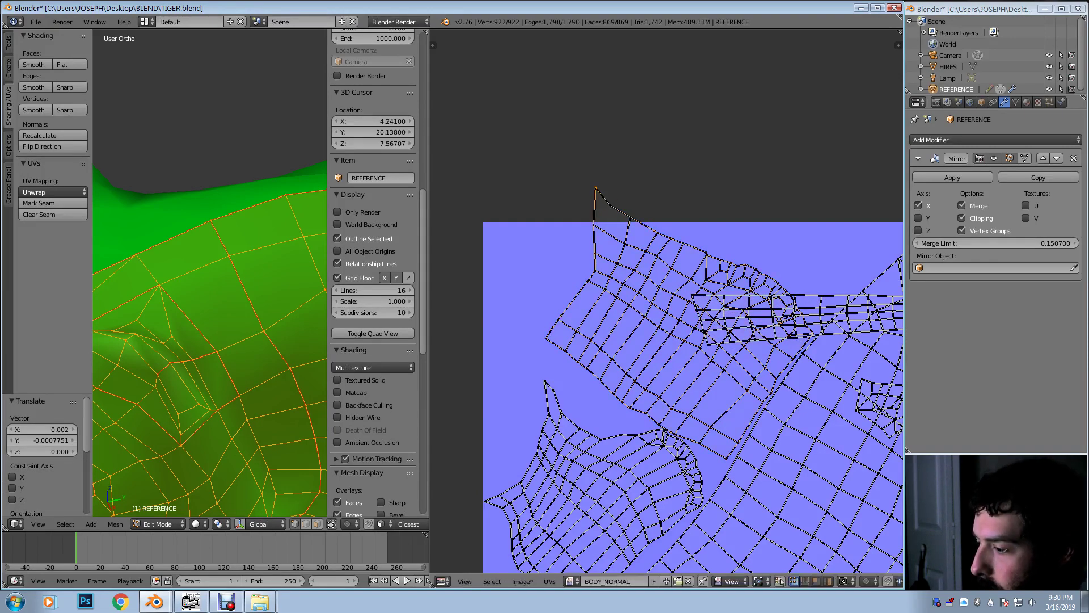
left_click(865, 581)
left_click(818, 554)
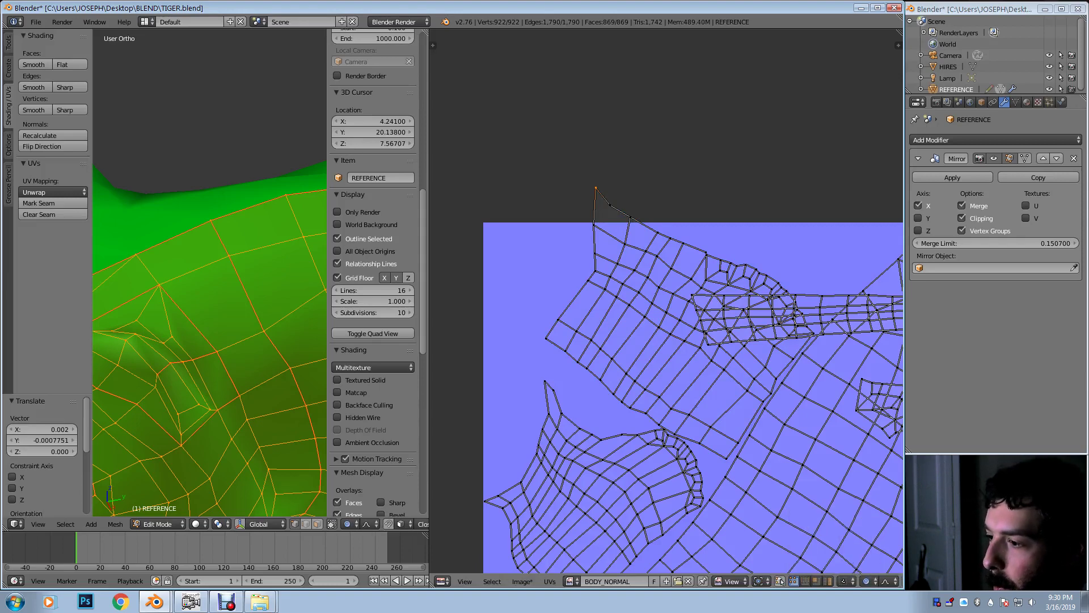
key("g")
scroll(608, 219, "up", 1)
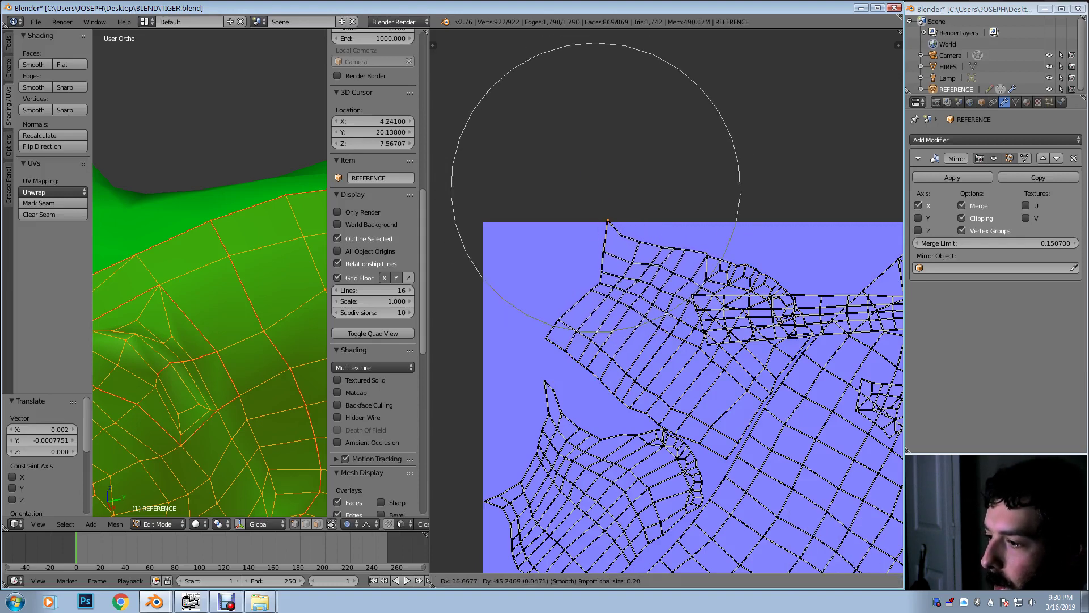
scroll(608, 220, "up", 1)
left_click(608, 225)
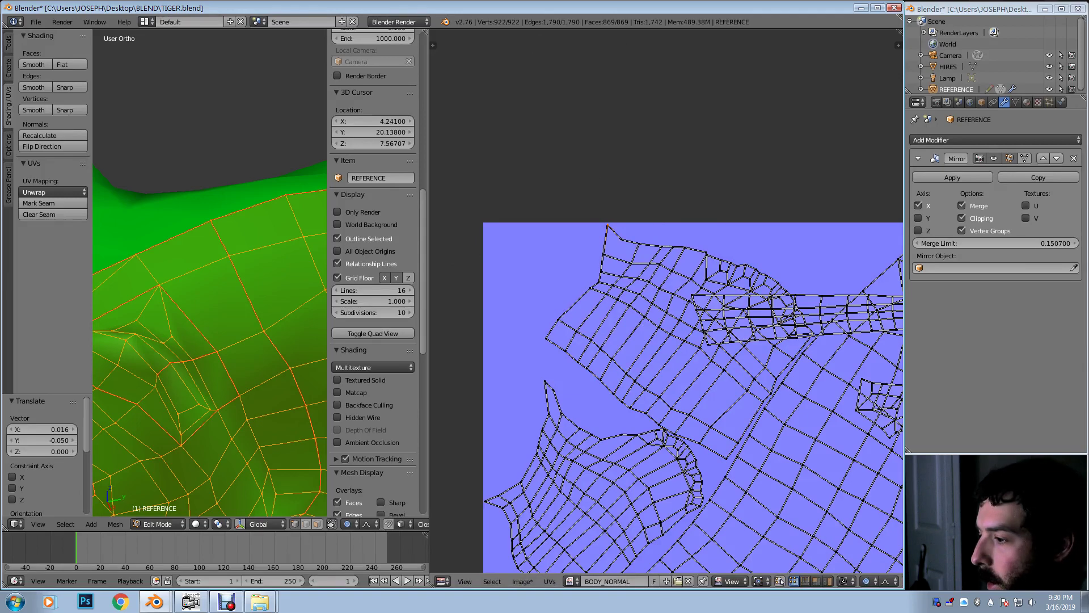
Step: Disable proportional editing and select the small round island beside the small irregular island, both overlapping the body
middle_click_drag(608, 226, 467, 144)
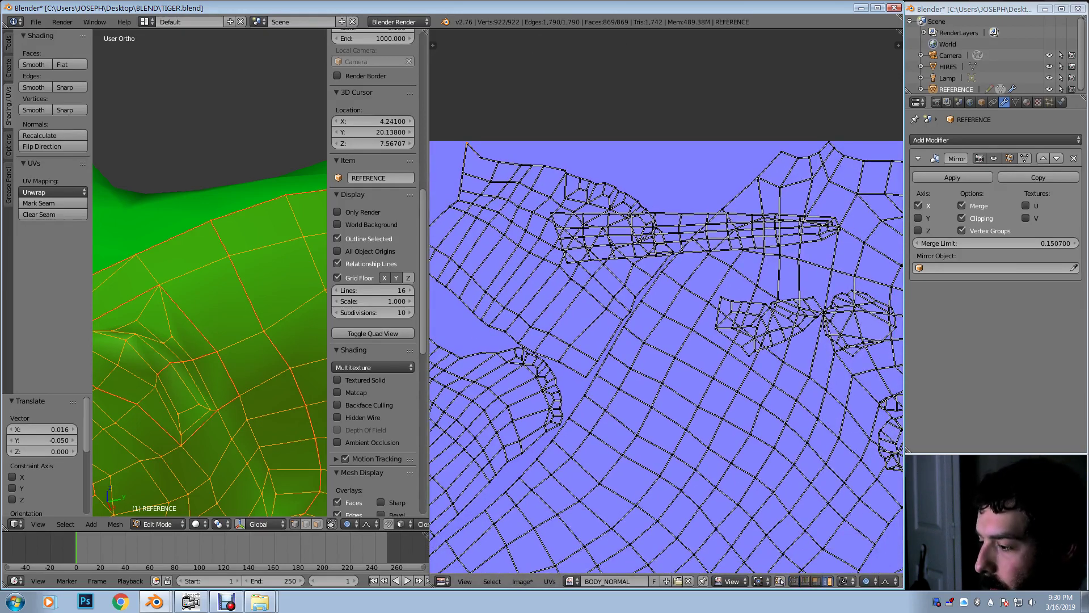
left_click(868, 581)
left_click(860, 567)
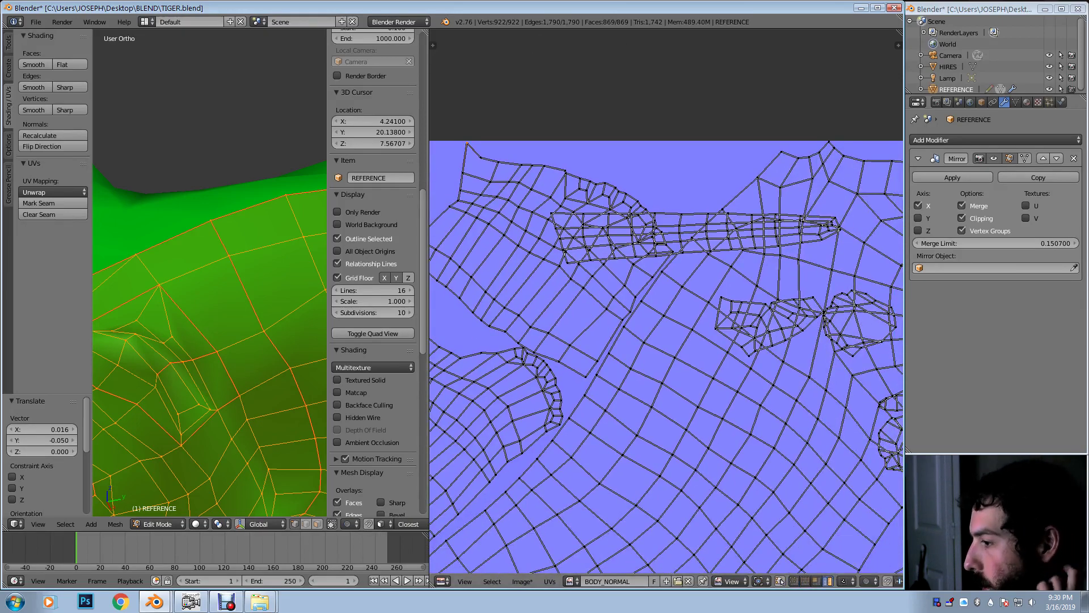
key("l")
scroll(763, 318, "down", 3)
key("l")
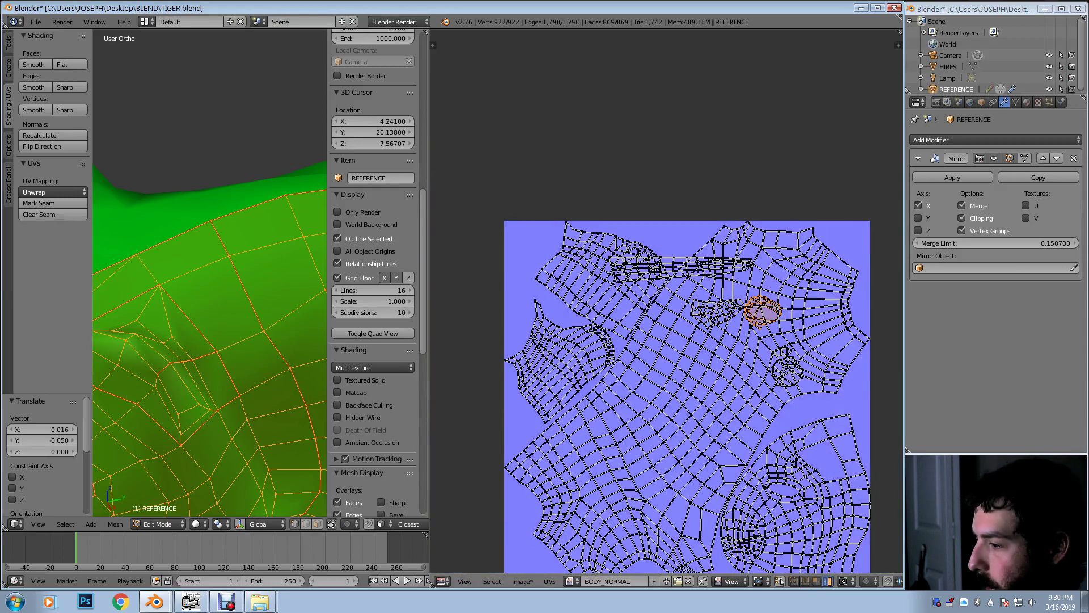
middle_click_drag(763, 313, 726, 241)
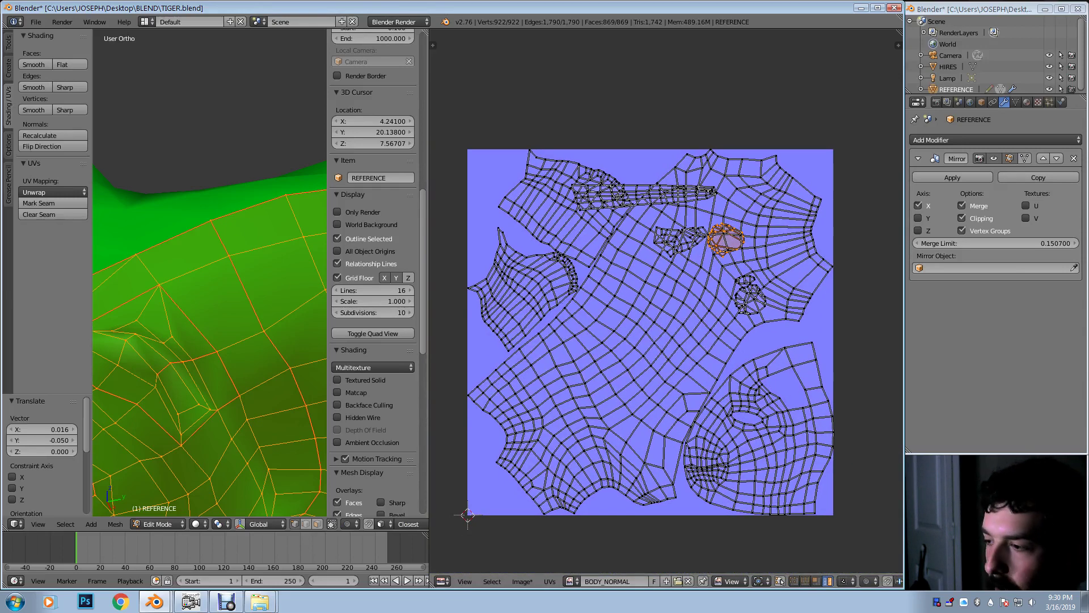
Step: Move the round island into the empty upper-left corner of the image, rotate it by 82.086°, and scale it by 1.110
key("g")
left_click(495, 171)
key("r")
key("Return")
key("s")
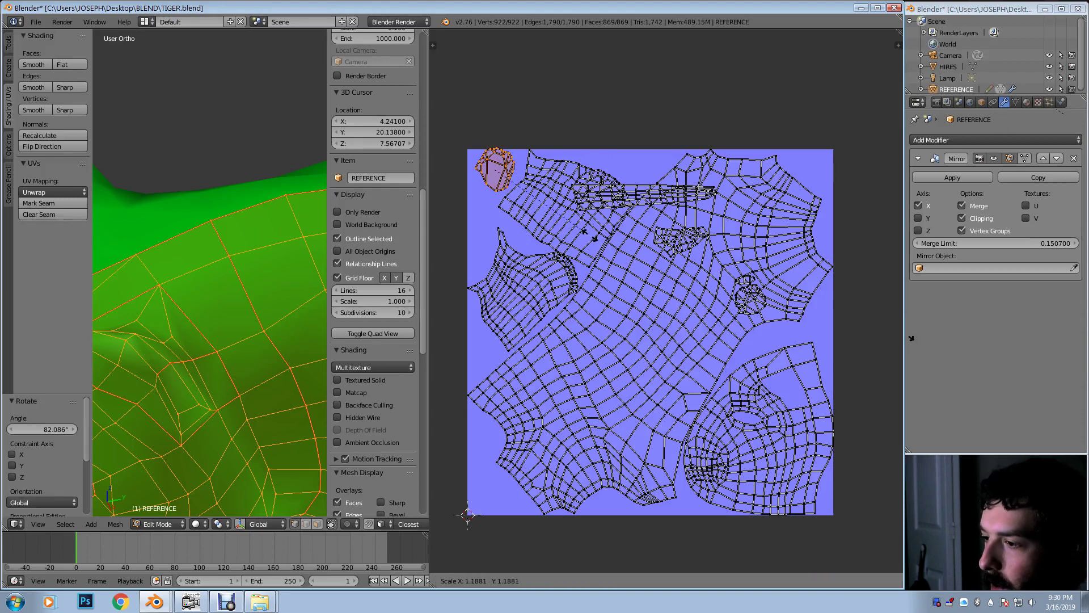
key("Return")
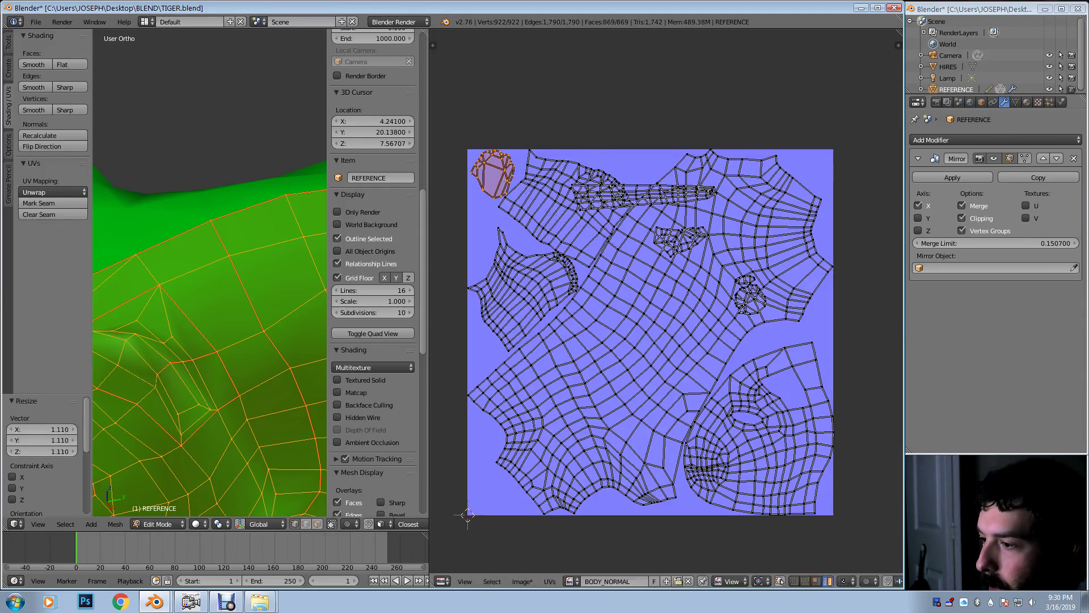
Step: Rotate the corner round island by 15.652° and another 14.338°, and shift it toward the square island, finally by 0.011 in X
scroll(531, 129, "up", 2)
middle_click_drag(530, 128, 613, 188)
key("r")
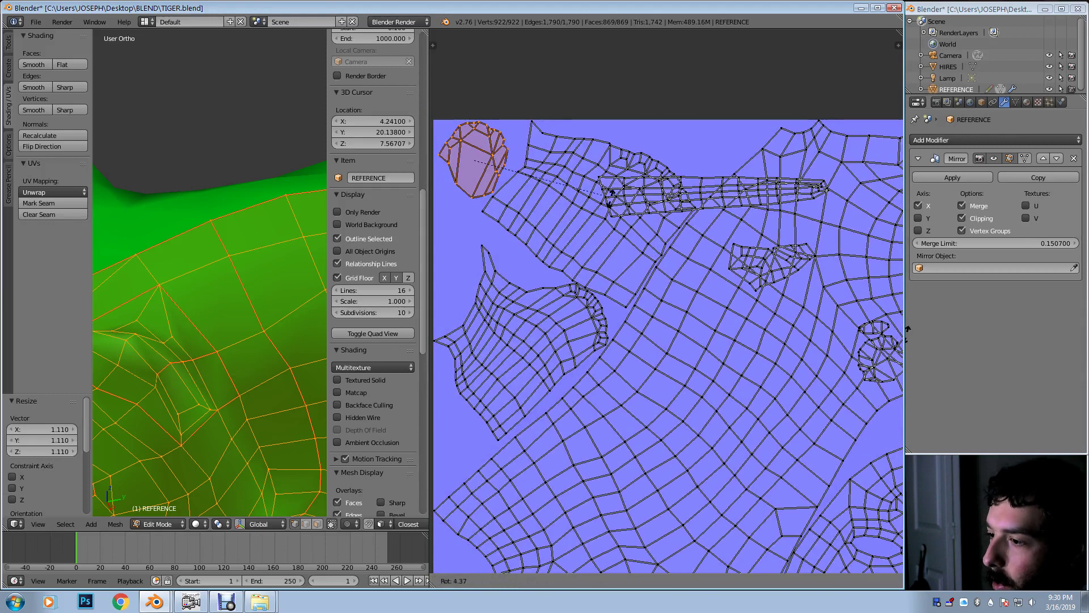
key("Return")
key("g")
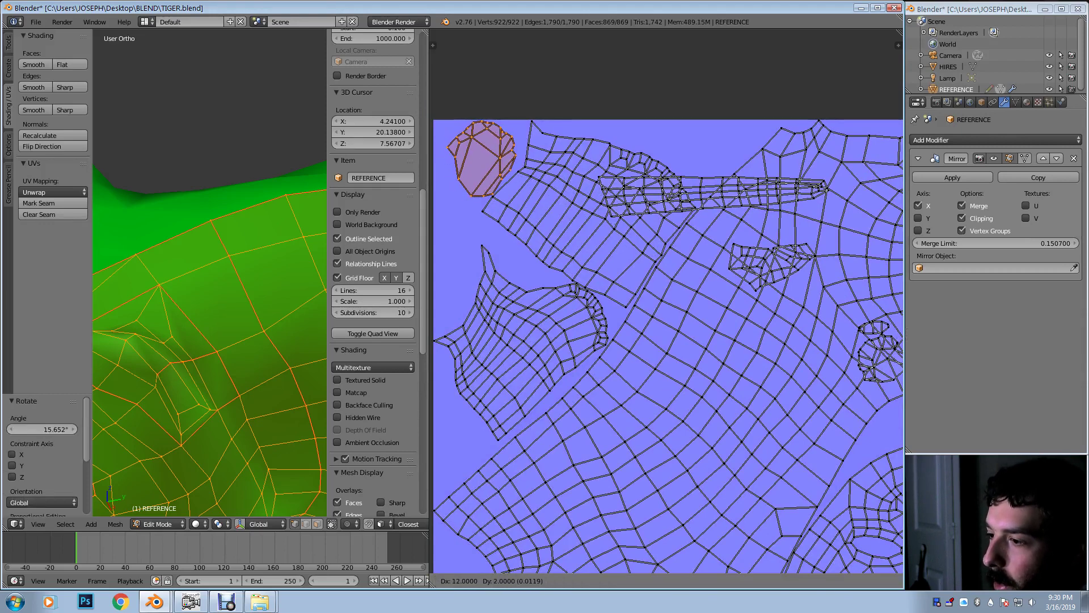
left_click(667, 228)
key("r")
left_click(645, 273)
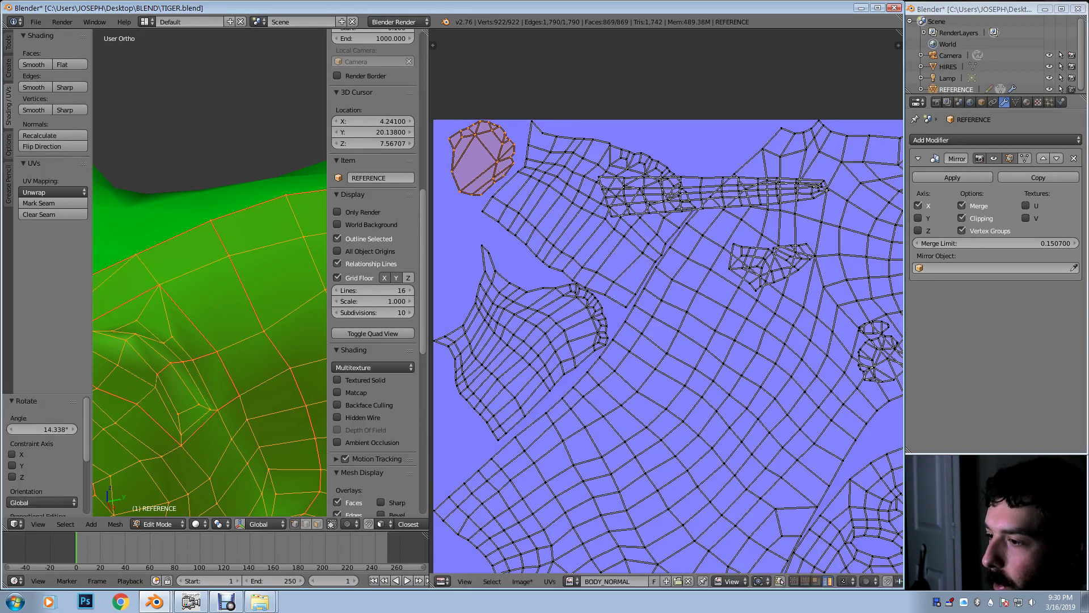
key("g")
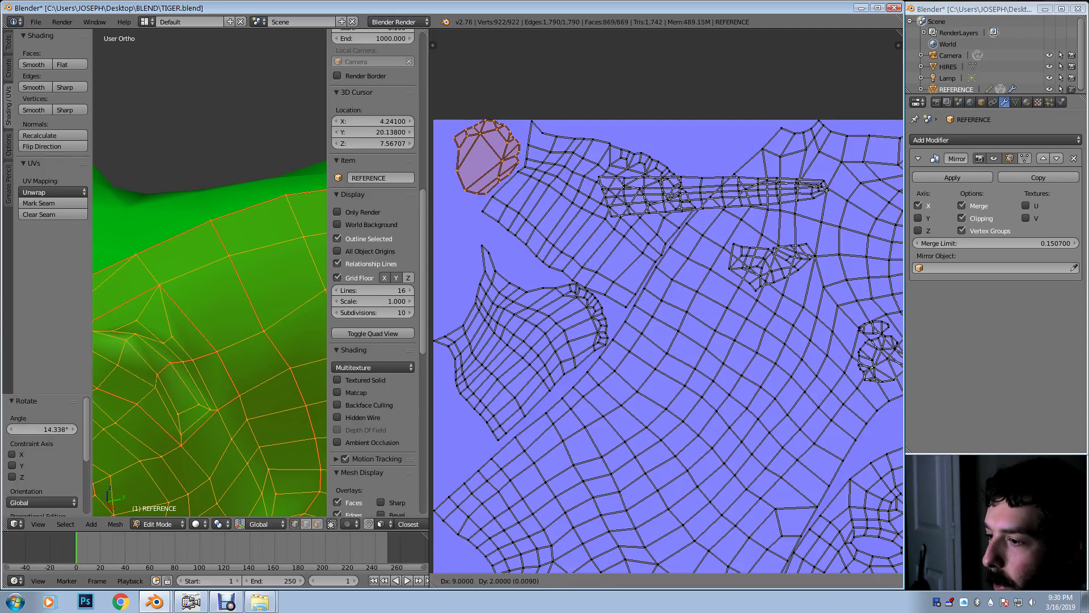
left_click(651, 273)
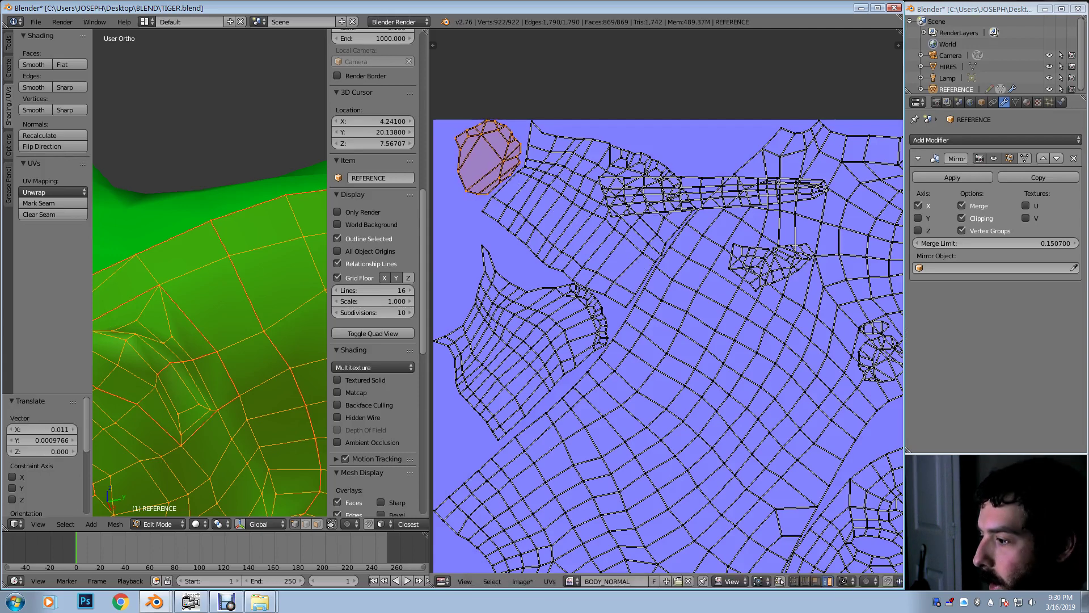
Step: Select the other round island overlapping the body and move it by -0.721 in X and -0.138 in Y to the image's left edge
right_click(881, 359)
middle_click_drag(738, 351, 802, 302)
key("g")
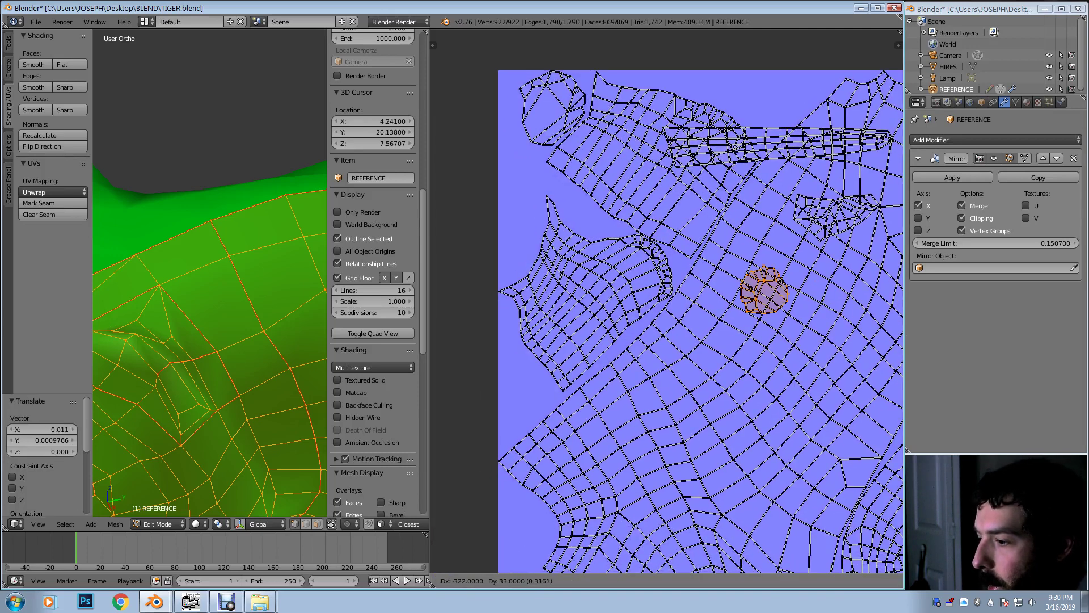
left_click(528, 387)
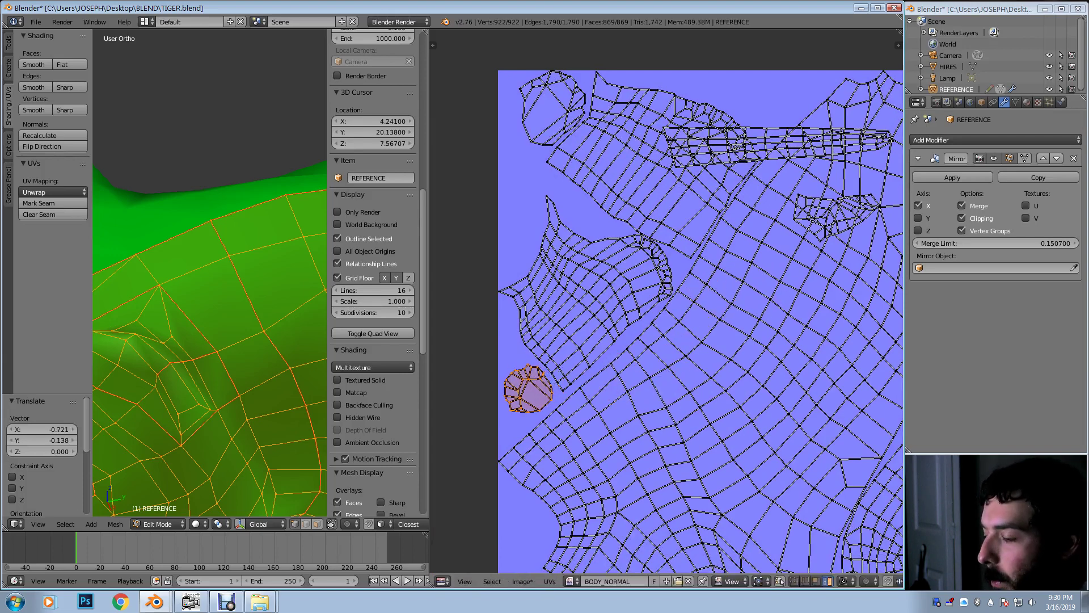
Step: Rotate the second round island and move it by -0.004 in X and -0.236 in Y into the notch at the body's lower-left edge
scroll(528, 387, "down", 1)
scroll(528, 388, "down", 2)
scroll(528, 387, "up", 1)
middle_click_drag(528, 388, 476, 426)
scroll(667, 300, "up", 2)
middle_click_drag(667, 300, 726, 212)
key("r")
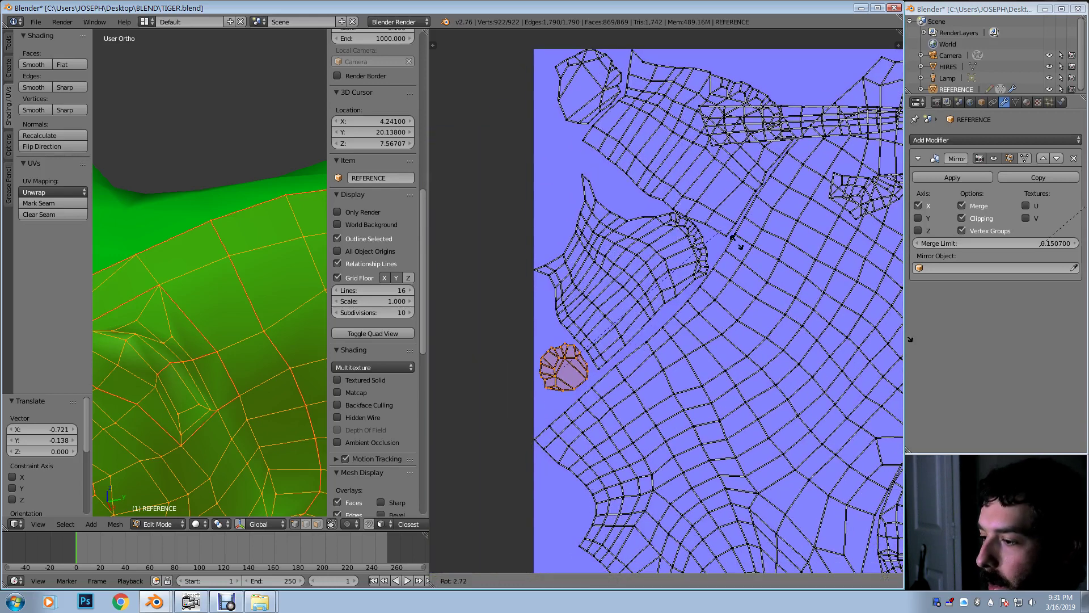
left_click(736, 358)
key("g")
key("Return")
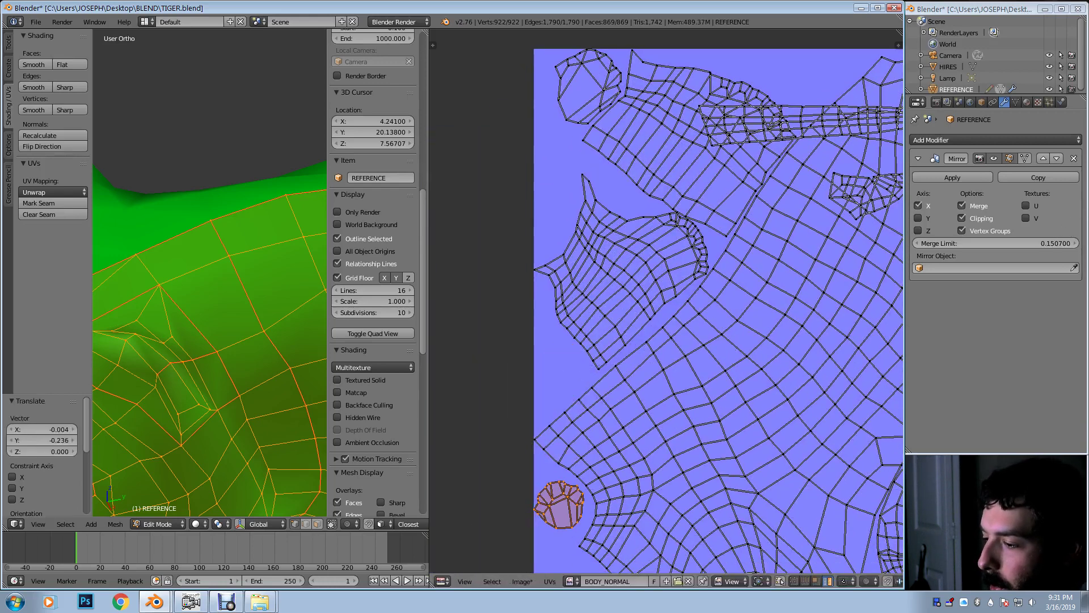
Step: Scale the round island in the notch by 1.291, adjust its rotation and position to fit, and finish with a 0.962 scale
key("s")
key("r")
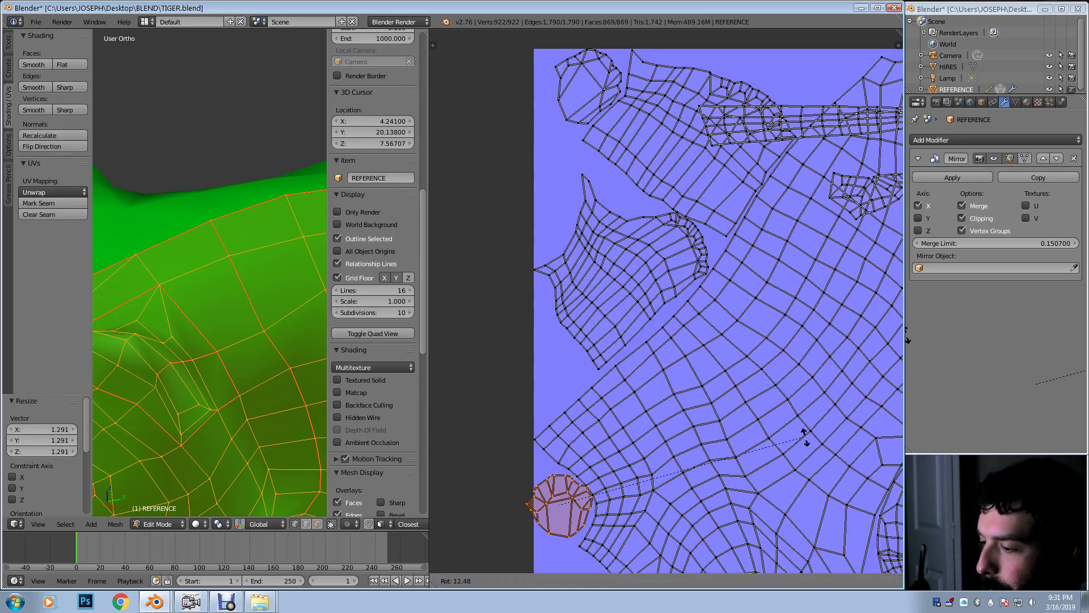
key("Return")
key("s")
left_click(797, 433)
key("g")
left_click(807, 419)
key("r")
key("Return")
key("s")
key("Return")
Step: Rotate the round island in the lower-left notch by 3.544° and fine-tune its position against the body's edge
middle_click_drag(811, 409, 824, 362)
scroll(713, 296, "up", 2)
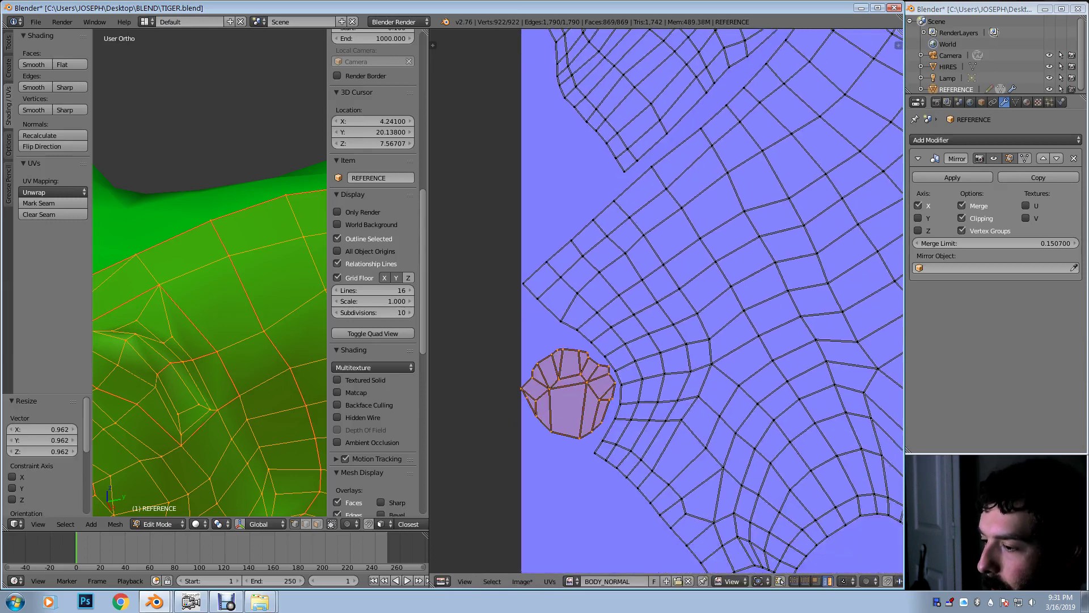
key("r")
key("Return")
key("g")
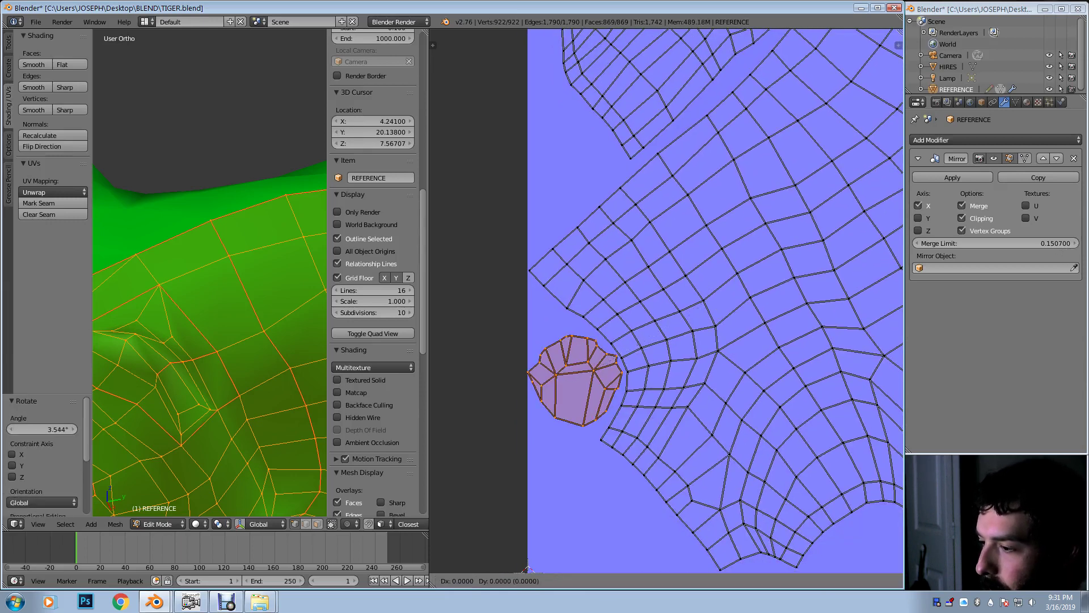
key("Return")
Step: Move the small irregular island by 0.343 in X and 0.206 in Y into the upper-right corner and rotate it by 2.362°
scroll(666, 300, "down", 2)
middle_click_drag(732, 267, 519, 425)
middle_click_drag(701, 183, 534, 258)
right_click(649, 218)
key("g")
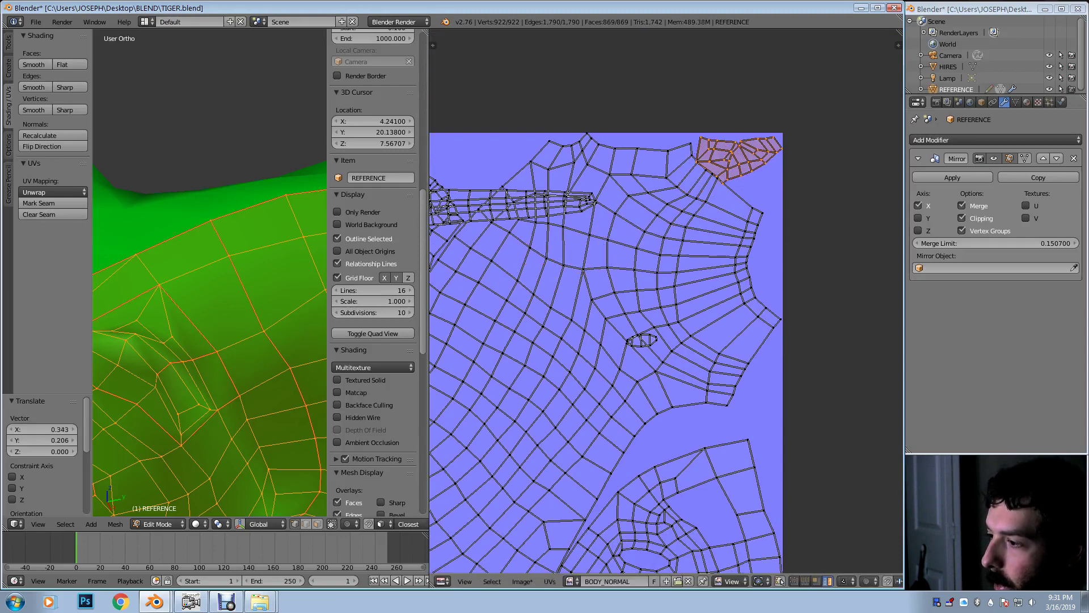
key("Return")
key("r")
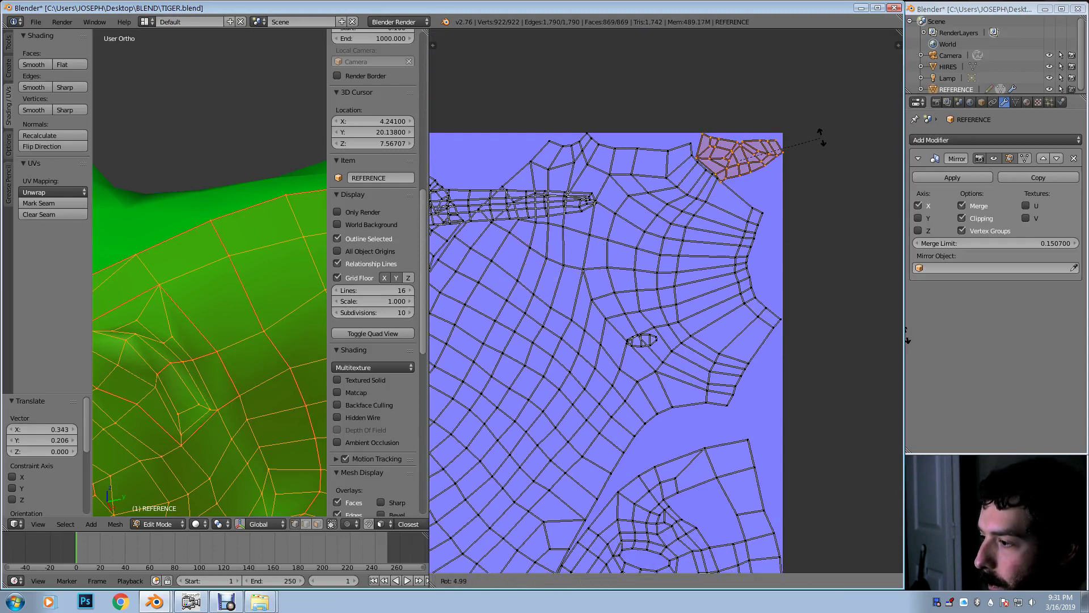
key("Return")
Step: Move the irregular island by -0.453 in X and -0.002 in Y into the gap between the square and body islands at the image's upper edge
middle_click_drag(675, 284, 585, 349)
scroll(659, 275, "up", 1)
scroll(585, 348, "up", 1)
scroll(585, 348, "down", 1)
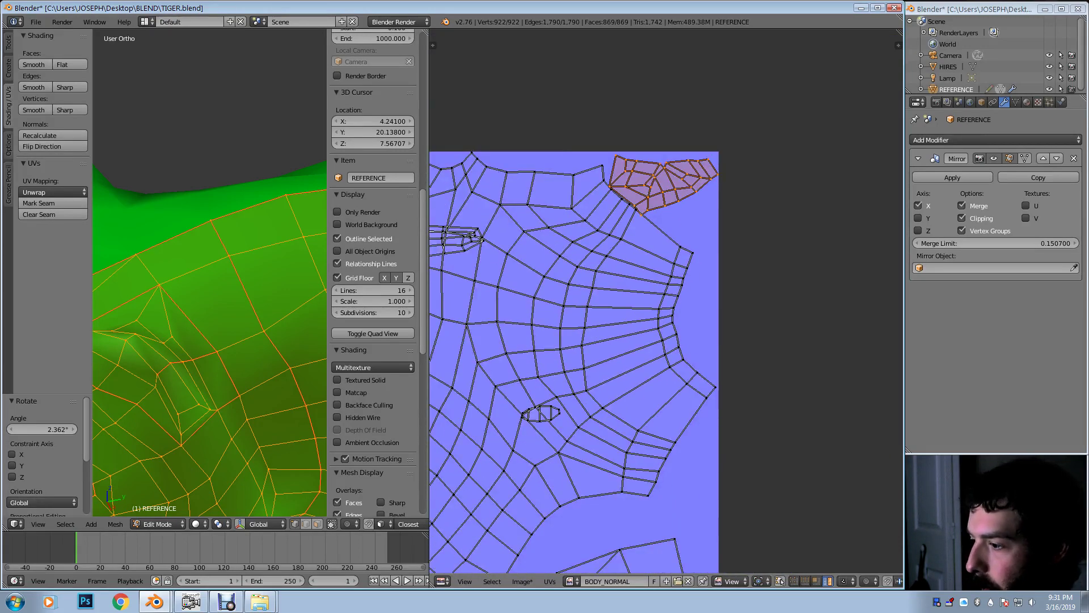
scroll(635, 318, "down", 5)
scroll(664, 231, "up", 2)
mouse_move(636, 318)
middle_mouse_down()
mouse_move(664, 232)
mouse_move(850, 276)
mouse_move(630, 316)
middle_mouse_up()
scroll(664, 231, "up", 1)
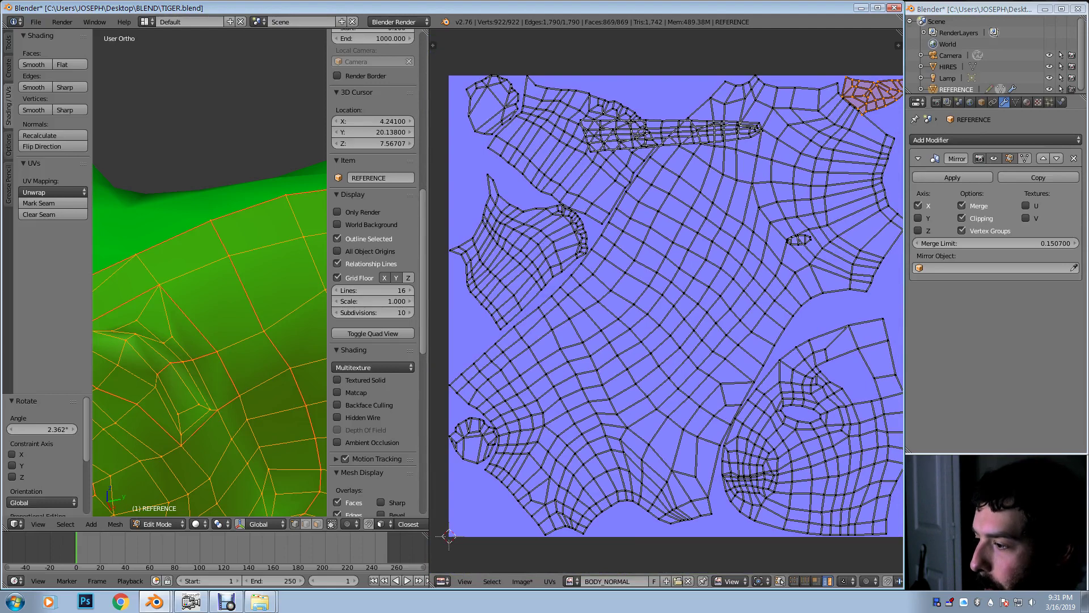
key("g")
left_click(686, 211)
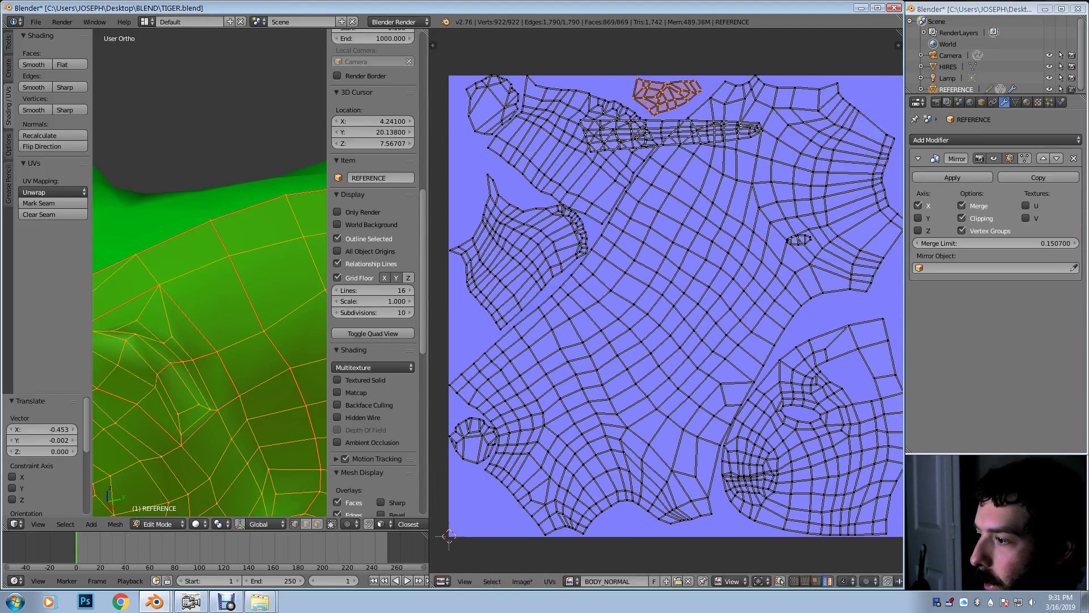
Step: Enlarge the irregular island to about 1.34 times, rotate it by -4.153°, nudge it to fit the upper gap, and scale it by 1.003
scroll(685, 211, "up", 3)
middle_click_drag(685, 211, 641, 501)
key("s")
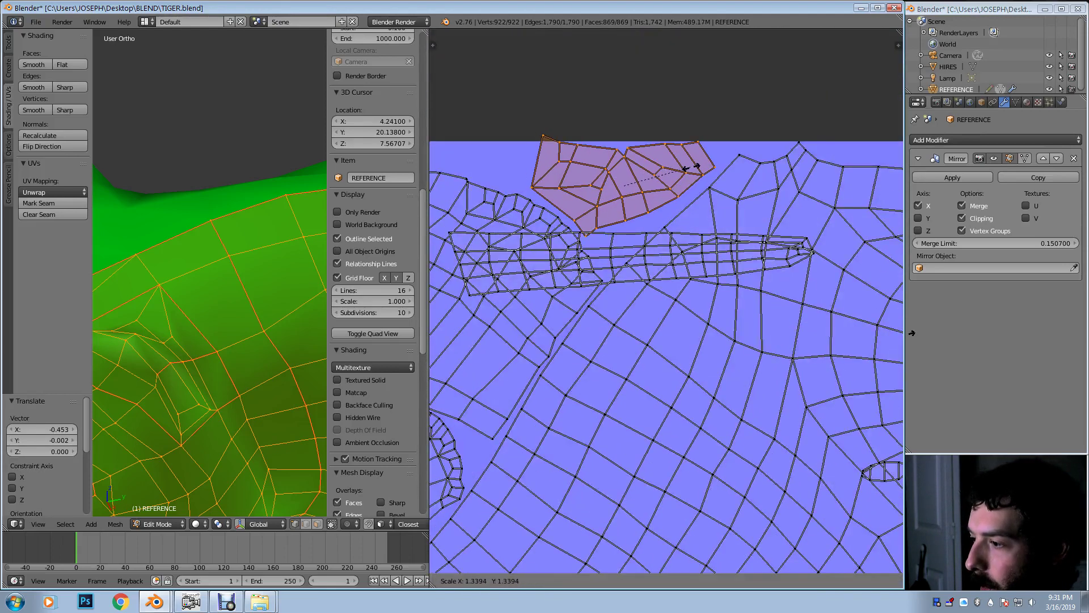
key("Return")
key("r")
key("Return")
key("g")
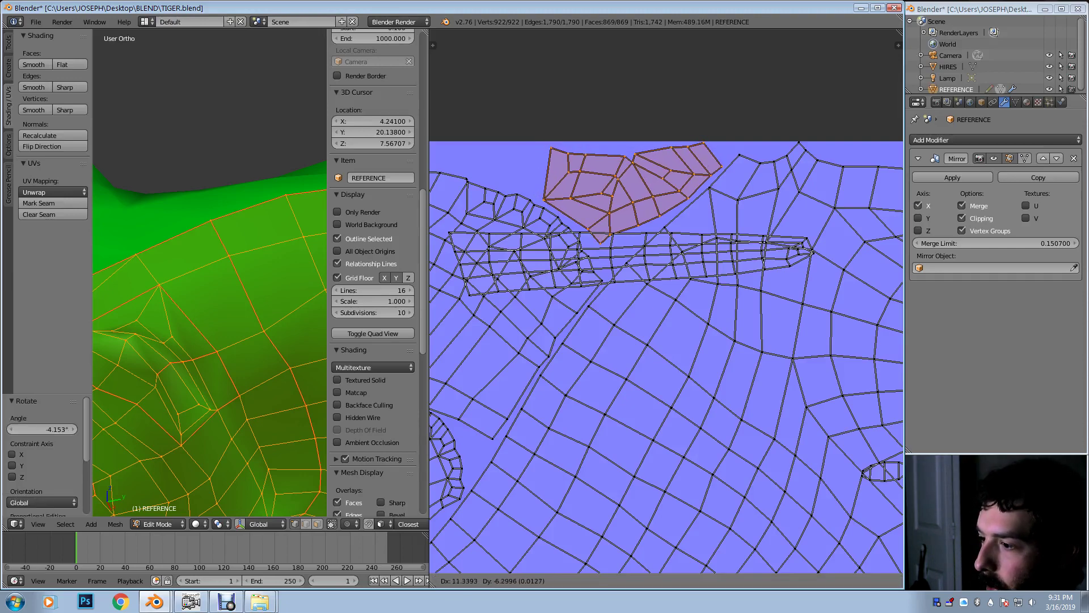
key("Return")
key("g")
key("Return")
key("s")
key("Return")
Step: Select the long tapered island overlapping the square and body islands and rotate it by -7.266°
right_click(661, 246)
scroll(661, 246, "down", 6)
middle_click_drag(660, 246, 655, 127)
scroll(655, 127, "up", 2)
scroll(670, 301, "up", 1)
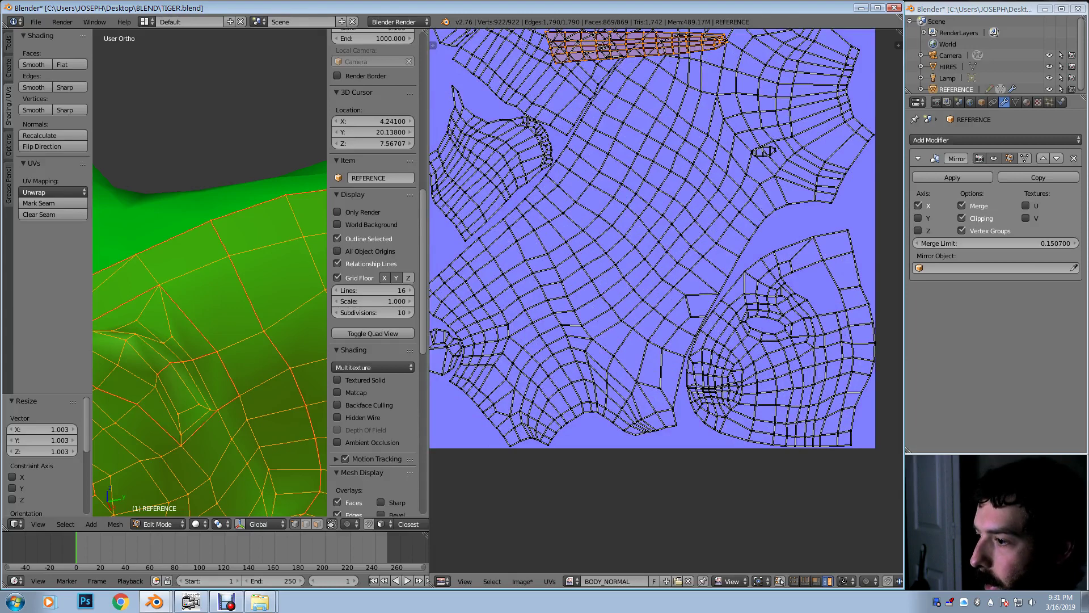
key("r")
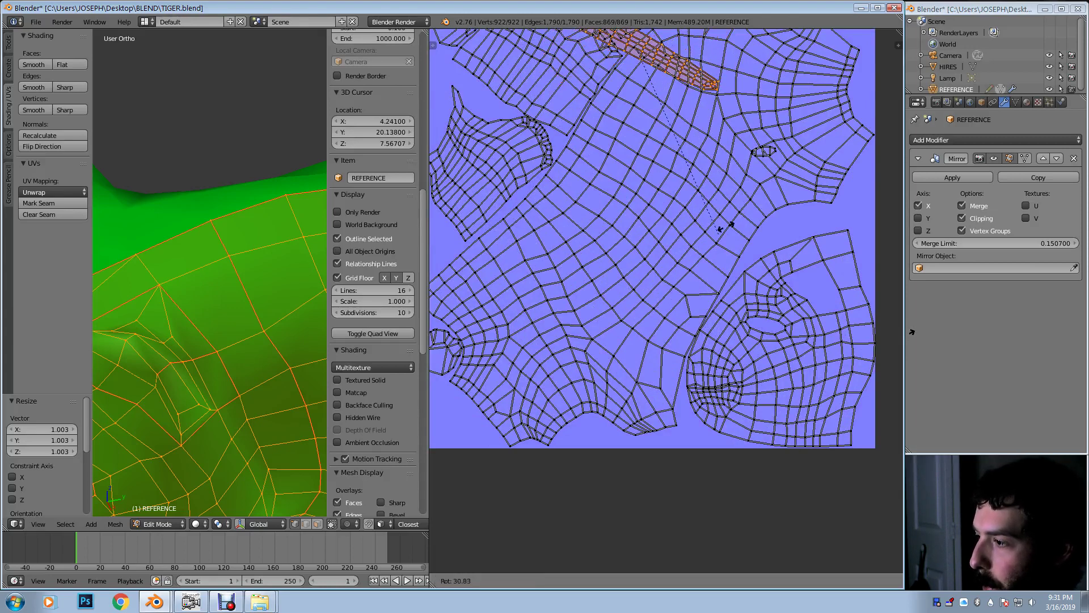
left_click(708, 85)
middle_click_drag(708, 85, 784, 188)
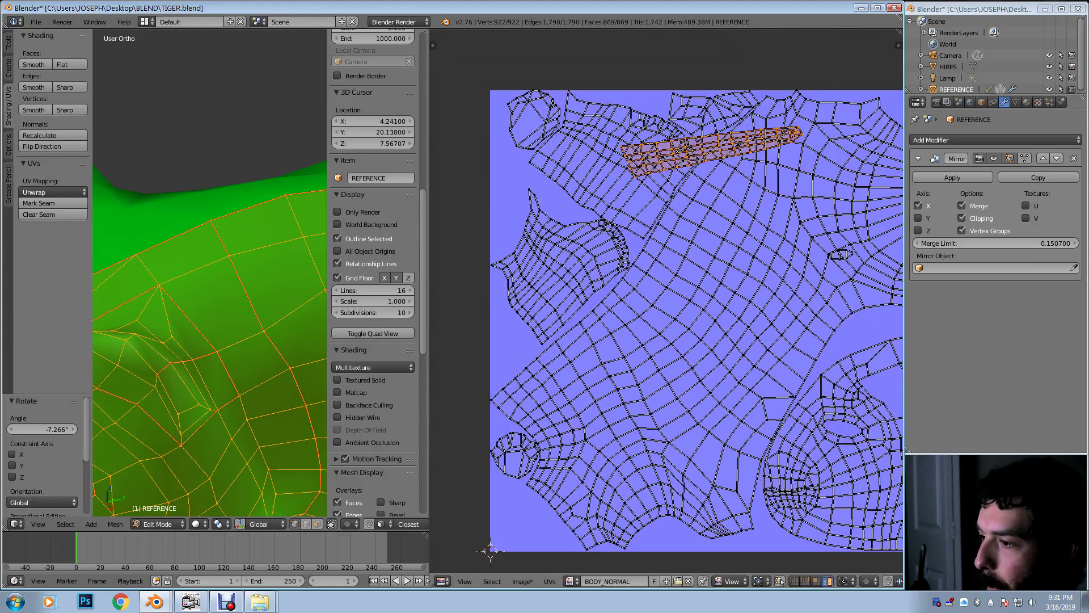
Step: Rotate the tapered island upright and move it into the free strip along the image's upper-left edge
key("r")
left_click(757, 86)
key("g")
left_click(561, 120)
Step: Scale the tapered island to fit the left-edge strip, adjust its position, and rotate it by -0.619°
scroll(561, 121, "up", 2)
middle_click_drag(560, 121, 772, 263)
key("s")
left_click(741, 249)
key("g")
key("Return")
key("r")
key("Return")
Step: Move the tiny oval island off the body by 0.210 in X and 0.342 in Y into the upper-right corner, and deselect all UVs
scroll(667, 301, "down", 4)
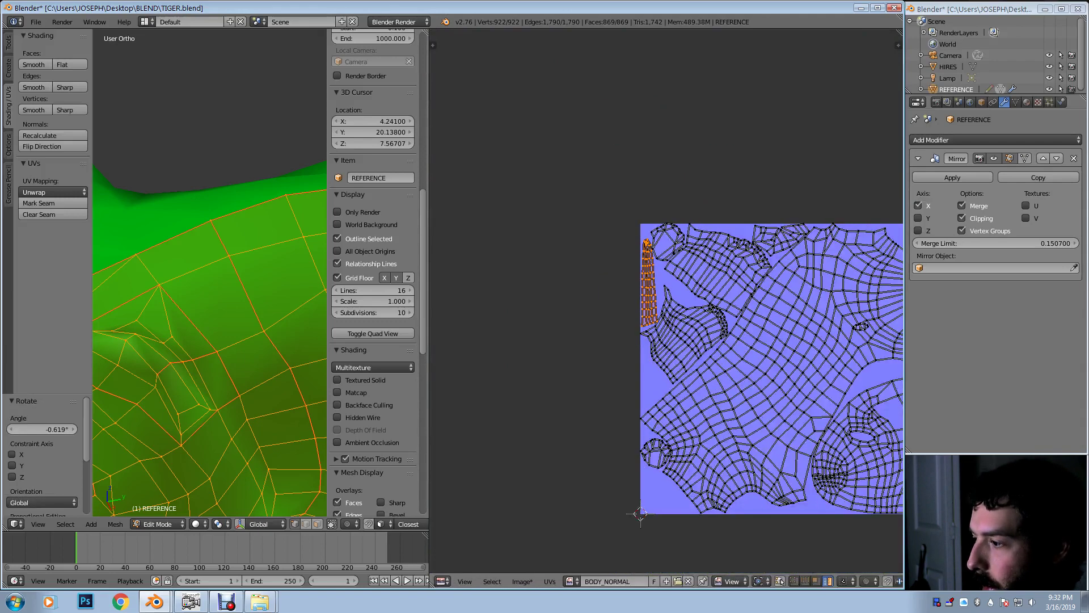
middle_click_drag(739, 336, 594, 265)
scroll(499, 445, "up", 3)
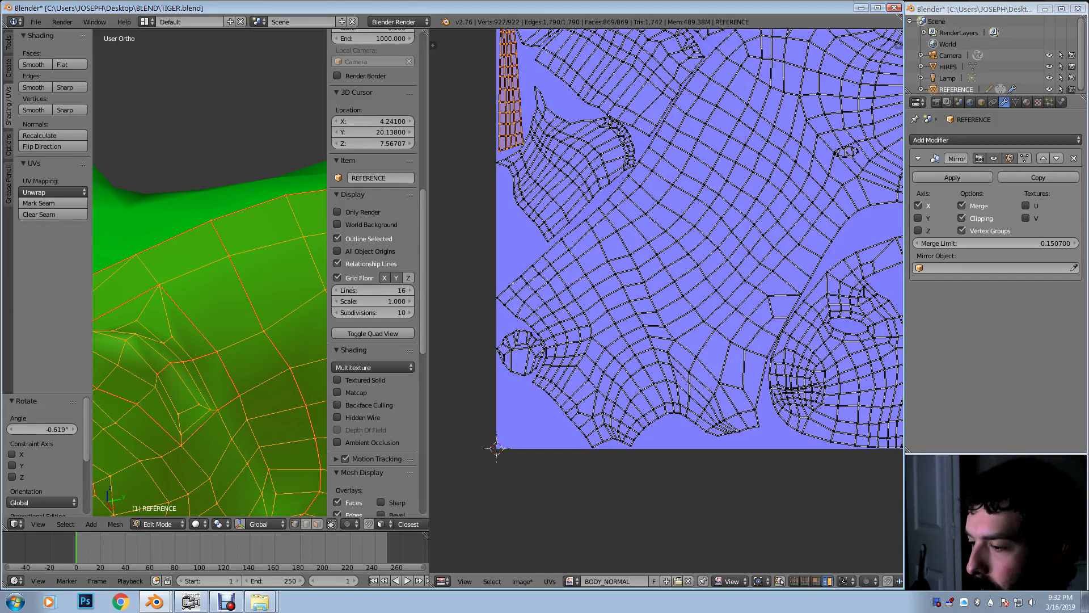
middle_click_drag(497, 448, 429, 530)
right_click(763, 232)
key("g")
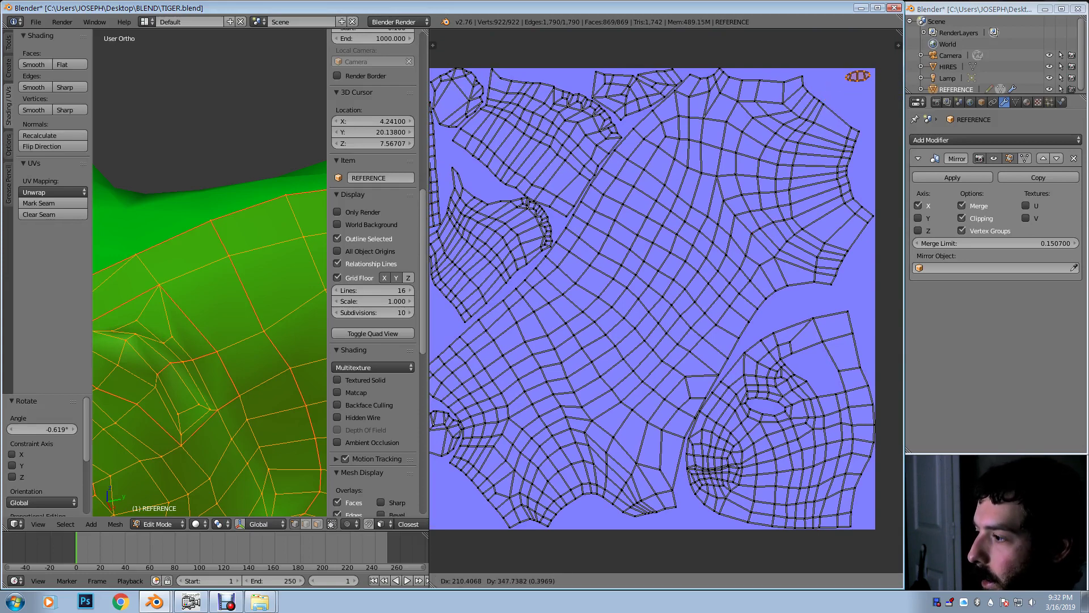
left_click(860, 74)
scroll(860, 74, "down", 1)
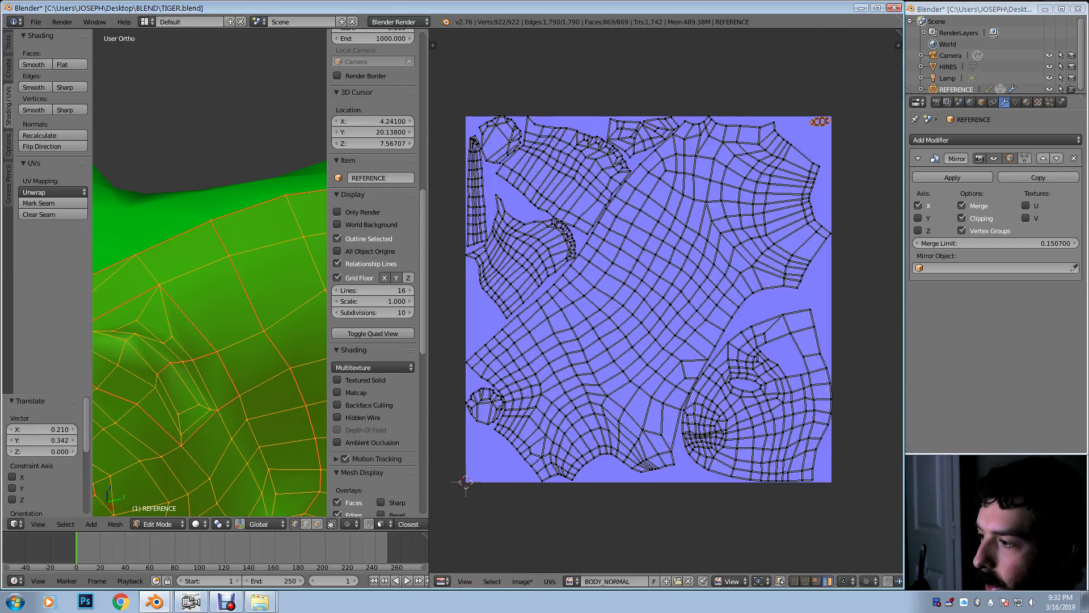
middle_click_drag(649, 300, 662, 283)
key("a")
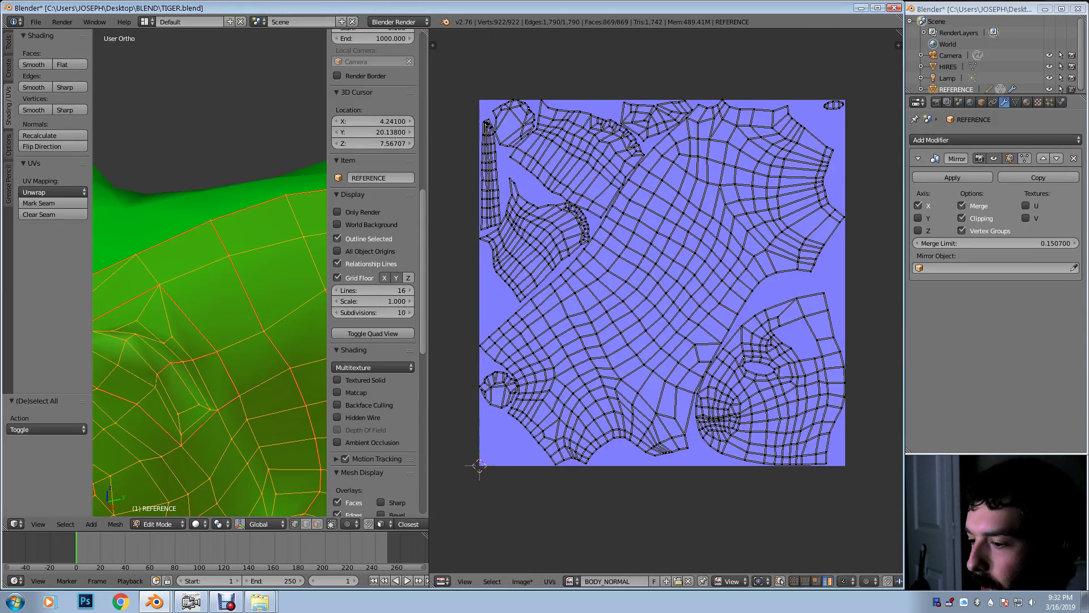
Step: Return the REFERENCE mesh to Object Mode and display the first layer with the high-resolution sculpt together with the second layer
middle_click_drag(227, 318, 243, 301)
left_click(159, 524)
left_click(159, 509)
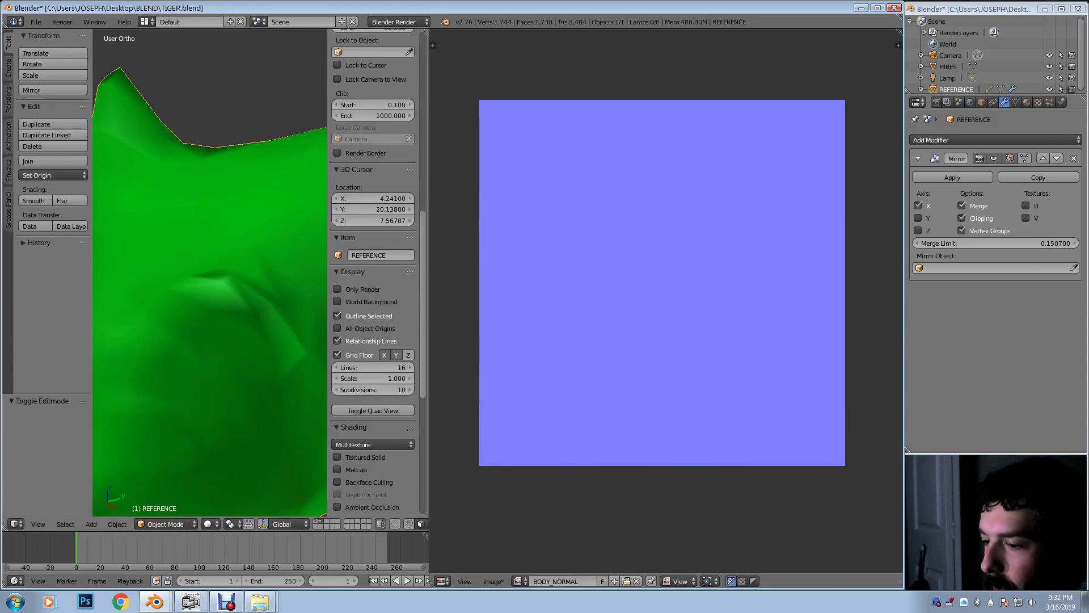
left_click(316, 521)
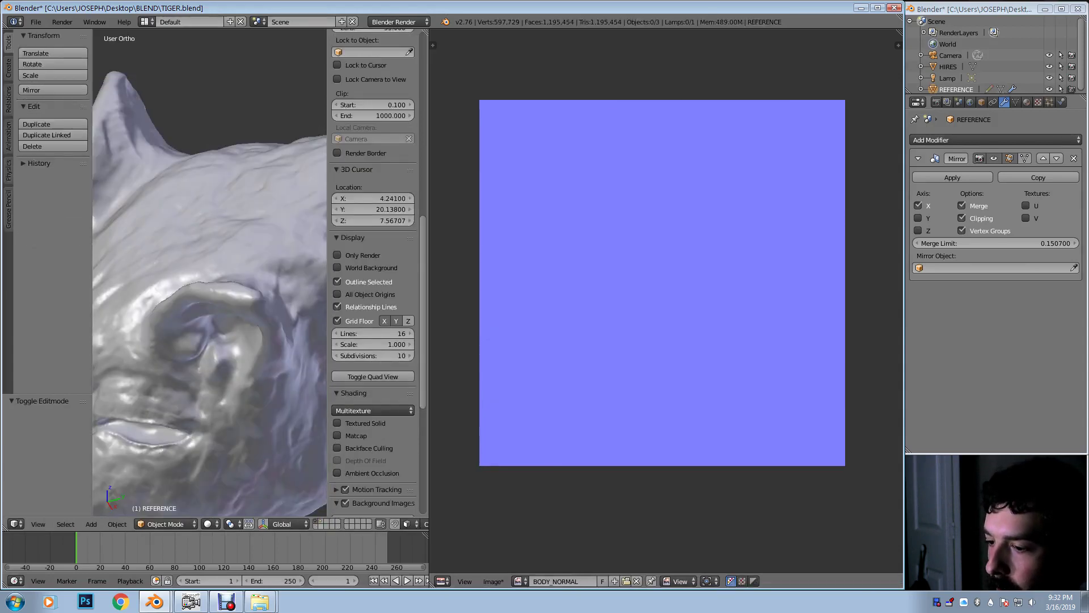
left_click(321, 520, "shift")
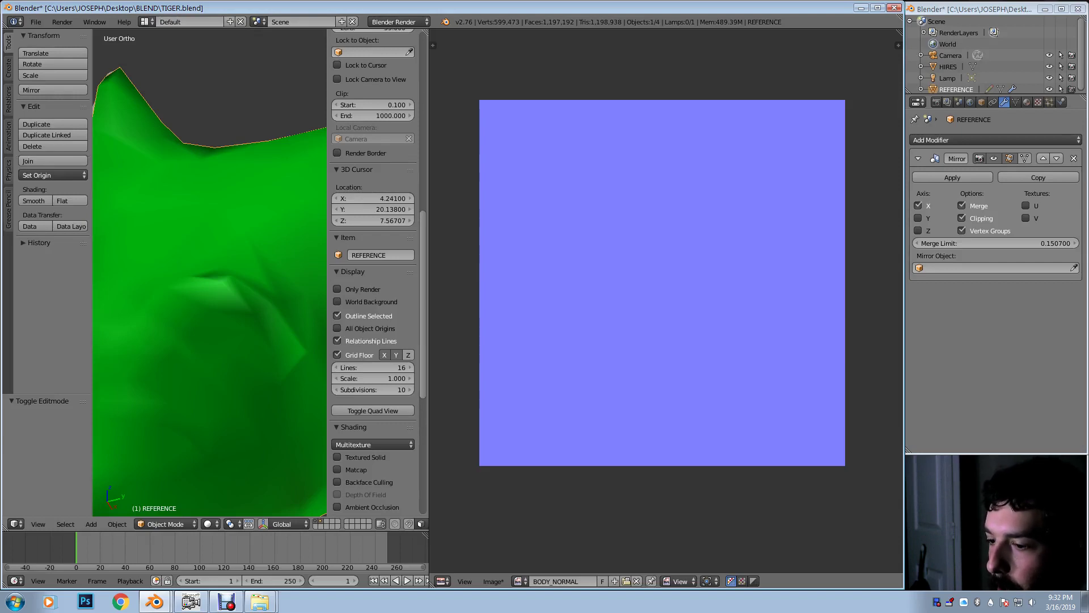
Step: Select the HIRES object plus REFERENCE as the active object, and set the bake mode to Normals
right_click(210, 273)
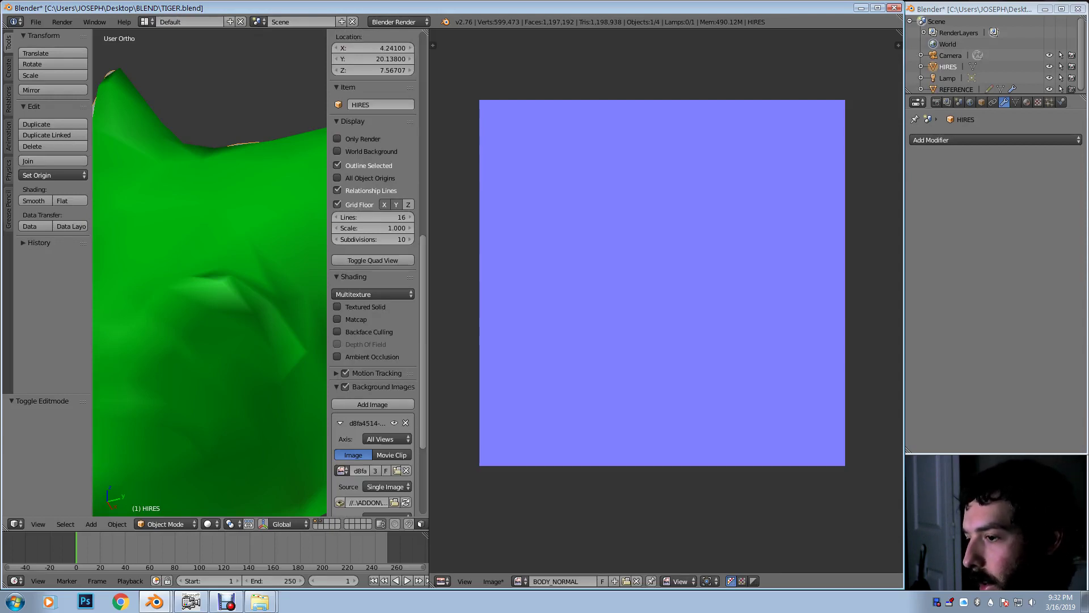
right_click(209, 273, "shift")
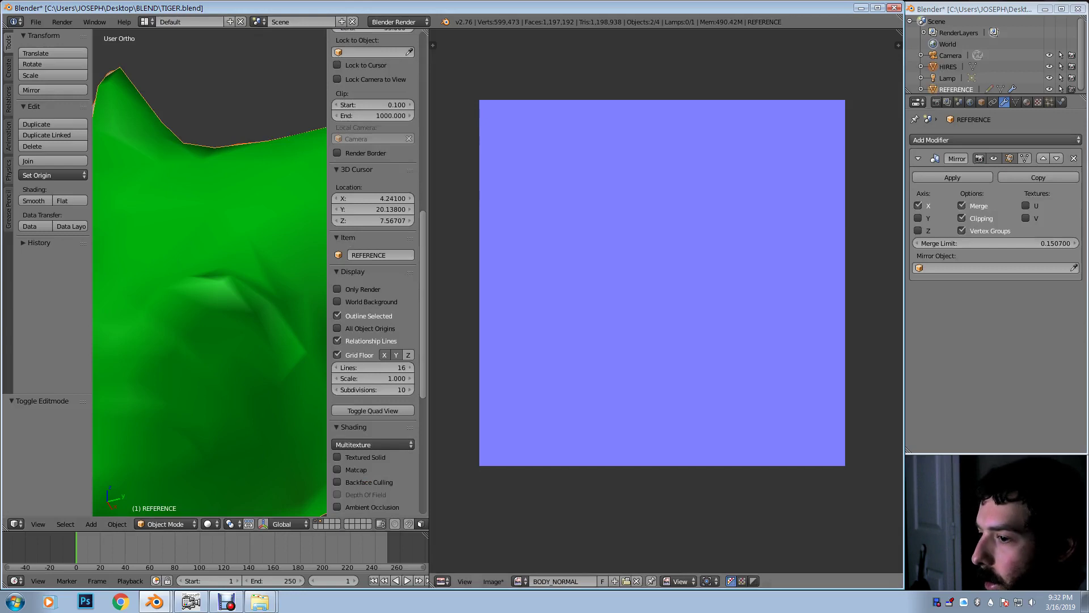
left_click(936, 102)
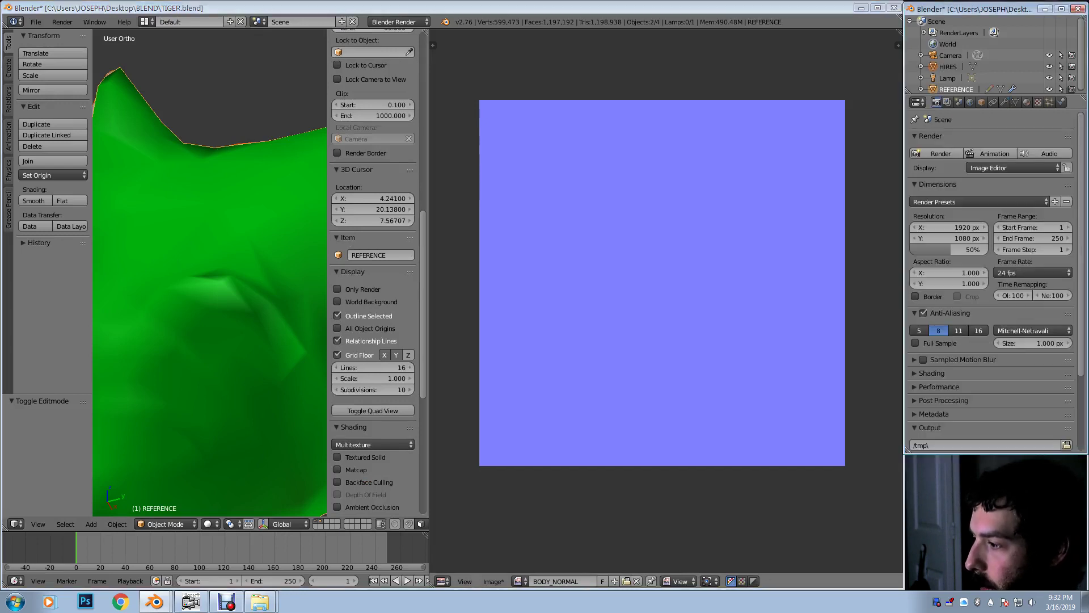
scroll(993, 284, "down", 4)
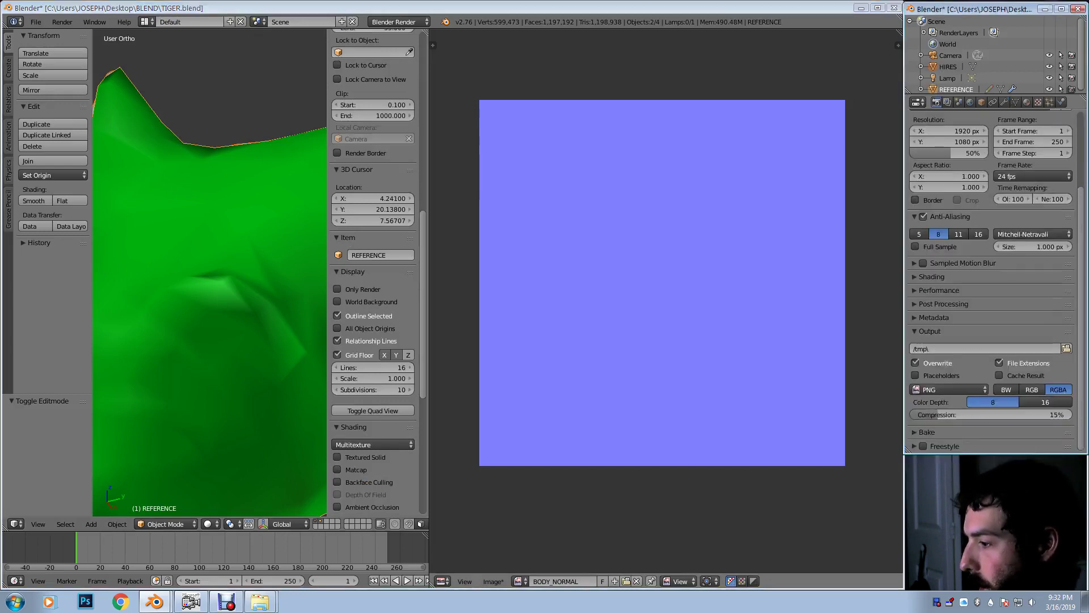
scroll(992, 284, "down", 4)
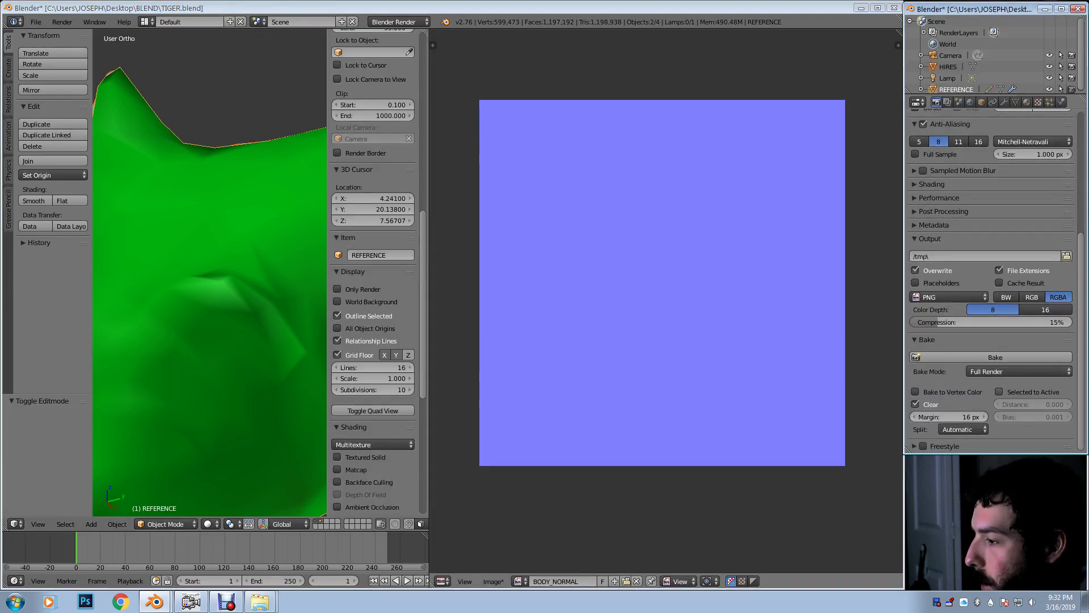
left_click(998, 371)
left_click(965, 320)
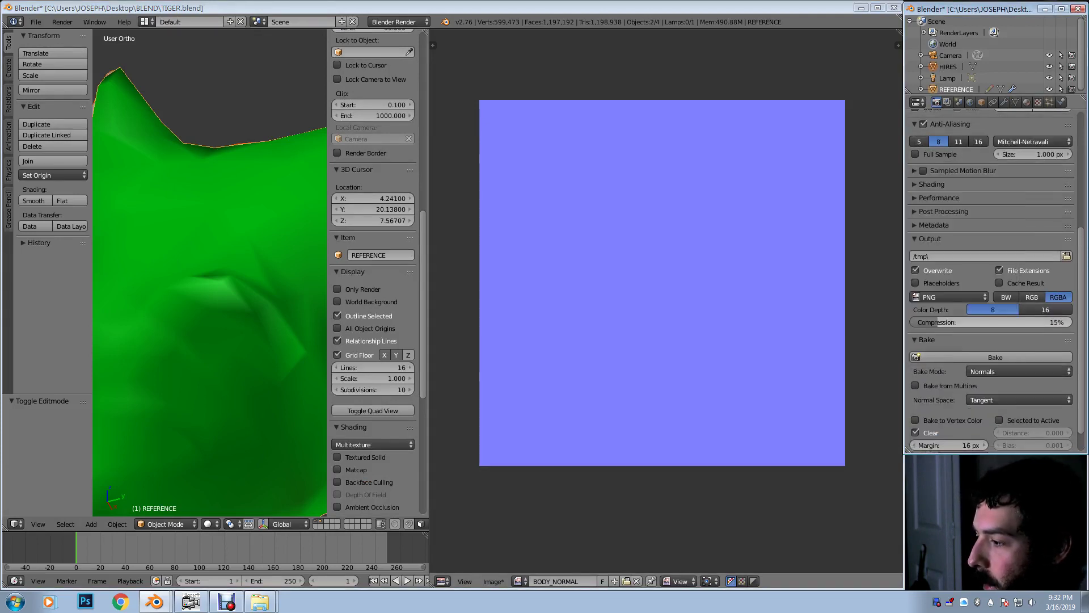
Step: Enable Selected to Active and bake the tangent normals into the BODY_NORMAL image
left_click(1000, 419)
scroll(999, 420, "down", 1)
scroll(993, 278, "down", 1)
left_click(991, 329)
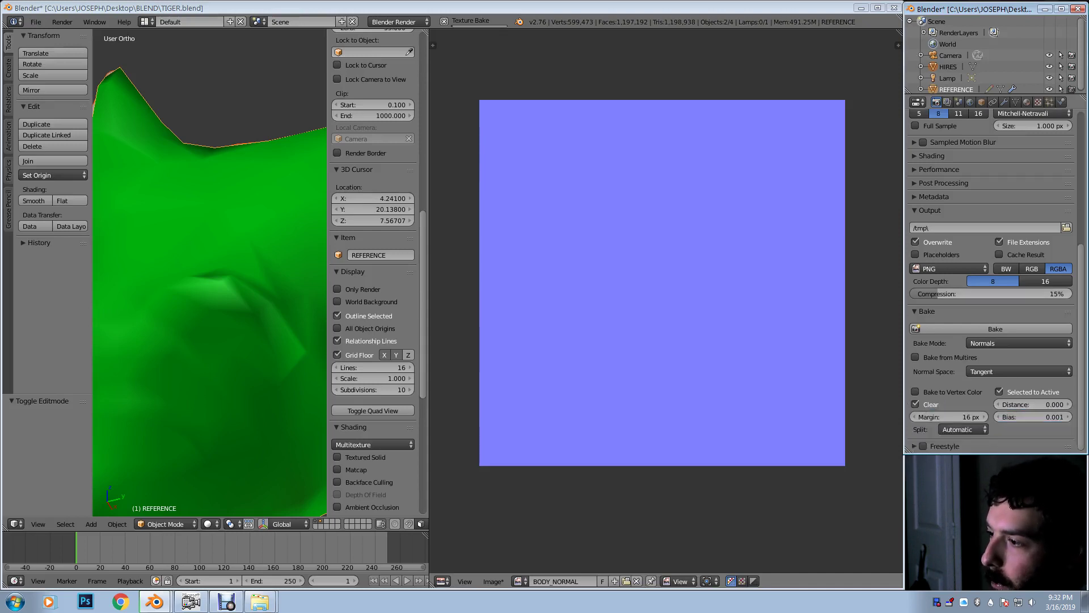
Step: Examine the baked normal map up close, checking the paws and the body fur detail
scroll(666, 300, "up", 1)
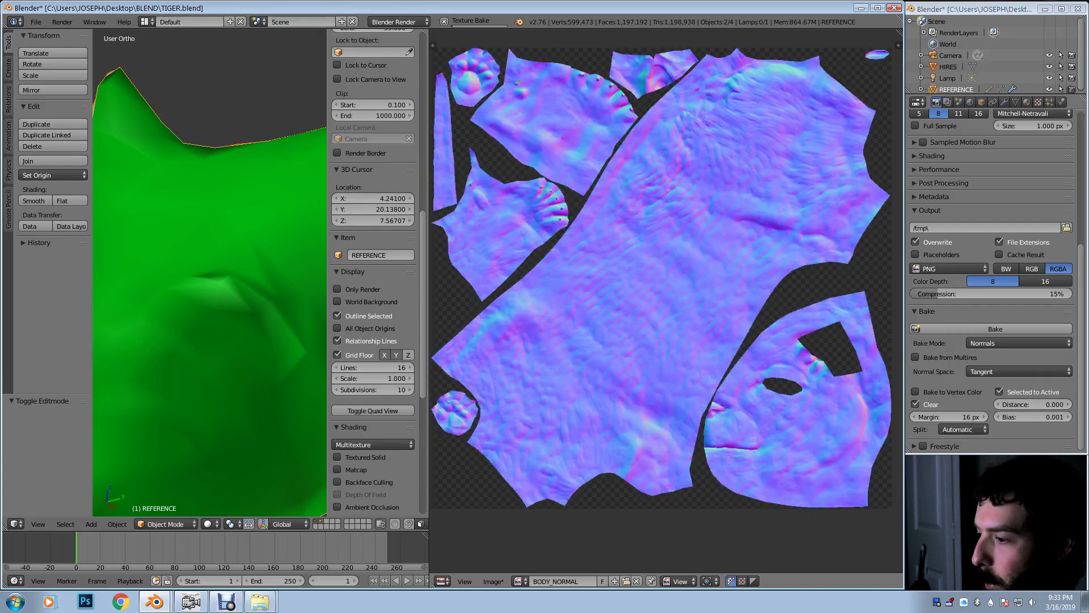
scroll(670, 303, "up", 3)
middle_click_drag(666, 261, 830, 556)
scroll(667, 301, "up", 3)
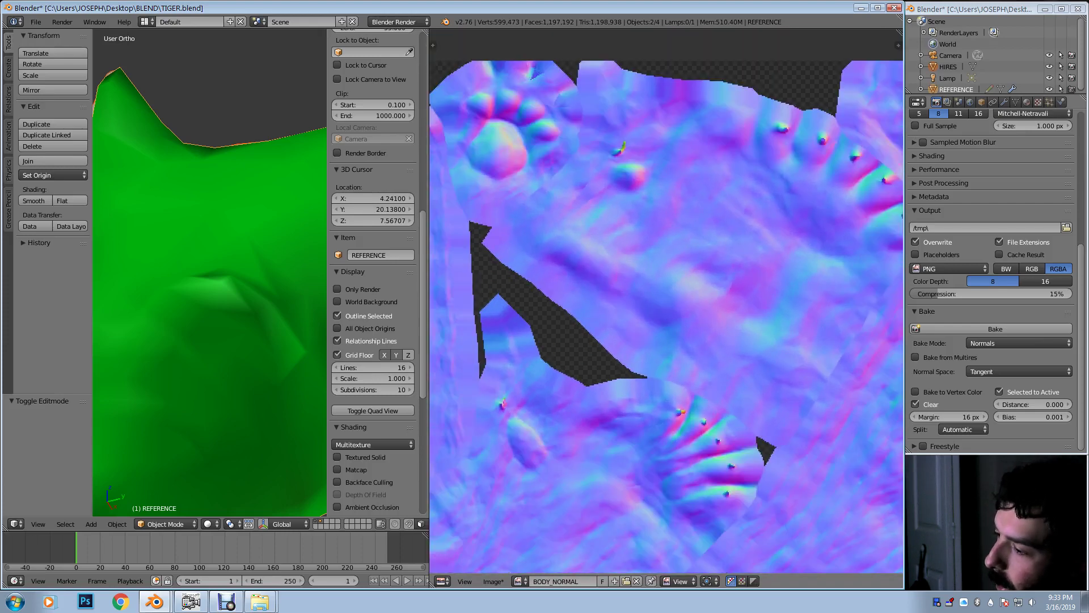
scroll(667, 300, "up", 4)
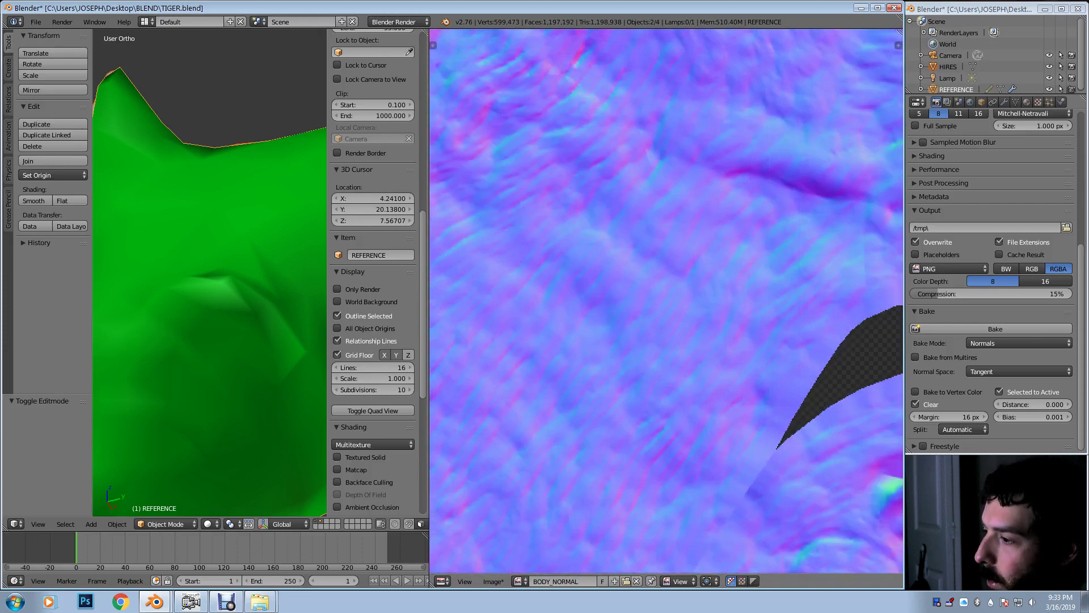
middle_click_drag(709, 397, 684, 479)
middle_click_drag(683, 284, 588, 547)
scroll(667, 301, "up", 4)
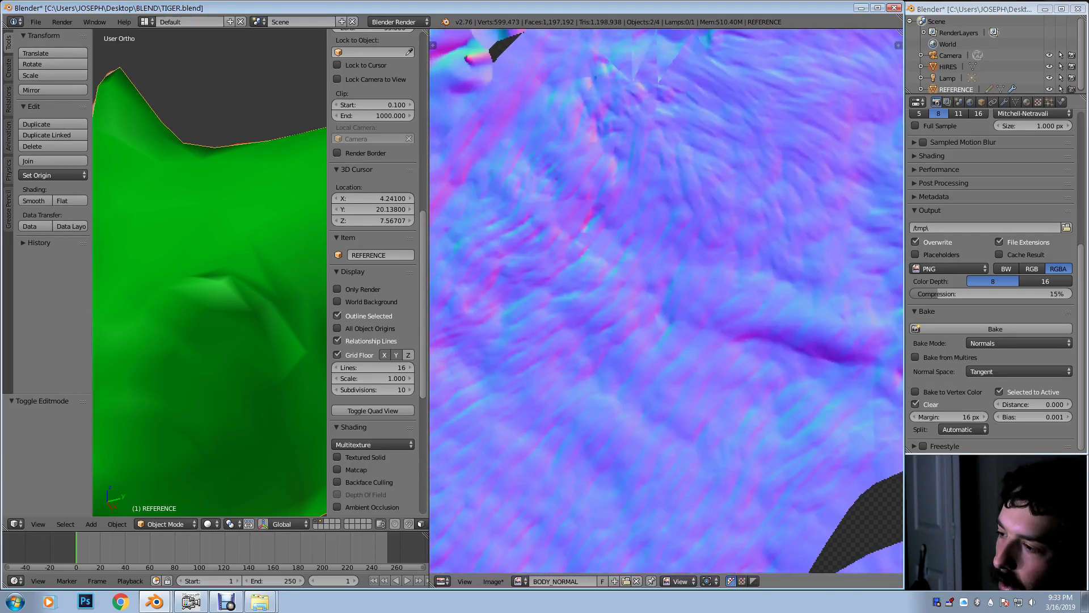
Step: Save the baked normal map as BODY_NORMAL.png in the ADDON\TIGER folder
scroll(666, 300, "down", 3)
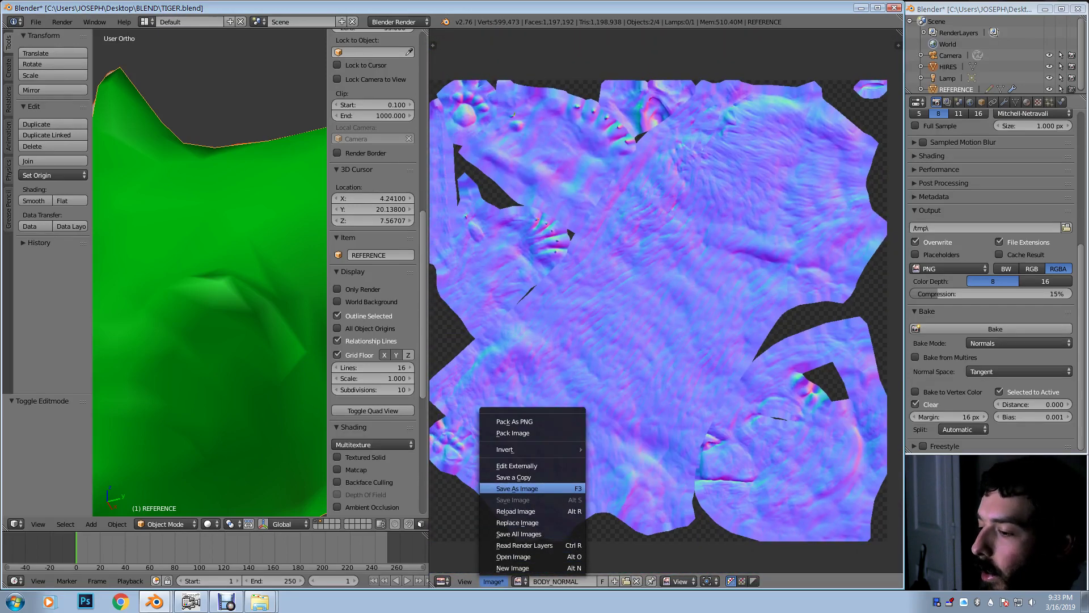
left_click(518, 489)
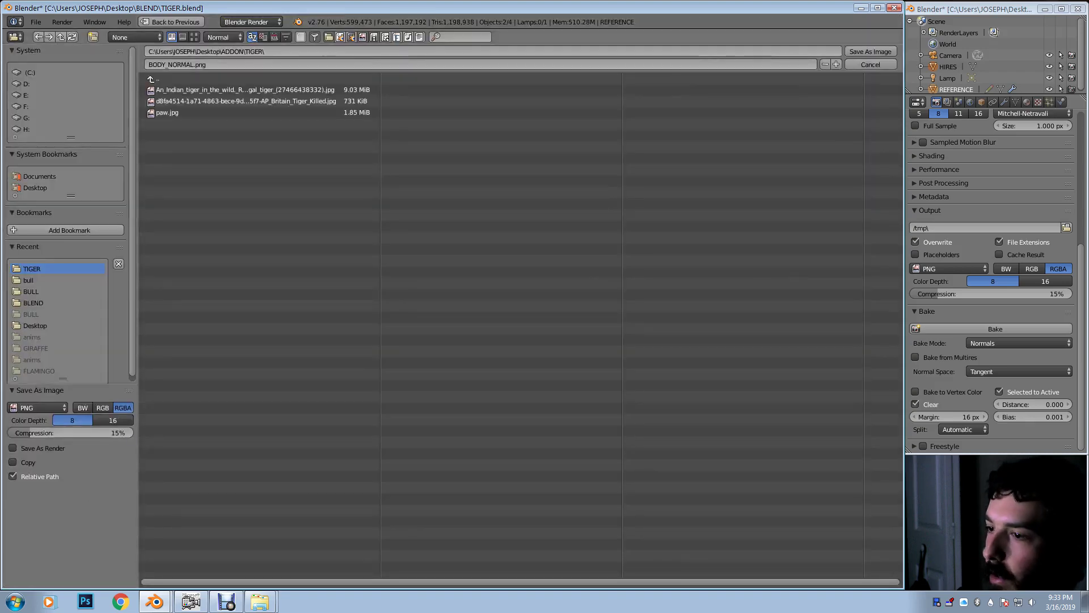
left_click(871, 52)
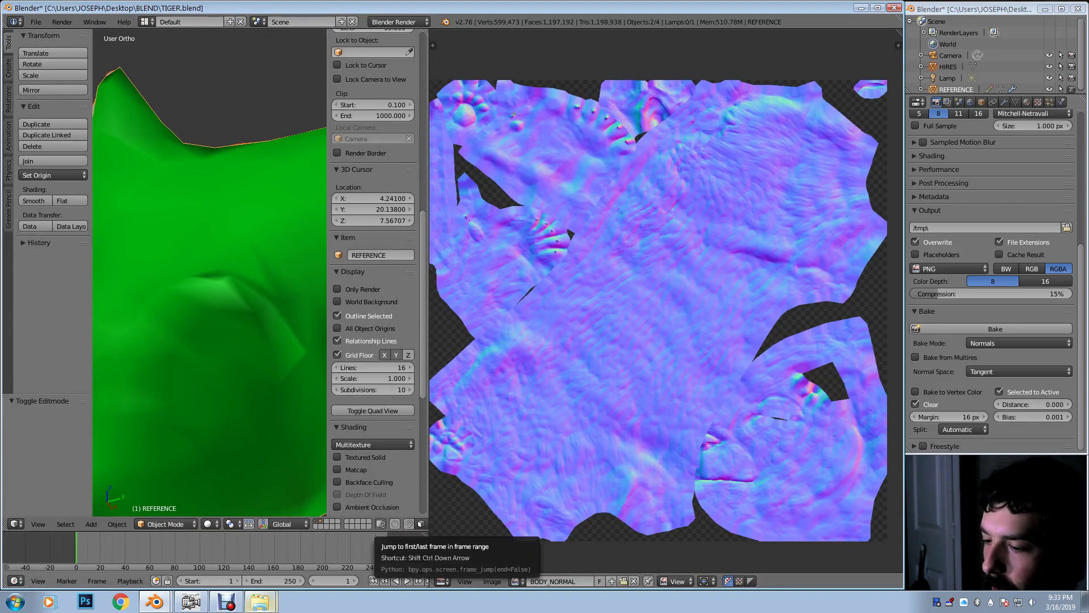
Step: Switch to the TIGER folder in Windows Explorer and view the paw photo and both tiger reference photos
left_click(259, 601)
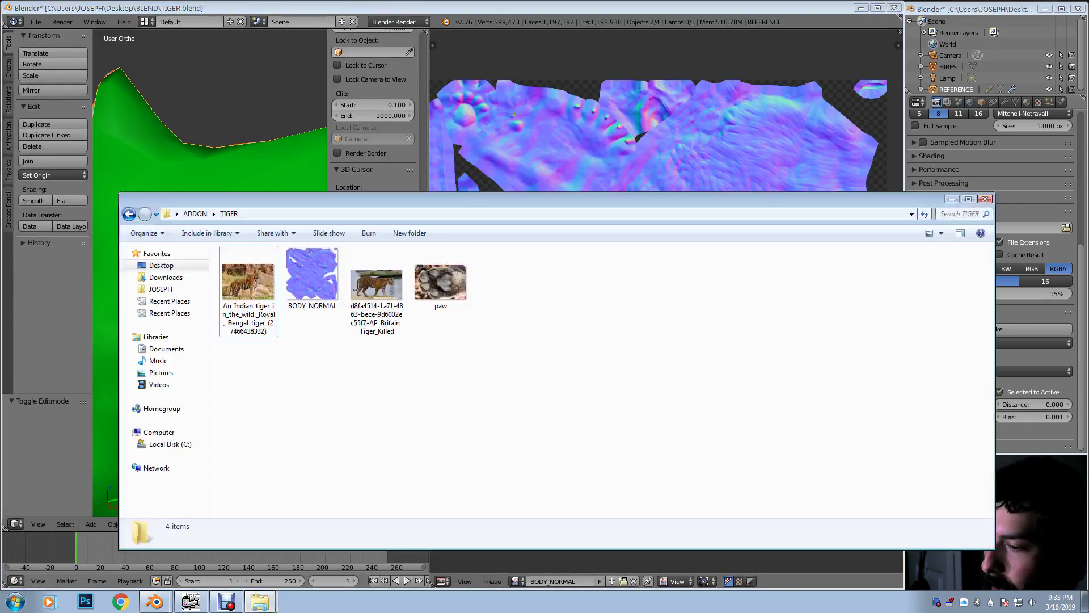
left_click(440, 281)
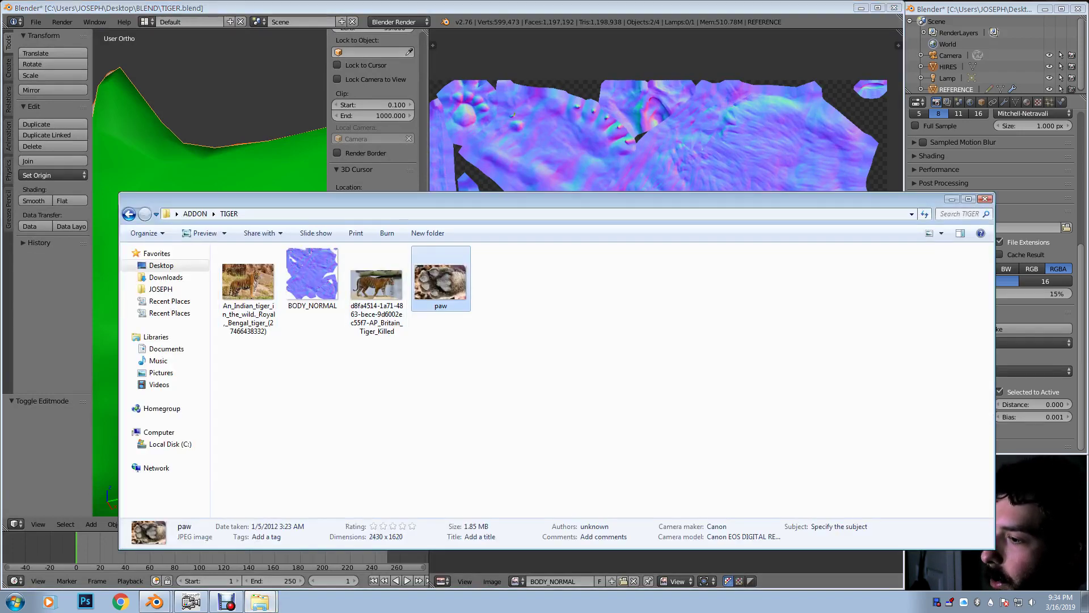
double_click(440, 281)
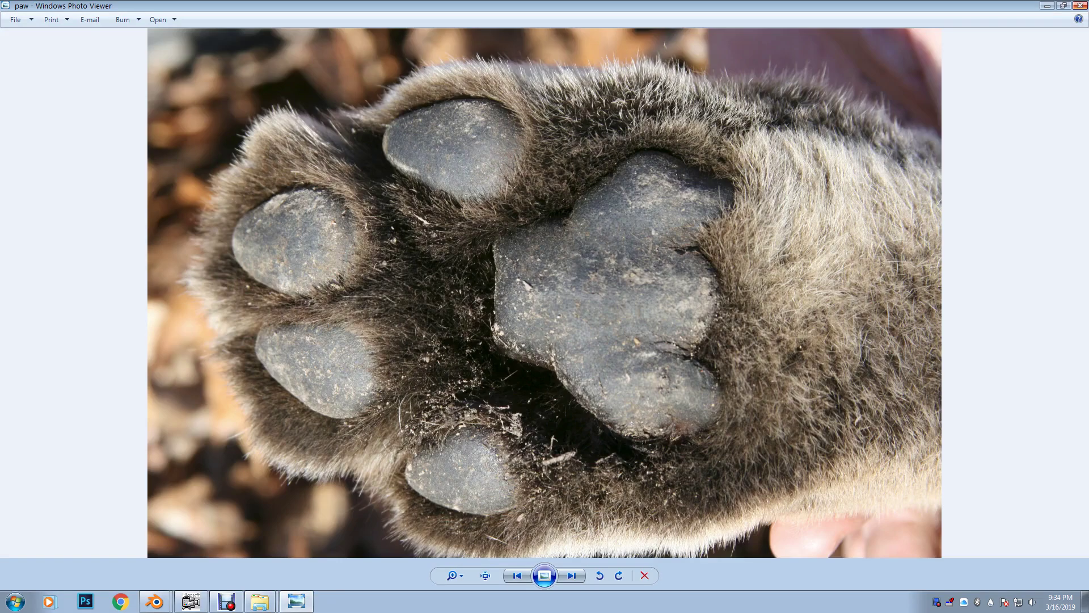
key("alt+F4")
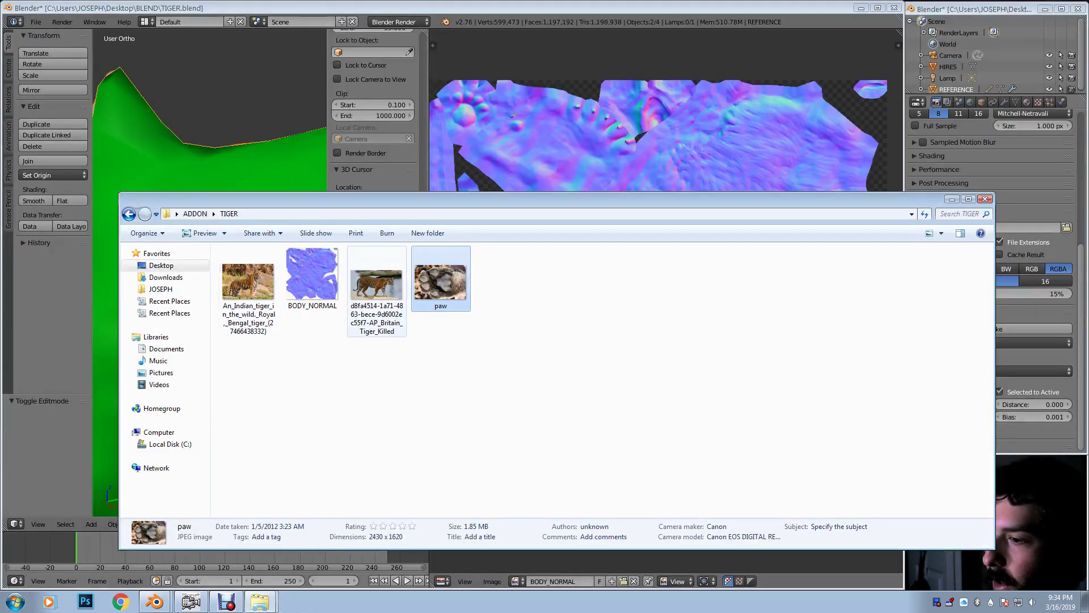
double_click(376, 286)
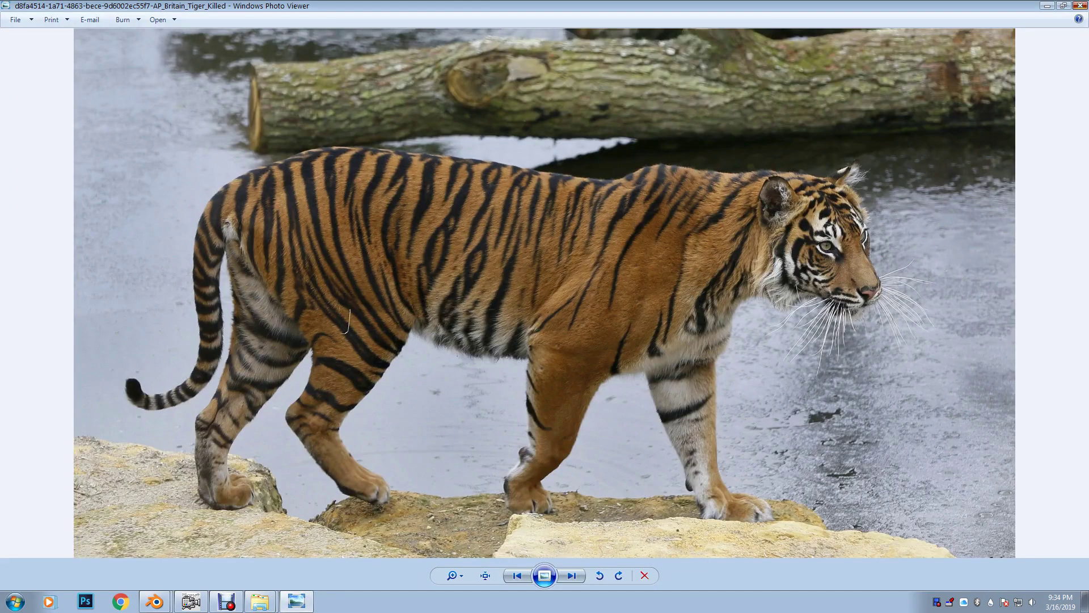
key("alt+F4")
double_click(248, 280)
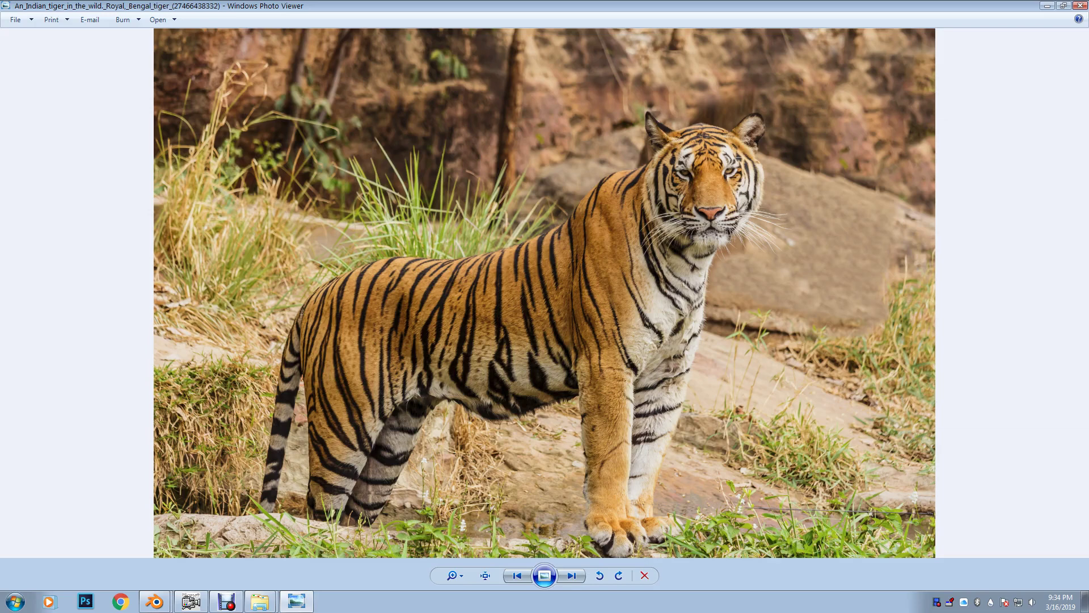
key("alt+F4")
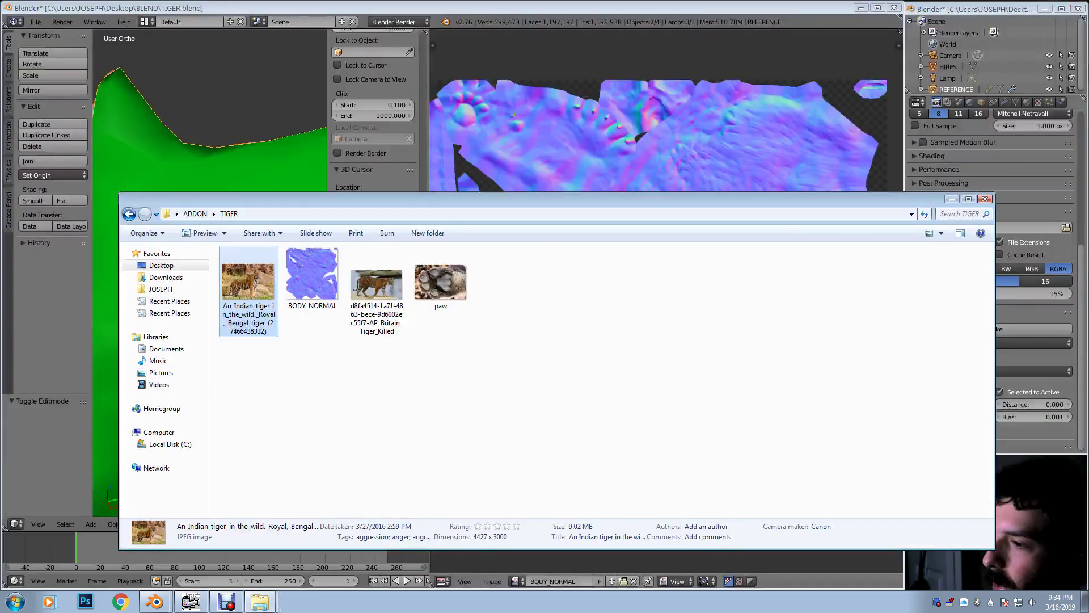
left_click(568, 397)
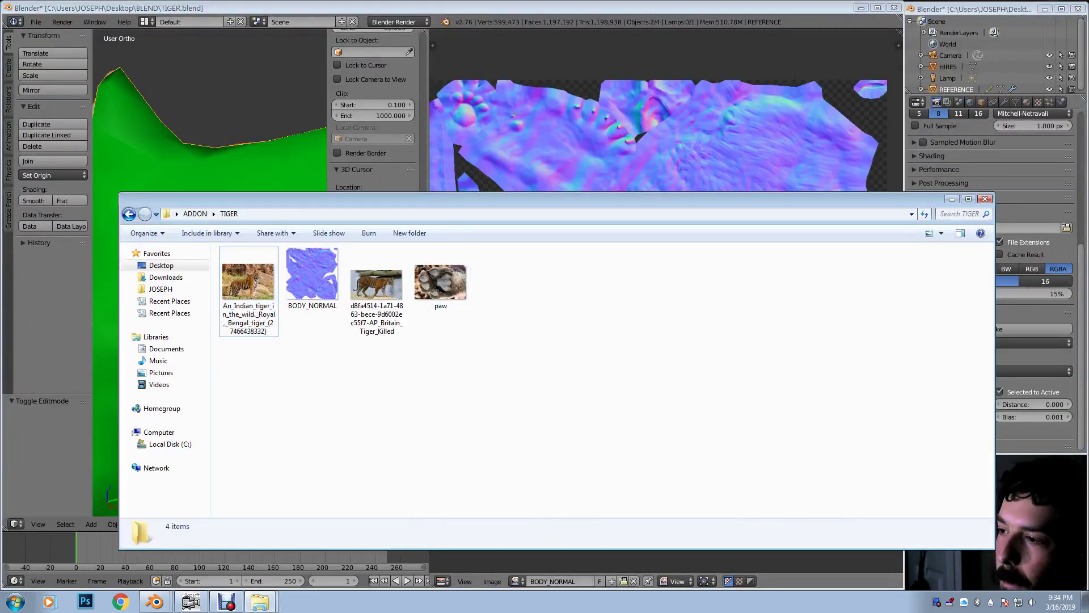
Step: Switch back to Blender and create a new blank image named BODY_ALBEDO
key("alt+Tab")
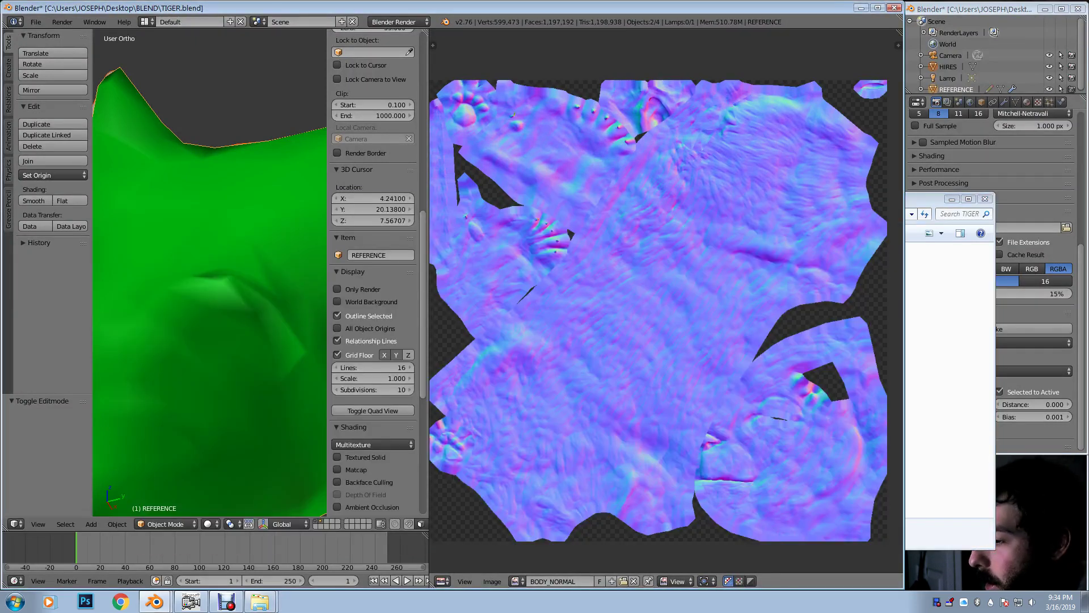
left_click(611, 581)
left_click(652, 485)
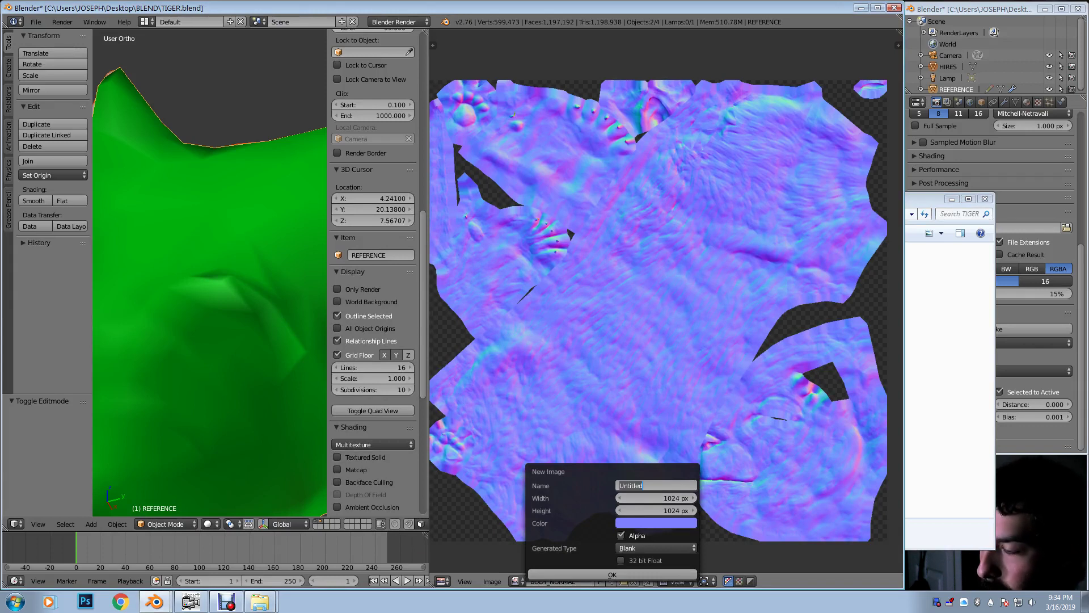
type("BOY")
type("Y_AL")
type("BEDO")
key("Return")
key("Return")
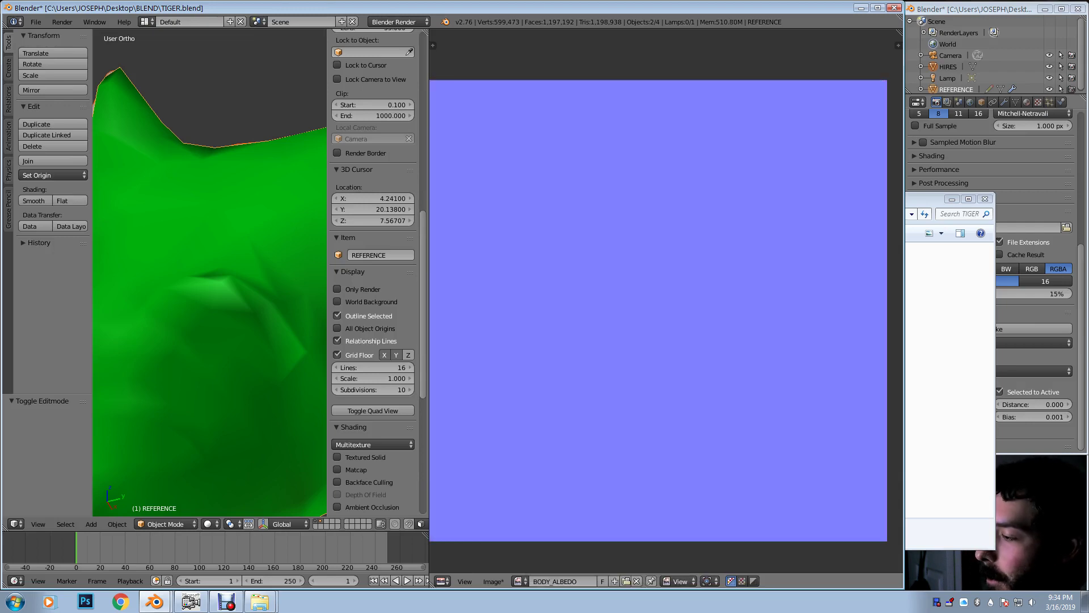
key("alt+Tab")
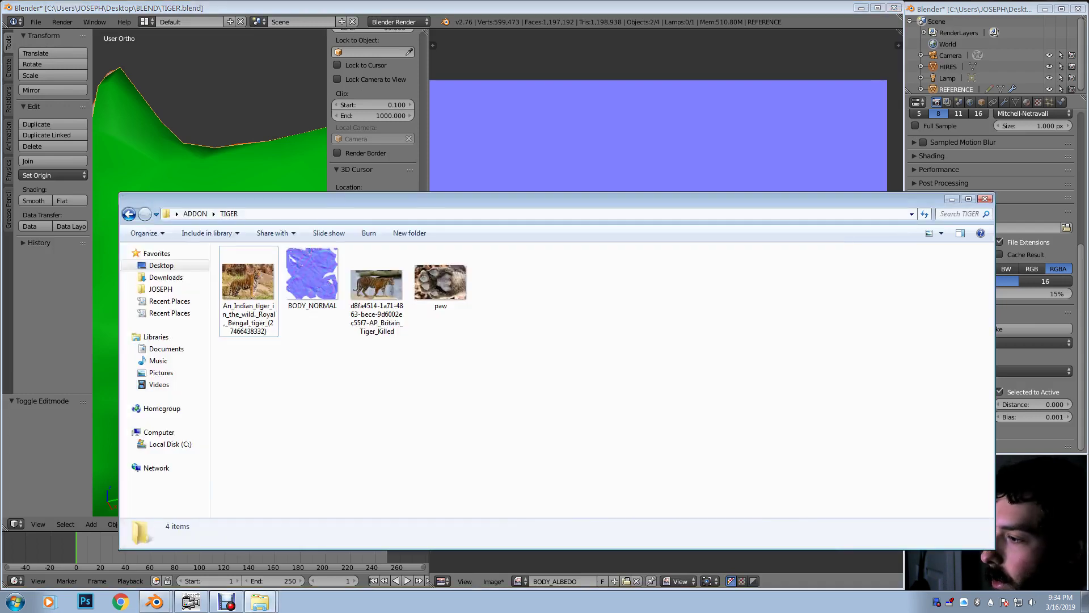
left_click_drag(568, 200, 496, 188)
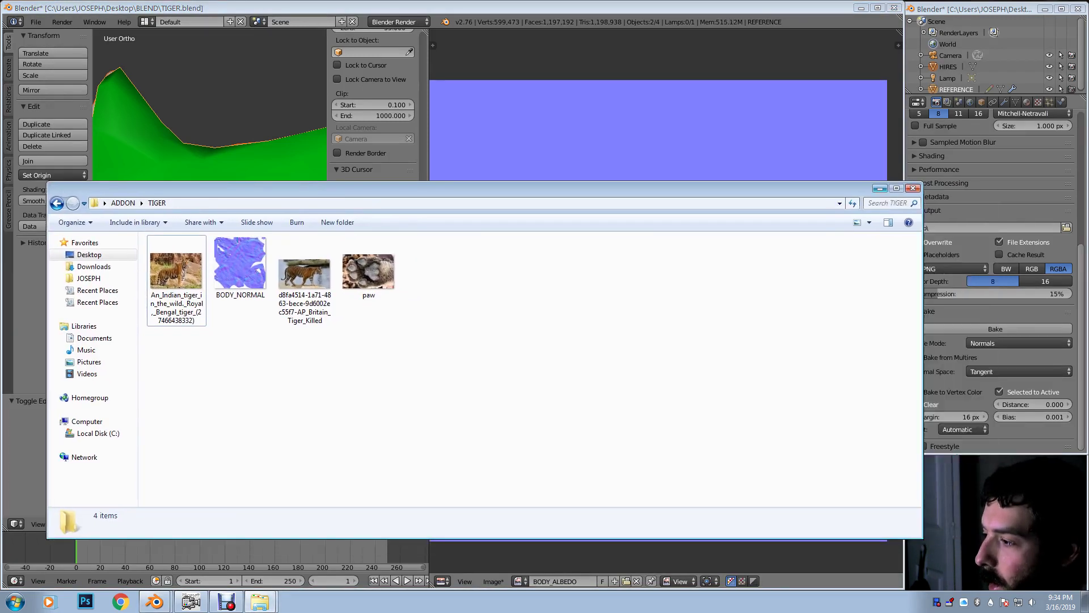
key("alt+Tab")
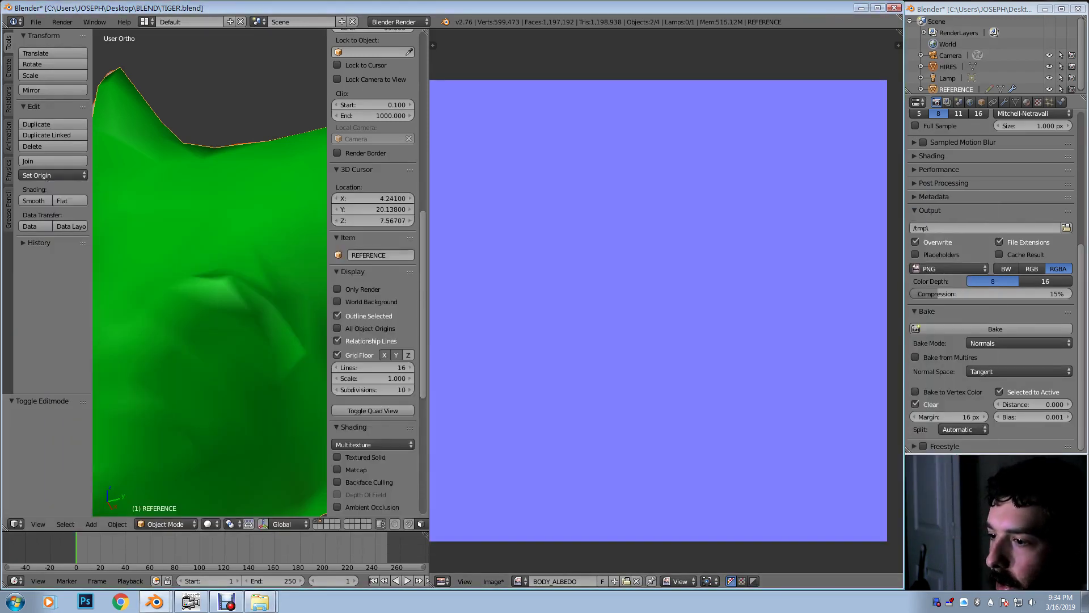
Step: Switch the REFERENCE object to Texture Paint mode
left_click(165, 523)
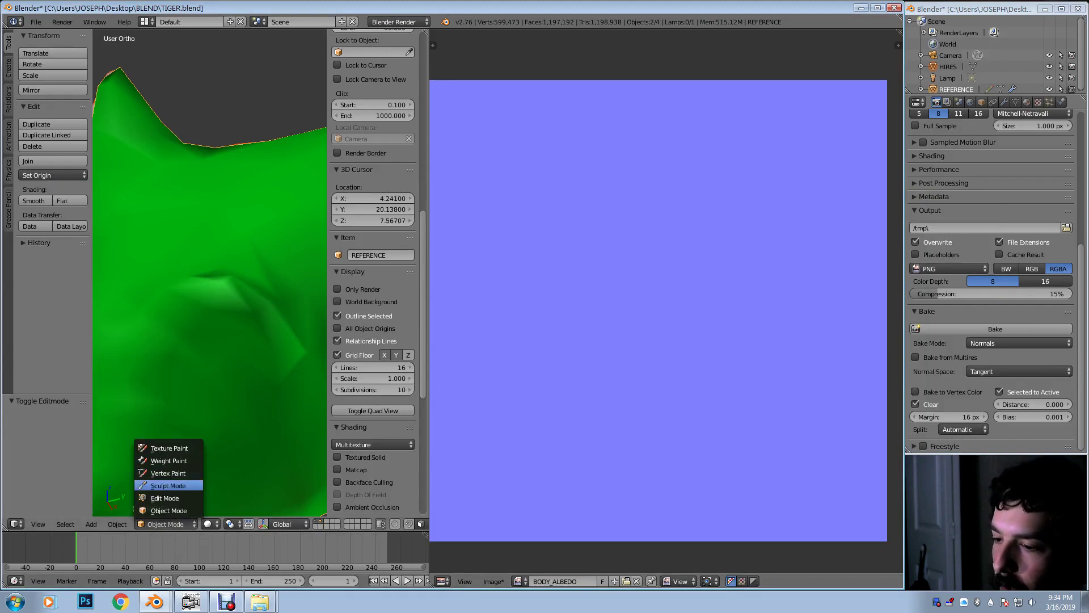
left_click(169, 448)
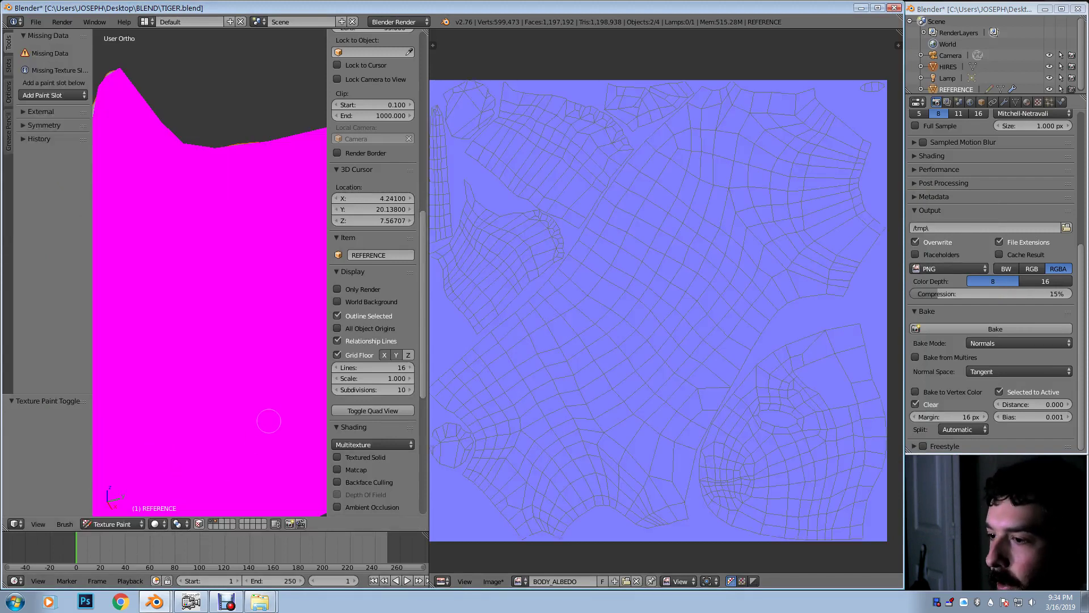
scroll(278, 397, "down", 2)
scroll(261, 431, "down", 1)
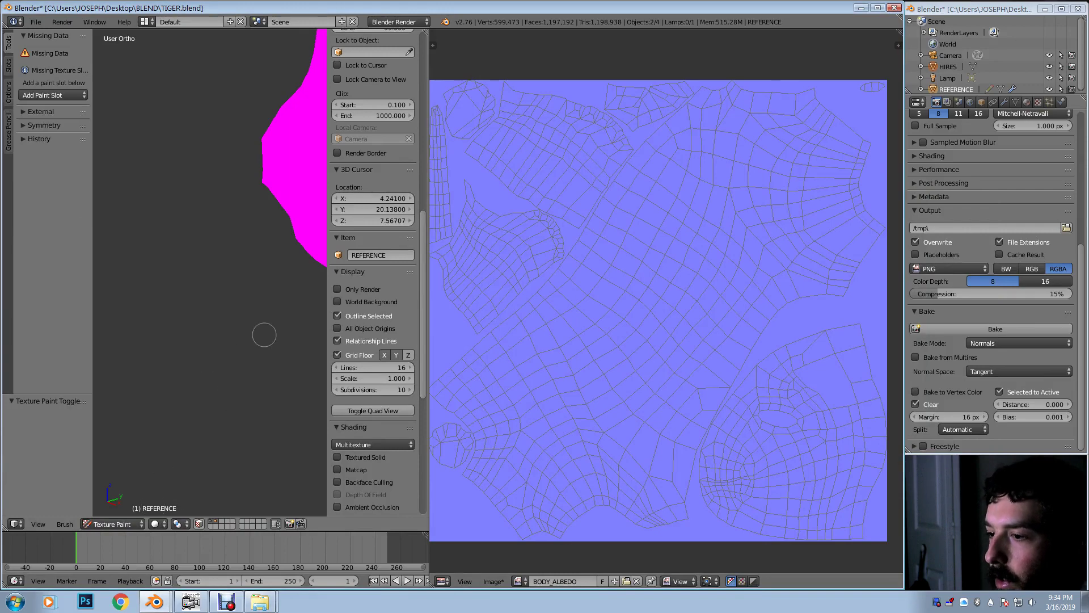
scroll(225, 351, "up", 4)
scroll(217, 359, "down", 1)
Step: Switch the REFERENCE object to Edit Mode and select the four eyeball faces on the tiger's head
left_click(112, 523)
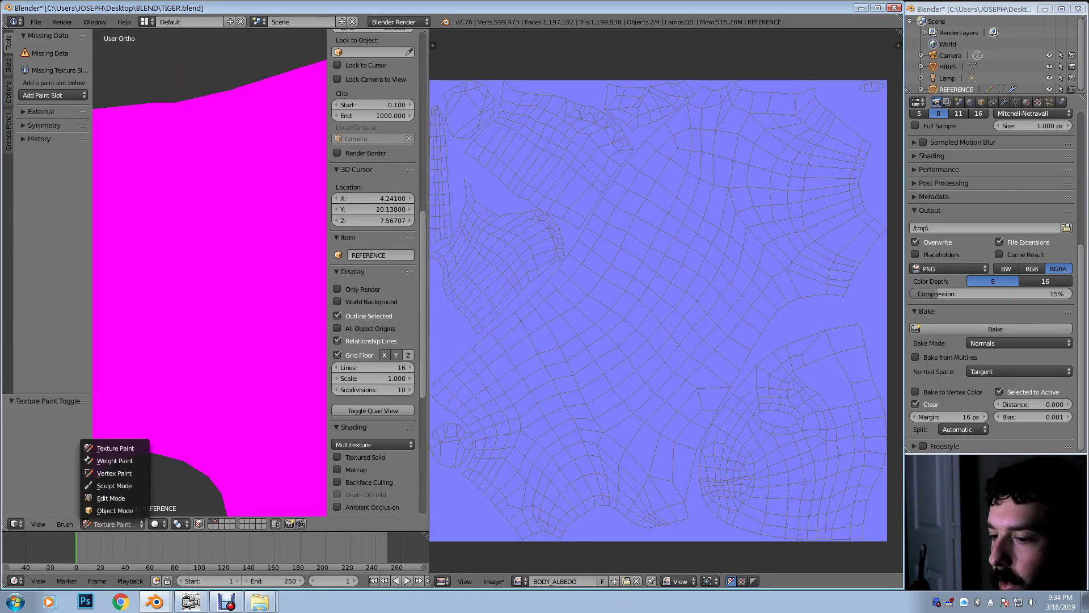
left_click(111, 498)
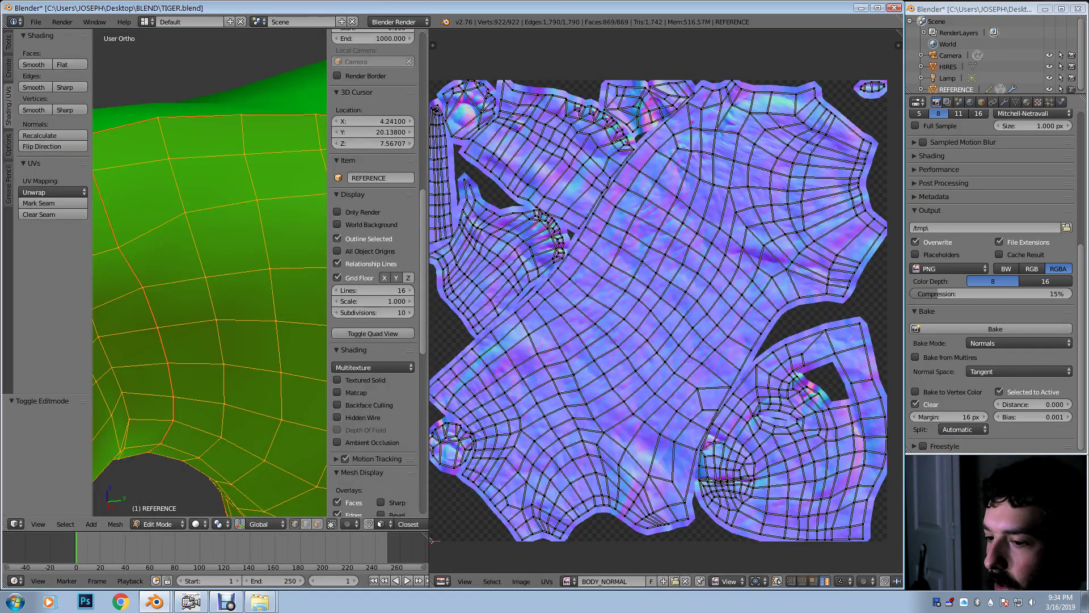
scroll(210, 273, "down", 3)
middle_click_drag(170, 284, 356, 282, "shift")
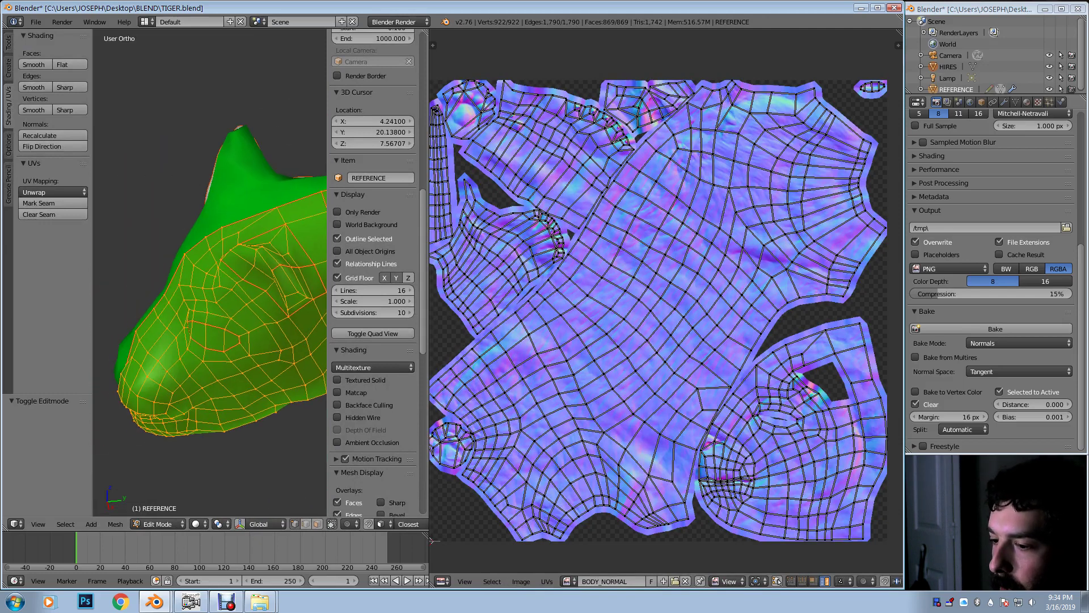
key("3")
right_click(231, 339)
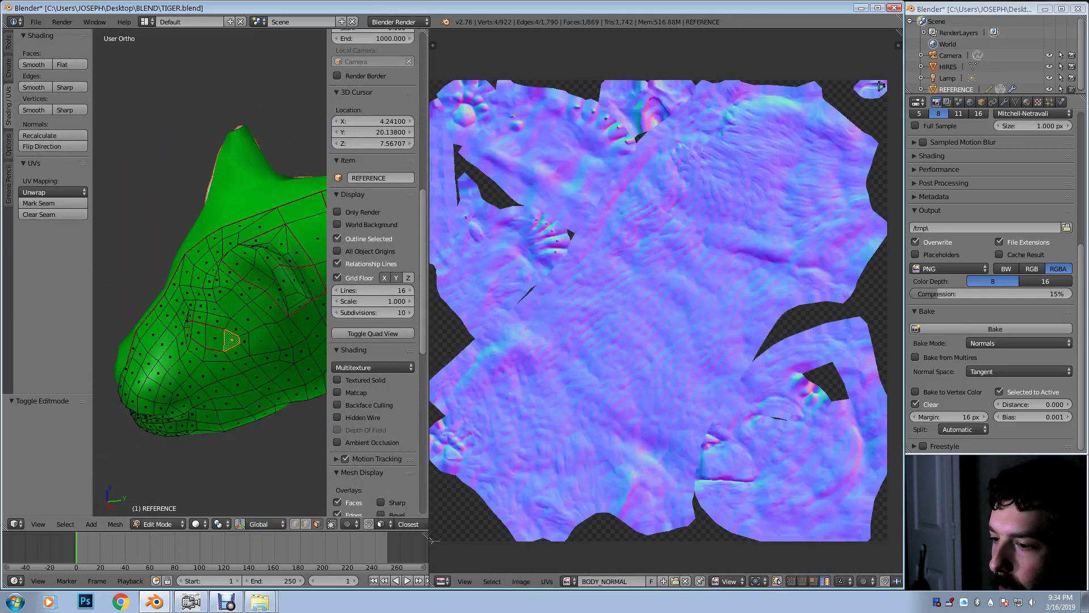
right_click(215, 339, "shift")
right_click(199, 333, "shift")
right_click(190, 328, "shift")
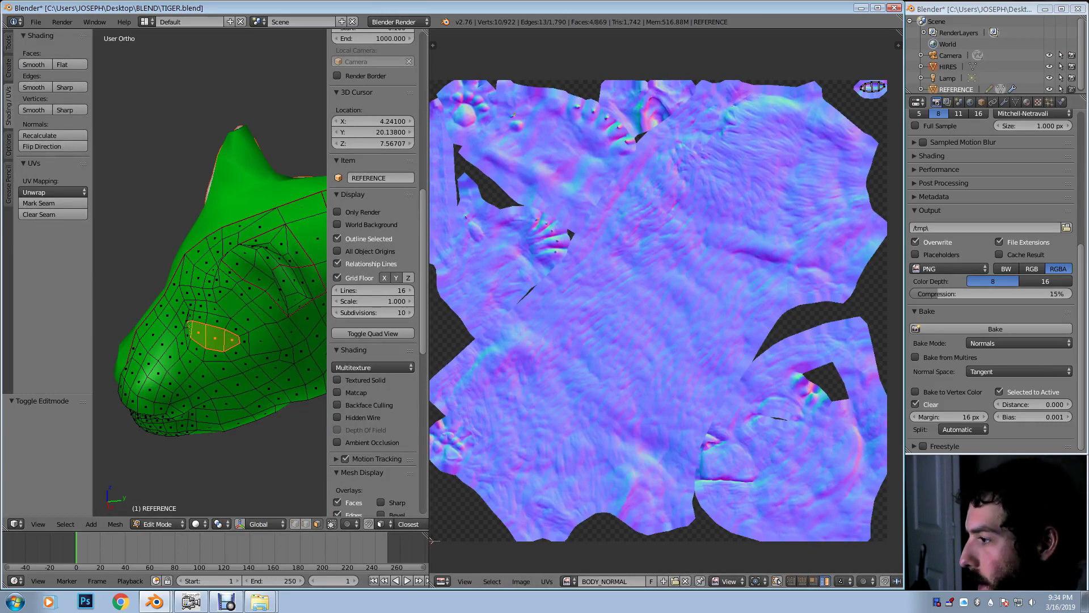
Step: Add a second material slot to REFERENCE with a new material named EYEBALL_L
left_click(1027, 102)
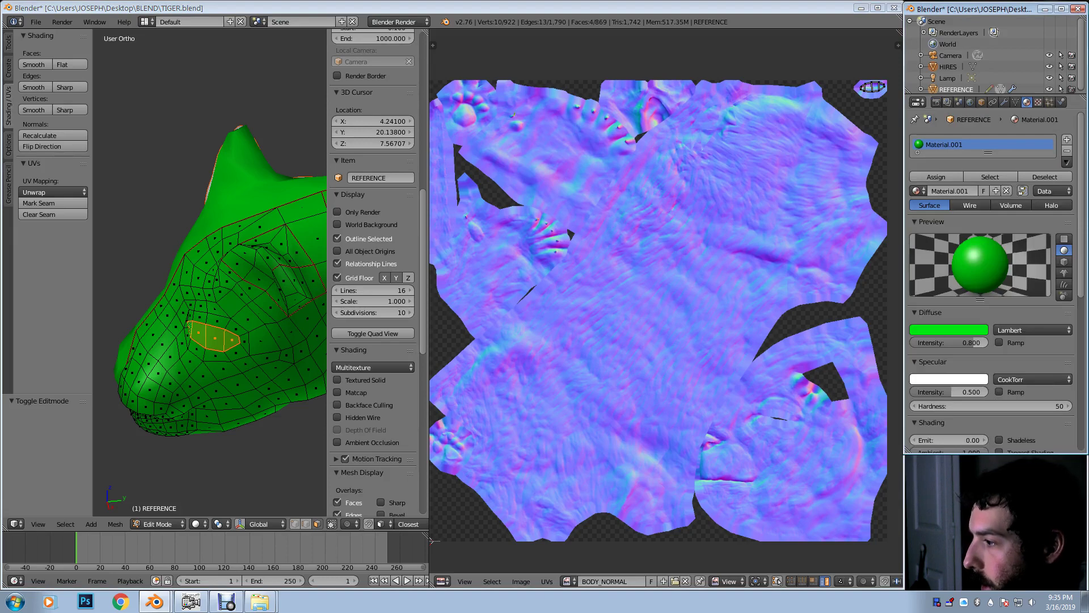
left_click(1066, 139)
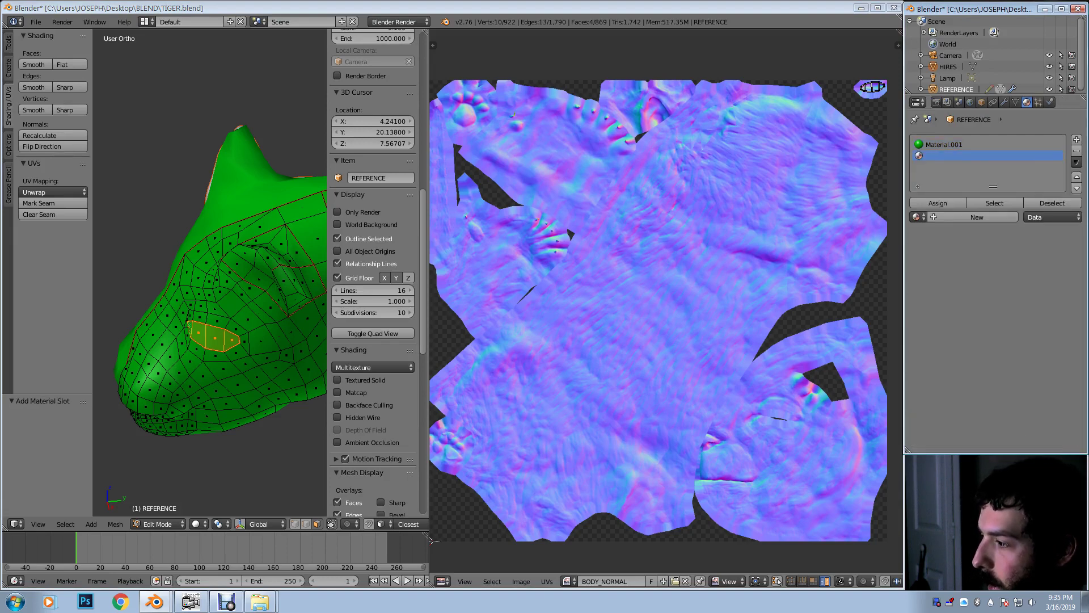
left_click(977, 217)
double_click(944, 155)
type("EYEBALL_L")
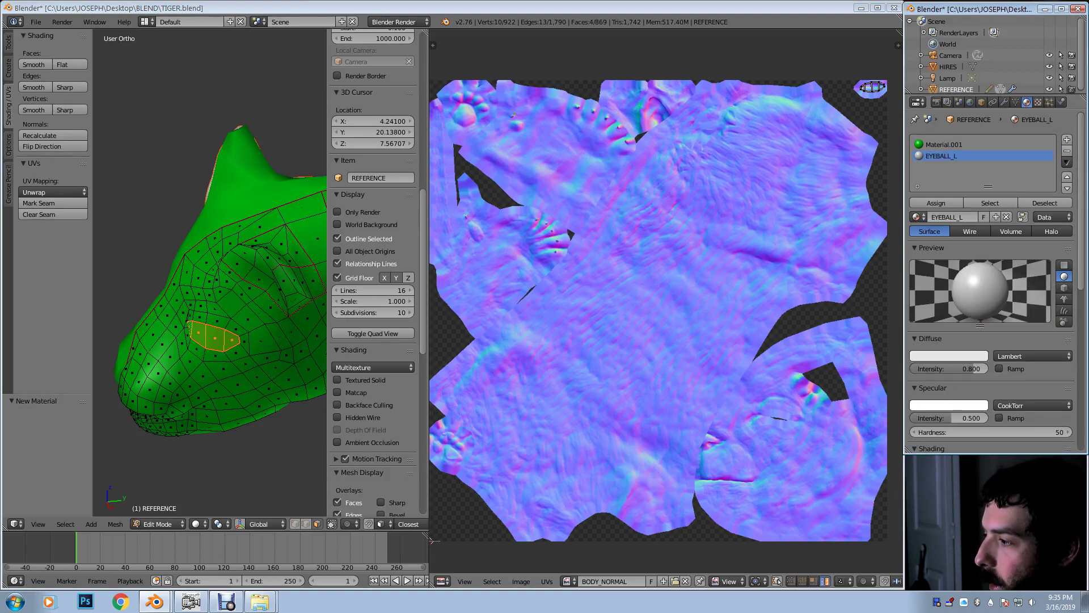
Step: Rename the green material Material.001 as BODY
left_click(945, 144)
double_click(944, 144)
type("BOD")
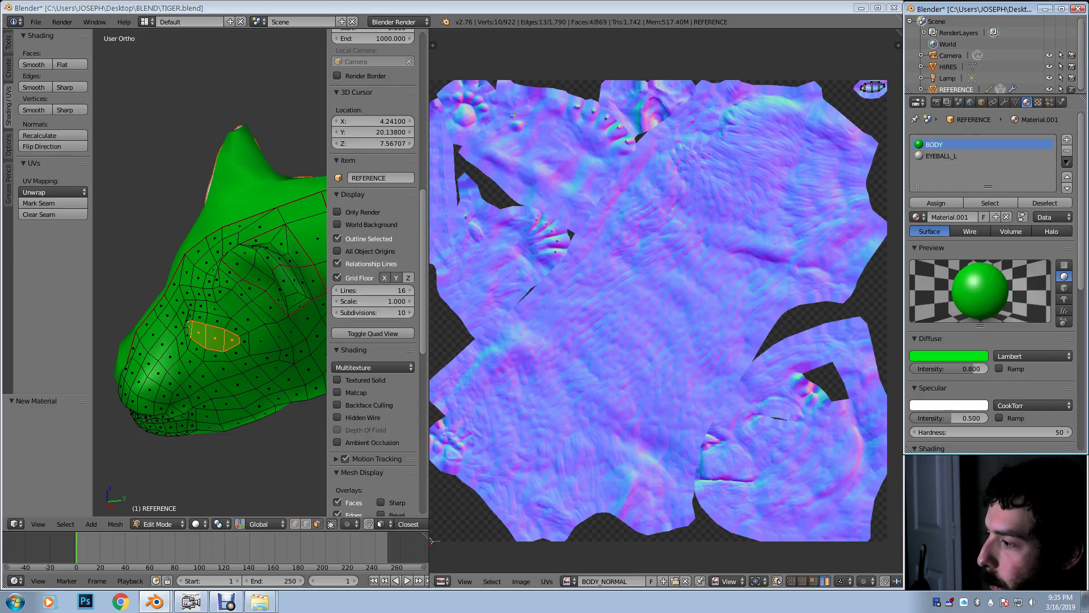
type("Y")
key("Return")
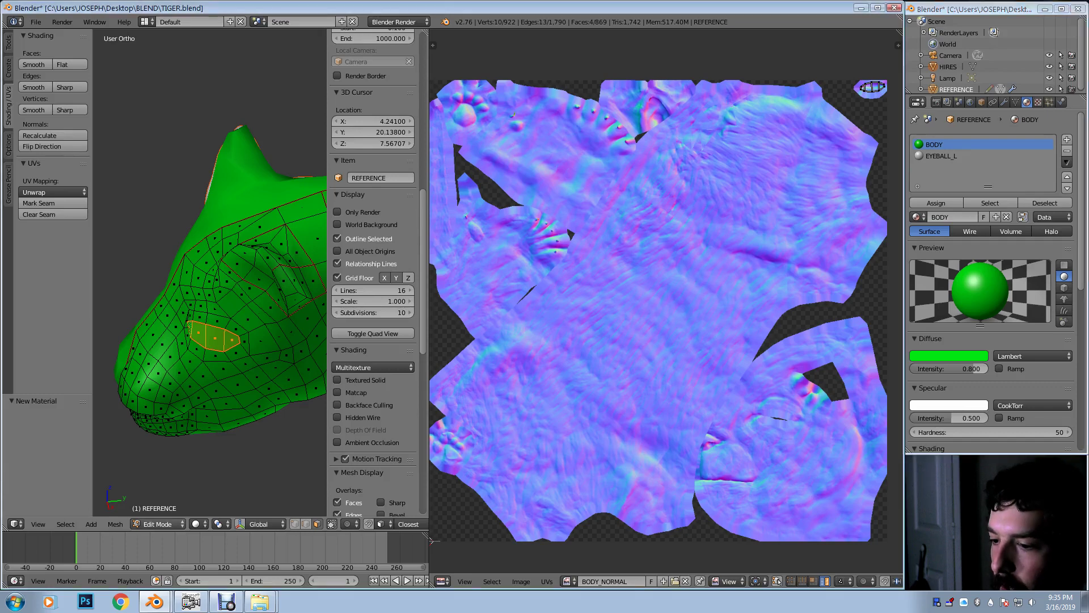
Step: Return REFERENCE to Object Mode and apply its Mirror modifier
key("Tab")
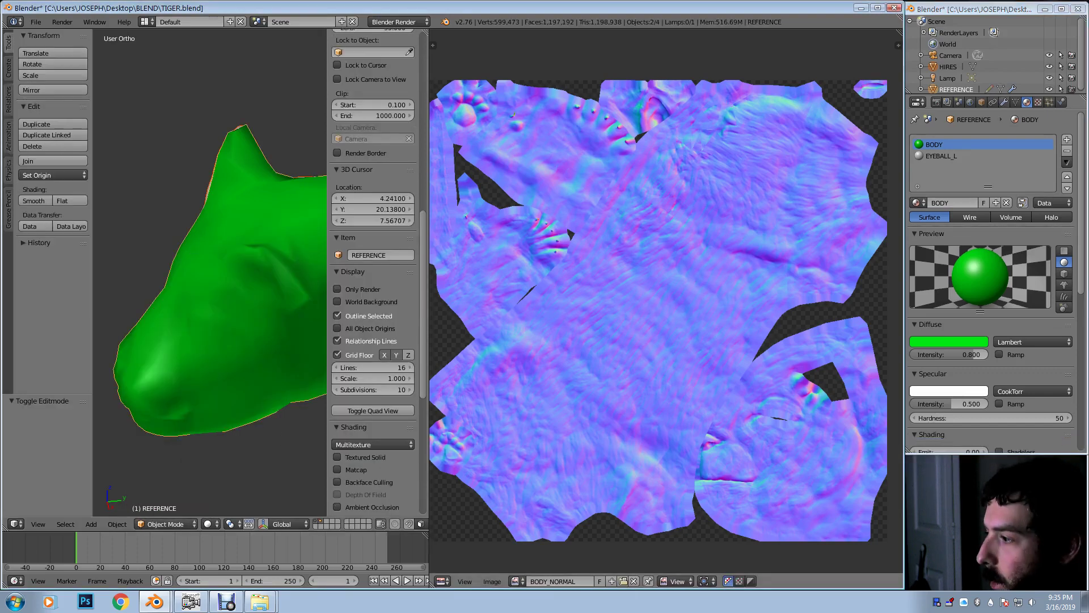
left_click(1004, 103)
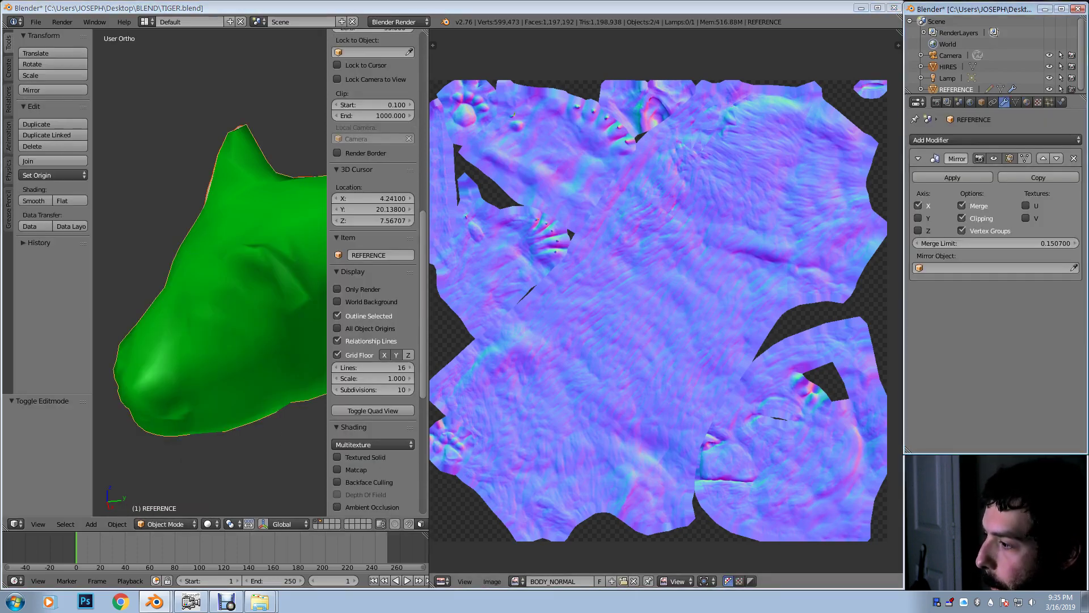
left_click(953, 177)
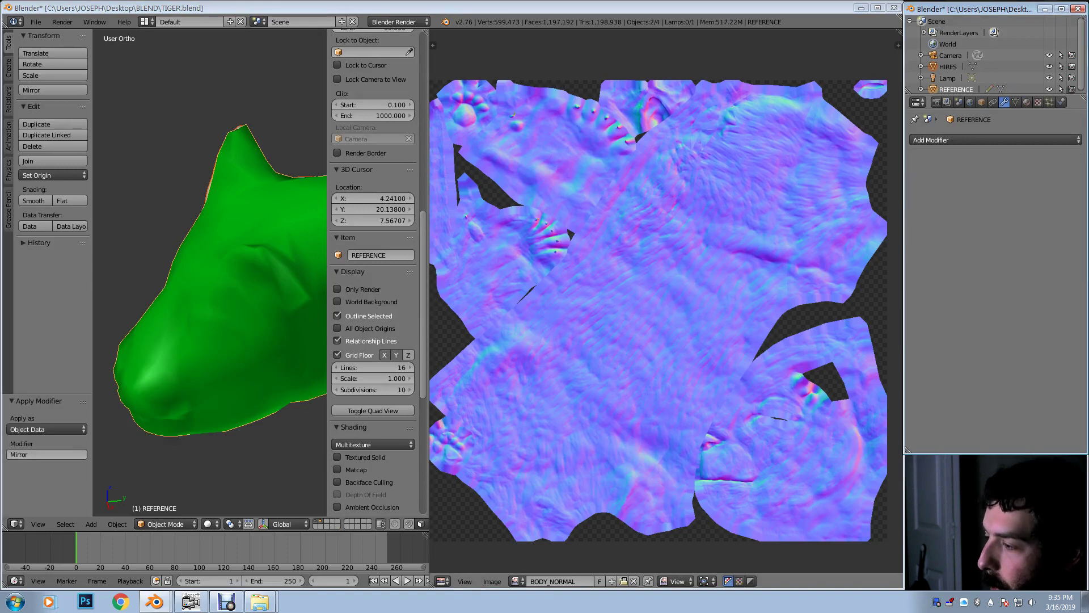
mouse_move(216, 272)
middle_mouse_down()
mouse_move(258, 250)
mouse_move(212, 259)
middle_mouse_up()
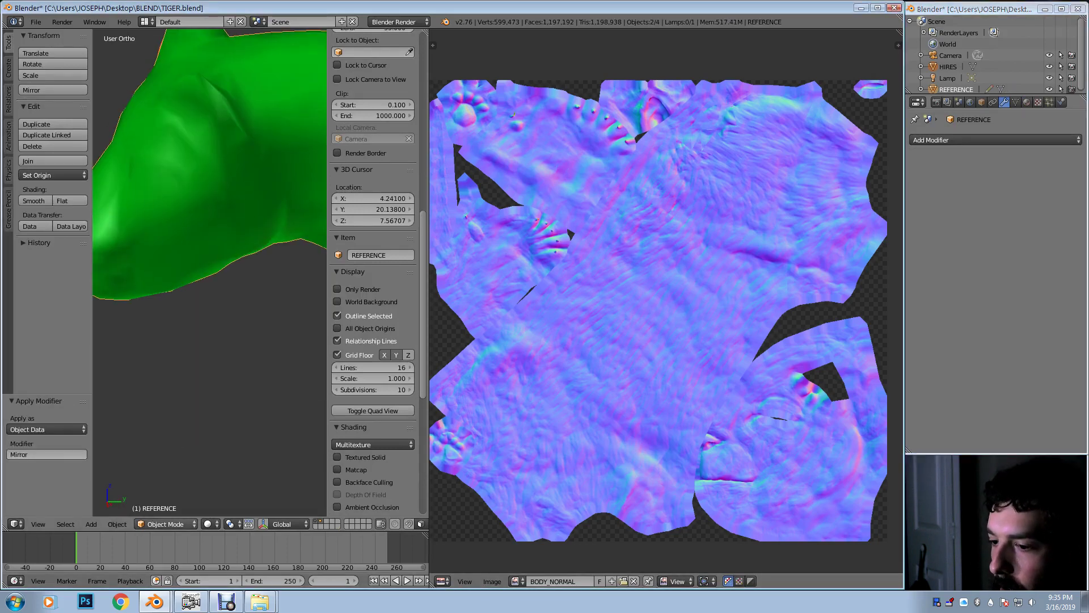
Step: Put REFERENCE back in Edit Mode, widen the 3D viewport and show the face in front orthographic view
left_click(165, 524)
left_click(164, 498)
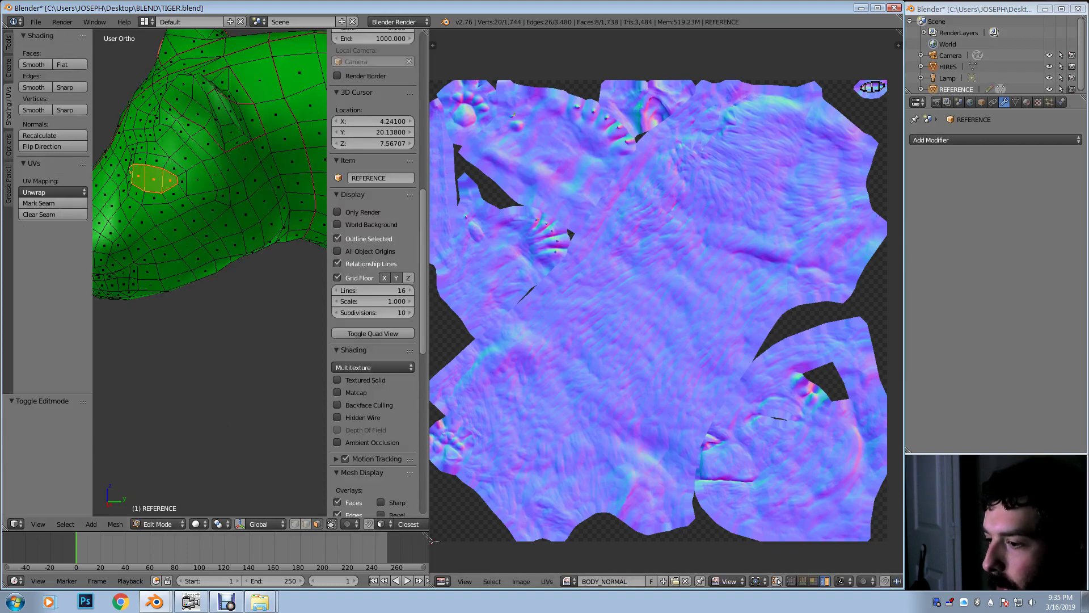
left_click_drag(432, 539, 883, 537)
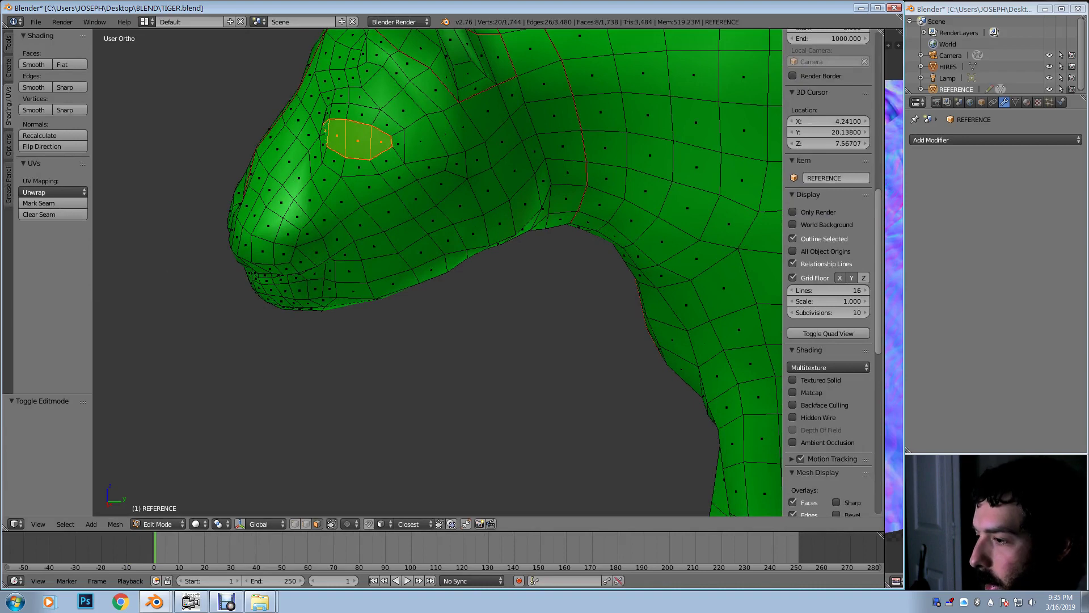
key("KP_1")
scroll(437, 272, "down", 8)
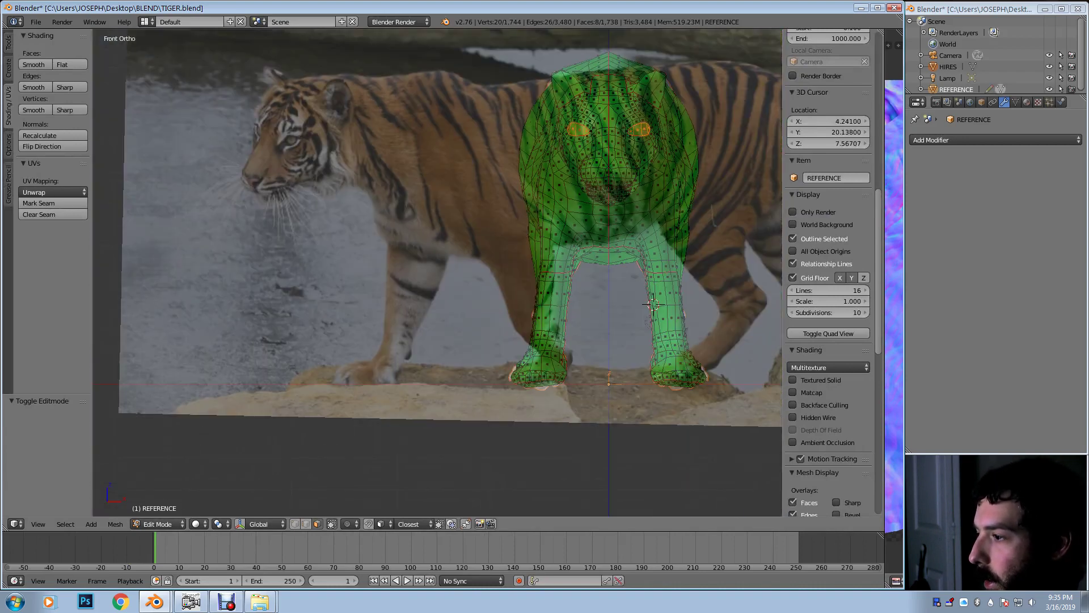
middle_click_drag(567, 239, 432, 274, "shift")
scroll(437, 272, "up", 3)
scroll(575, 389, "up", 3)
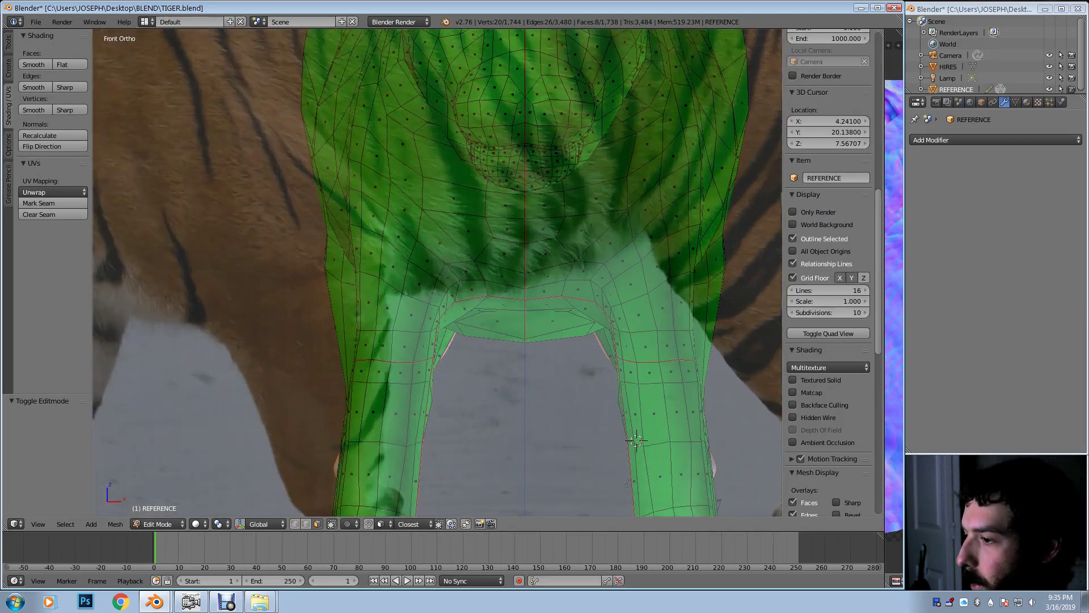
middle_click_drag(575, 388, 552, 429, "shift")
scroll(553, 429, "up", 2)
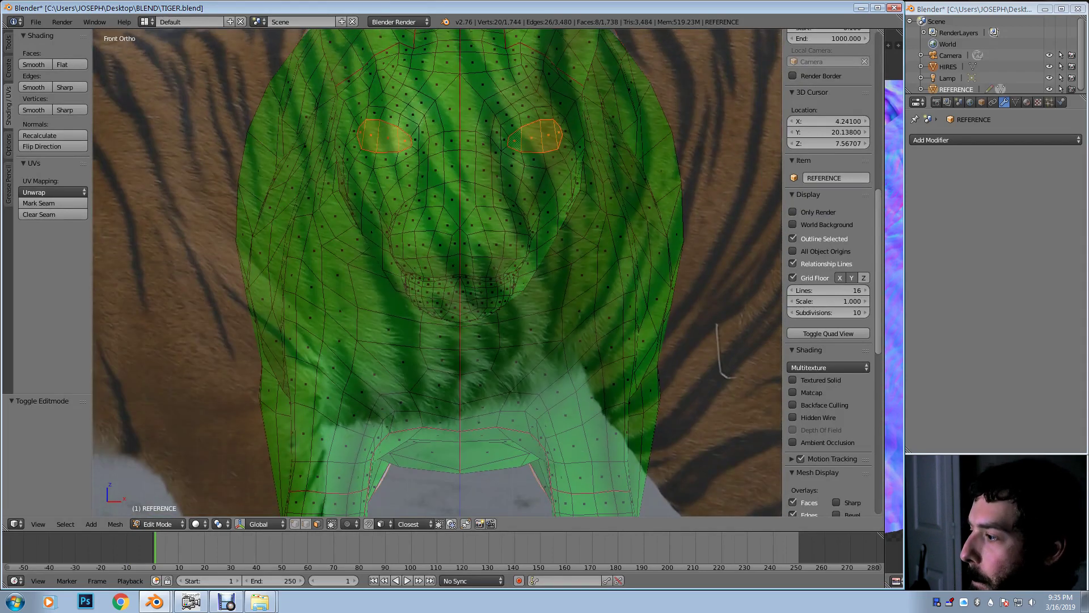
Step: Add a third material slot with a new material named EYEBALL_R
left_click(1027, 102)
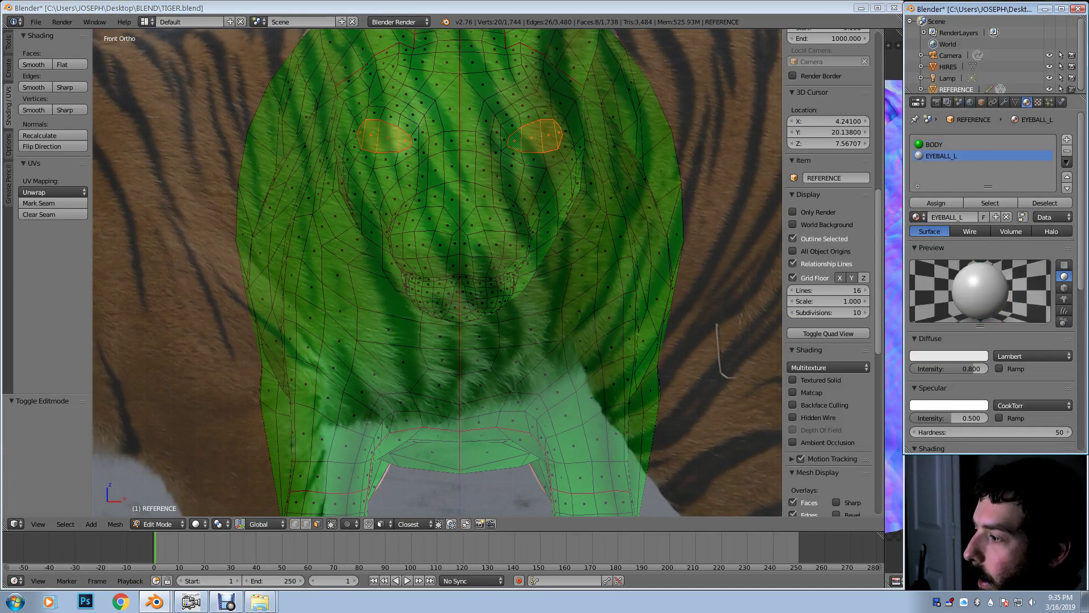
left_click(1067, 139)
left_click(977, 217)
double_click(945, 167)
type("EYEBALL_R")
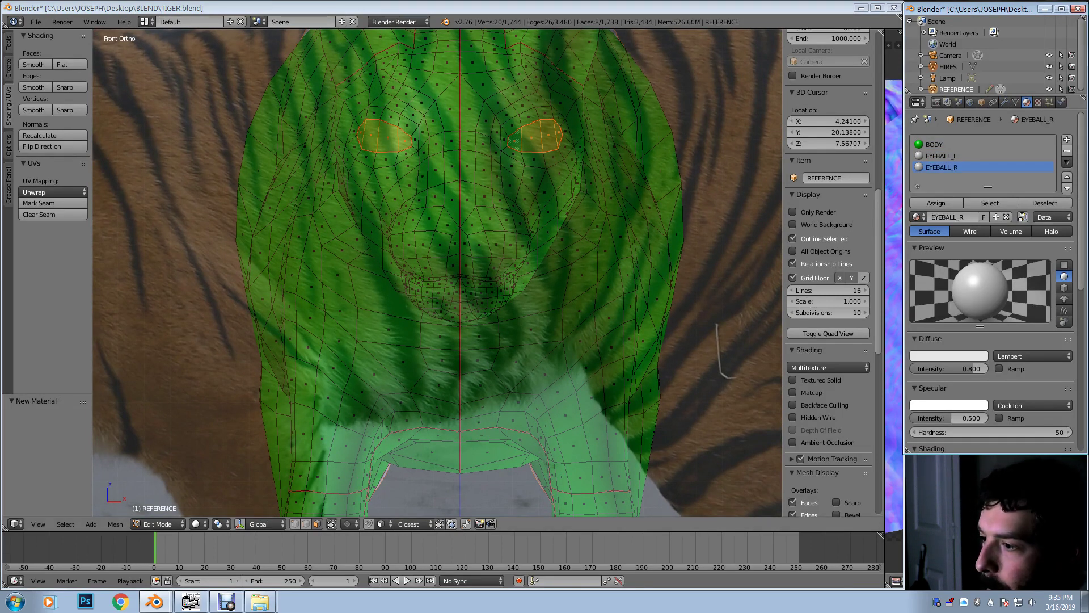
Step: Select the four faces of the tiger's right eye and assign the EYEBALL_R material to them
right_click(405, 140)
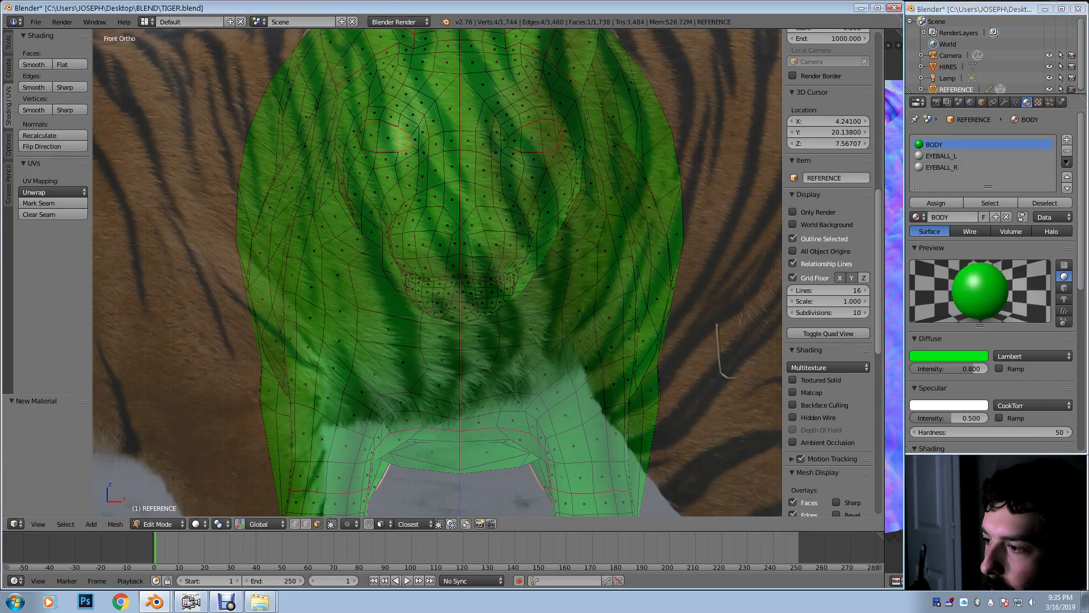
right_click(388, 137, "shift")
right_click(371, 135, "shift")
right_click(362, 136, "shift")
left_click(936, 203)
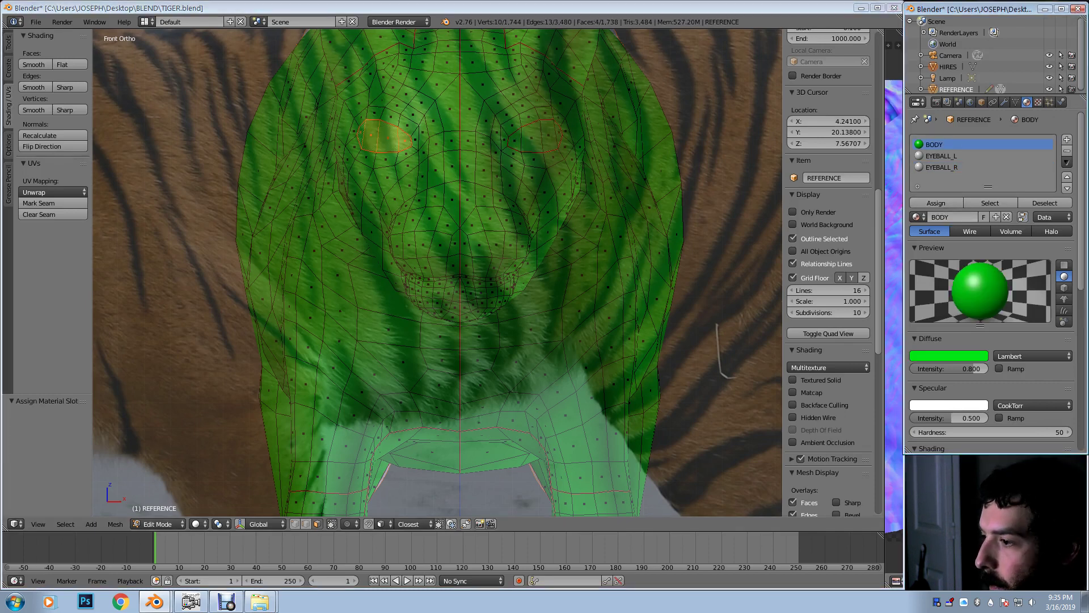
left_click(942, 166)
left_click(936, 203)
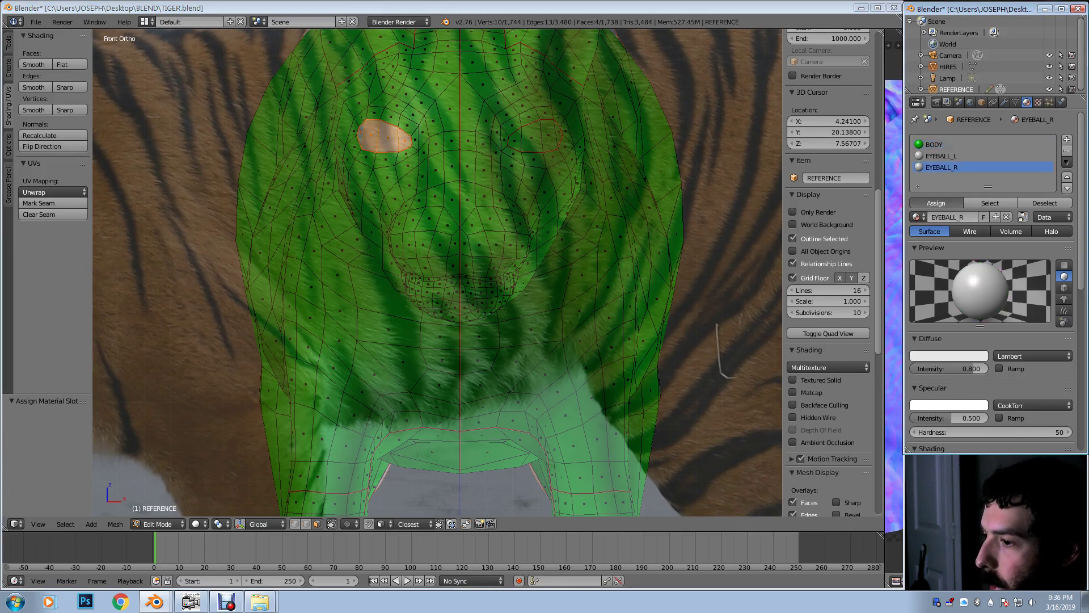
Step: Select the four faces of the tiger's left eye and assign the EYEBALL_L material to them
right_click(517, 139)
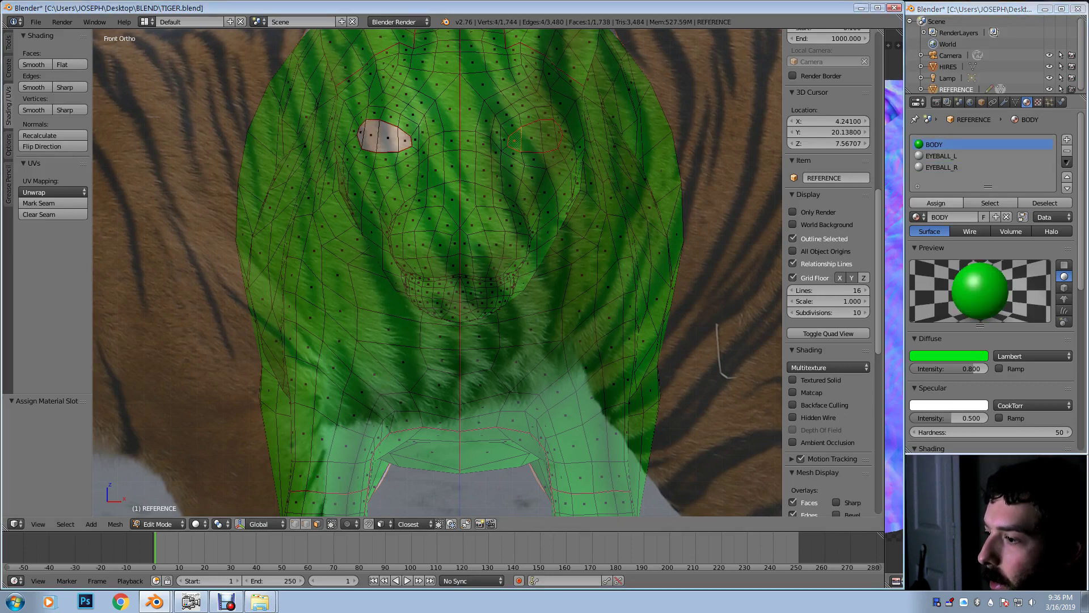
right_click(532, 138, "shift")
right_click(549, 135, "shift")
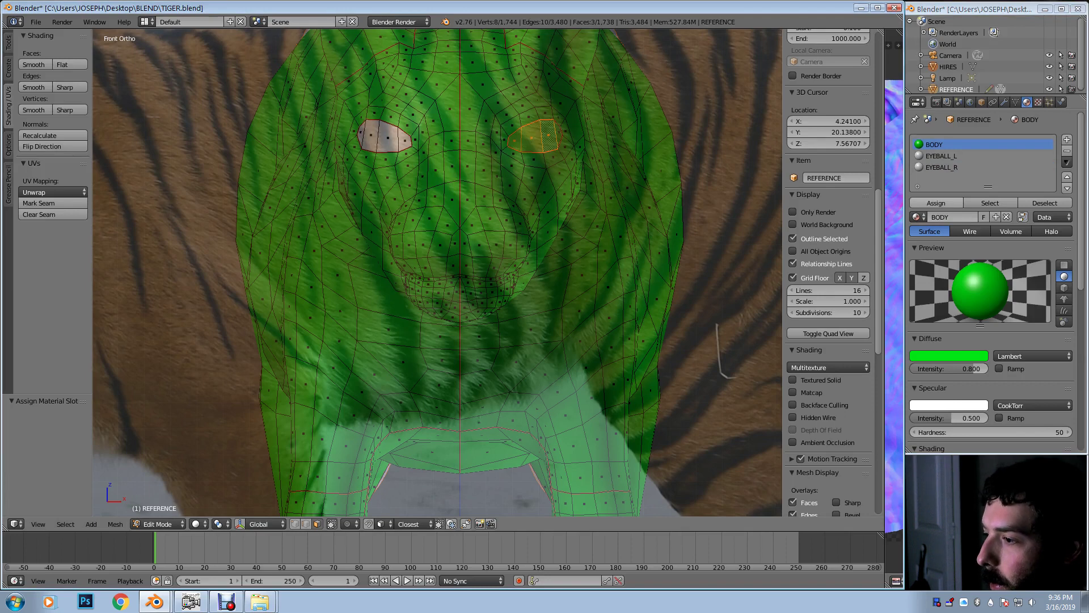
right_click(556, 135, "shift")
left_click(942, 156)
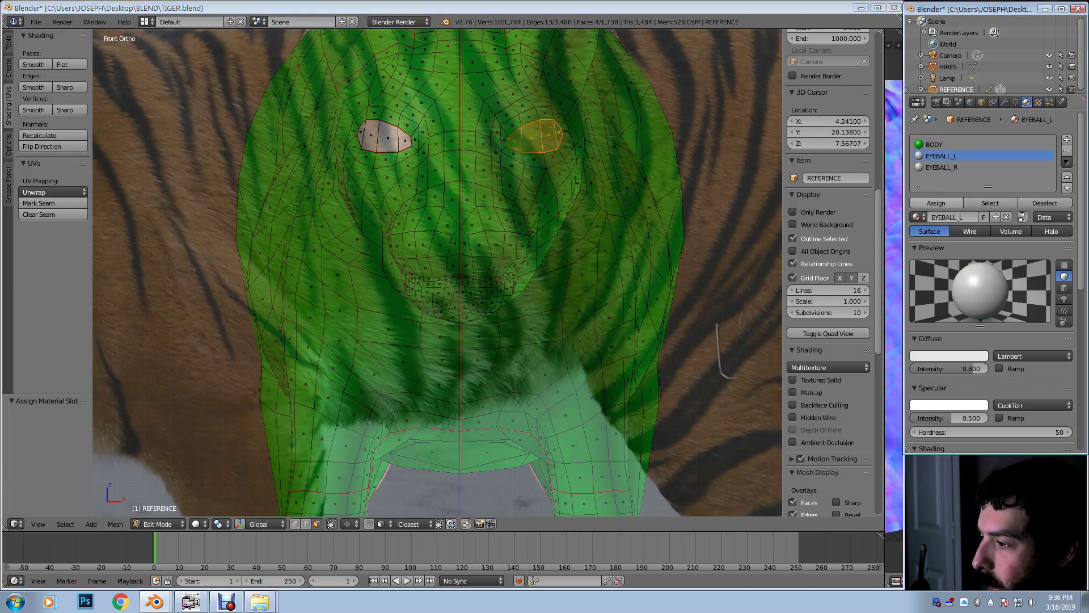
left_click(936, 203)
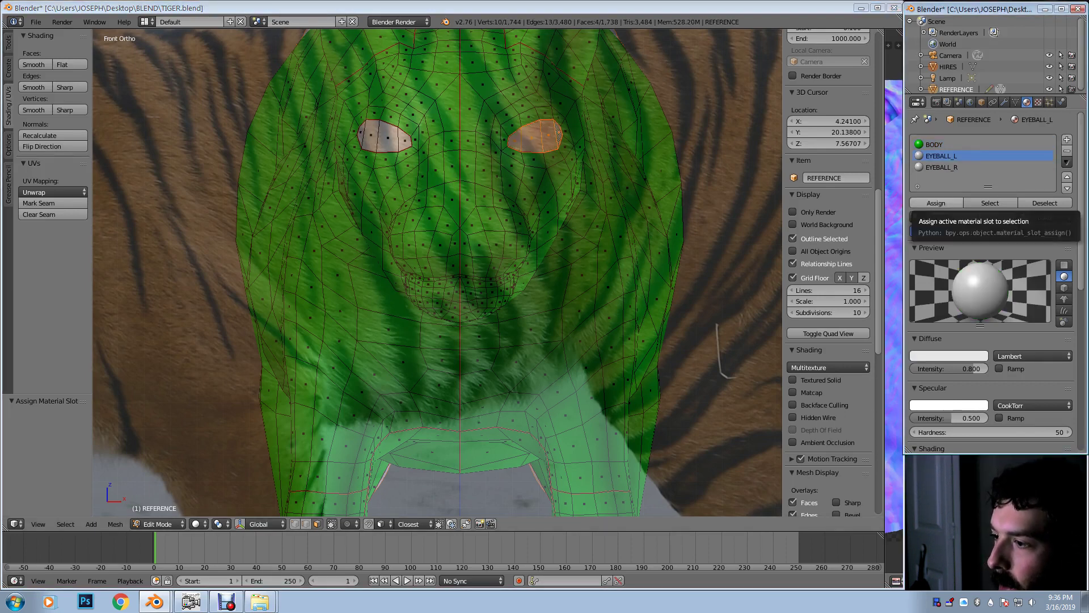
Step: Clear the eye face selection and select only the faces that use the BODY material
left_click(933, 145)
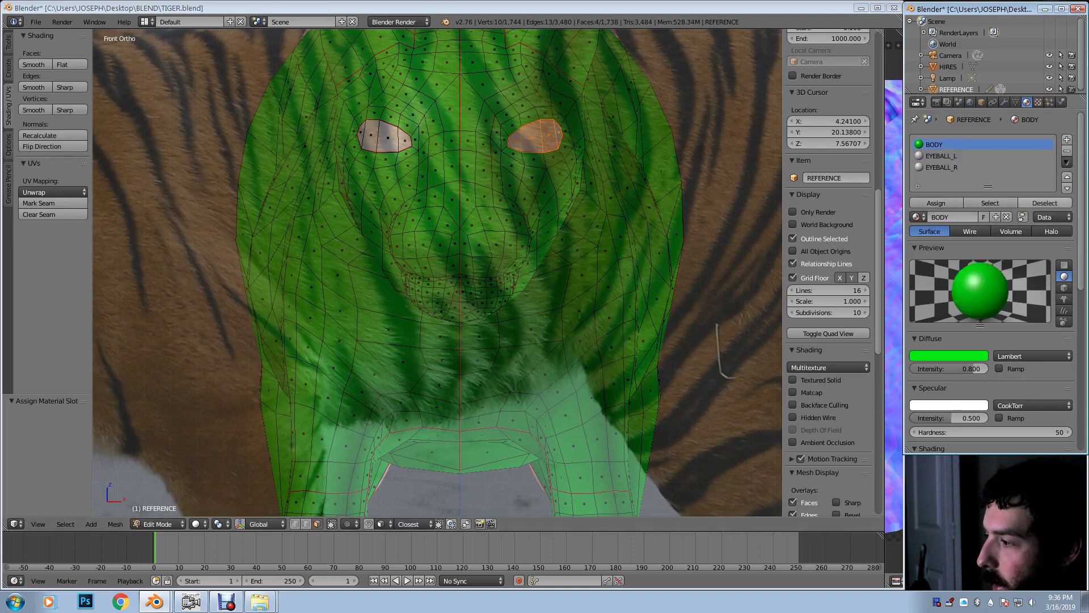
left_click(989, 203)
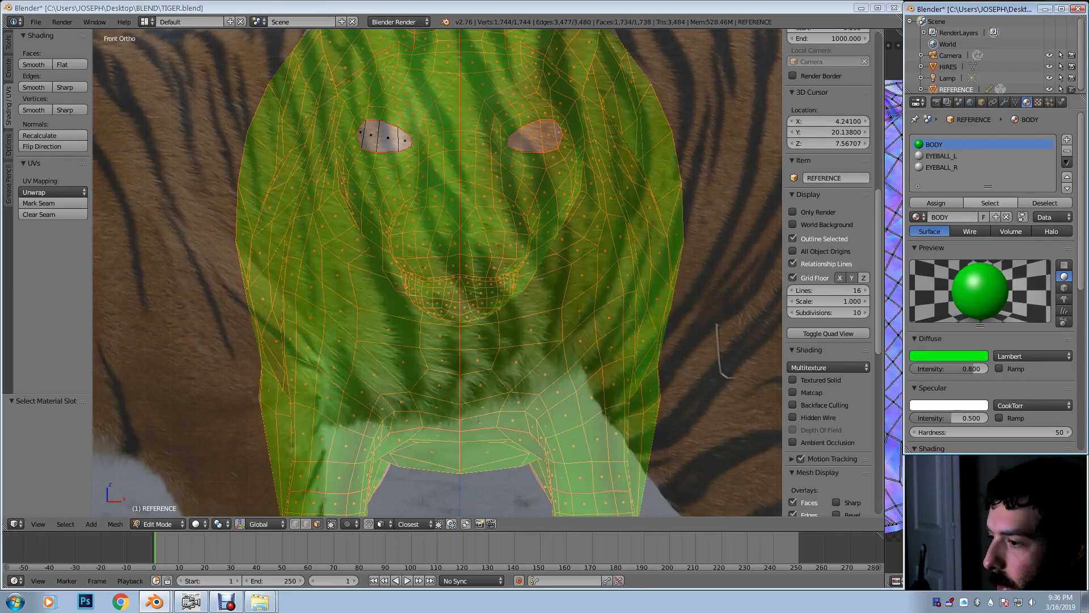
right_click(515, 138)
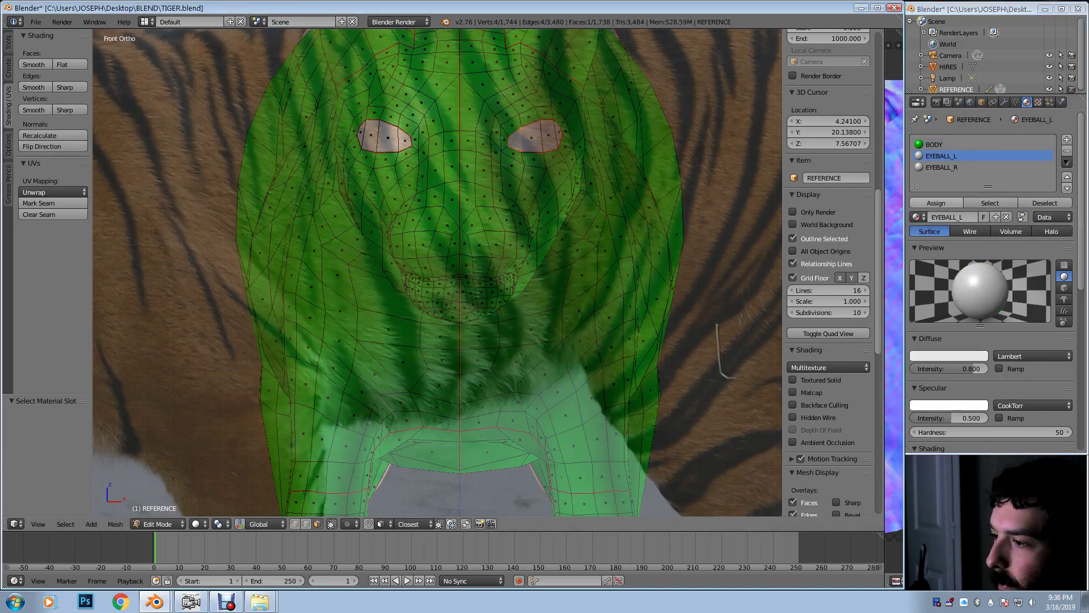
scroll(828, 170, "down", 4)
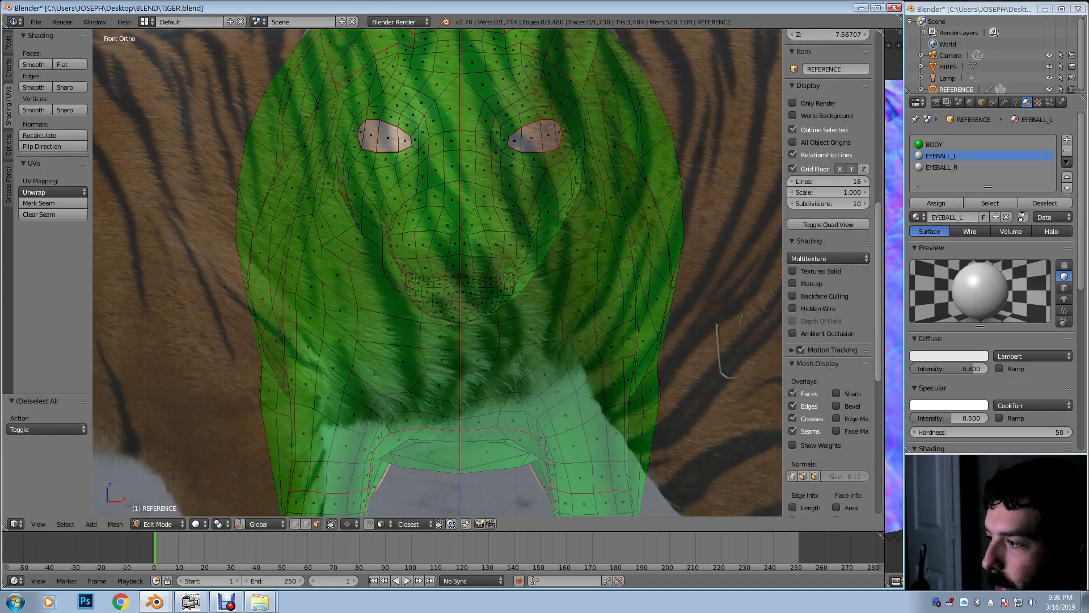
key("a")
left_click(934, 144)
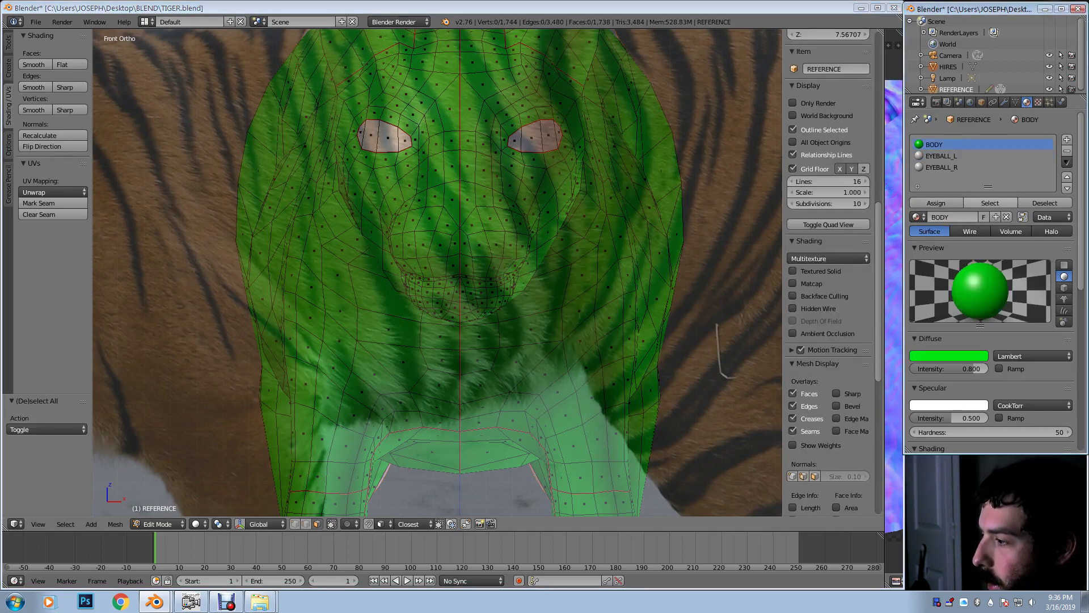
left_click(990, 203)
scroll(976, 273, "down", 3)
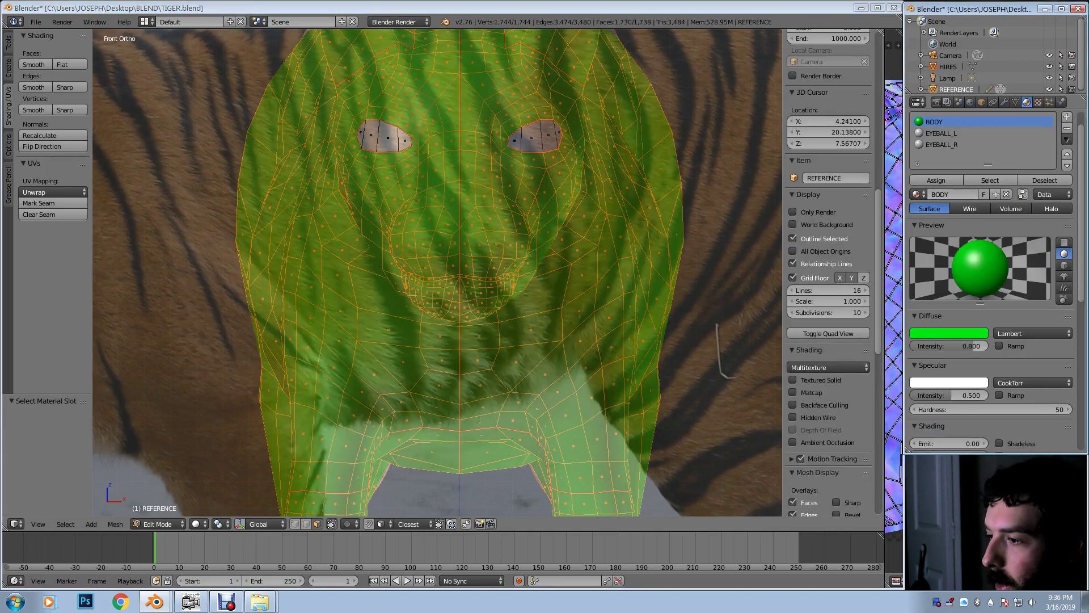
scroll(976, 272, "up", 3)
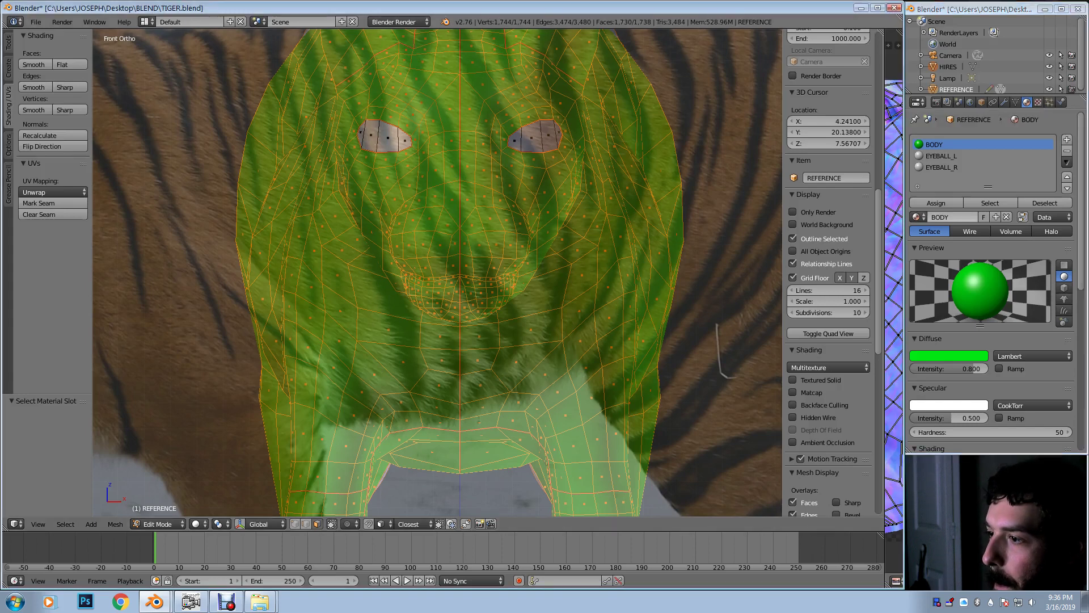
Step: Switch the front view to wireframe and deselect all body faces on the tiger's left half, up to the centre line
scroll(528, 480, "down", 2)
scroll(529, 480, "down", 3)
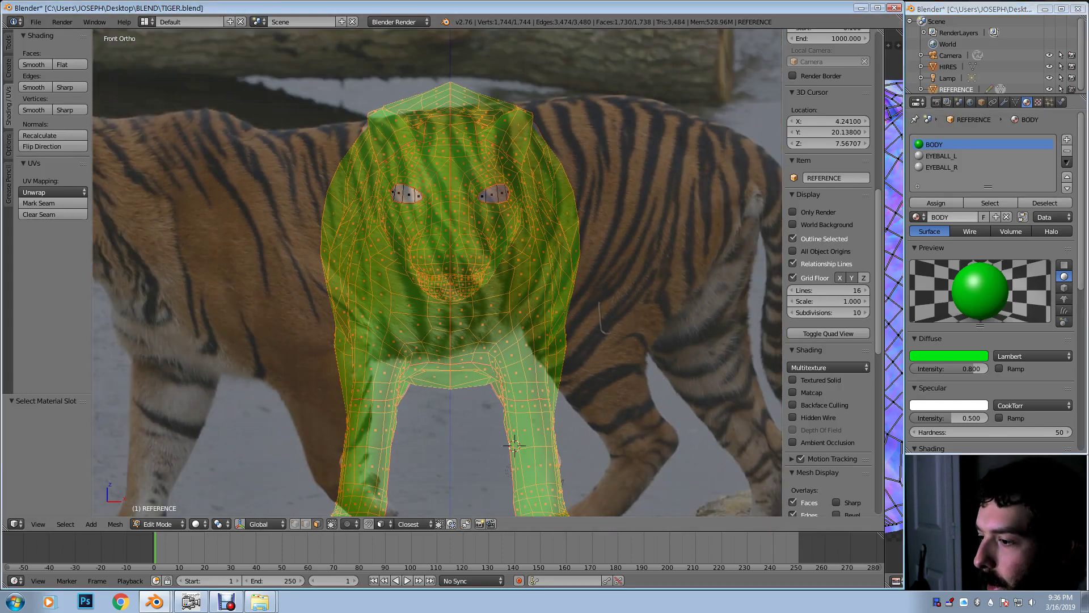
middle_click_drag(513, 440, 485, 401, "shift")
scroll(481, 389, "down", 1)
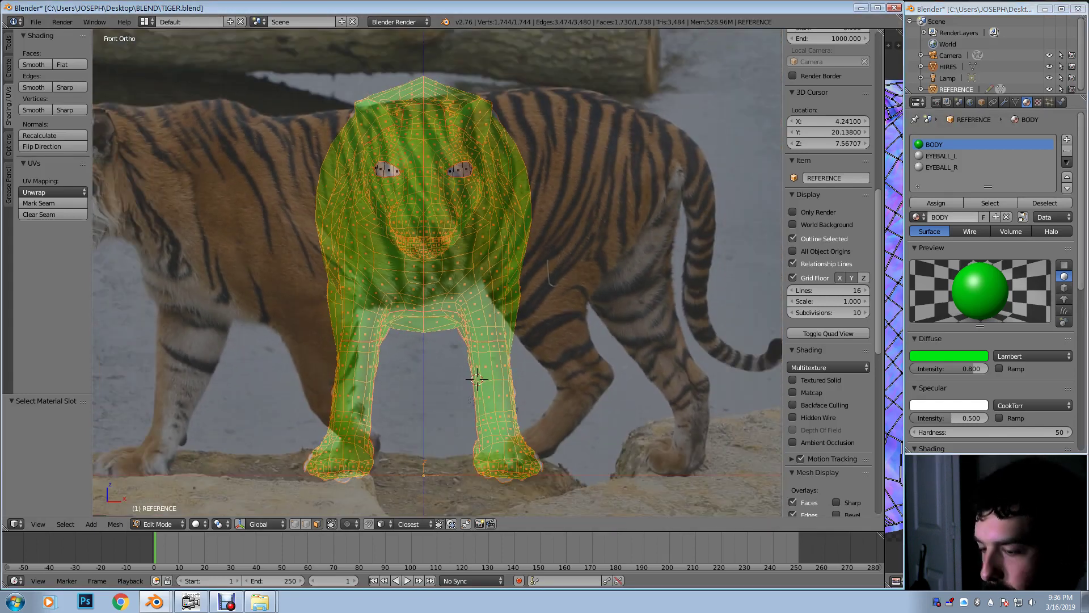
key("alt+z")
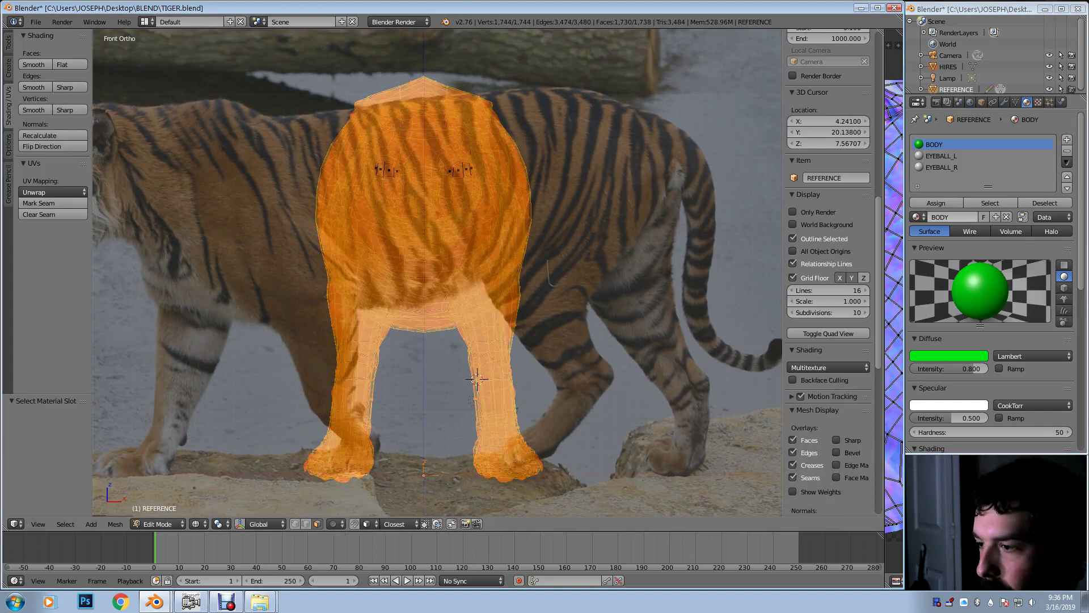
key("b")
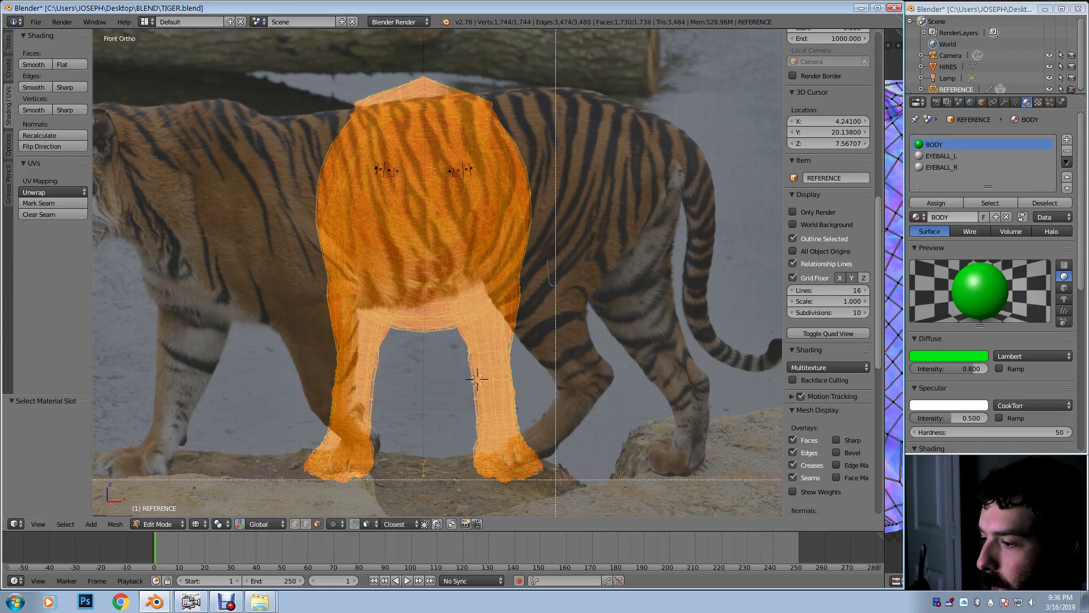
left_click_drag(564, 492, 425, 71)
middle_click_drag(424, 71, 423, 69)
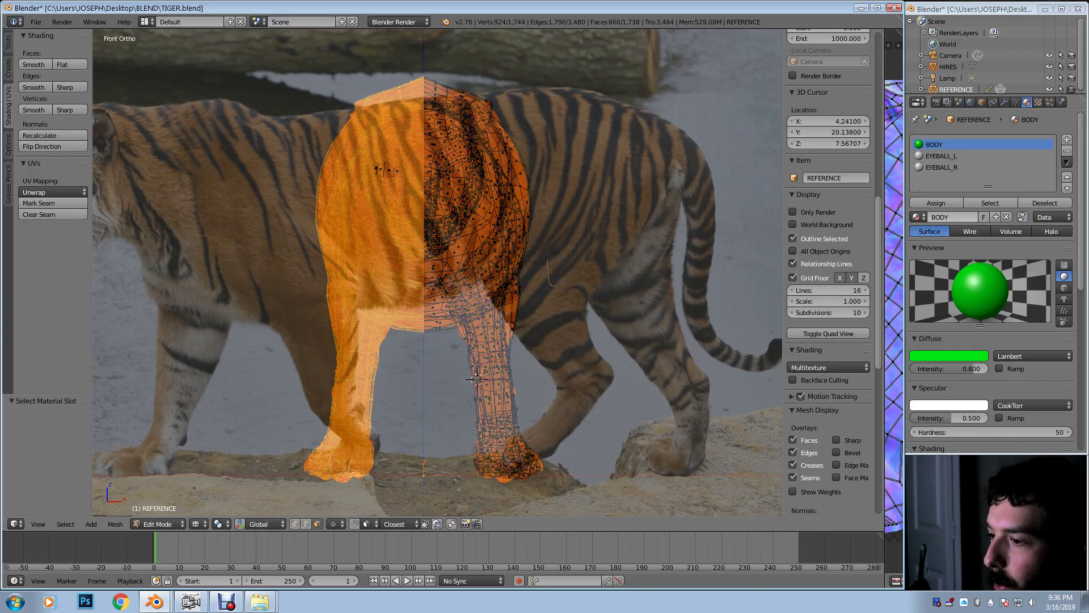
Step: Deselect the stray faces beside the centre line at the chest and return to solid shading
scroll(437, 272, "up", 7)
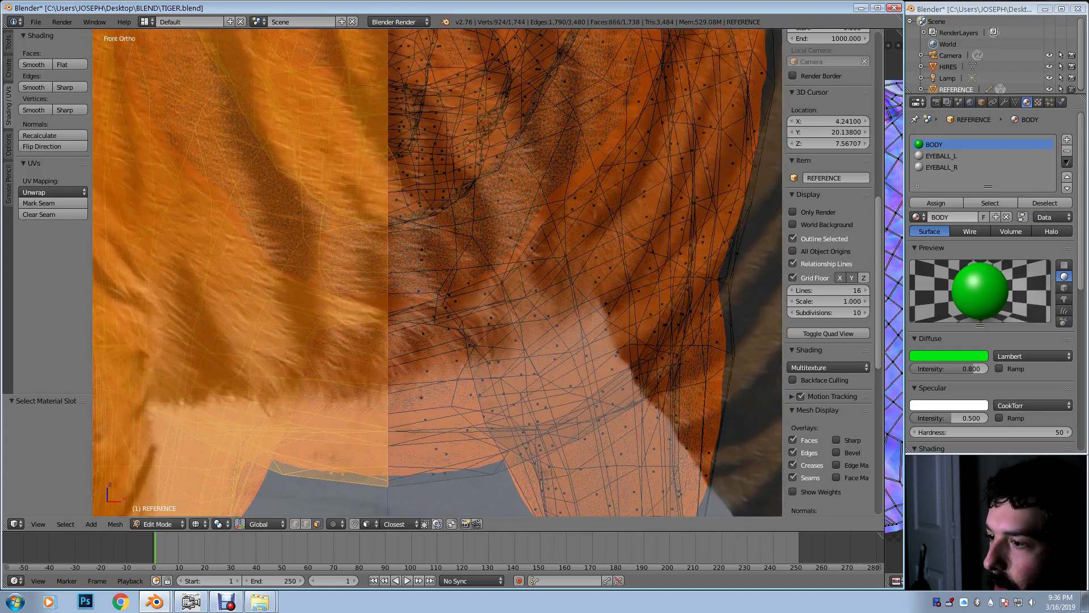
middle_click_drag(437, 273, 481, 397, "shift")
right_click(437, 296, "shift")
key("alt+z")
scroll(437, 273, "down", 7)
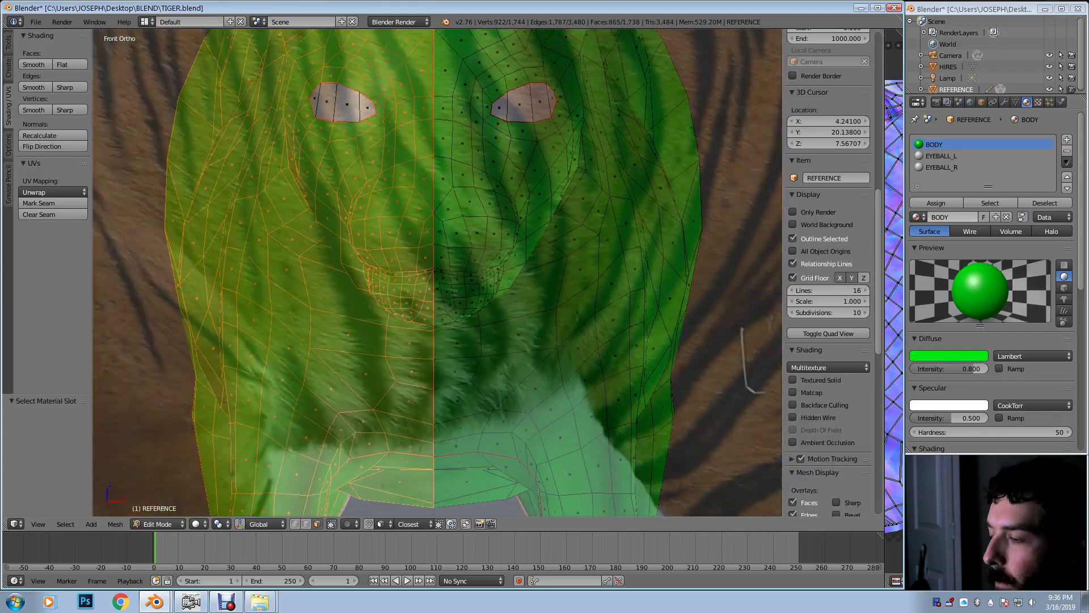
scroll(437, 272, "down", 2)
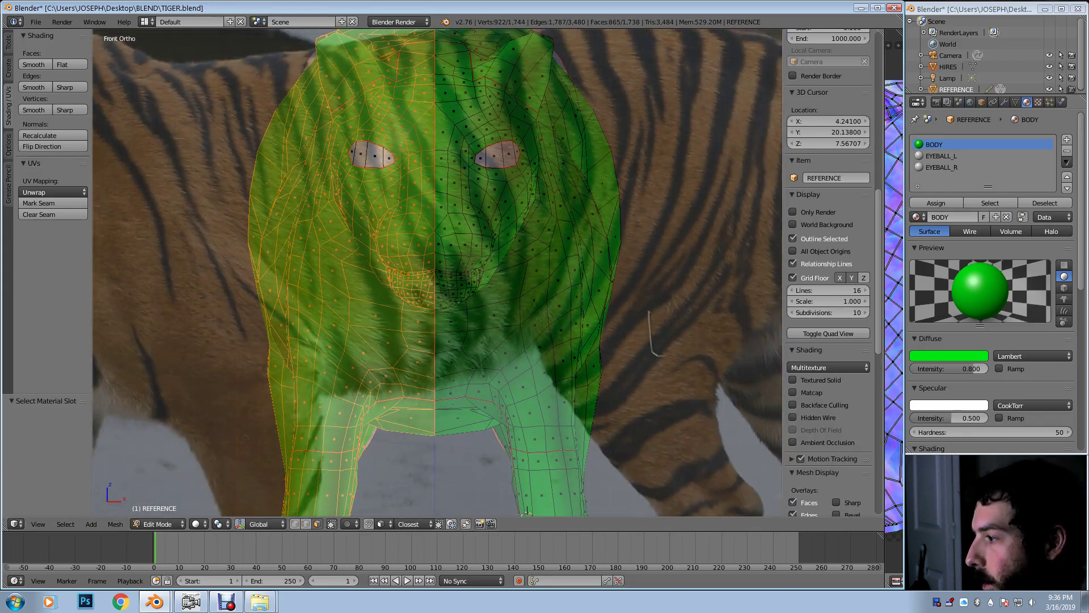
Step: Add a fourth material slot with a new material and assign it to the selected right half of the body
left_click(1066, 140)
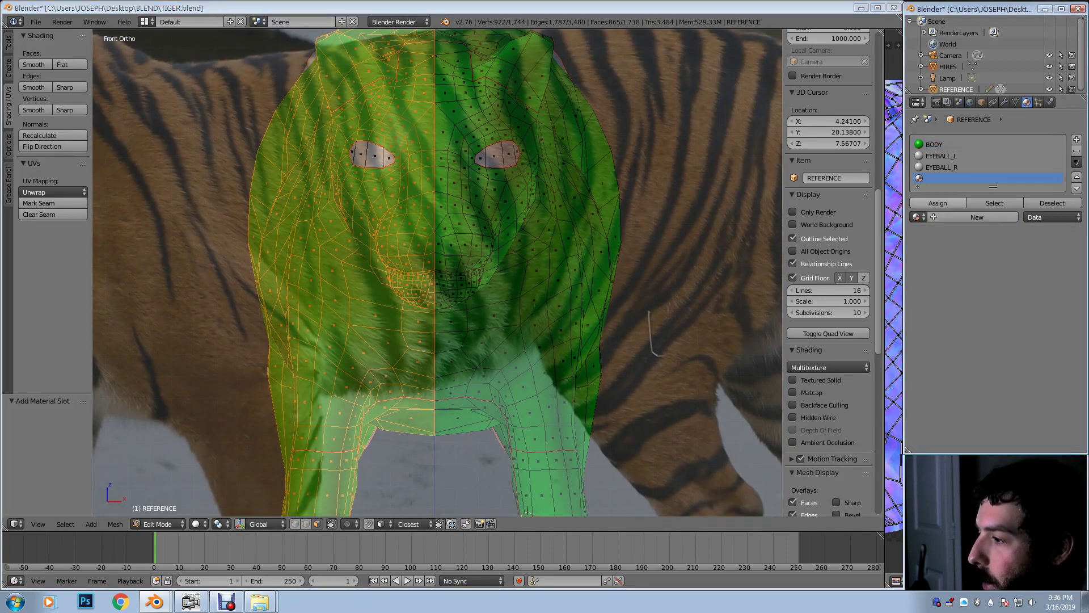
left_click(977, 216)
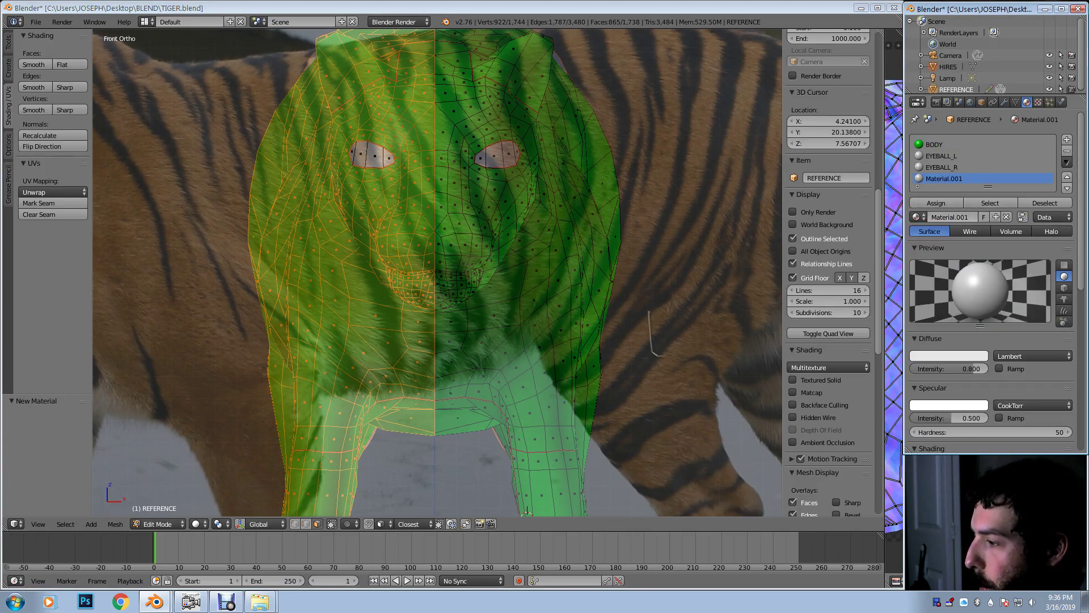
left_click(936, 202)
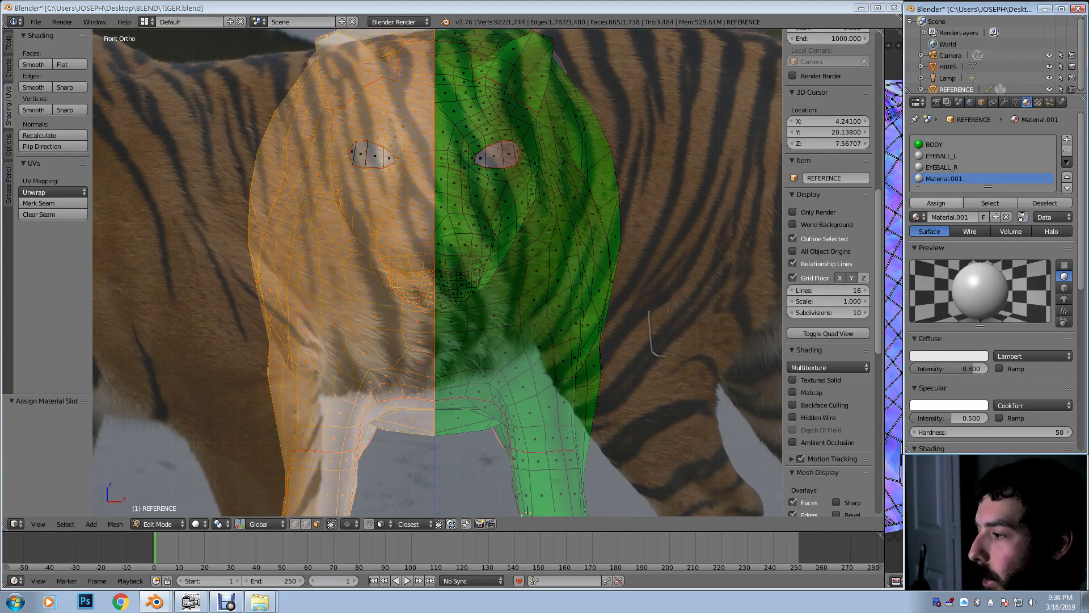
middle_click_drag(658, 272, 570, 279)
Step: Make the BODY material slot active and switch the mesh to Texture Paint mode
left_click(934, 144)
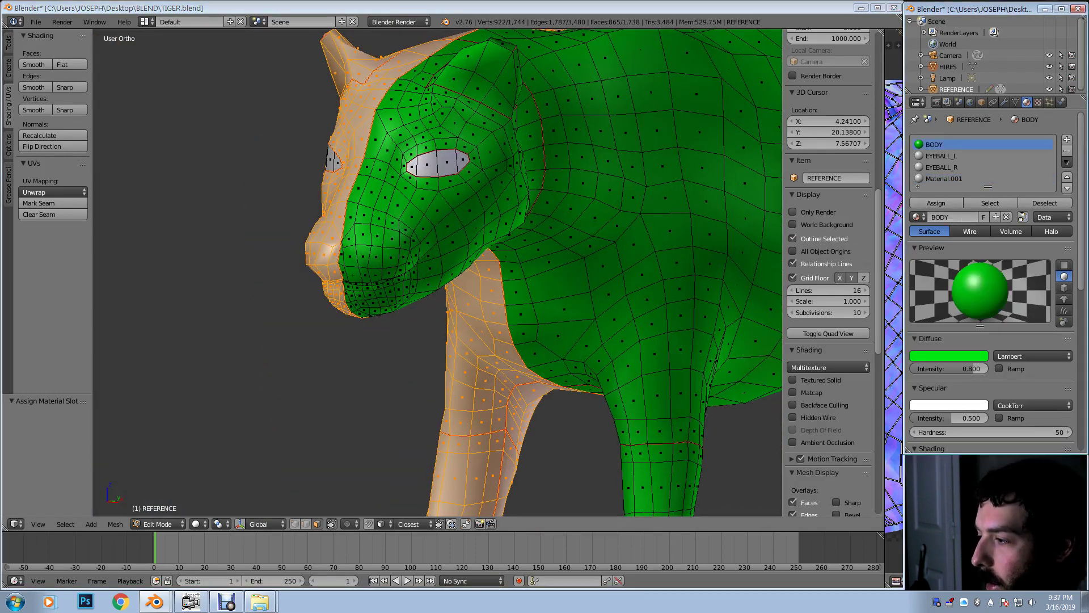
middle_click_drag(567, 267, 371, 277)
left_click(157, 523)
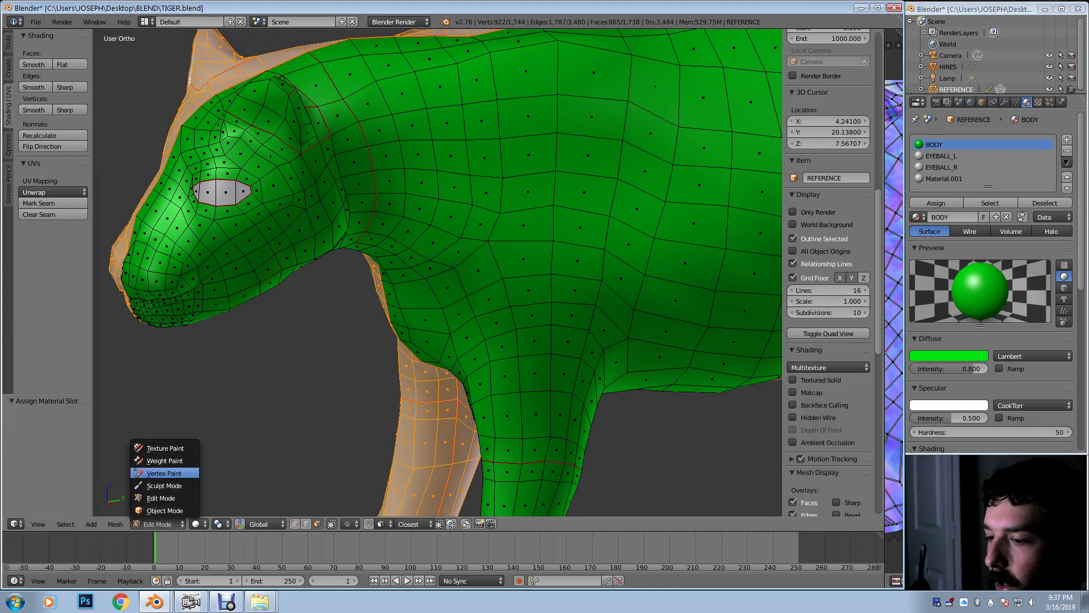
left_click(156, 448)
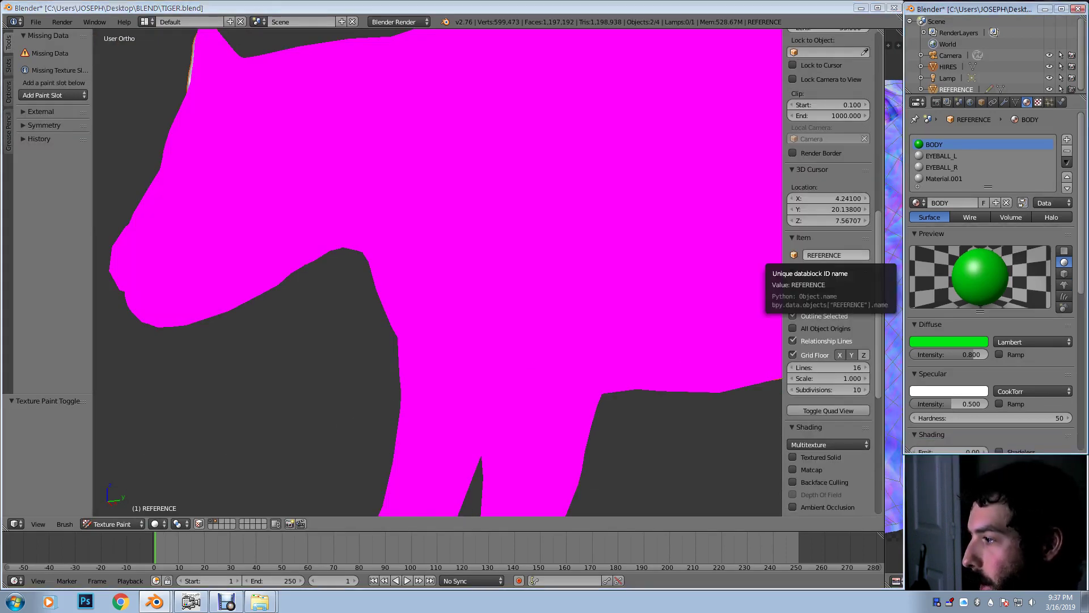
Step: Give the paint brush the existing texture Tex and set its type to Image or Movie
left_click(1039, 102)
left_click(937, 139)
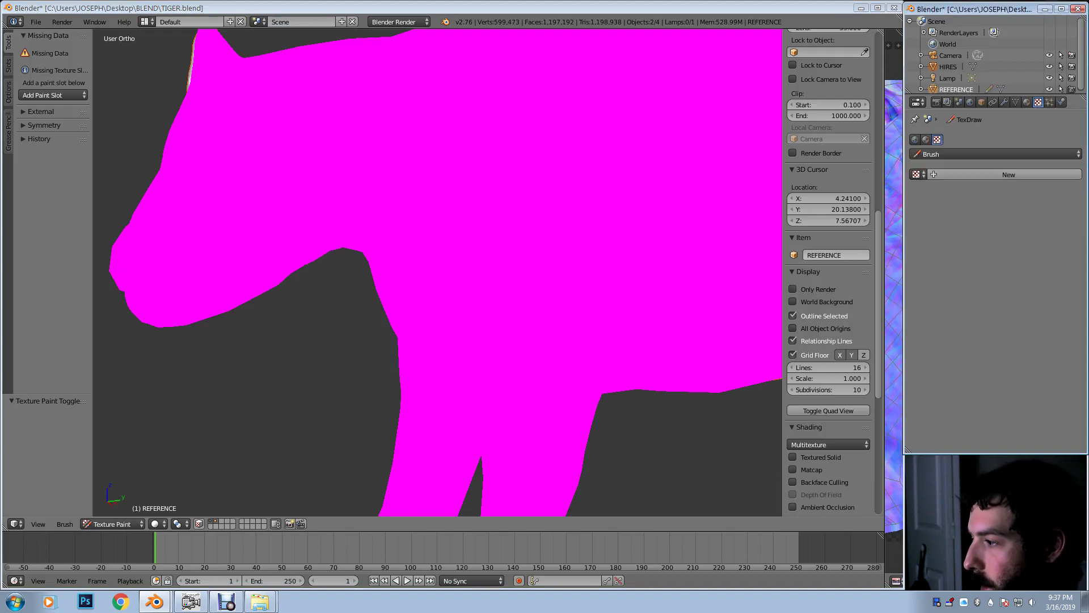
left_click(965, 154)
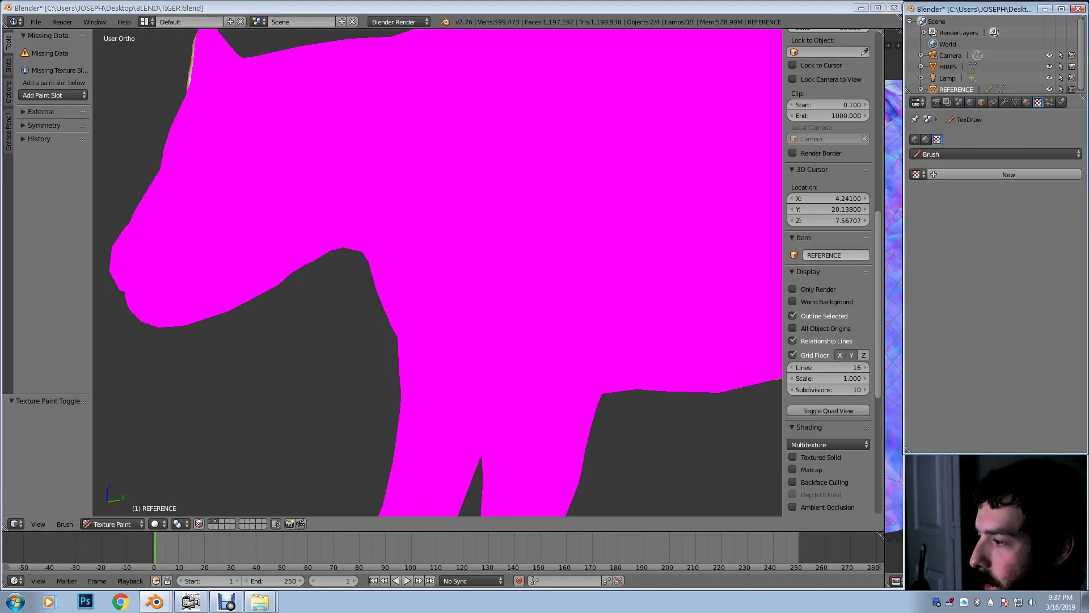
left_click(919, 174)
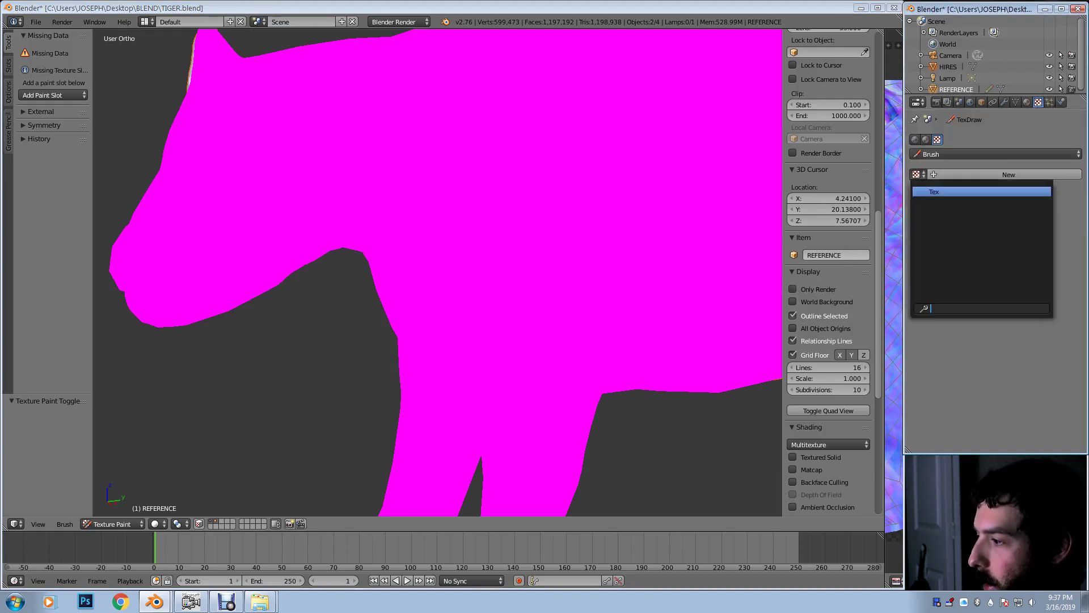
left_click(964, 192)
left_click(1015, 189)
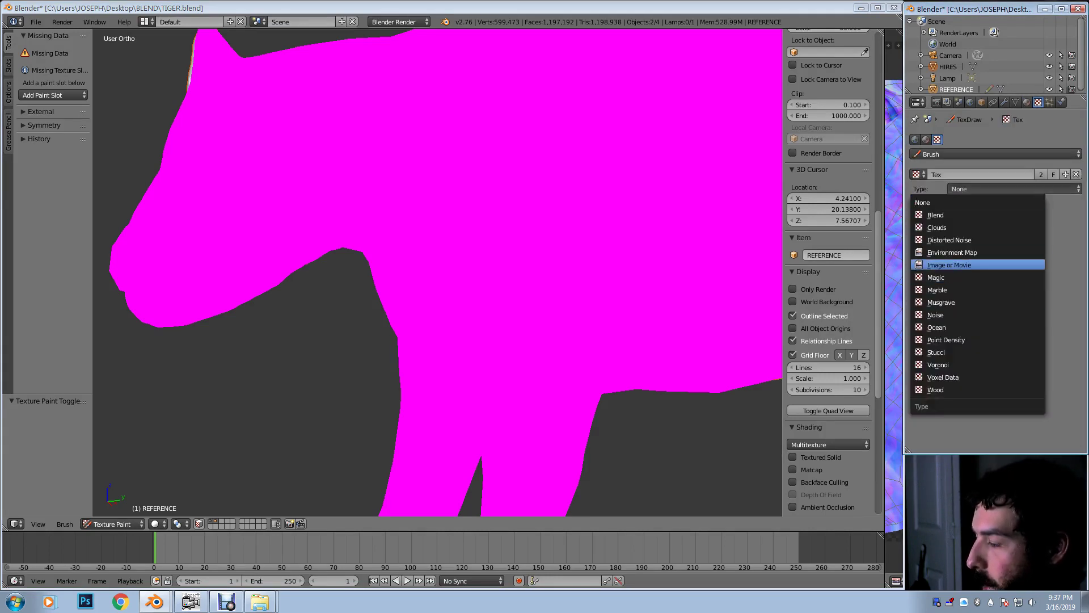
left_click(959, 265)
Step: Load the Indian tiger in the wild photo from the Desktop's ADDON\TIGER folder as the brush texture's image
left_click(1047, 328)
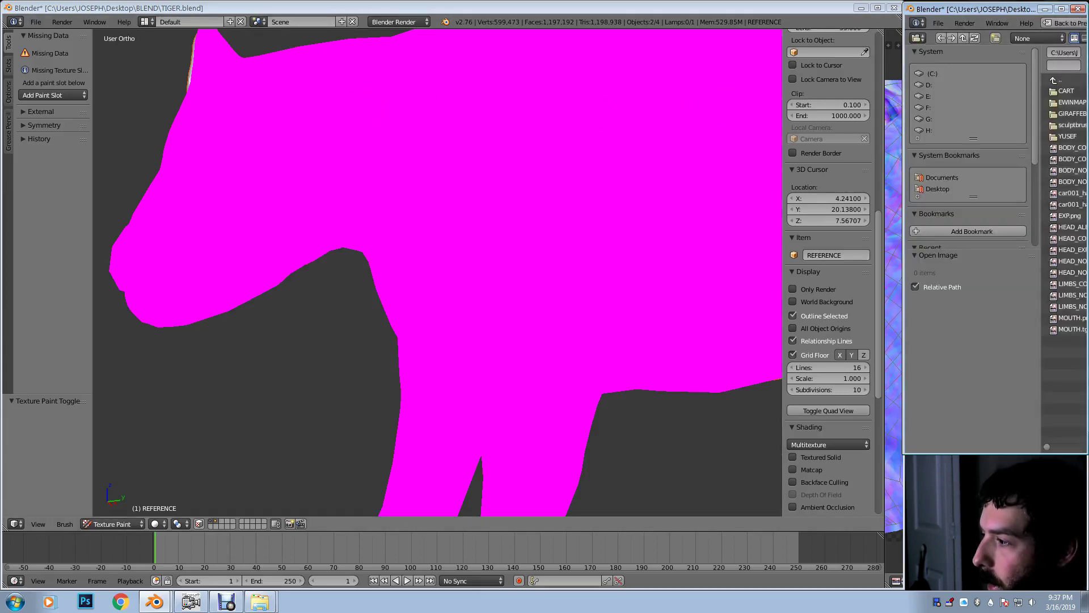
left_click_drag(903, 238, 766, 239)
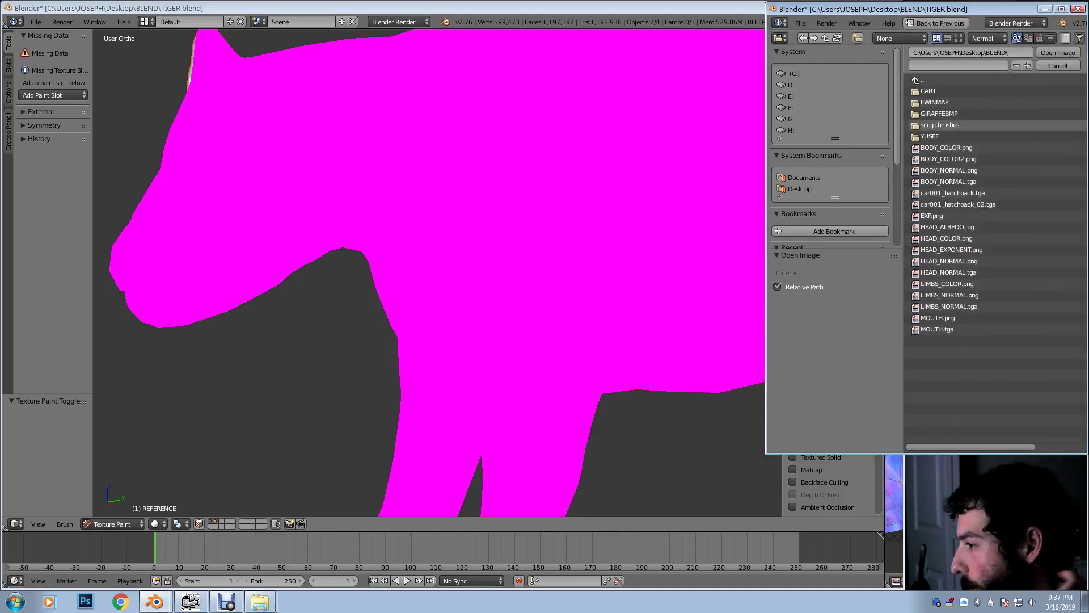
left_click(825, 38)
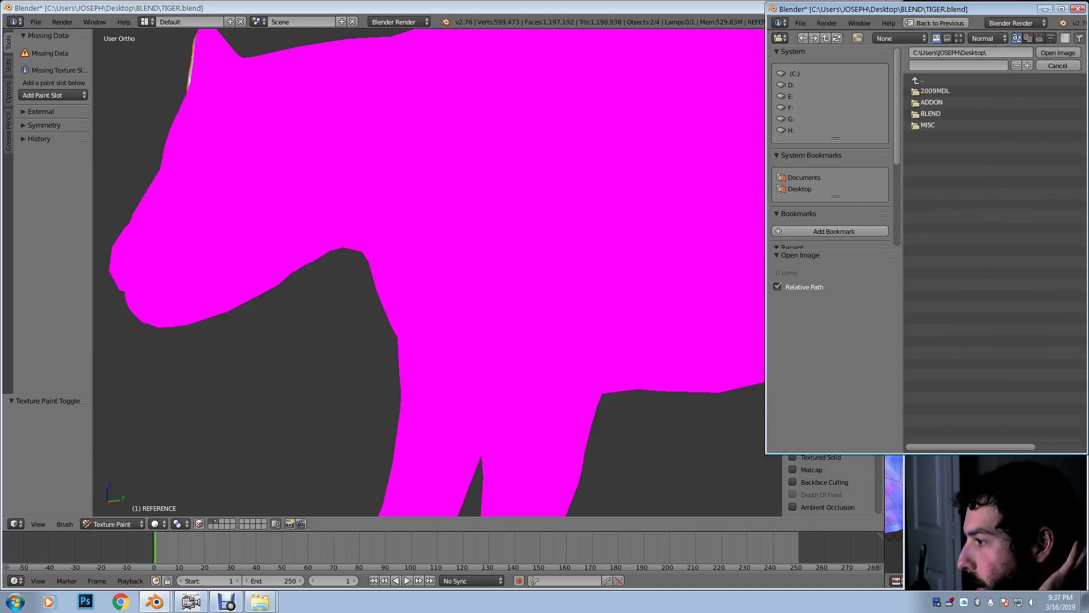
left_click(931, 103)
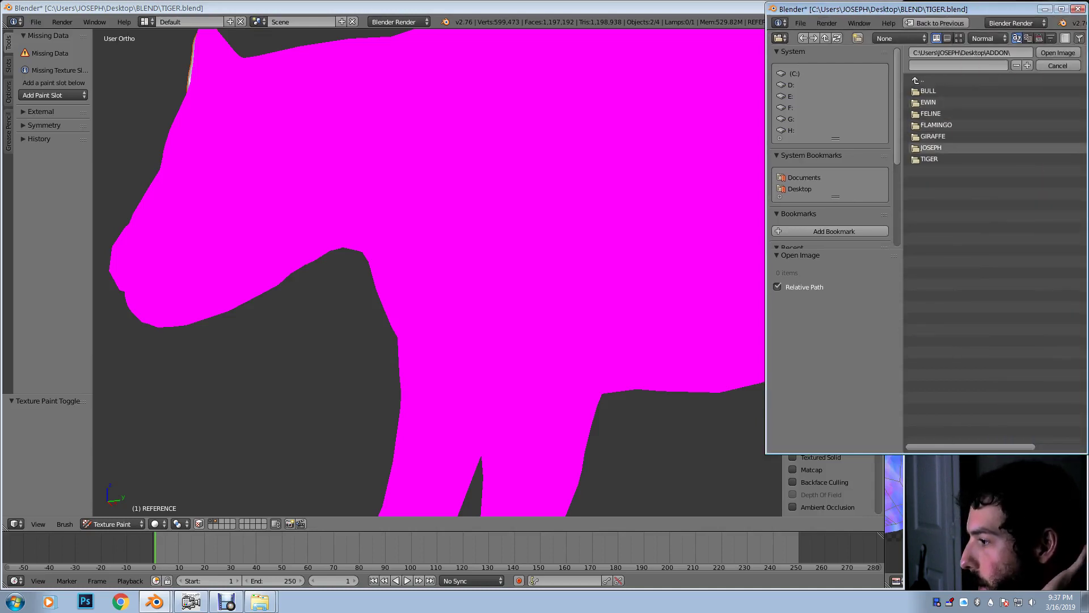
left_click(931, 159)
left_click(959, 91)
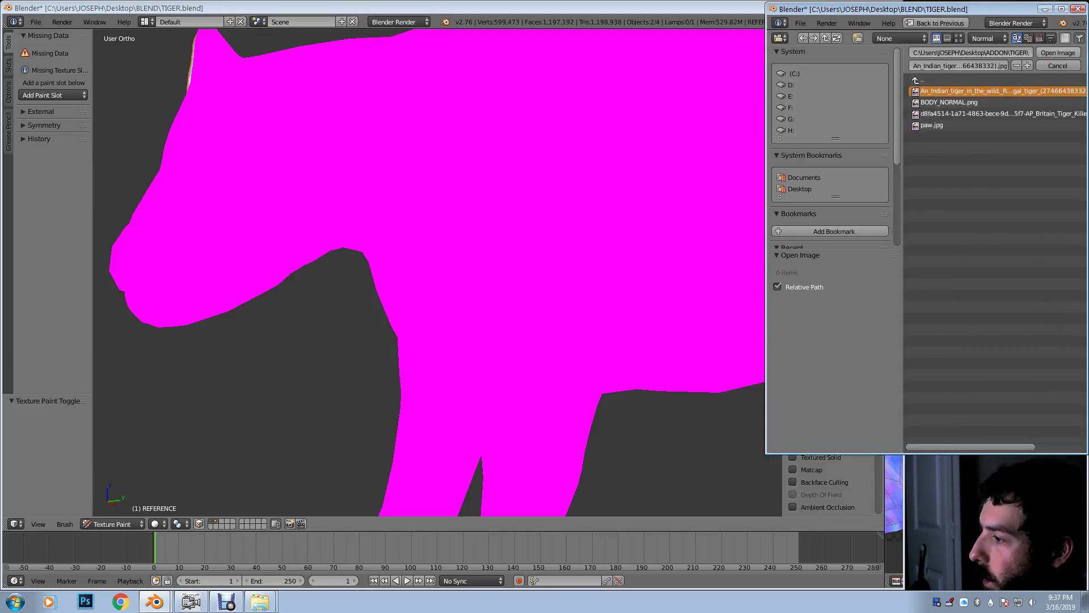
left_click(1058, 52)
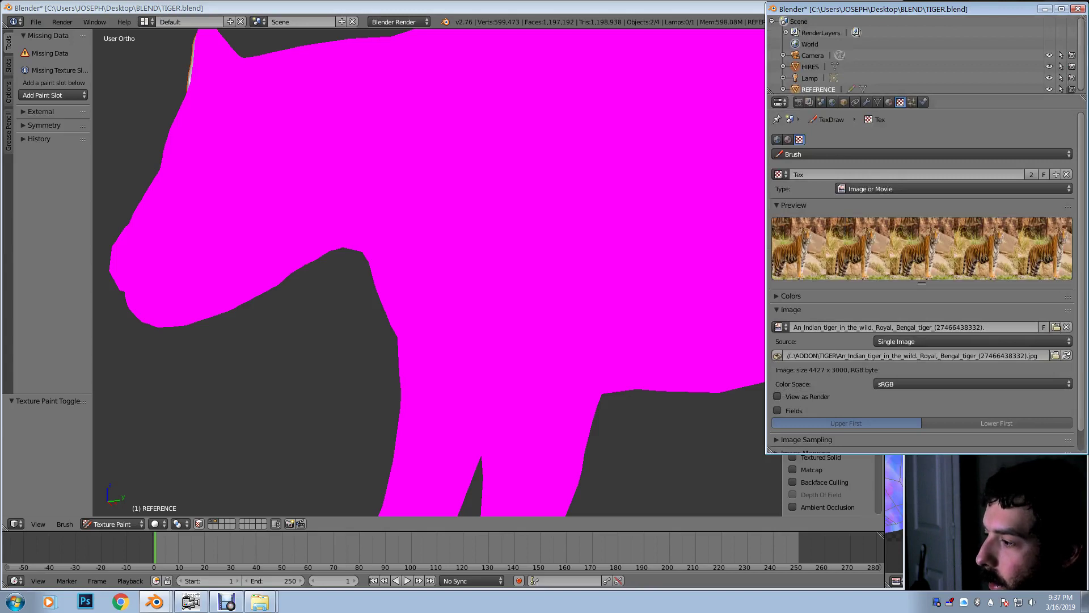
left_click_drag(766, 147, 904, 147)
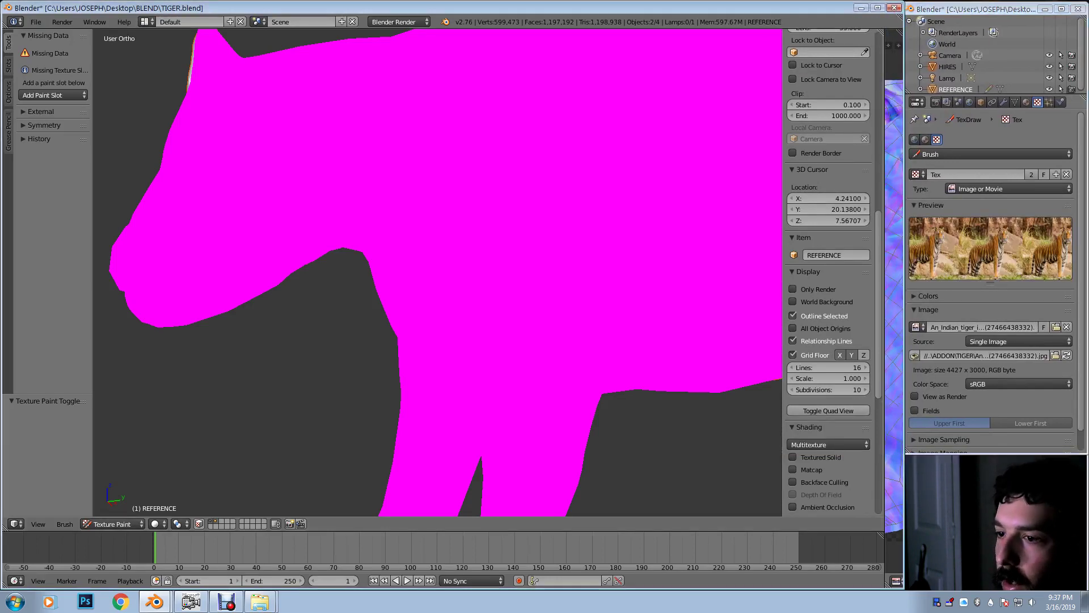
Step: Add a Diffuse Color paint slot named BODY_ALBEDO to the BODY material, 1024 by 1024 px, blank and black
left_click(54, 95)
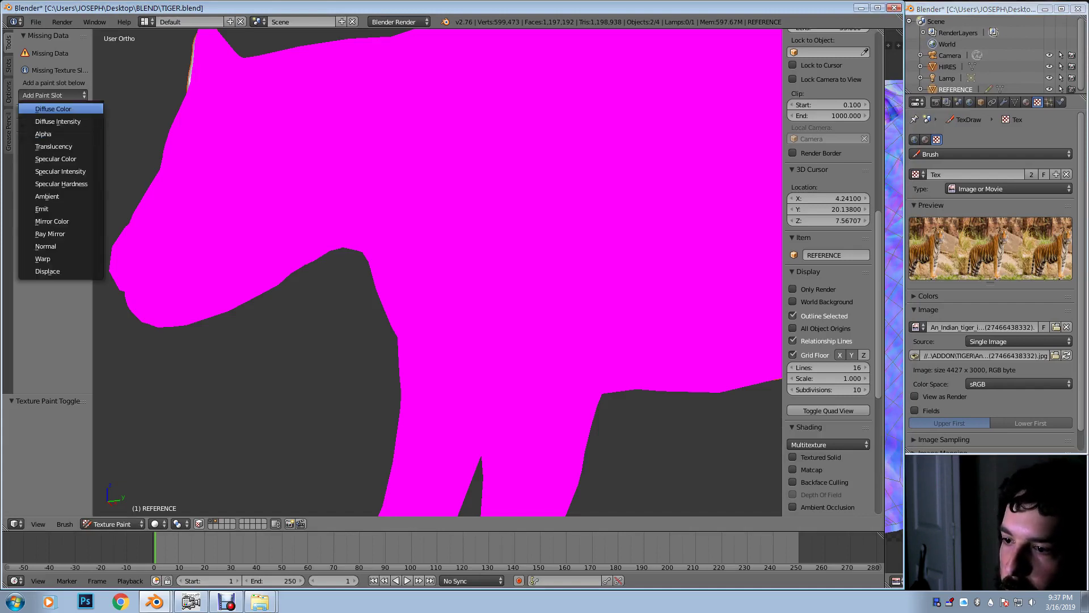
left_click(53, 108)
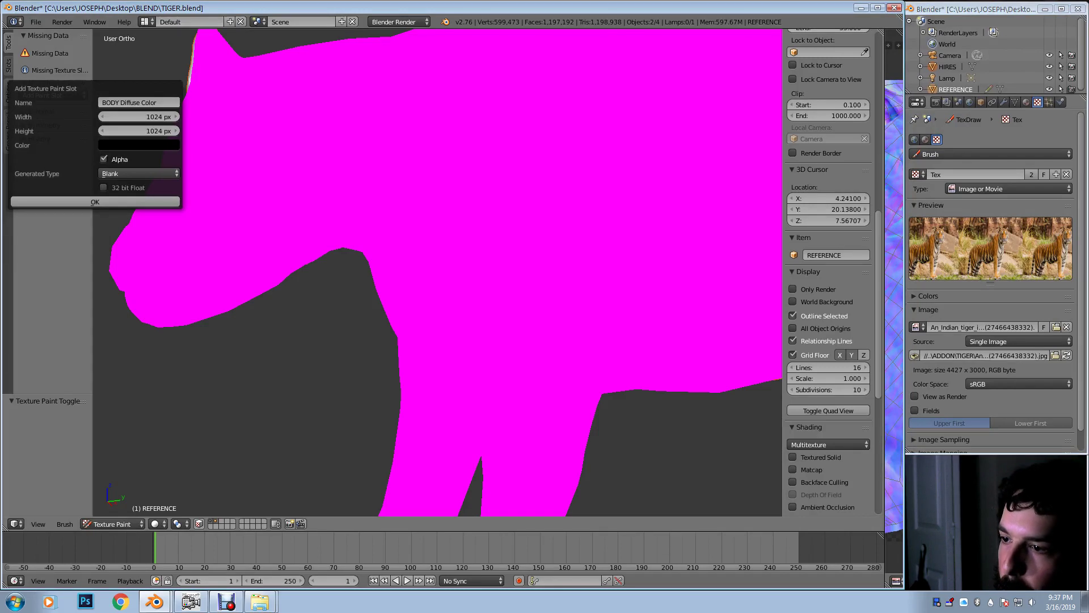
left_click(158, 103)
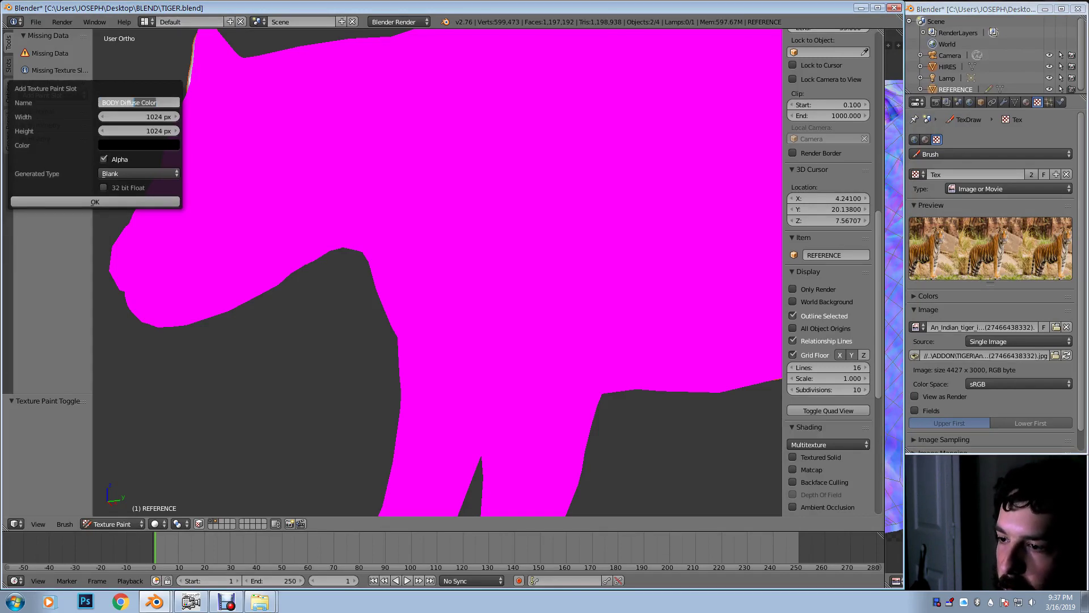
key("BackSpace")
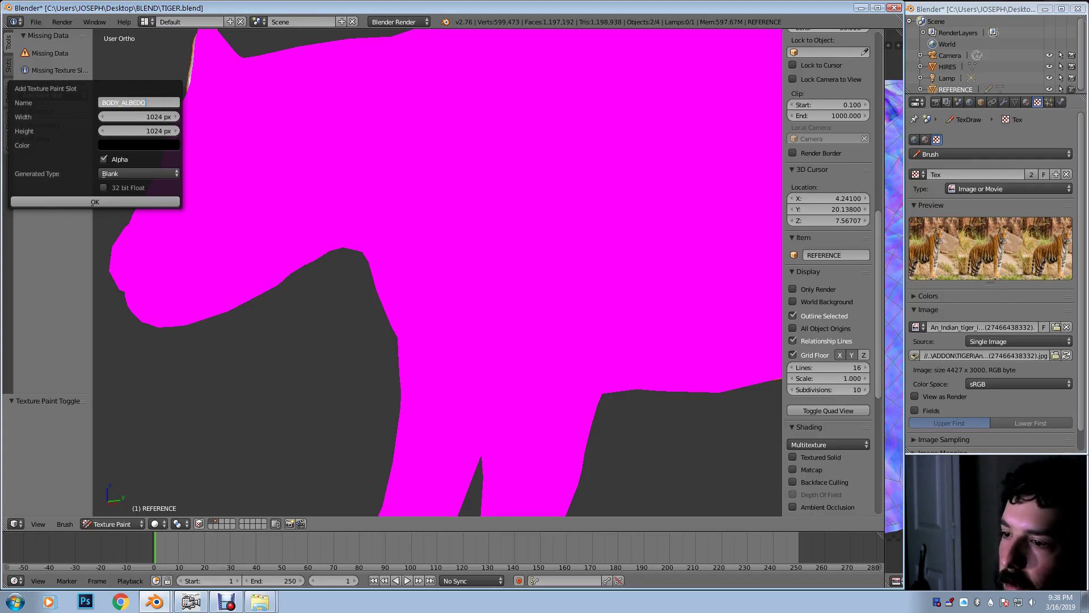
left_click(138, 145)
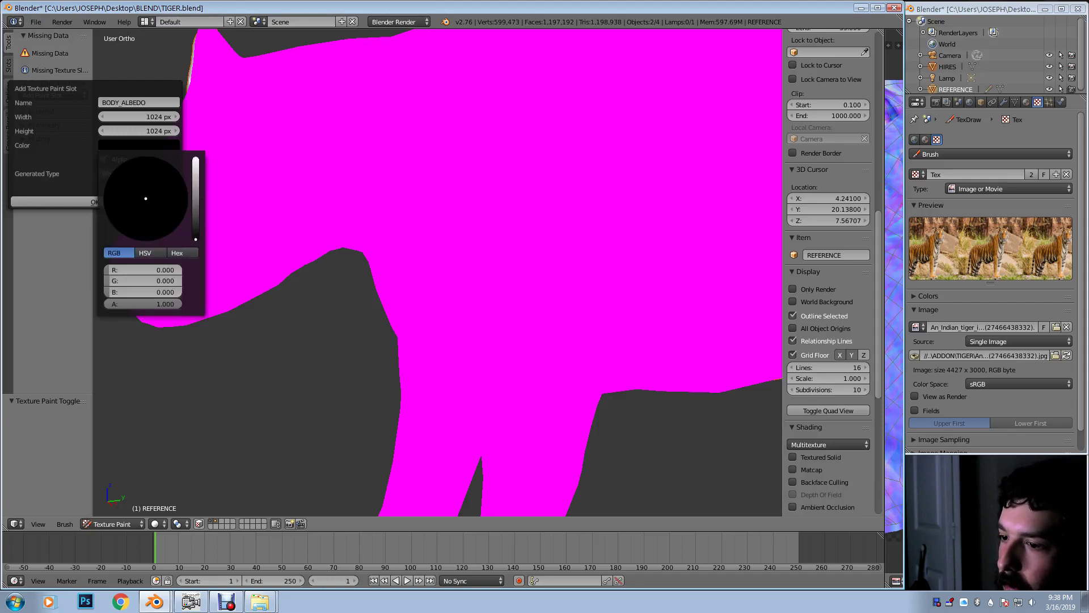
left_click(94, 201)
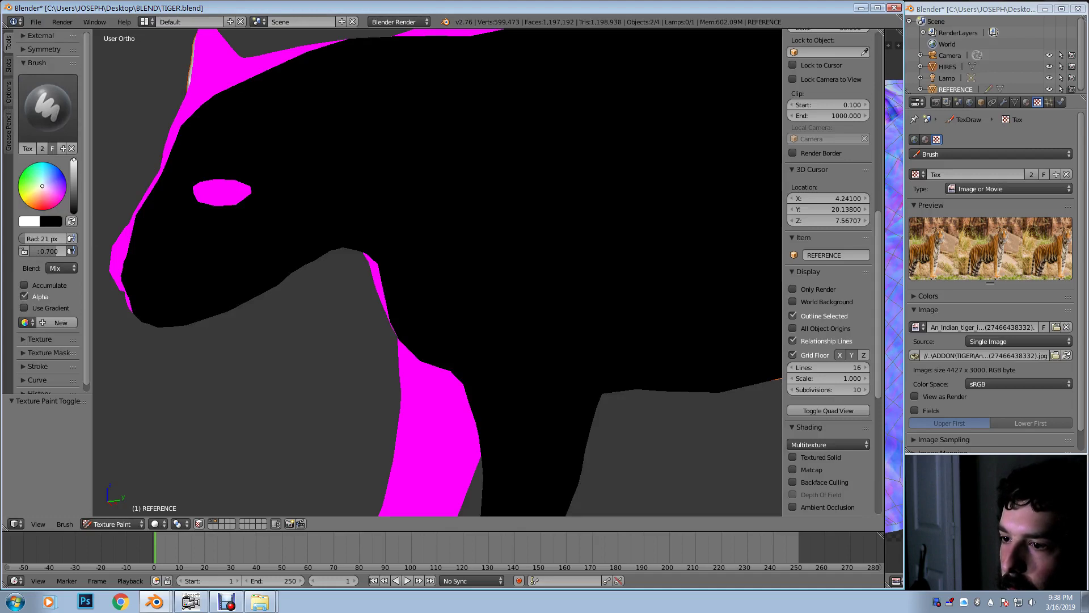
Step: Check the available paint slots and set the brush texture's mapping to Stencil
left_click(8, 92)
left_click(9, 65)
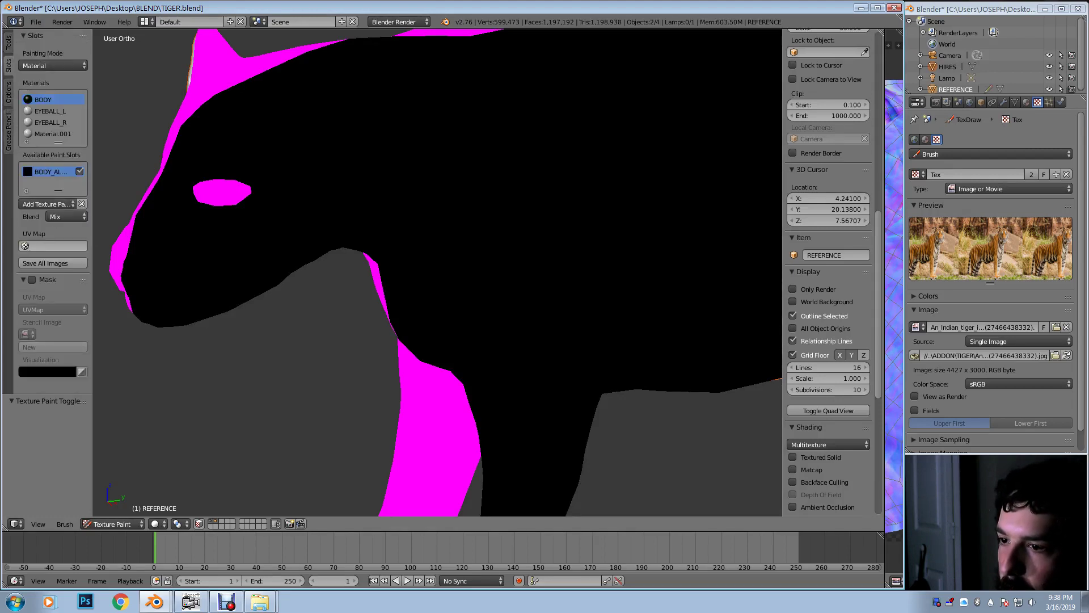
left_click(8, 43)
scroll(47, 227, "down", 1)
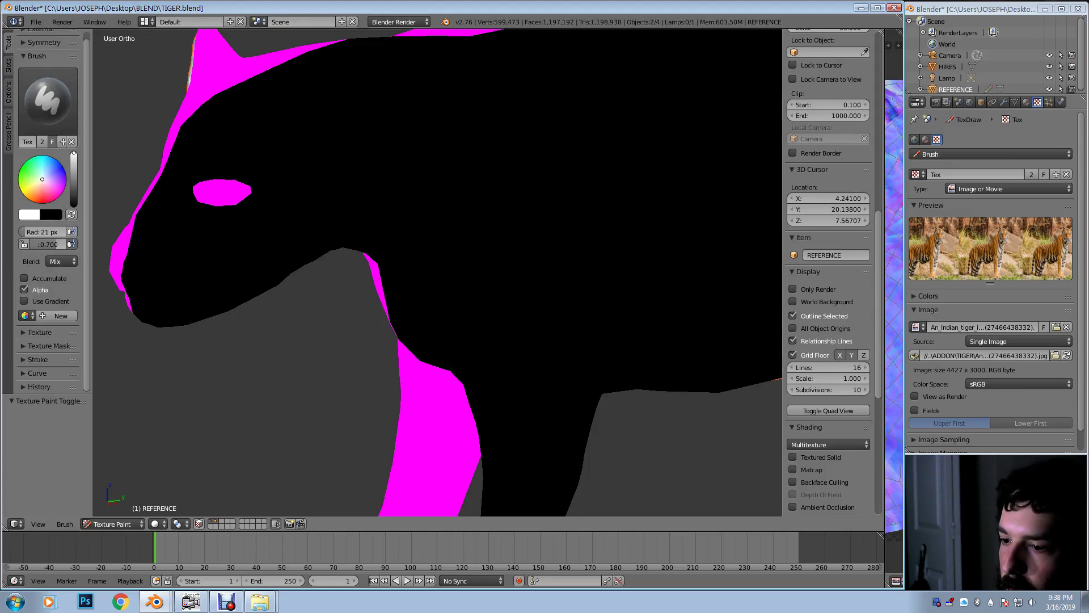
left_click(40, 332)
scroll(40, 332, "down", 6)
left_click(48, 285)
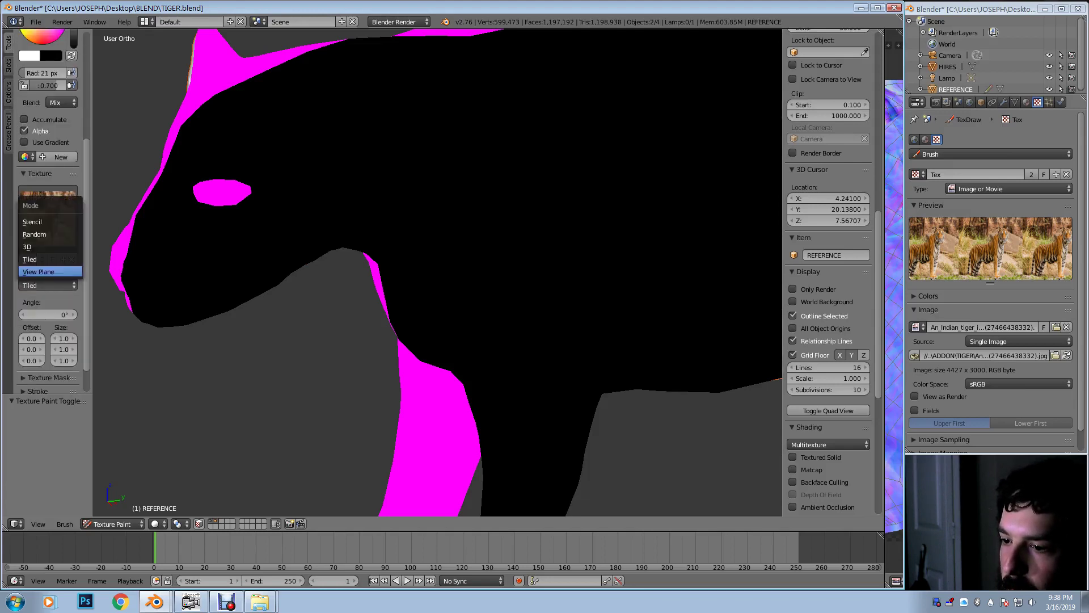
left_click(32, 222)
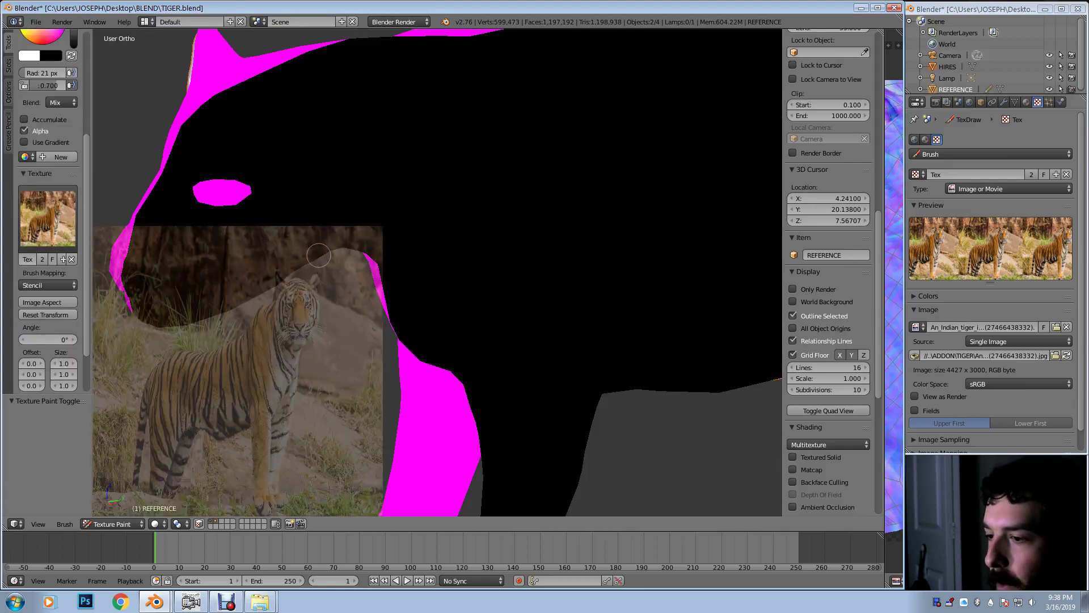
Step: Fit the stencil to the image's aspect ratio, place it over the body and mirror it horizontally with an X size of -1
right_click_drag(301, 328, 482, 196)
left_click(47, 302)
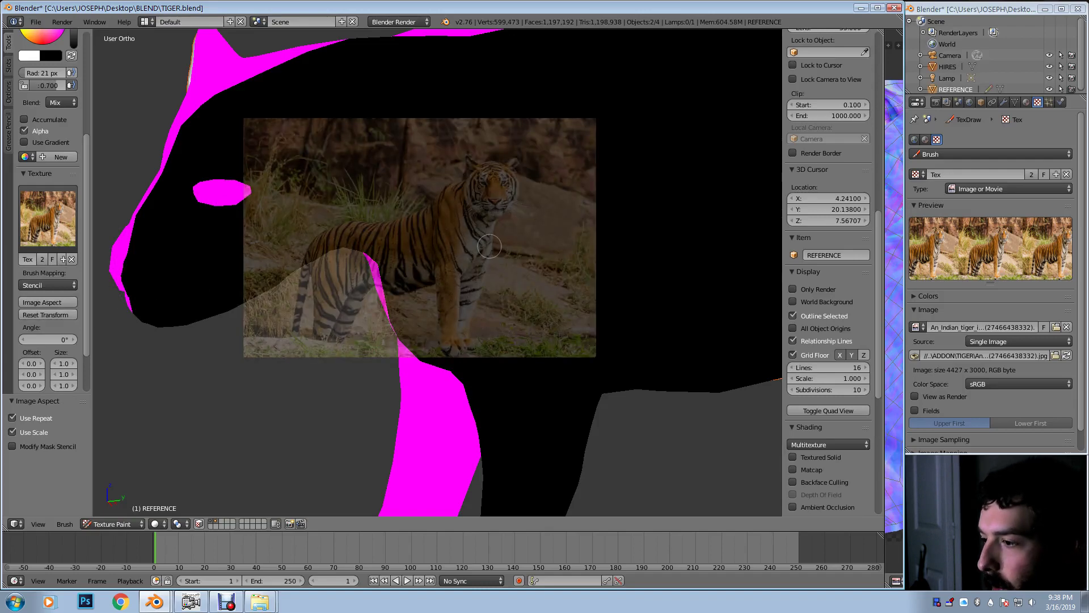
right_click_drag(539, 220, 553, 242, "shift")
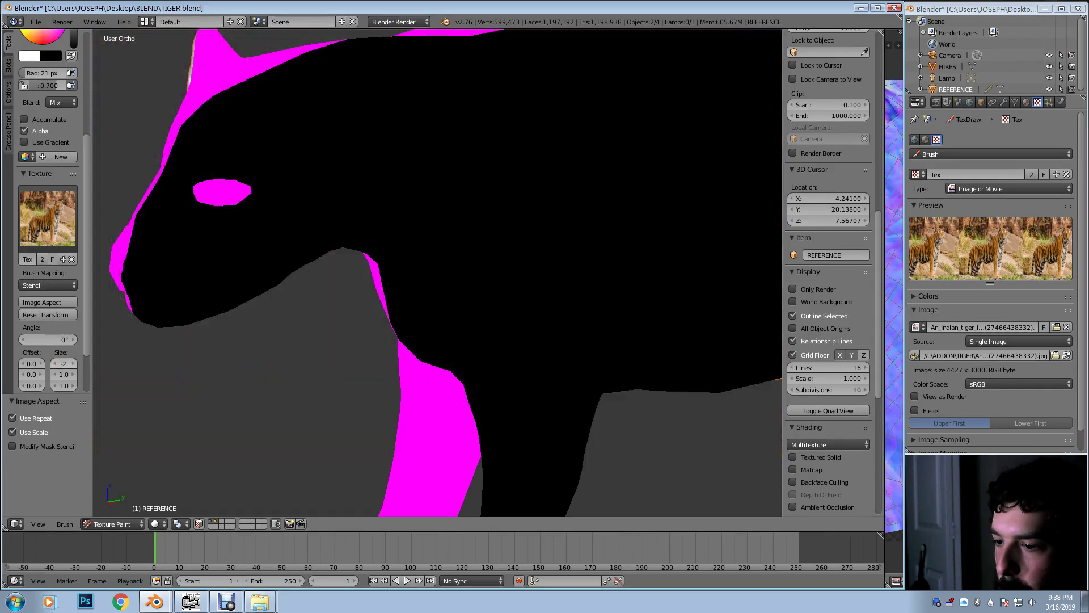
left_click(73, 364)
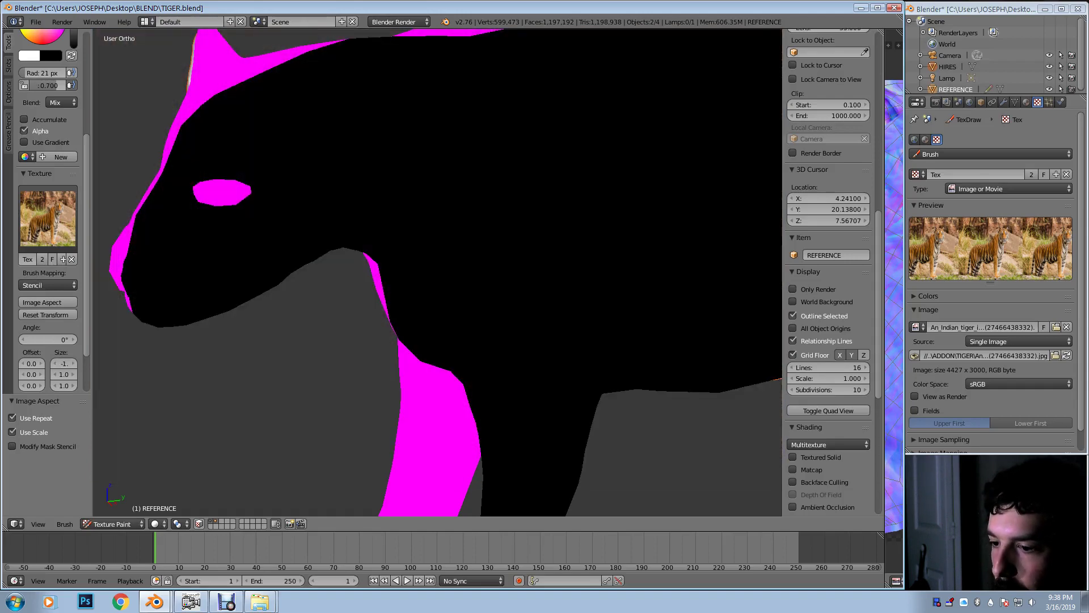
Step: Show the BODY_ALBEDO.001 image in the image editor and divide the space between it and the side view of the tiger
scroll(514, 188, "down", 1)
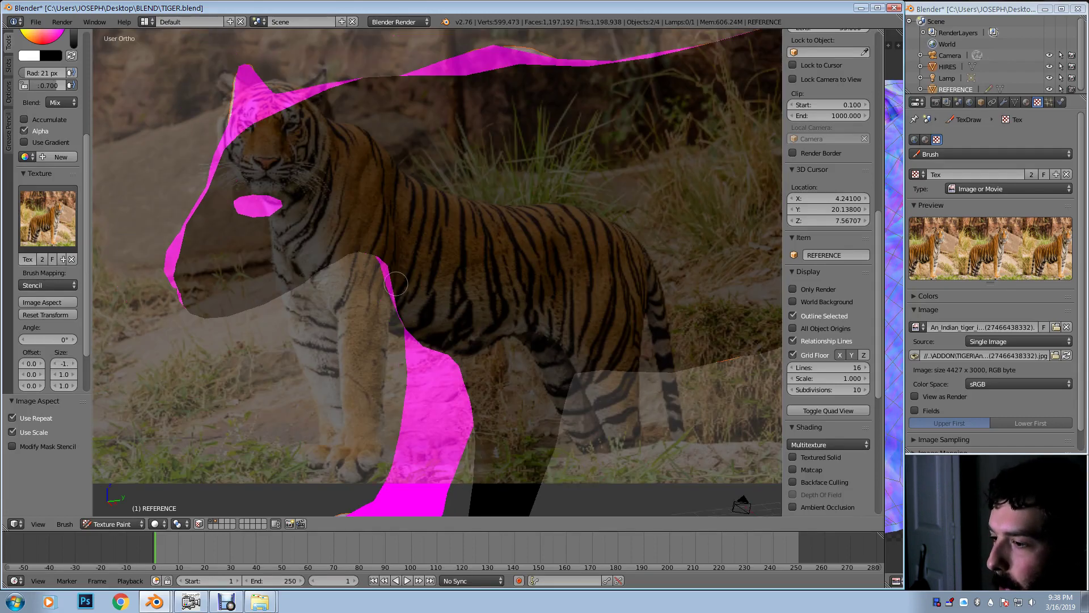
mouse_move(343, 265)
middle_mouse_down()
mouse_move(389, 250)
mouse_move(410, 261)
middle_mouse_up()
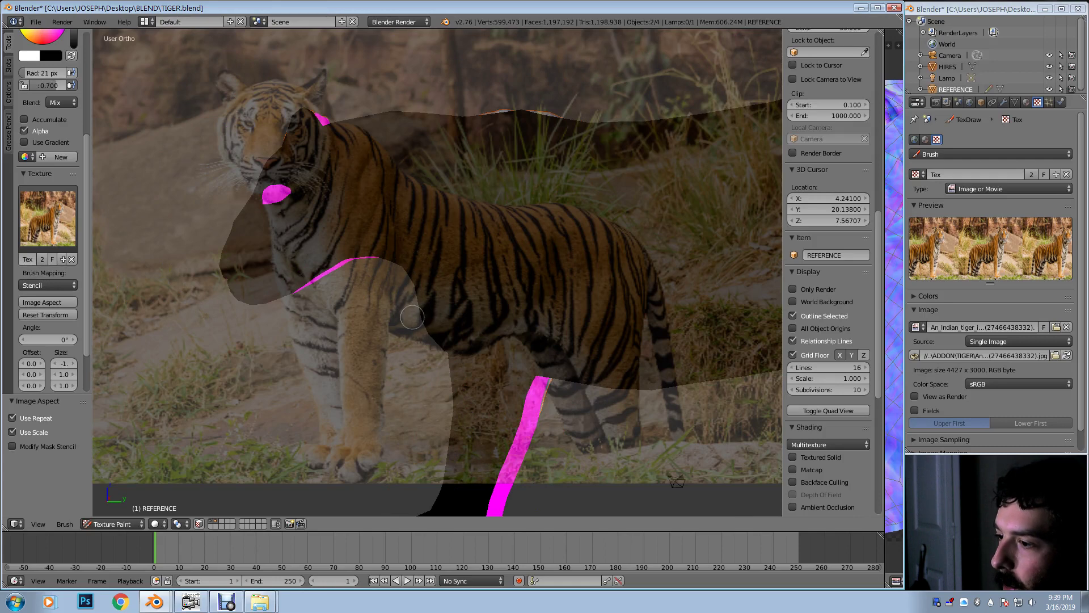
mouse_move(412, 317)
middle_mouse_down()
mouse_move(140, 341)
mouse_move(160, 331)
middle_mouse_up()
scroll(462, 267, "down", 3)
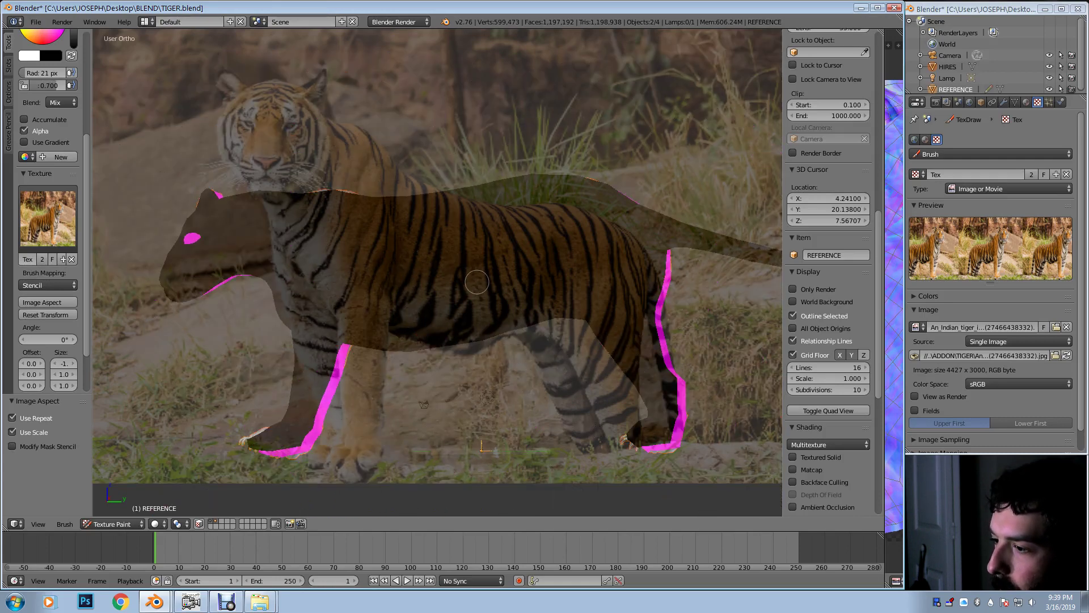
scroll(477, 282, "up", 1)
middle_click_drag(497, 320, 472, 304, "shift")
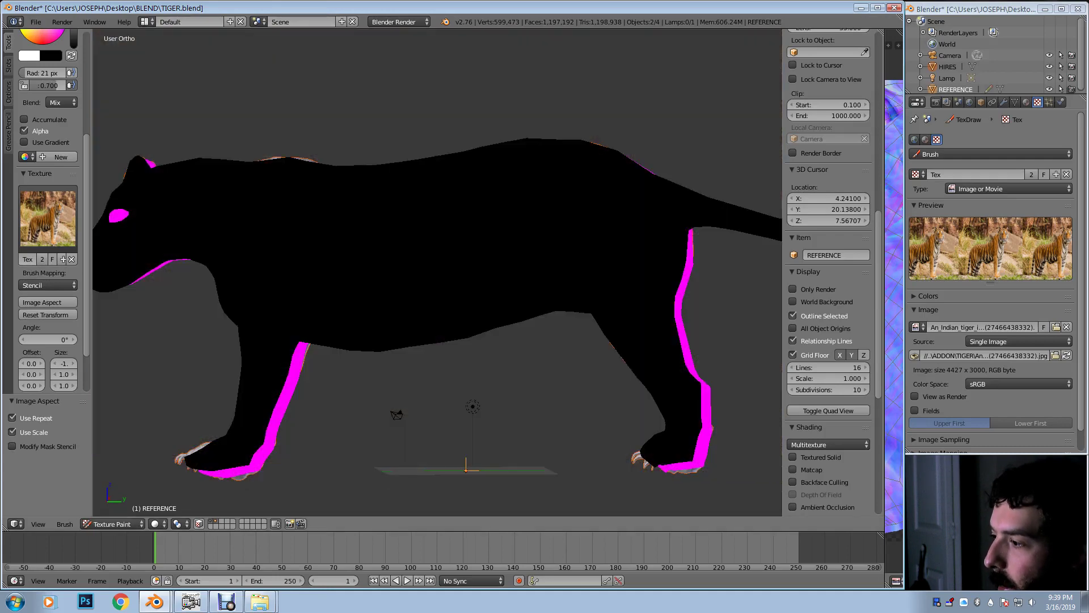
left_click_drag(885, 317, 415, 318)
left_click(502, 580)
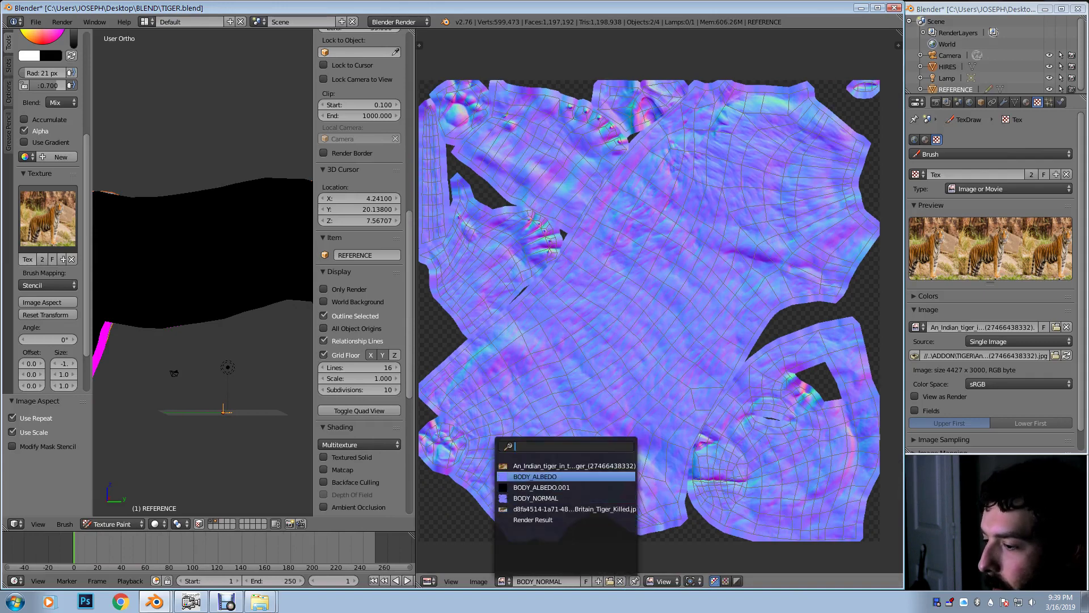
left_click(542, 487)
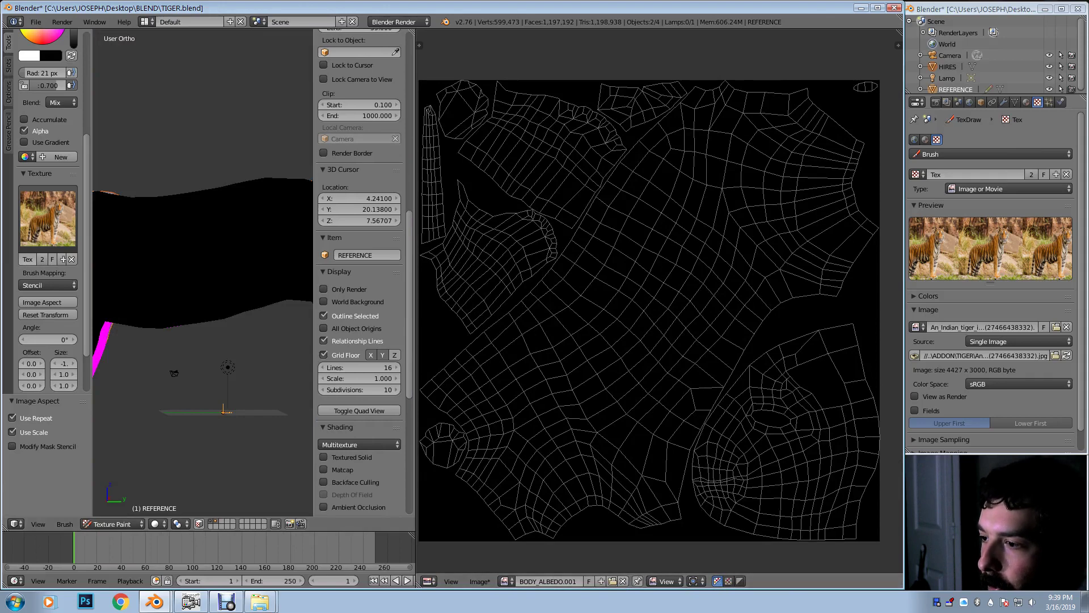
left_click_drag(416, 318, 599, 317)
key("f")
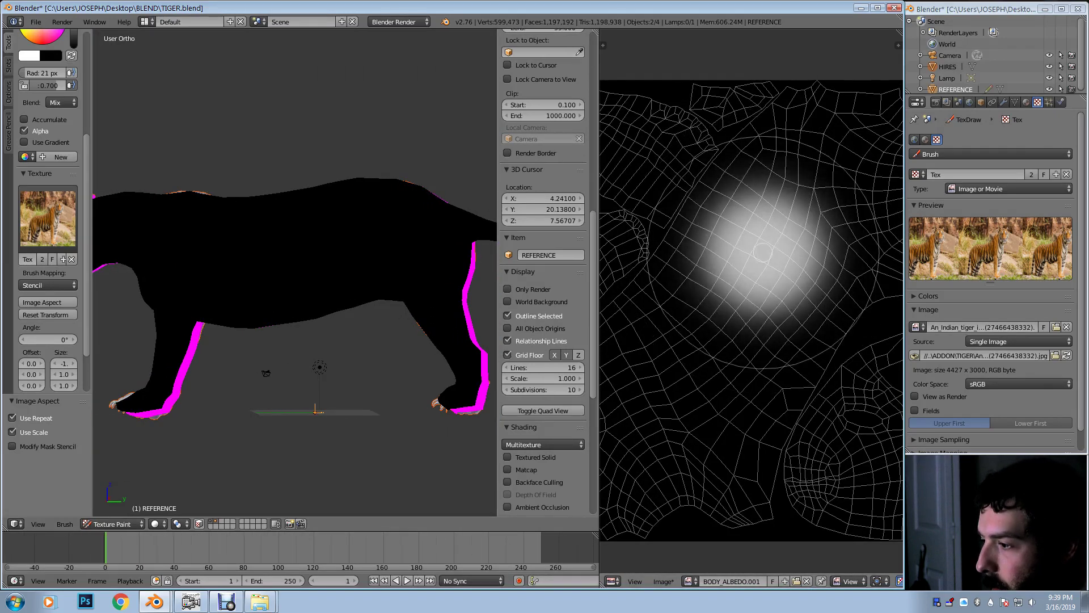
key("Escape")
key("f")
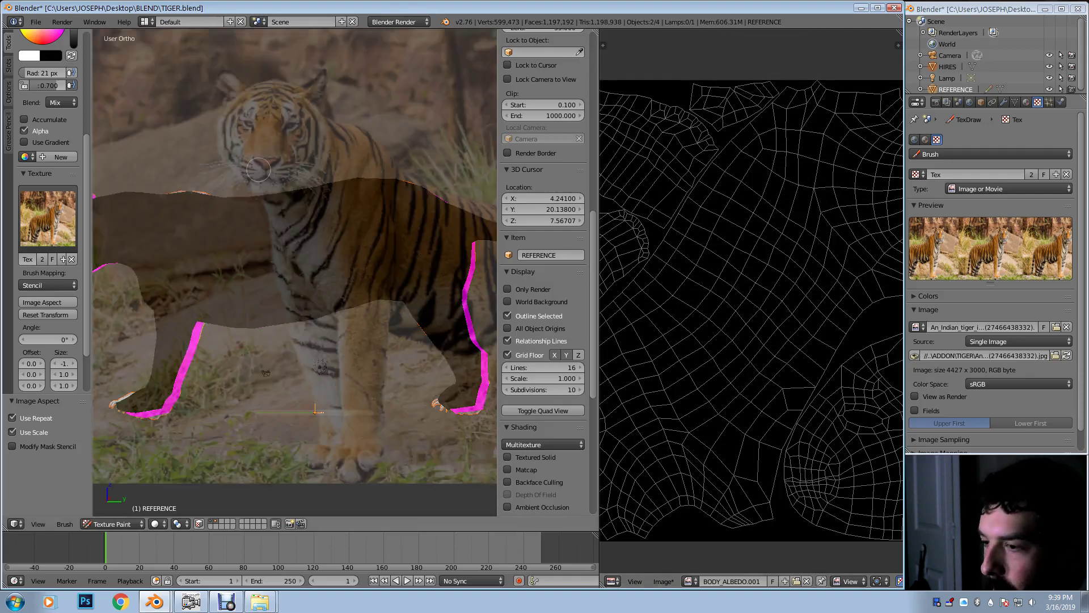
Step: Rotate the stencil to about 18.8° and line up the photo's striped flank with the side of the model
mouse_move(317, 187)
middle_mouse_down()
mouse_move(323, 200)
mouse_move(258, 296)
mouse_move(363, 268)
mouse_move(412, 284)
middle_mouse_up()
mouse_move(421, 283)
right_mouse_down("shift")
mouse_move(367, 288)
mouse_move(432, 276)
mouse_move(272, 276)
right_mouse_up("shift")
mouse_move(392, 331)
right_mouse_down()
mouse_move(415, 338)
mouse_move(451, 319)
mouse_move(451, 300)
right_mouse_up()
Step: Set the brush strength to 1.000 and the brush radius to 100 px
left_click_drag(48, 85, 70, 85)
key("shift+f")
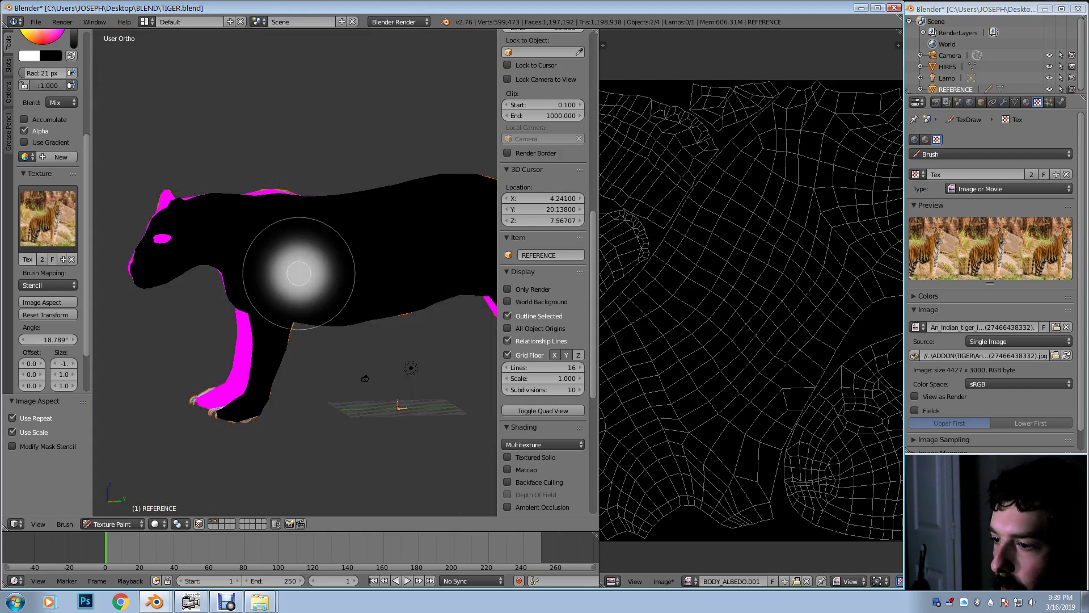
left_click(356, 272)
Step: Paint the photo's stripes through the stencil over the tiger's shoulder, back and flank
mouse_move(342, 260)
left_mouse_down()
mouse_move(317, 265)
mouse_move(292, 242)
left_mouse_up()
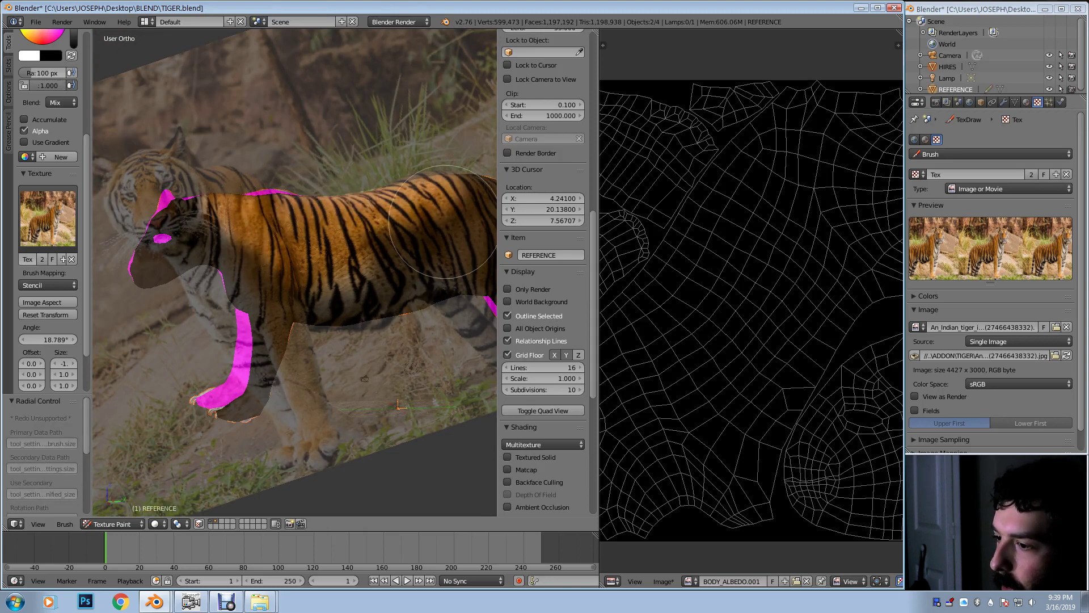
mouse_move(446, 223)
left_mouse_down()
mouse_move(393, 275)
mouse_move(375, 232)
mouse_move(332, 285)
mouse_move(288, 293)
mouse_move(352, 290)
mouse_move(431, 266)
left_mouse_up()
scroll(752, 301, "up", 4)
scroll(752, 300, "down", 5)
middle_click_drag(751, 301, 801, 276)
scroll(801, 276, "up", 2)
Step: Align the stencil with the hindquarters at an angle of about 357.6° and paint the haunch and hind leg
mouse_move(349, 281)
middle_mouse_down()
mouse_move(309, 274)
mouse_move(420, 303)
middle_mouse_up()
right_click_drag(420, 302, 332, 305)
middle_click_drag(331, 305, 263, 309, "shift")
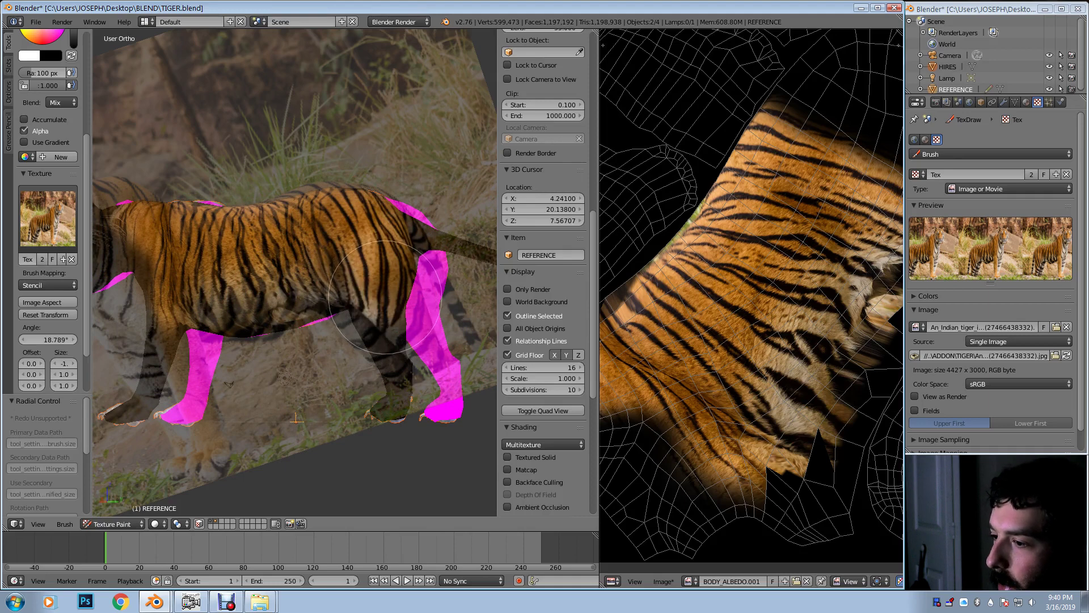
mouse_move(383, 312)
middle_mouse_down()
mouse_move(448, 341)
mouse_move(453, 301)
mouse_move(452, 314)
mouse_move(426, 277)
middle_mouse_up()
right_click_drag(426, 278, 400, 378, "ctrl")
mouse_move(400, 377)
middle_mouse_down()
mouse_move(346, 398)
mouse_move(354, 444)
mouse_move(360, 404)
middle_mouse_up()
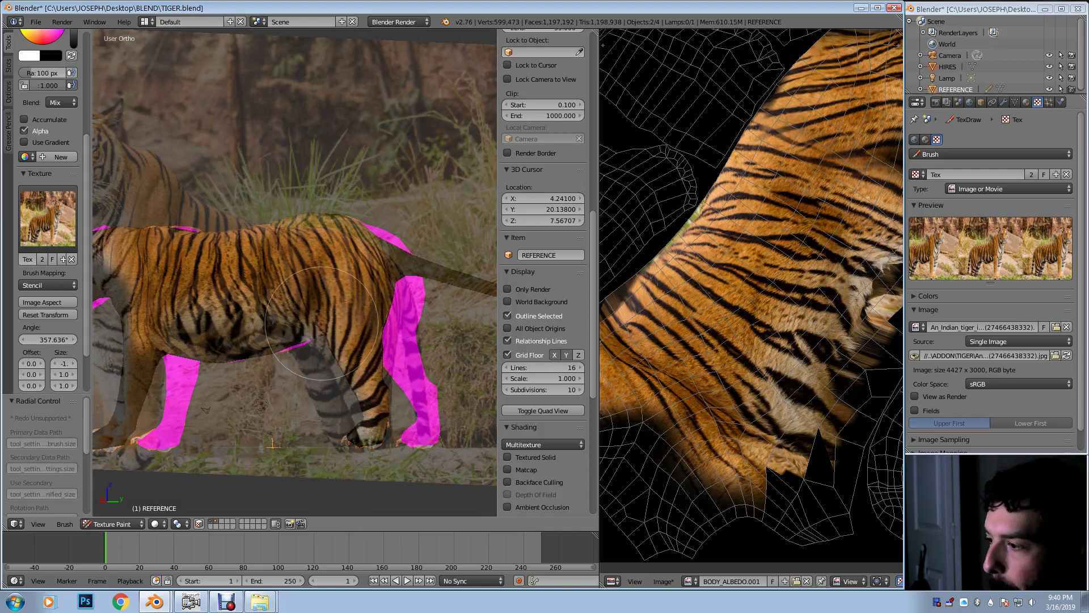
left_click_drag(322, 324, 336, 309)
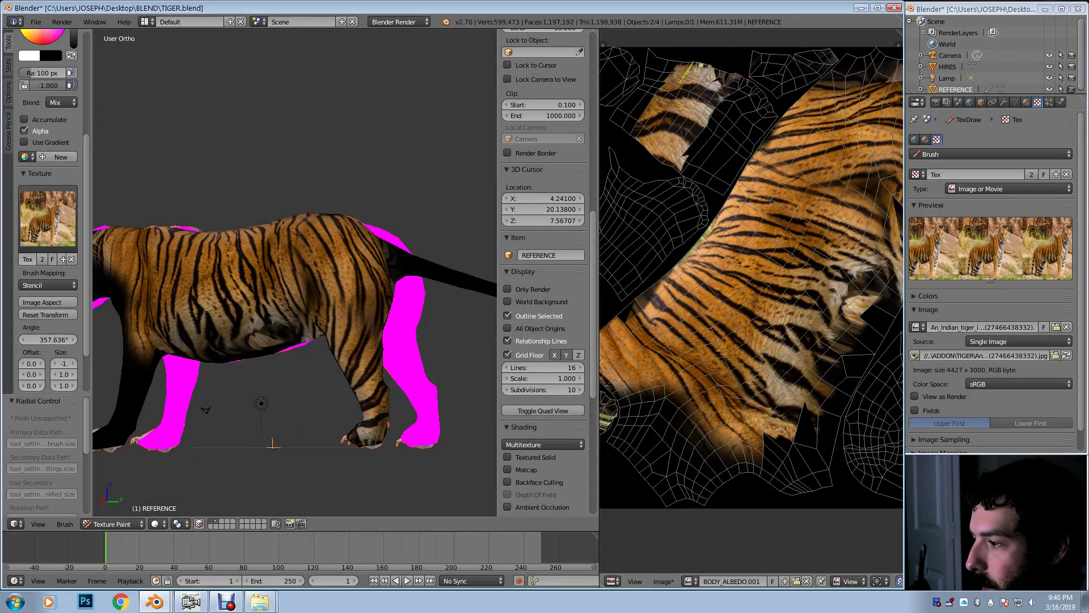
Step: Rotate the stencil to about 19.5° over the torso and paint the lower flank along the belly edge
scroll(751, 301, "up", 6)
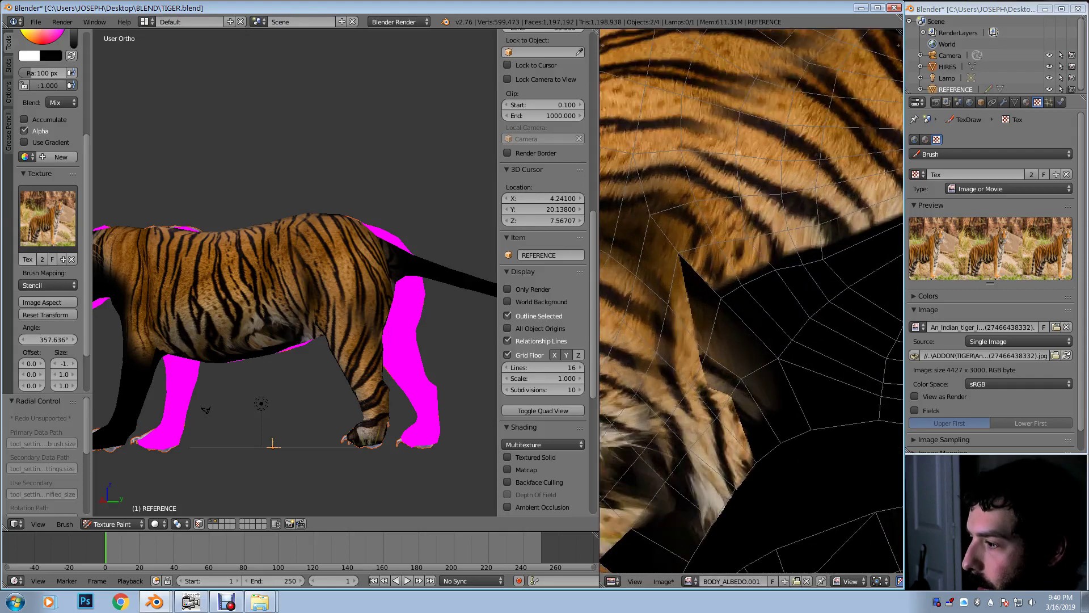
middle_click_drag(771, 227, 726, 380)
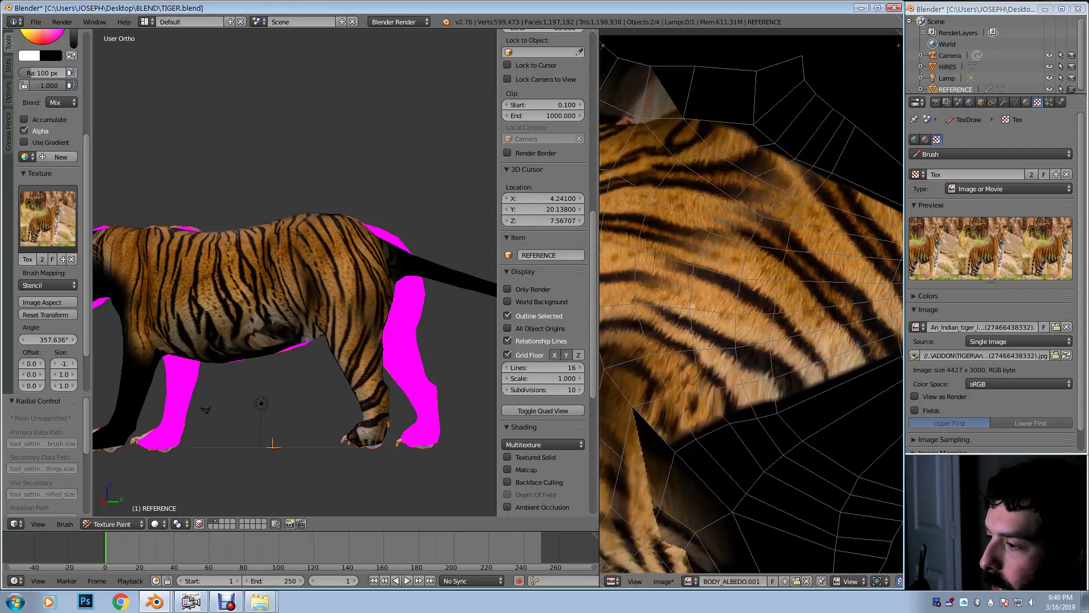
scroll(751, 301, "down", 6)
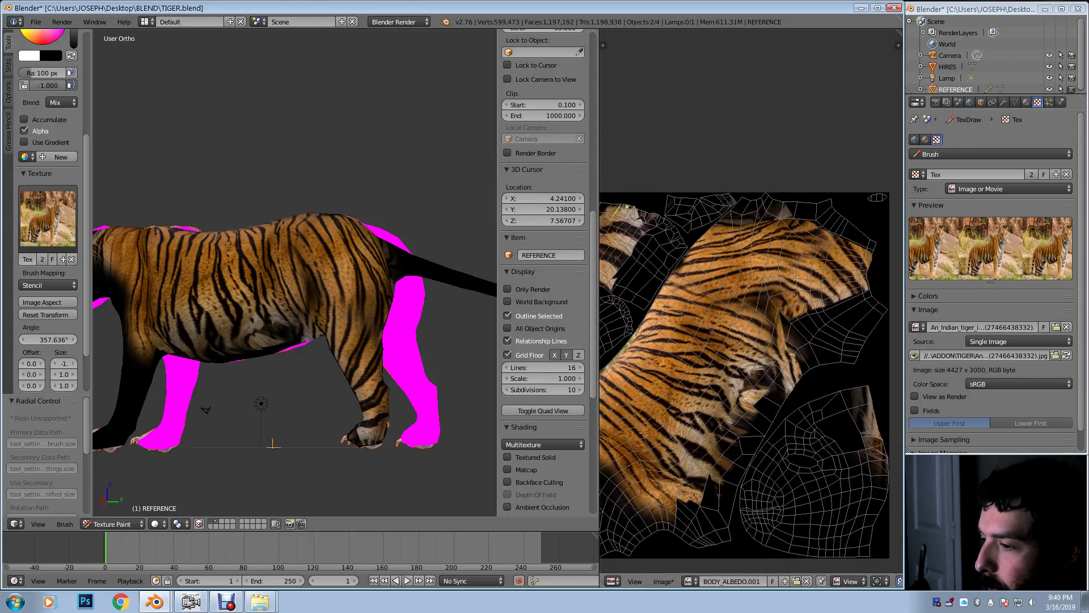
middle_click_drag(737, 363, 743, 358)
middle_click_drag(206, 408, 262, 327)
right_click_drag(371, 239, 328, 285, "ctrl")
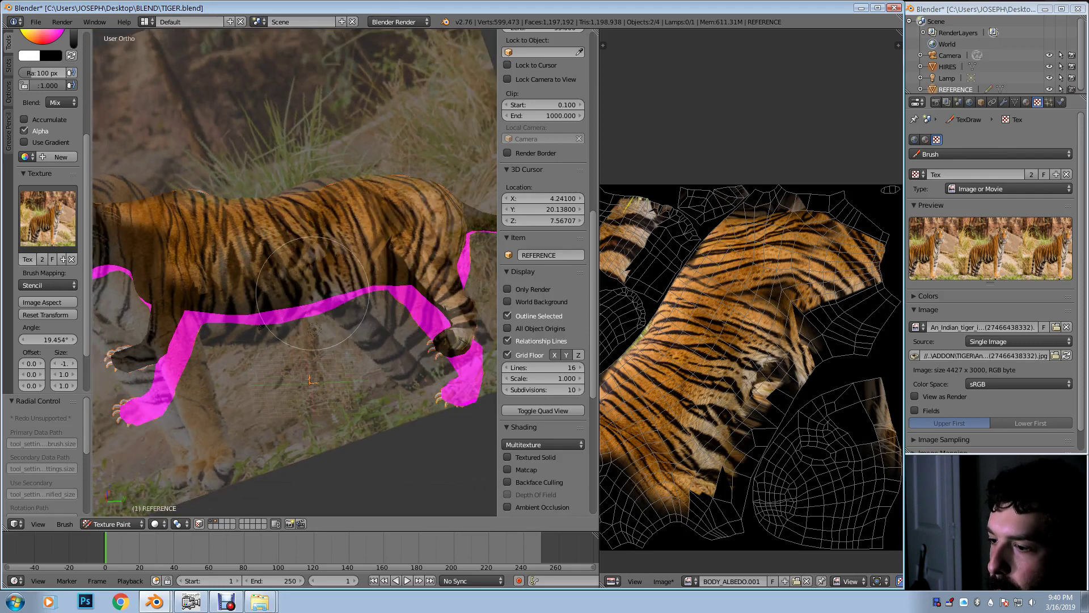
left_click_drag(189, 313, 375, 301)
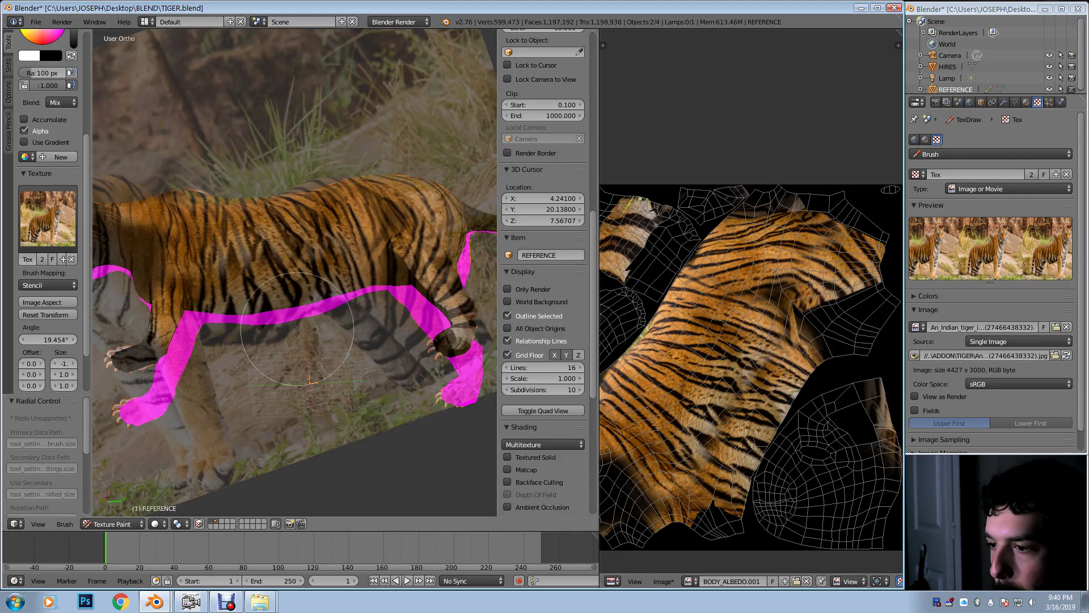
Step: Reposition the stencil at an angle of about 356.2° so the photo's shoulder and front leg cover the model's
middle_click_drag(297, 329, 330, 366)
mouse_move(385, 342)
right_mouse_down()
mouse_move(338, 482)
mouse_move(375, 454)
right_mouse_up()
right_click_drag(247, 344, 330, 354)
left_click_drag(331, 353, 268, 390)
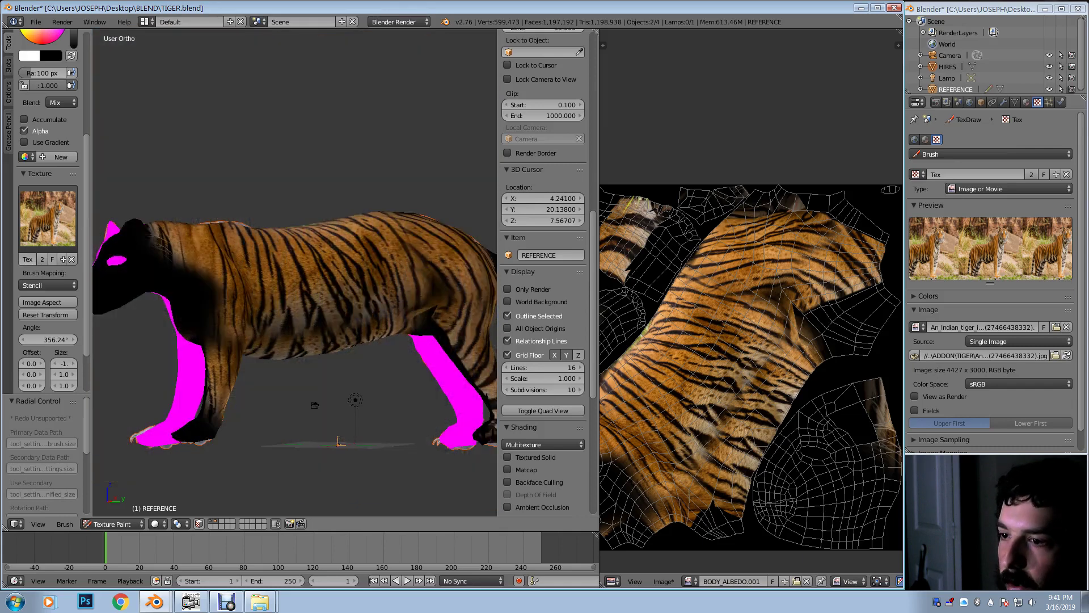
Step: Change the brush colour to light grey and paint the lower neck, shoulder and front leg down to the paw
left_click(29, 55)
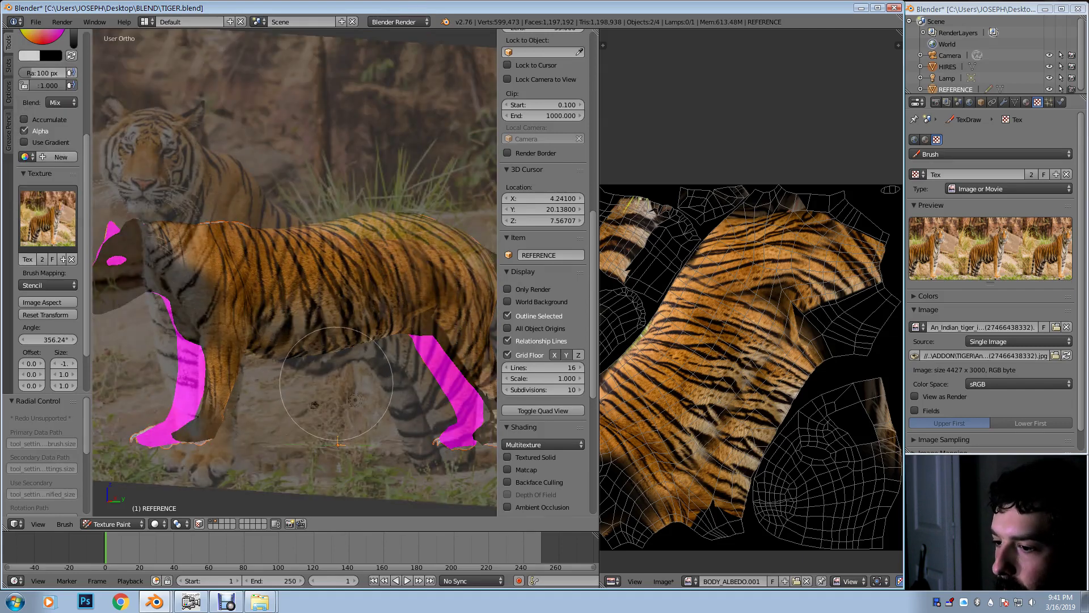
mouse_move(342, 380)
middle_mouse_down()
mouse_move(366, 382)
mouse_move(338, 386)
mouse_move(220, 332)
middle_mouse_up()
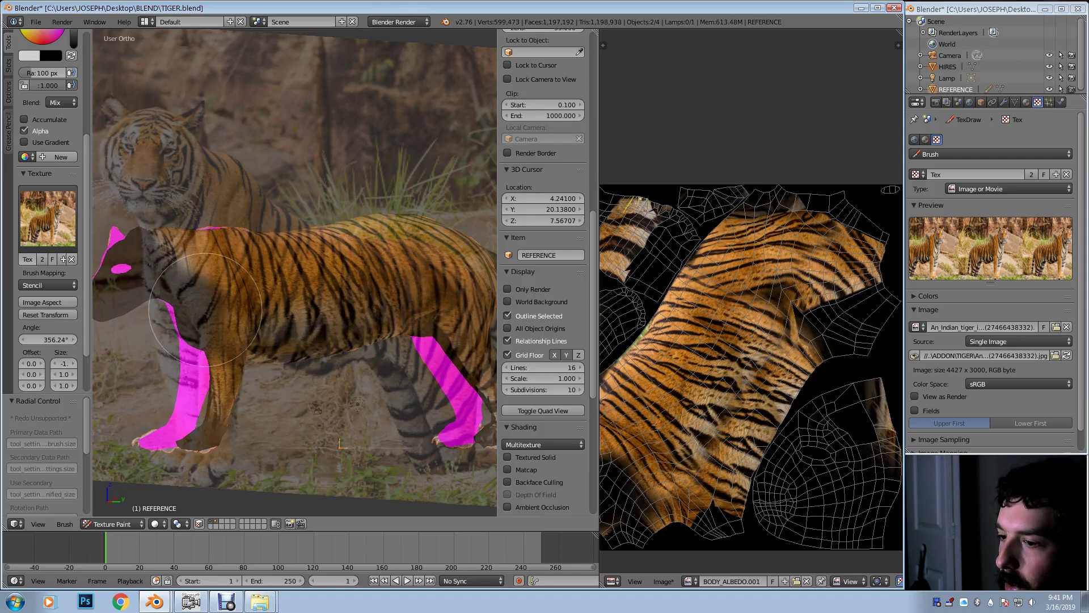
left_click_drag(197, 299, 193, 301)
left_click_drag(218, 387, 200, 441)
scroll(751, 340, "up", 5)
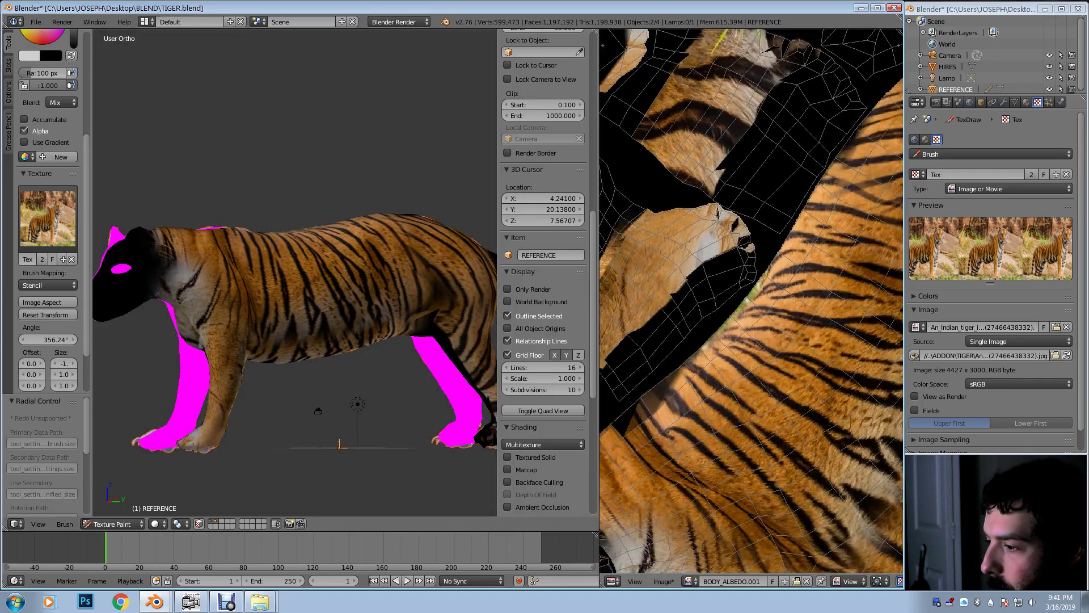
middle_click_drag(751, 340, 783, 337)
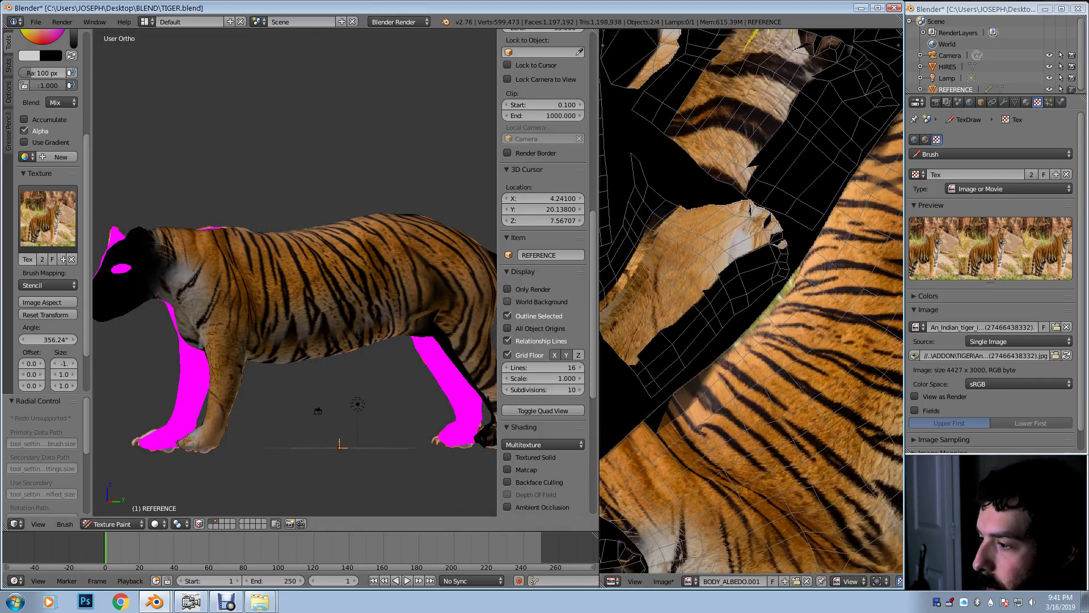
Step: Turn the tiger to a three-quarter front view and align the photo's face roughly with the model's head
middle_click_drag(201, 278, 301, 249)
scroll(205, 236, "up", 4)
mouse_move(365, 274)
middle_mouse_down("shift")
mouse_move(265, 239)
mouse_move(217, 208)
mouse_move(199, 210)
mouse_move(190, 192)
middle_mouse_up("shift")
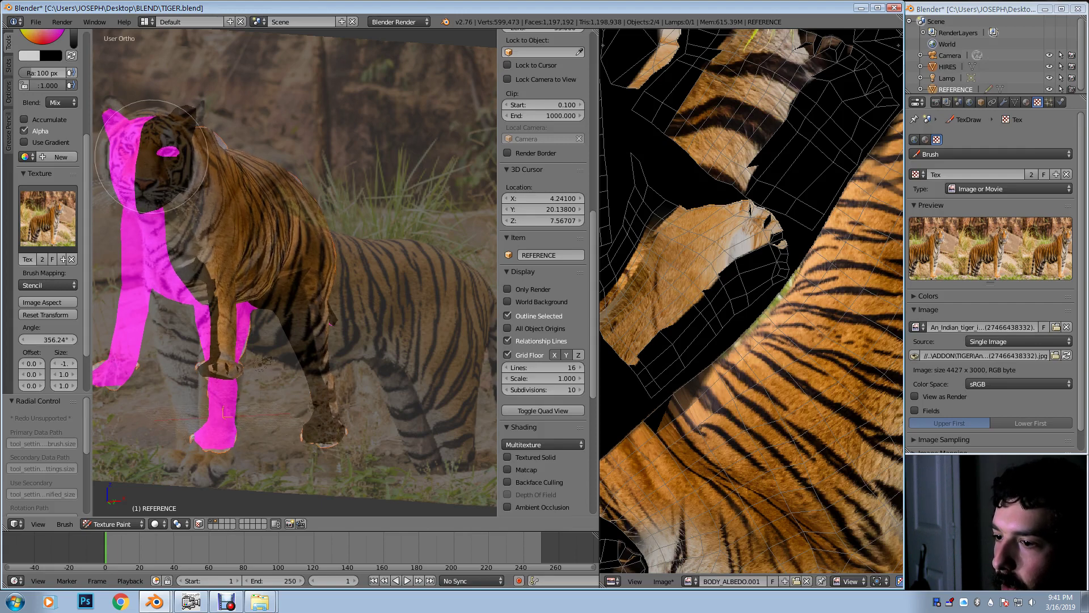
middle_click_drag(169, 159, 167, 162)
middle_click_drag(324, 206, 315, 197, "shift")
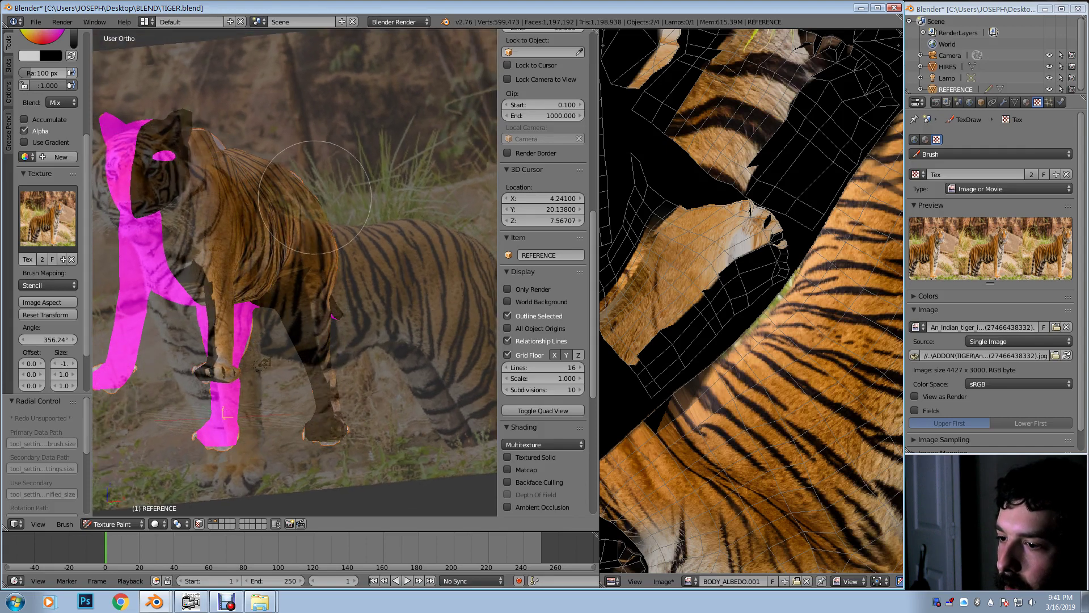
right_click_drag(315, 197, 321, 200, "ctrl")
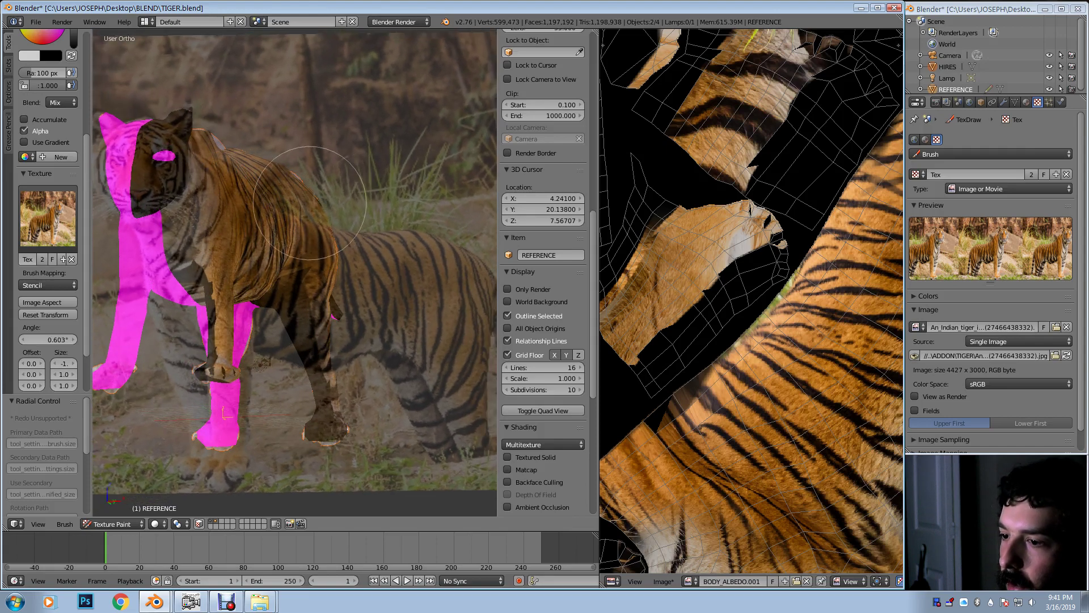
Step: Fine-tune the stencil over the head to an angle of about 0.5° and paint the tiger's face
middle_click_drag(314, 206, 311, 206, "shift")
scroll(226, 198, "up", 1)
scroll(227, 198, "down", 1)
scroll(227, 198, "down", 1)
scroll(226, 198, "up", 1)
mouse_move(309, 220)
right_mouse_down("ctrl")
mouse_move(352, 227)
mouse_move(310, 225)
right_mouse_up("ctrl")
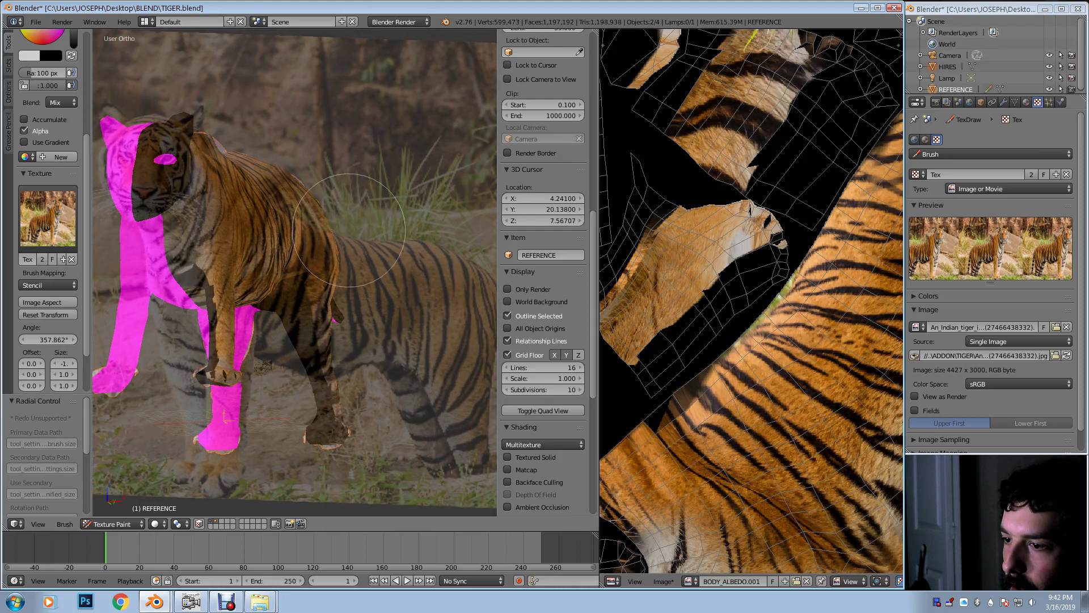
right_click_drag(348, 231, 348, 225, "ctrl")
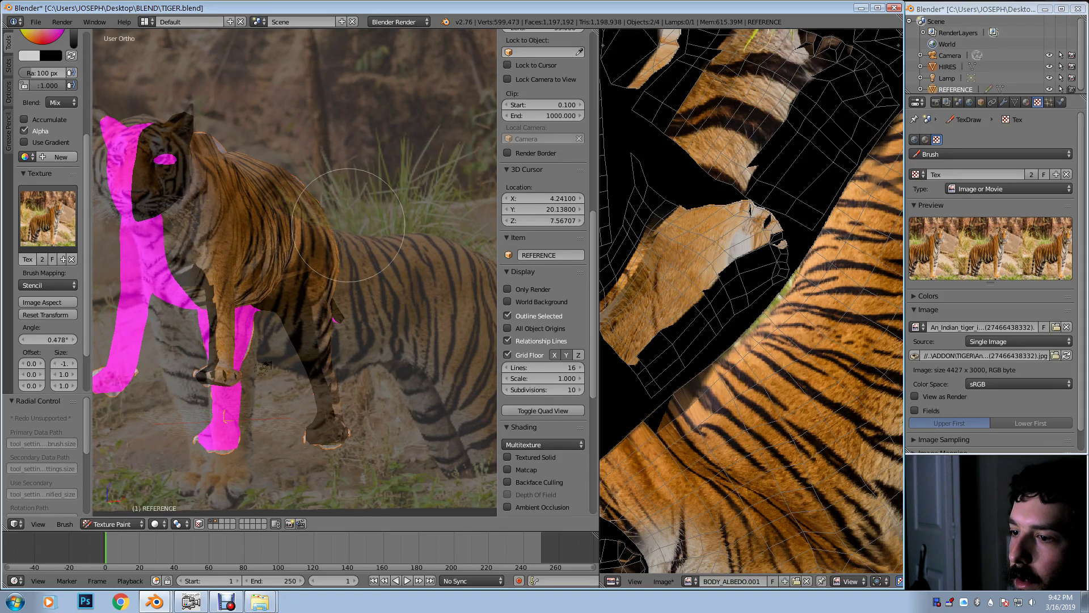
mouse_move(171, 176)
left_mouse_down()
mouse_move(161, 150)
mouse_move(157, 207)
mouse_move(174, 166)
mouse_move(146, 196)
left_mouse_up()
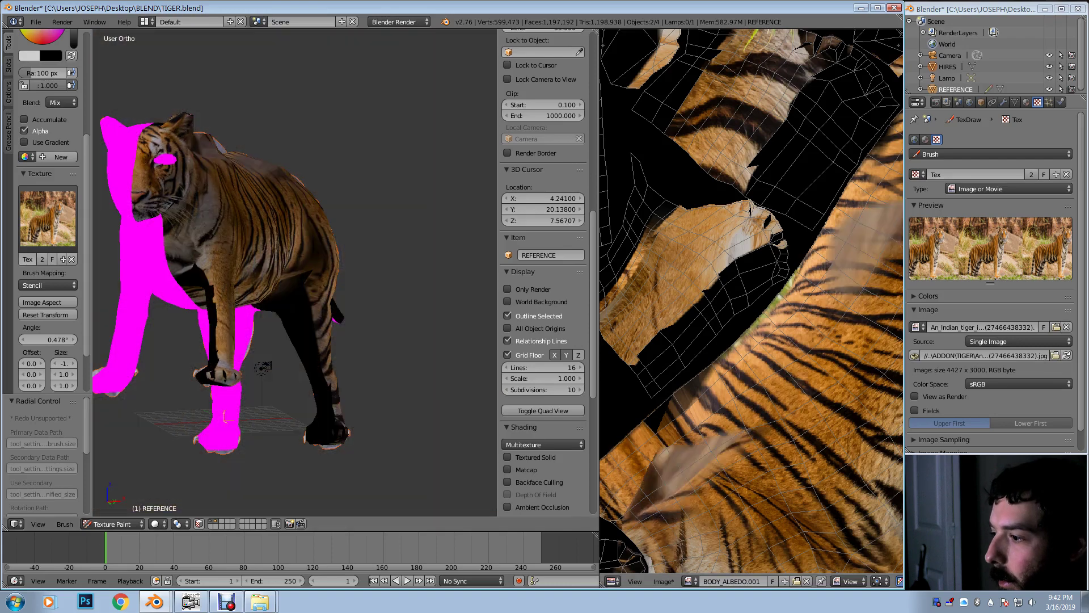
Step: Examine the painted face on its UV island in the albedo image
scroll(754, 307, "down", 3)
scroll(753, 307, "down", 1)
middle_click_drag(812, 335, 691, 284)
scroll(753, 308, "up", 5)
middle_click_drag(839, 425, 767, 266)
scroll(751, 286, "down", 2)
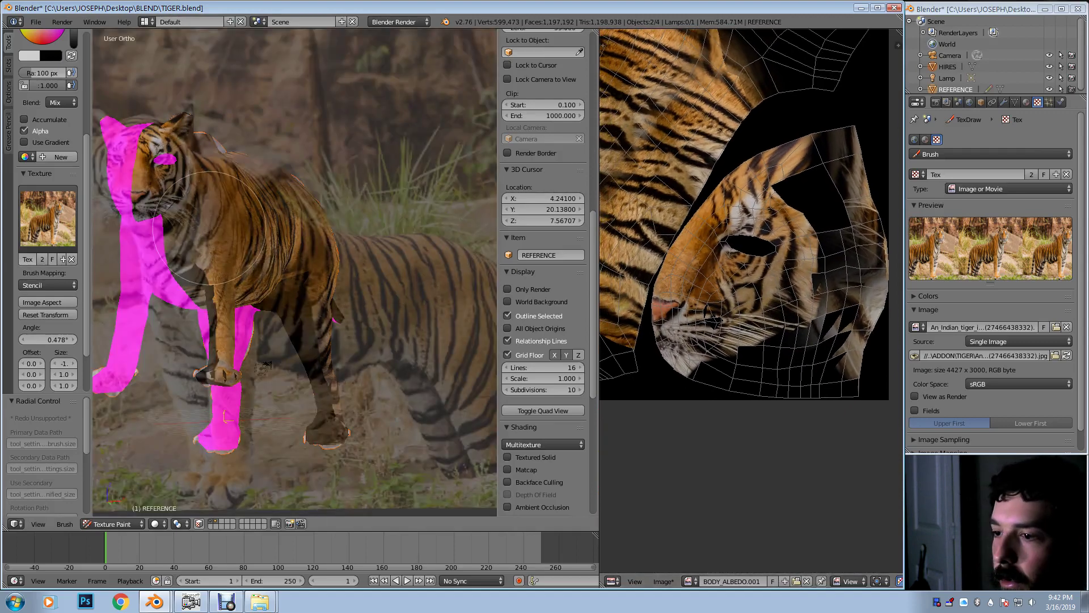
Step: Align the stencil with the side of the neck at about 22.3° and set the brush radius to 66 px
mouse_move(199, 229)
middle_mouse_down()
mouse_move(186, 230)
mouse_move(392, 262)
mouse_move(336, 254)
mouse_move(234, 320)
mouse_move(381, 290)
middle_mouse_up()
right_click_drag(401, 293, 391, 250, "ctrl")
middle_click_drag(387, 257, 395, 292, "shift")
left_click_drag(195, 213, 143, 211)
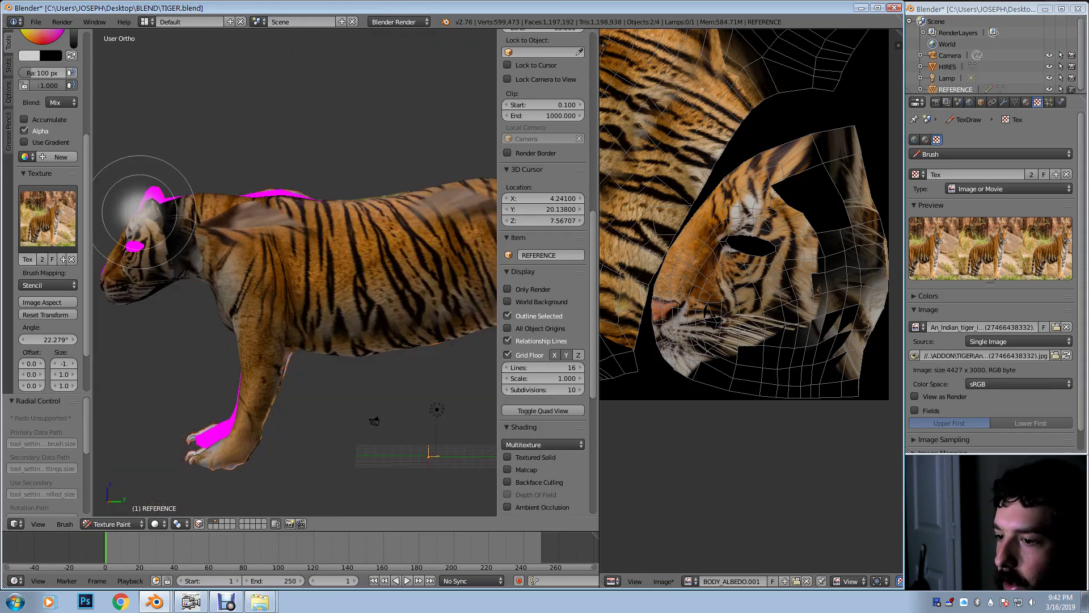
left_click(180, 205)
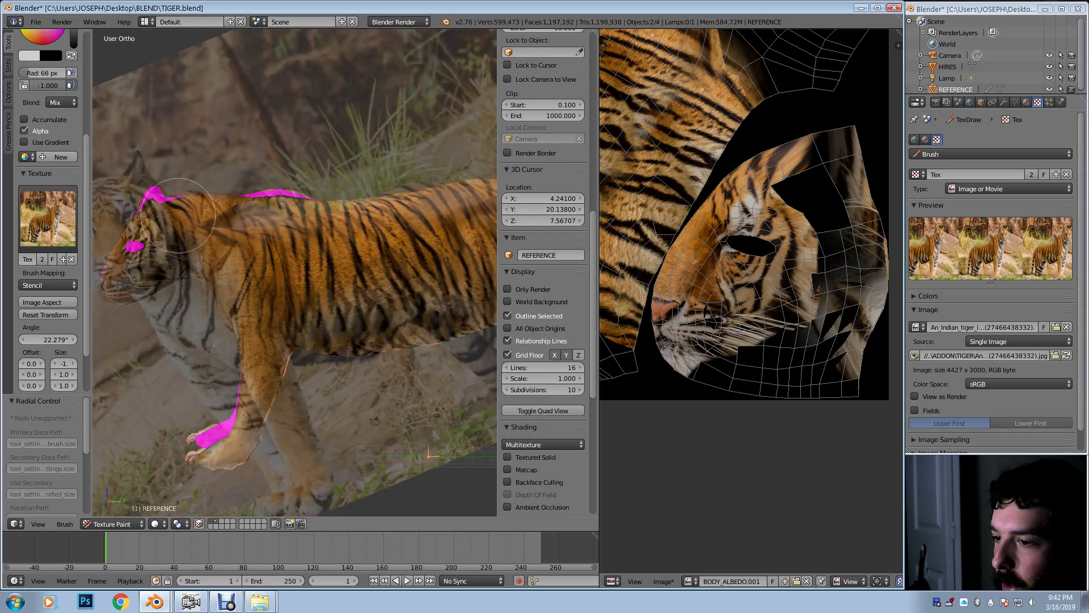
Step: Paint the side of the tiger's neck through the stencil with the 66 px brush
left_click(186, 287)
left_click_drag(187, 286, 177, 287)
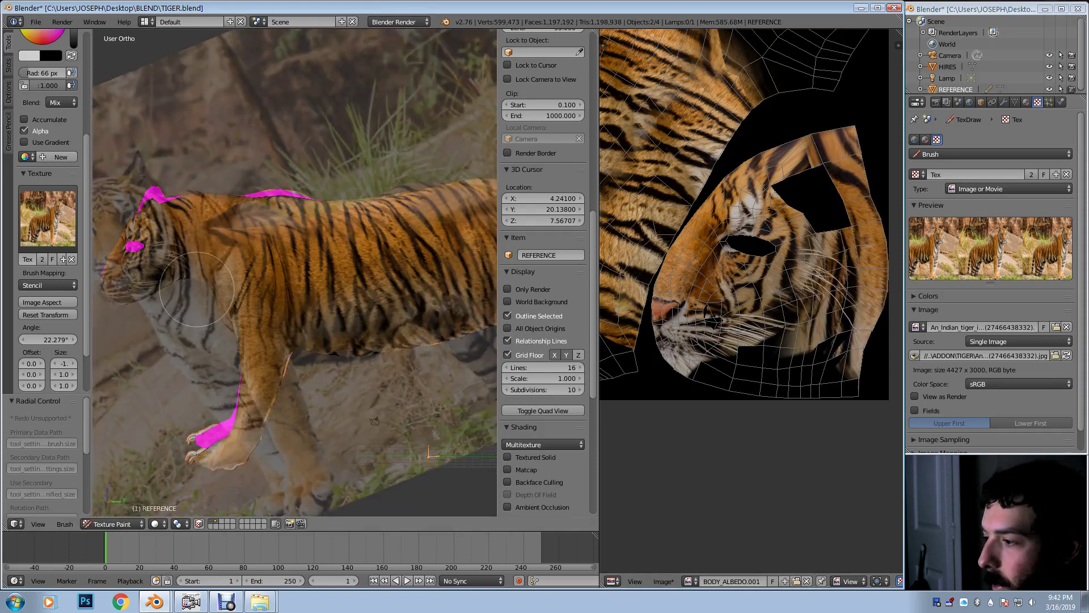
mouse_move(164, 239)
middle_mouse_down()
mouse_move(173, 243)
mouse_move(161, 226)
middle_mouse_up()
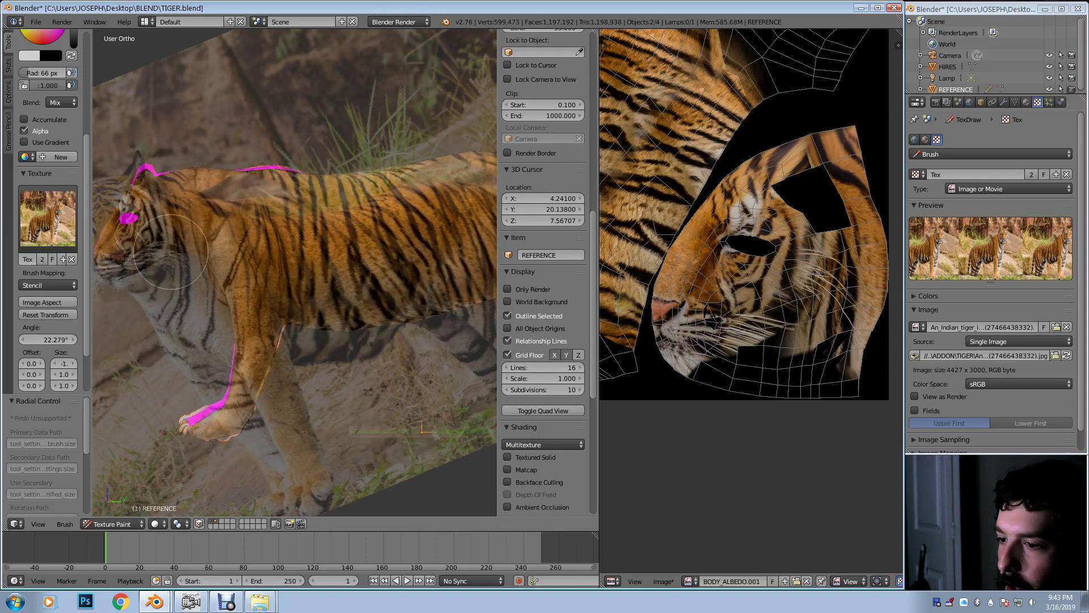
key("ctrl+z")
mouse_move(177, 240)
middle_mouse_down()
mouse_move(190, 245)
mouse_move(193, 222)
middle_mouse_up()
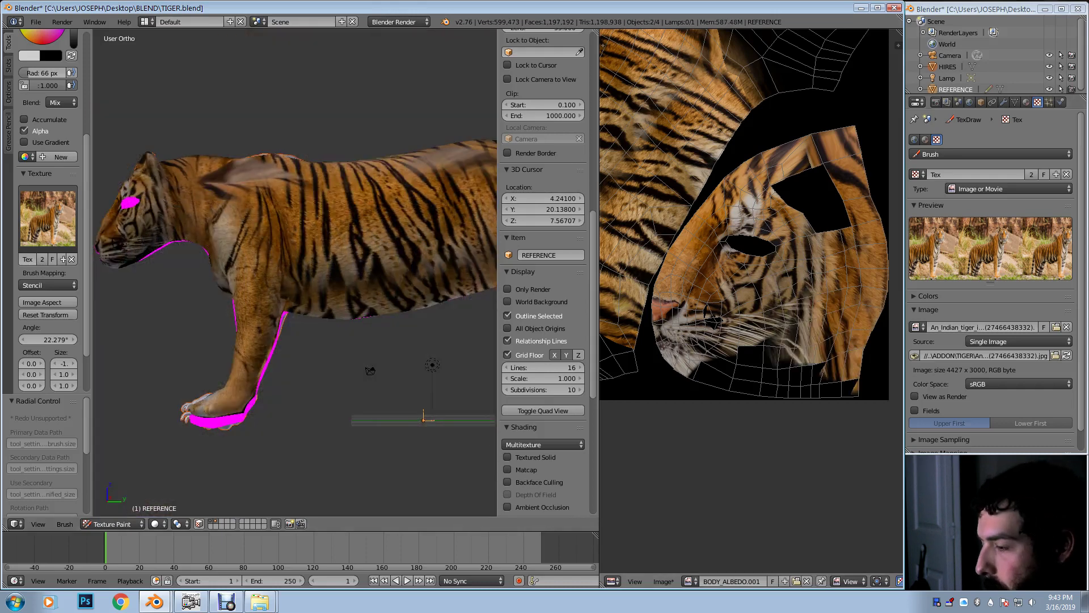
Step: Paint the throat and jaw area at the lower edge of the head's UV island through the stencil
scroll(748, 303, "up", 3)
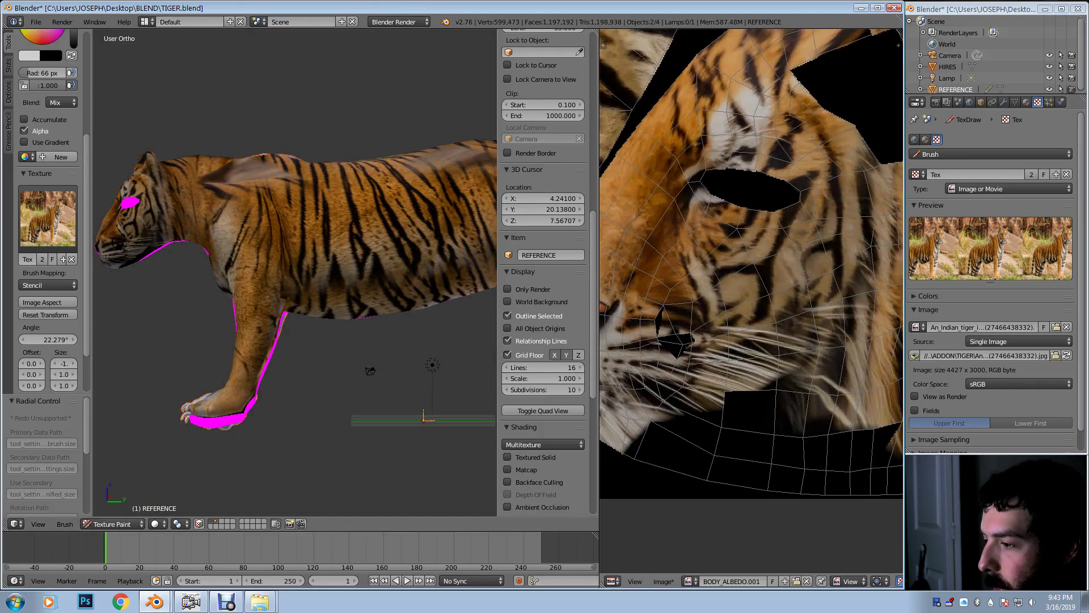
scroll(746, 300, "down", 3)
scroll(746, 300, "up", 2)
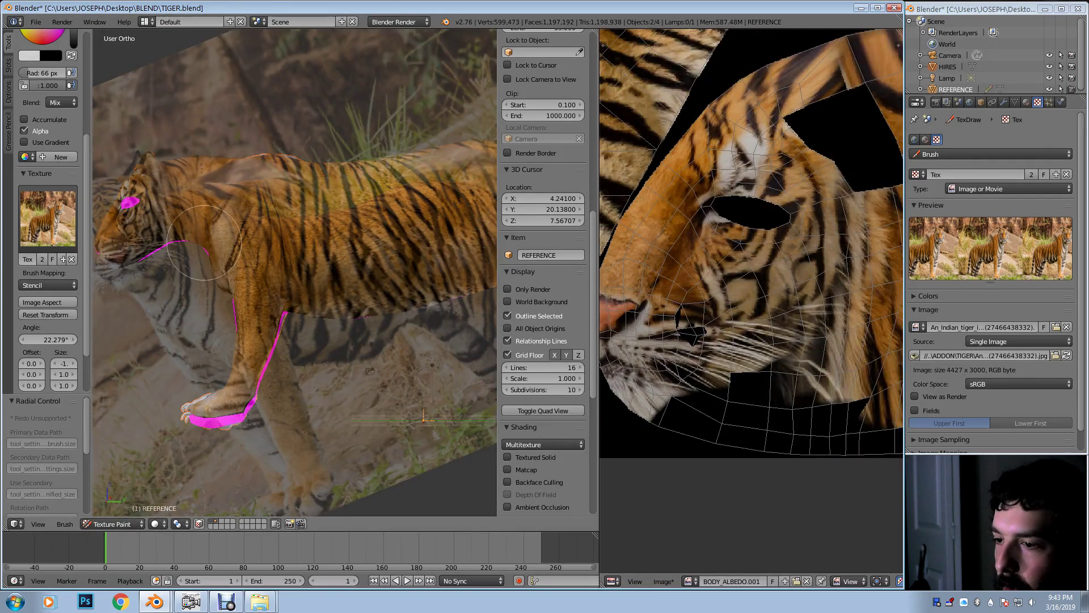
mouse_move(205, 243)
middle_mouse_down()
mouse_move(221, 204)
mouse_move(243, 264)
mouse_move(238, 221)
mouse_move(190, 236)
middle_mouse_up()
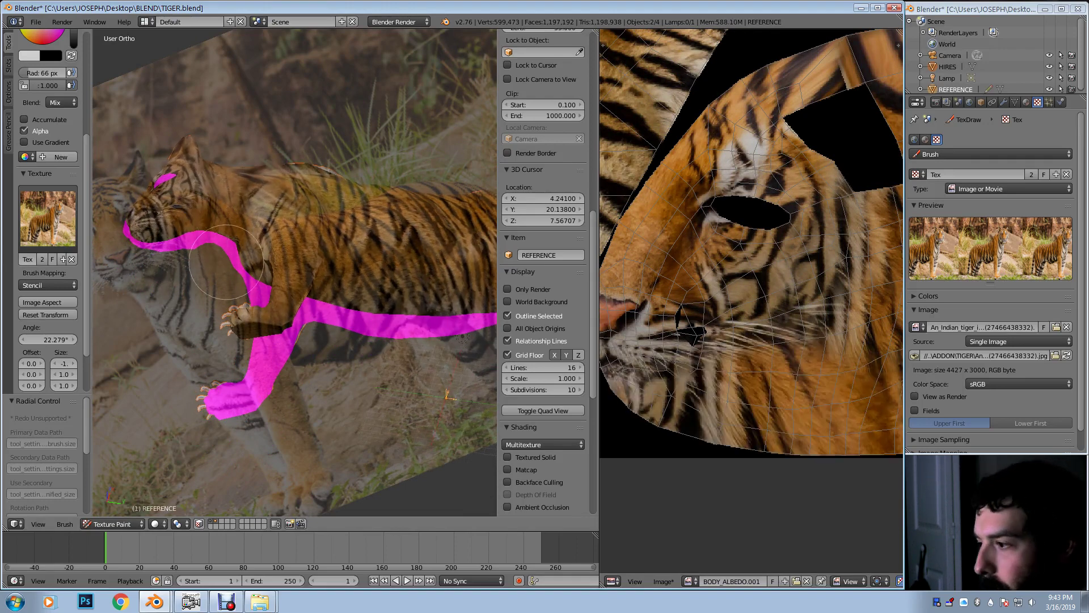
Step: Paint the underside and inner side of the front leg, reducing the brush radius to 32 px
mouse_move(754, 244)
middle_mouse_down()
mouse_move(723, 234)
mouse_move(815, 278)
middle_mouse_up()
middle_click_drag(255, 346, 454, 339)
mouse_move(329, 361)
middle_mouse_down()
mouse_move(275, 399)
mouse_move(291, 357)
middle_mouse_up()
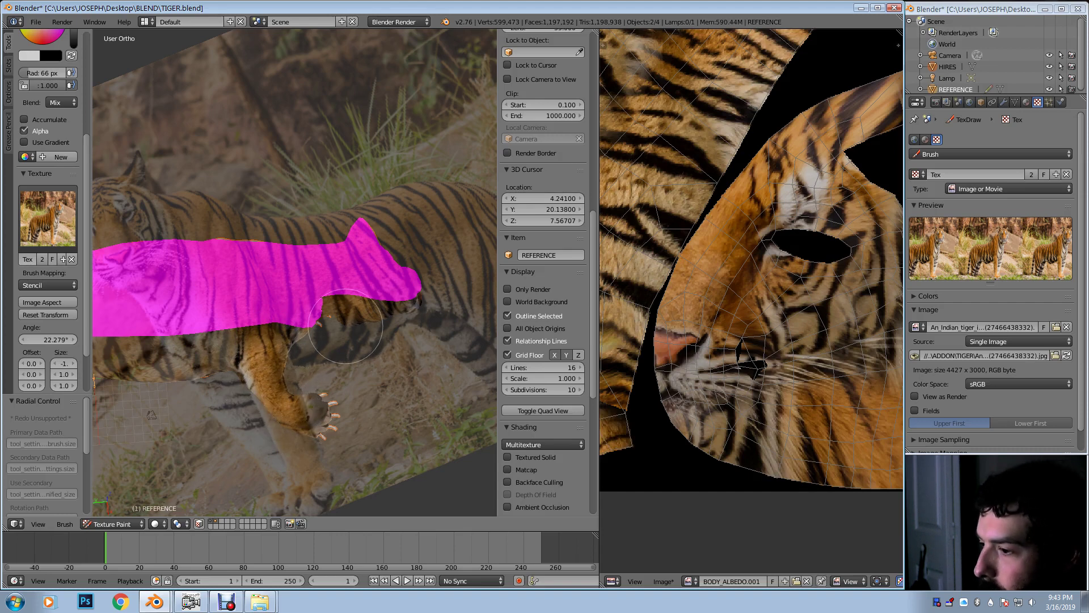
left_click_drag(312, 326, 307, 326)
left_click(326, 327)
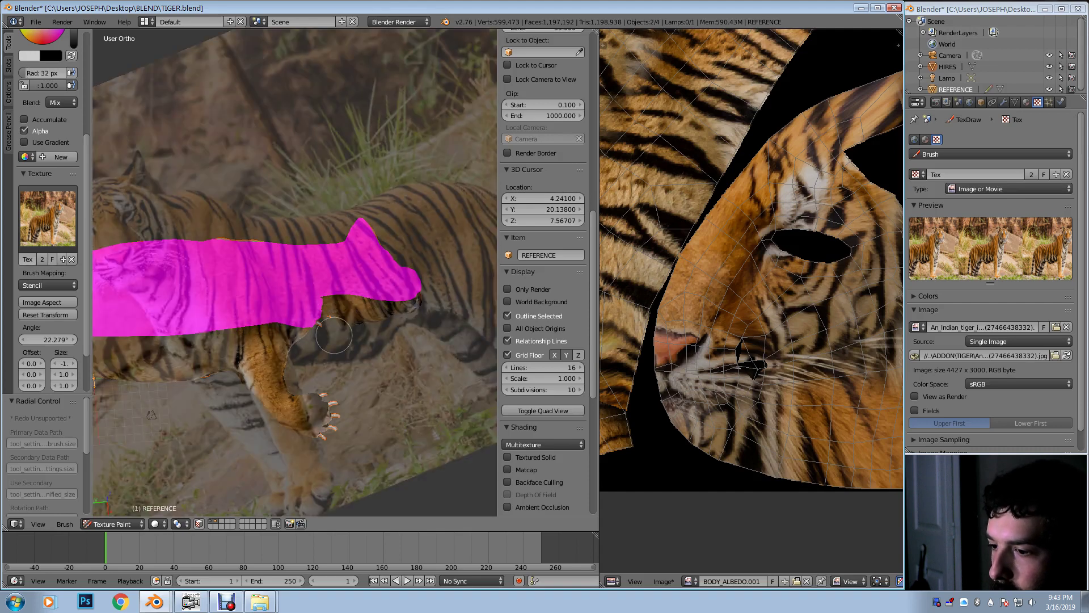
mouse_move(331, 339)
middle_mouse_down()
mouse_move(252, 413)
mouse_move(276, 372)
middle_mouse_up()
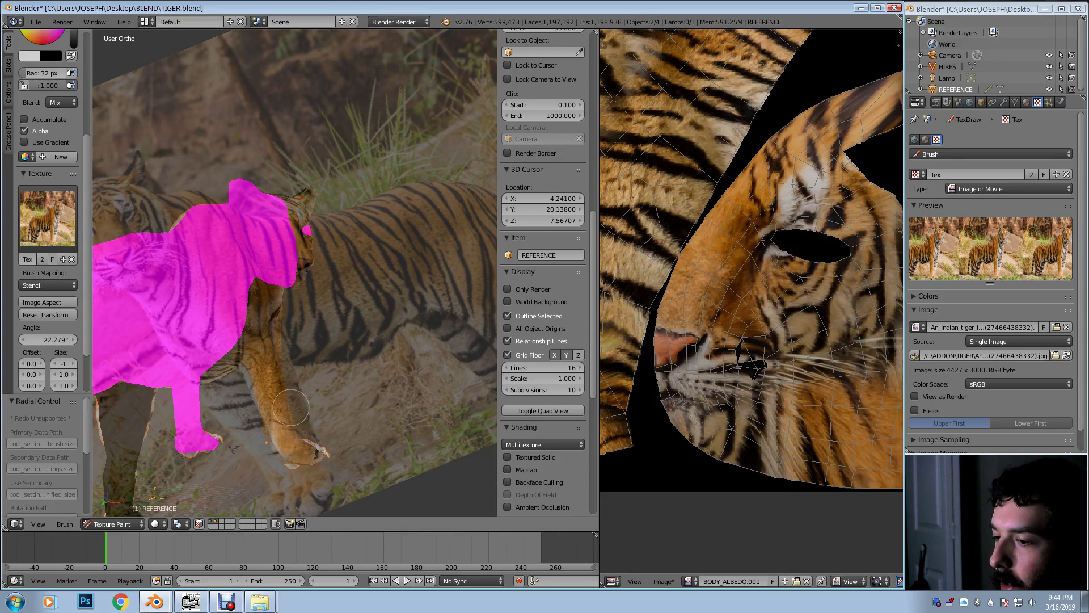
Step: Rotate the stencil to about 357.2° and align the photo's hindquarters with the model's hind leg
mouse_move(272, 416)
middle_mouse_down()
mouse_move(181, 429)
mouse_move(262, 368)
mouse_move(405, 338)
middle_mouse_up()
mouse_move(416, 353)
right_mouse_down("ctrl")
mouse_move(347, 331)
mouse_move(344, 363)
mouse_move(392, 362)
mouse_move(330, 365)
mouse_move(421, 346)
mouse_move(263, 335)
right_mouse_up("ctrl")
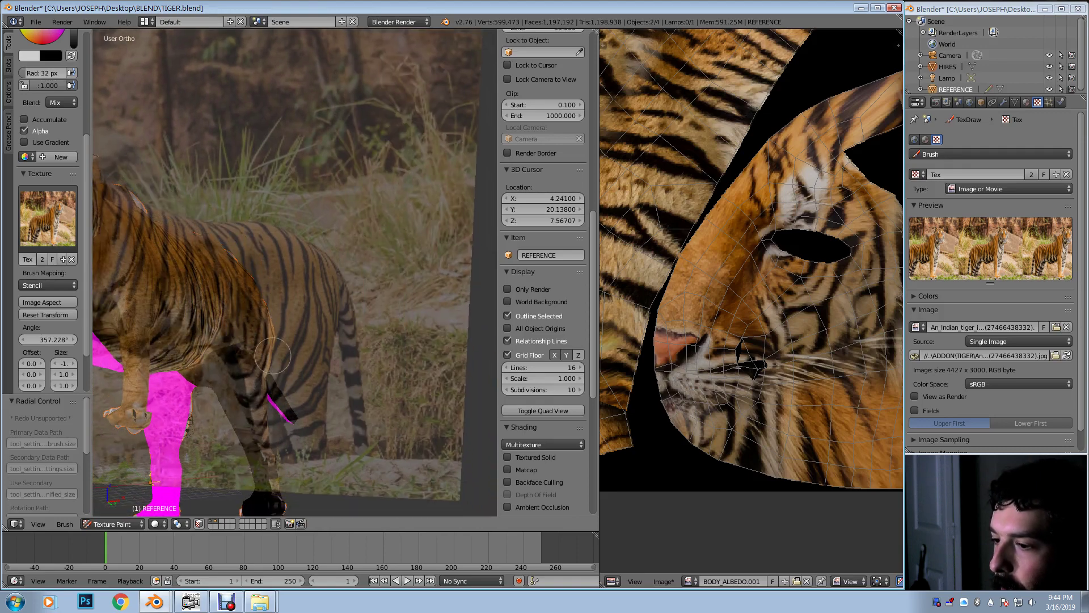
middle_click_drag(263, 335, 332, 315, "shift")
Step: Set the brush colour to full white and paint the outer side of the hind leg
left_click(31, 55)
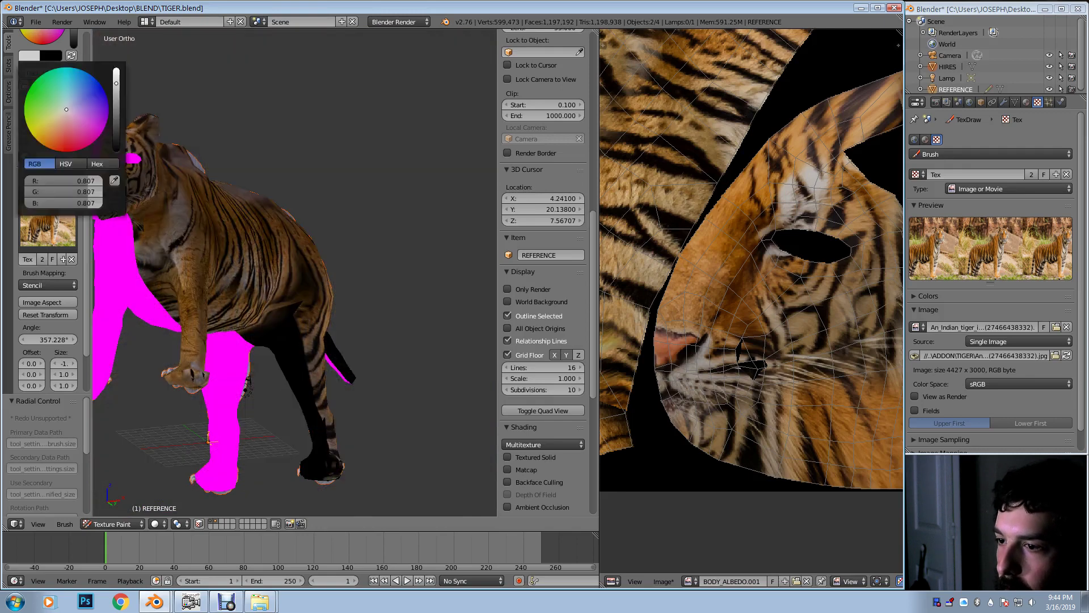
left_click_drag(117, 90, 117, 65)
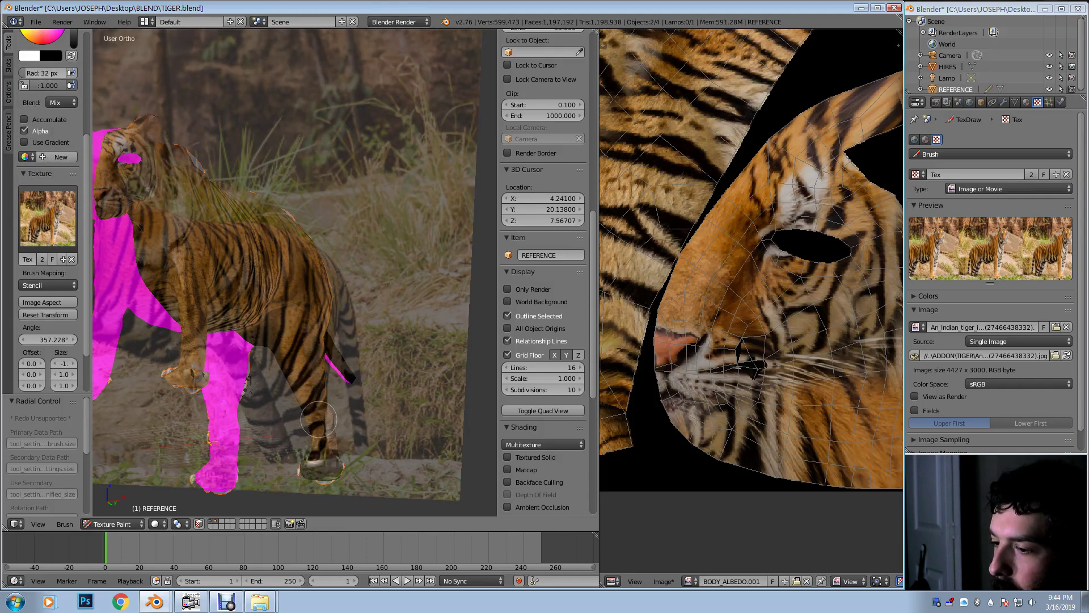
Step: Paint the front side of the hind leg through the stencil with the model seen head-on
mouse_move(289, 331)
middle_mouse_down()
mouse_move(288, 356)
mouse_move(353, 286)
middle_mouse_up()
scroll(752, 302, "down", 2)
scroll(752, 302, "down", 2)
middle_click_drag(752, 301, 876, 438)
scroll(740, 290, "up", 3)
middle_click_drag(741, 289, 826, 383)
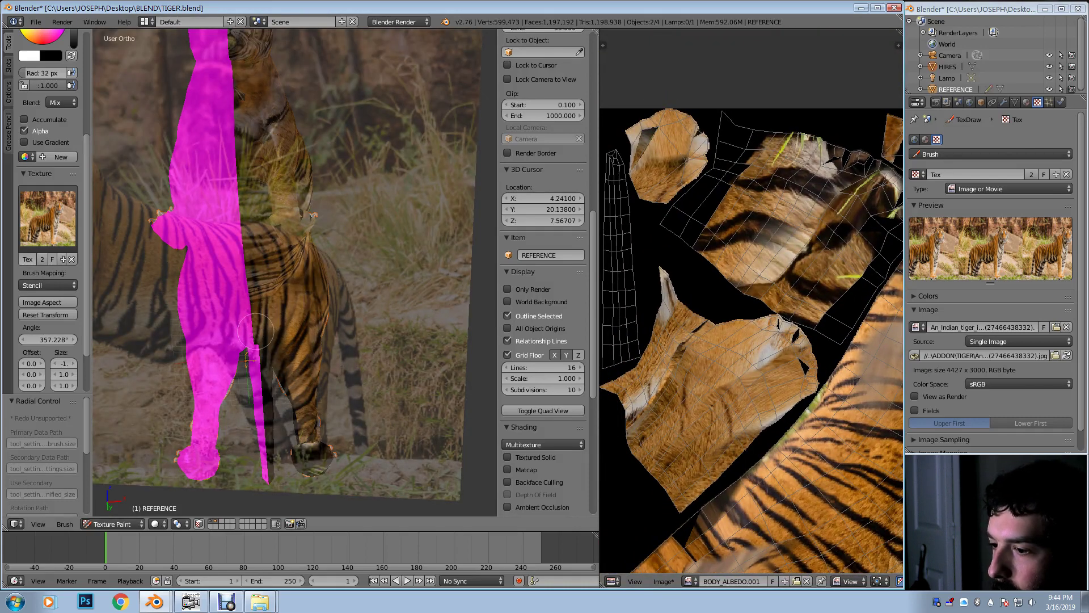
left_click_drag(261, 376, 280, 337)
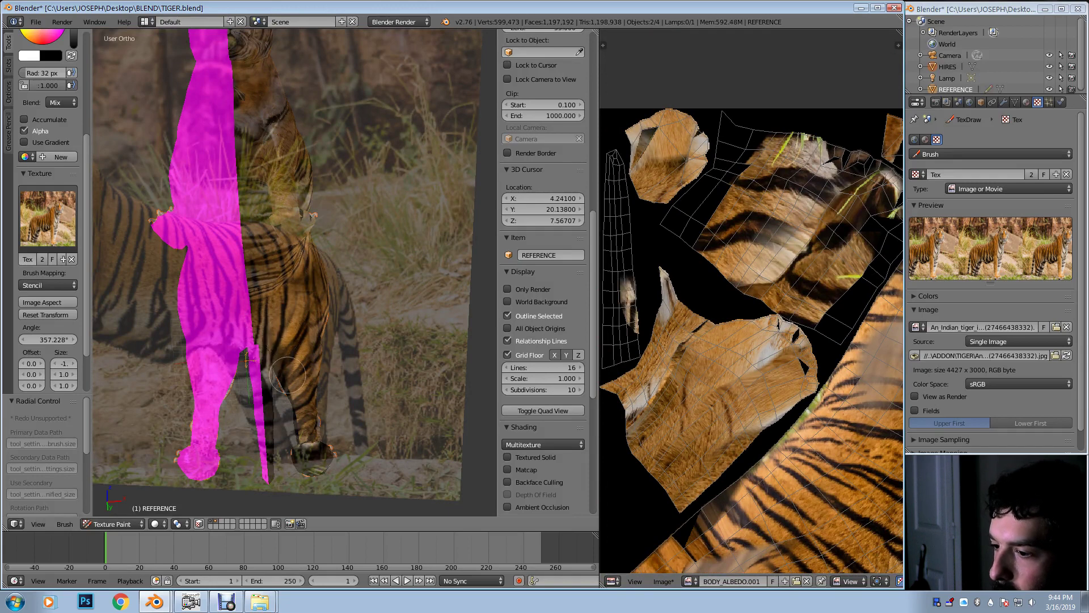
left_click_drag(287, 375, 295, 406)
Step: Paint the underside and back of the hind leg down to its paw
mouse_move(348, 404)
middle_mouse_down()
mouse_move(325, 352)
mouse_move(434, 353)
mouse_move(413, 359)
middle_mouse_up()
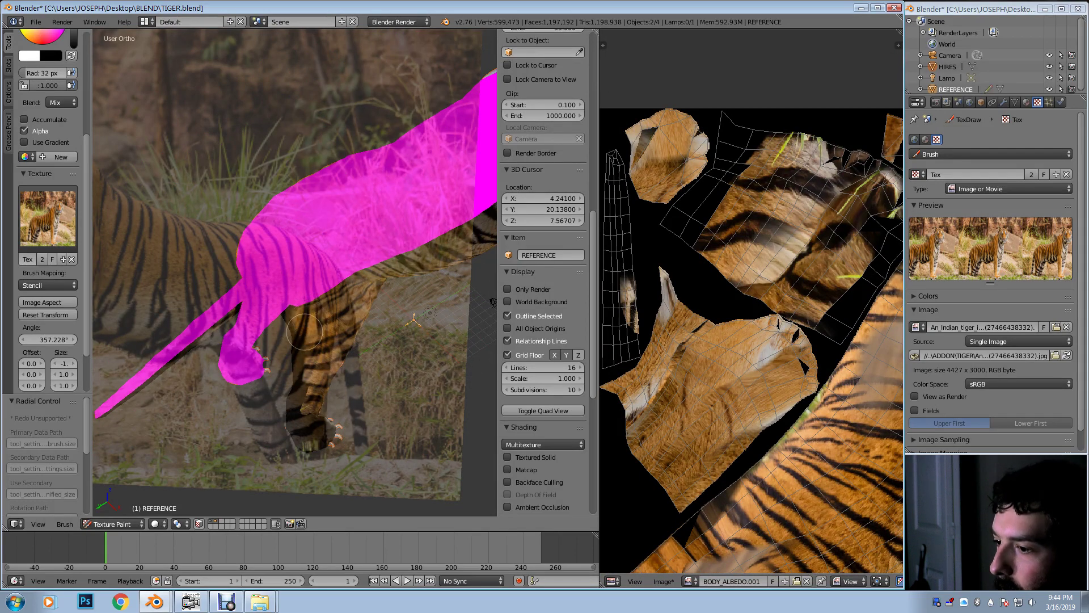
left_click_drag(304, 332, 293, 427)
mouse_move(321, 307)
middle_mouse_down()
mouse_move(446, 334)
mouse_move(394, 323)
middle_mouse_up()
mouse_move(303, 263)
middle_mouse_down()
mouse_move(318, 299)
mouse_move(314, 291)
middle_mouse_up()
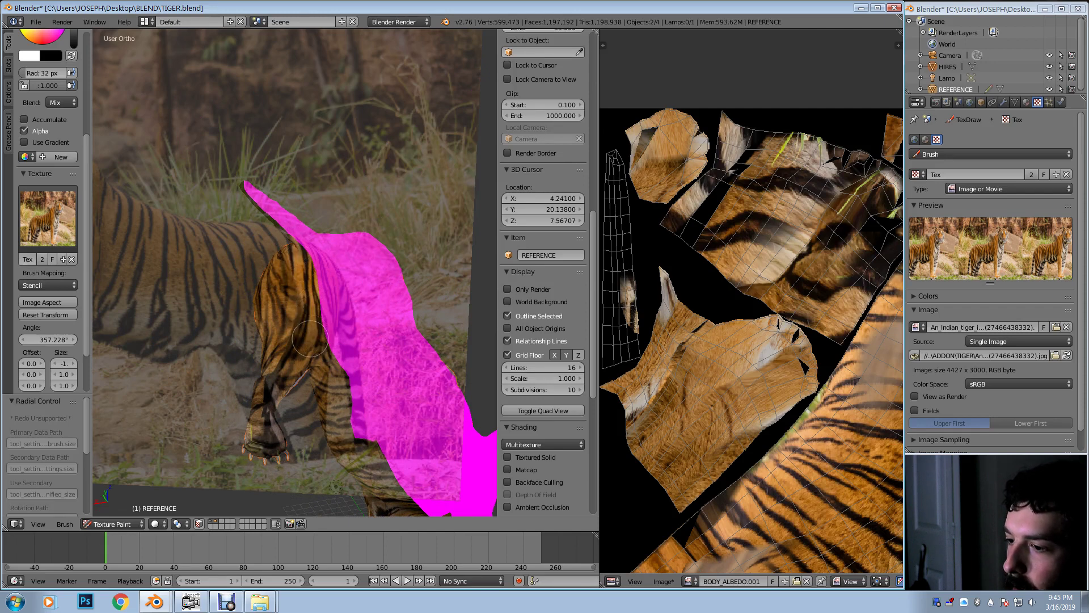
middle_click_drag(304, 355, 311, 291)
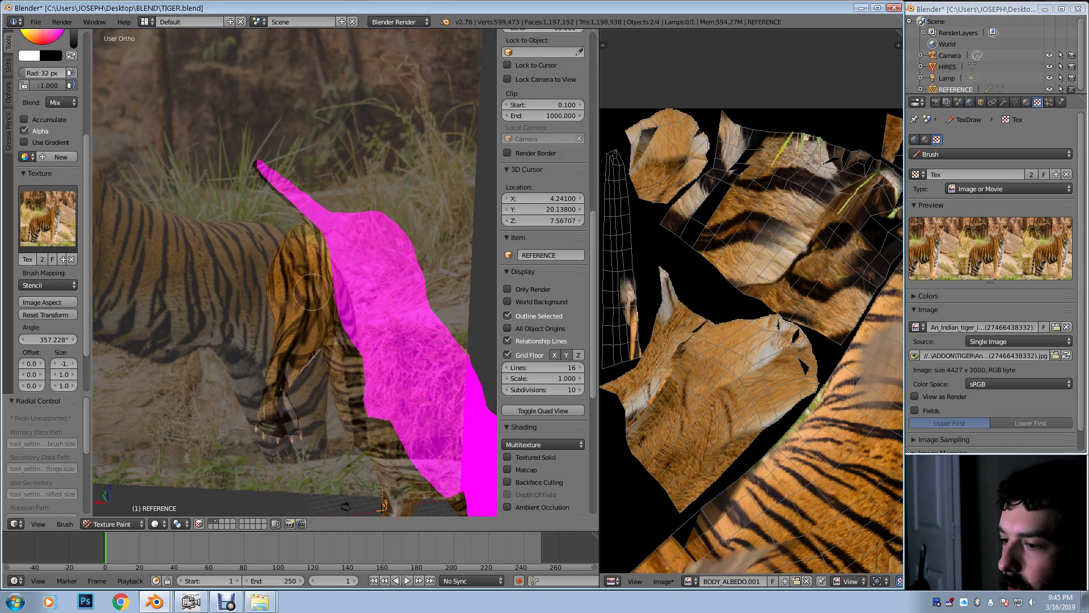
middle_click_drag(290, 361, 311, 326)
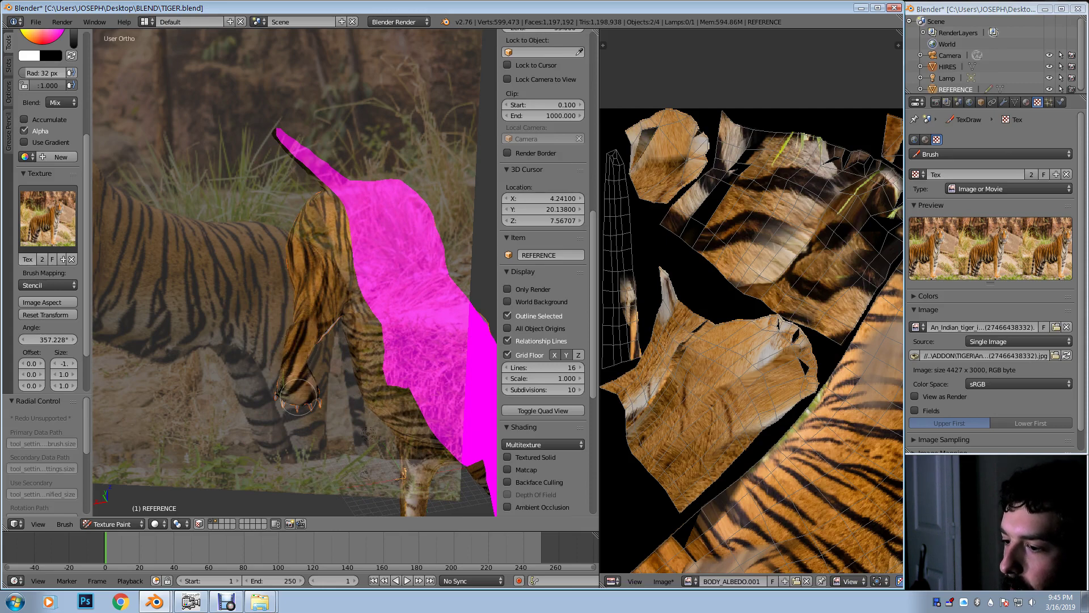
left_click_drag(299, 395, 302, 396)
Step: Align the stencil's tail with the model's tail at an angle of about 60.9°
mouse_move(314, 328)
middle_mouse_down()
mouse_move(353, 322)
mouse_move(383, 350)
middle_mouse_up()
middle_click_drag(350, 264, 352, 333)
mouse_move(403, 312)
right_mouse_down("ctrl")
mouse_move(243, 111)
mouse_move(237, 215)
mouse_move(278, 119)
mouse_move(248, 343)
right_mouse_up("ctrl")
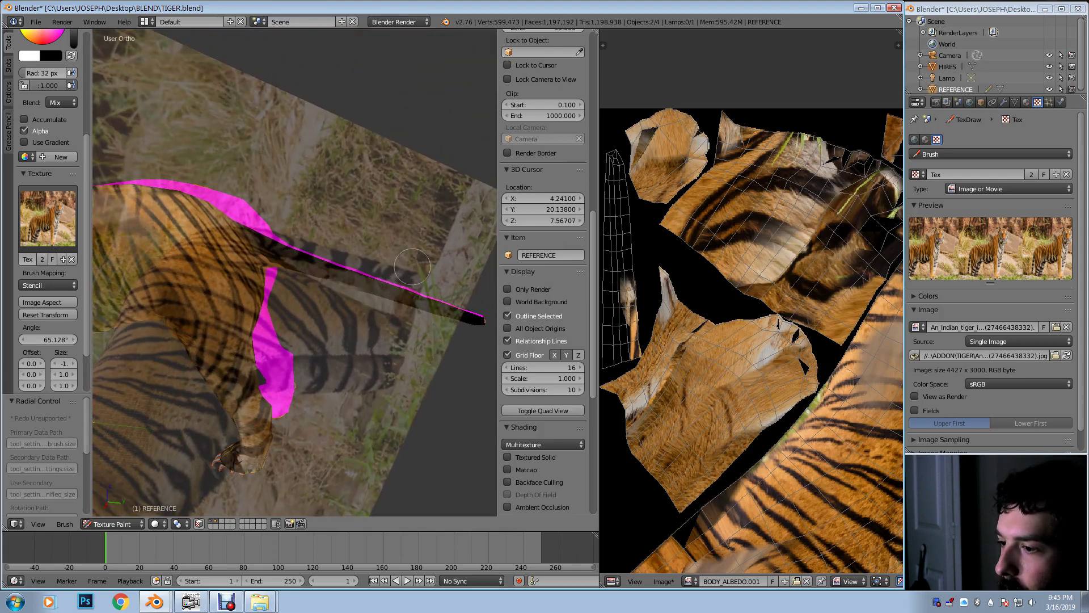
middle_click_drag(414, 265, 422, 245)
right_click_drag(422, 245, 408, 273)
middle_click_drag(362, 266, 388, 273, "shift")
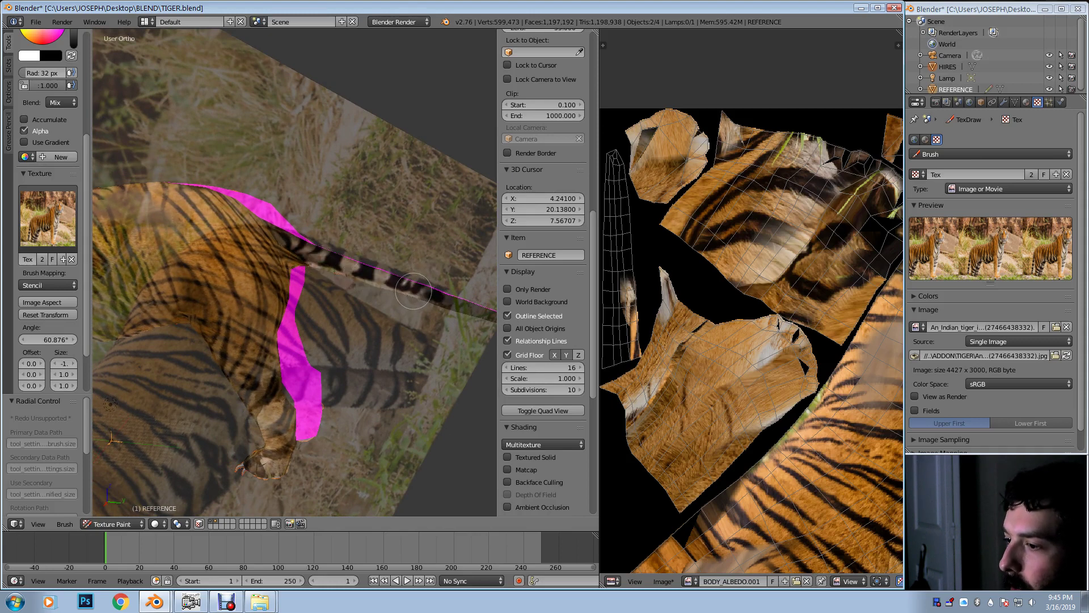
Step: Paint the tail's stripes through the stencil from the side and from below
left_click_drag(435, 297, 489, 314)
middle_click_drag(330, 244, 366, 168)
mouse_move(250, 268)
middle_mouse_down("shift")
mouse_move(251, 226)
mouse_move(241, 241)
middle_mouse_up("shift")
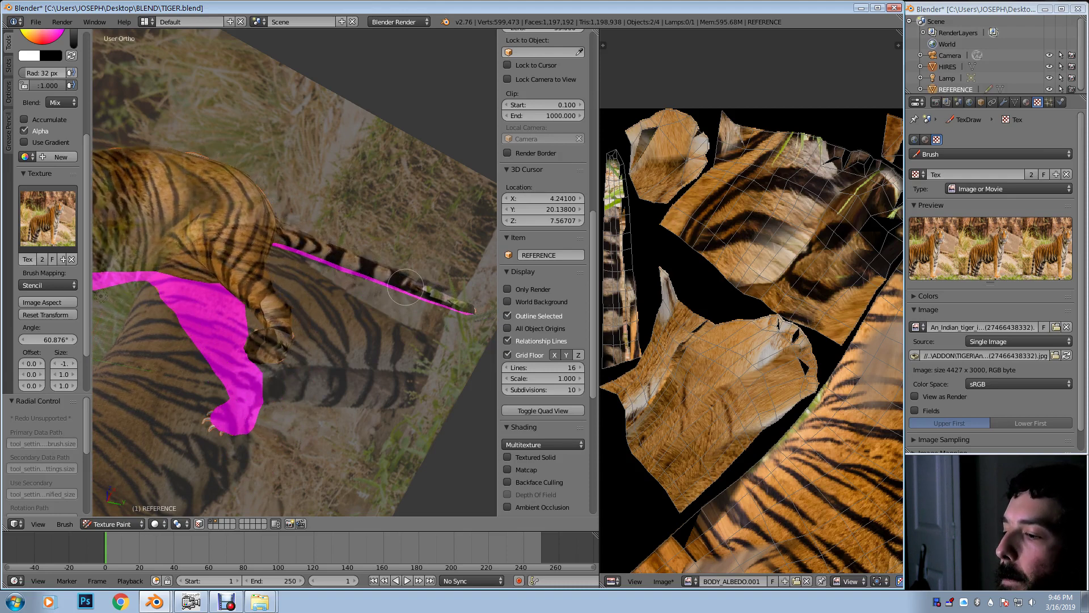
mouse_move(437, 295)
left_mouse_down()
mouse_move(457, 302)
mouse_move(345, 281)
left_mouse_up()
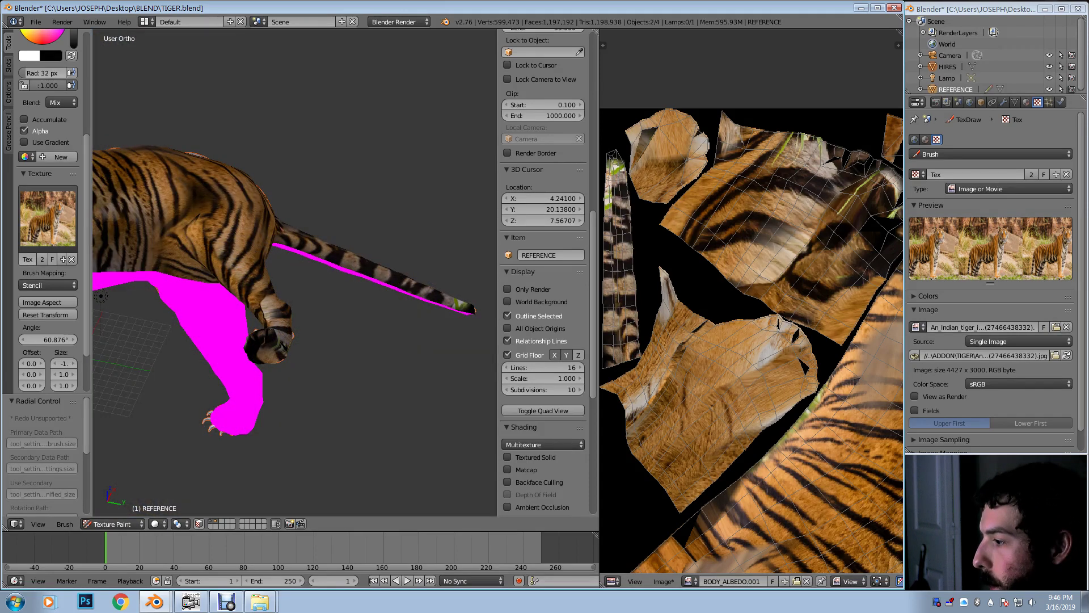
Step: Load paw.jpg as the brush texture image and shrink its stencil to roughly the size of the paw
left_click(1055, 327)
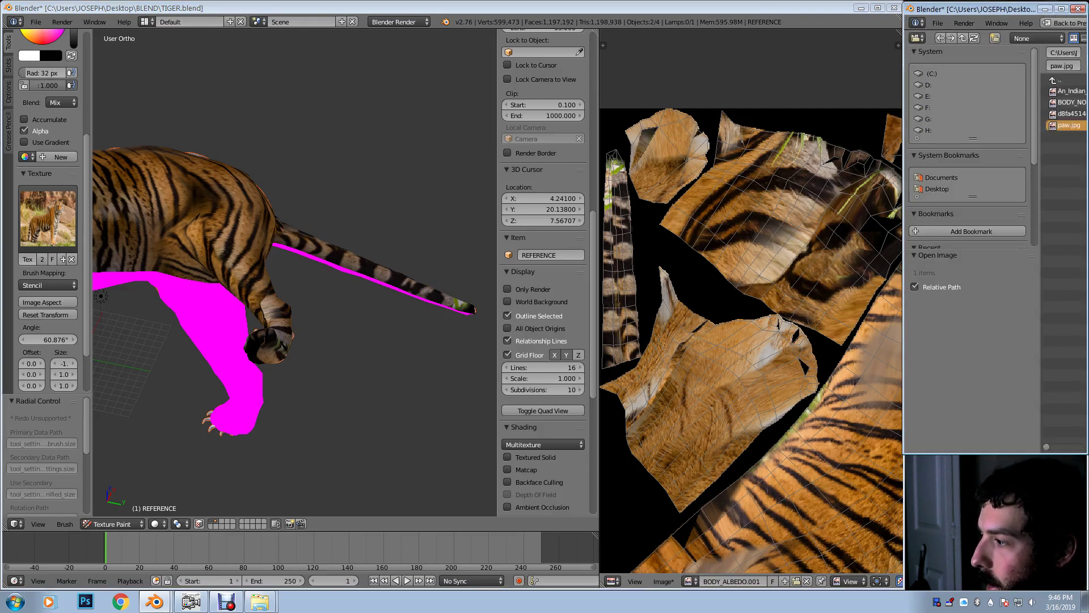
double_click(1069, 124)
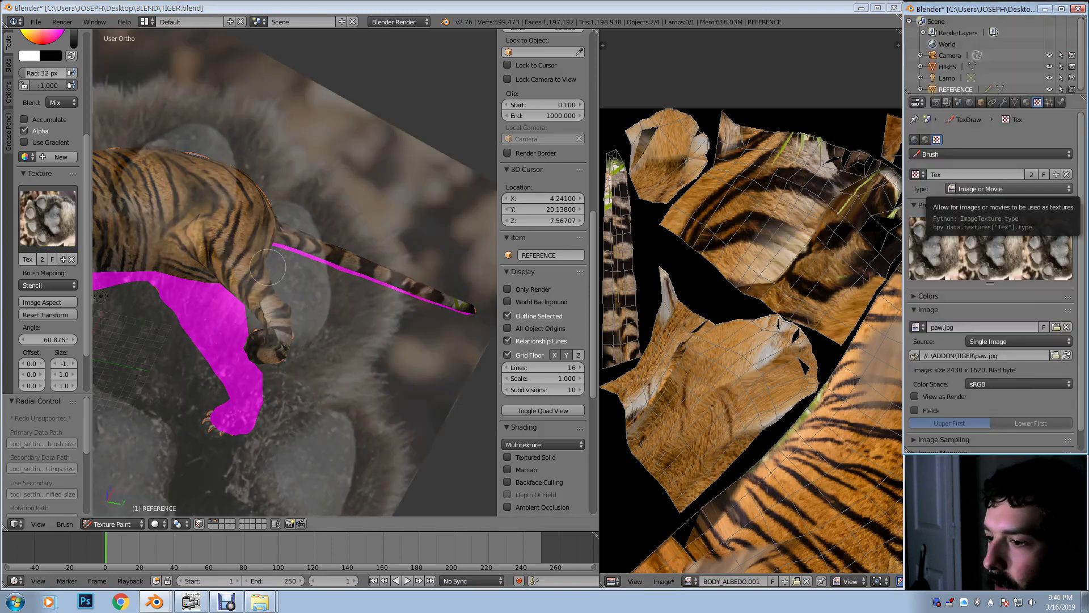
scroll(259, 266, "down", 1)
scroll(259, 266, "up", 1)
middle_click_drag(262, 266, 252, 189)
mouse_move(252, 188)
right_mouse_down("ctrl")
mouse_move(173, 392)
mouse_move(187, 369)
mouse_move(364, 261)
mouse_move(374, 266)
mouse_move(272, 195)
mouse_move(294, 189)
right_mouse_up("ctrl")
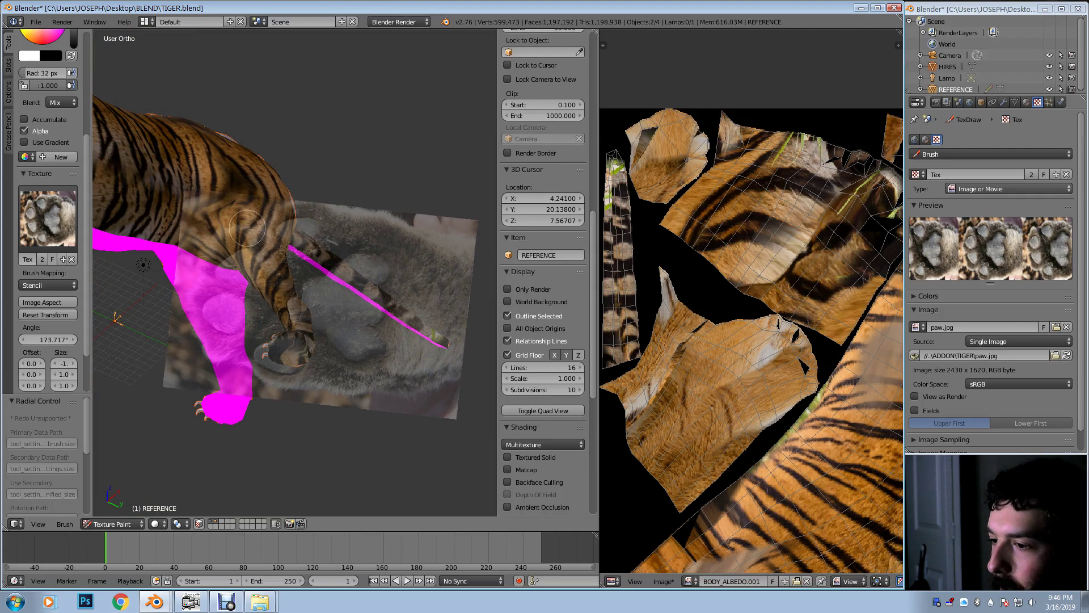
right_click_drag(247, 228, 288, 282, "shift")
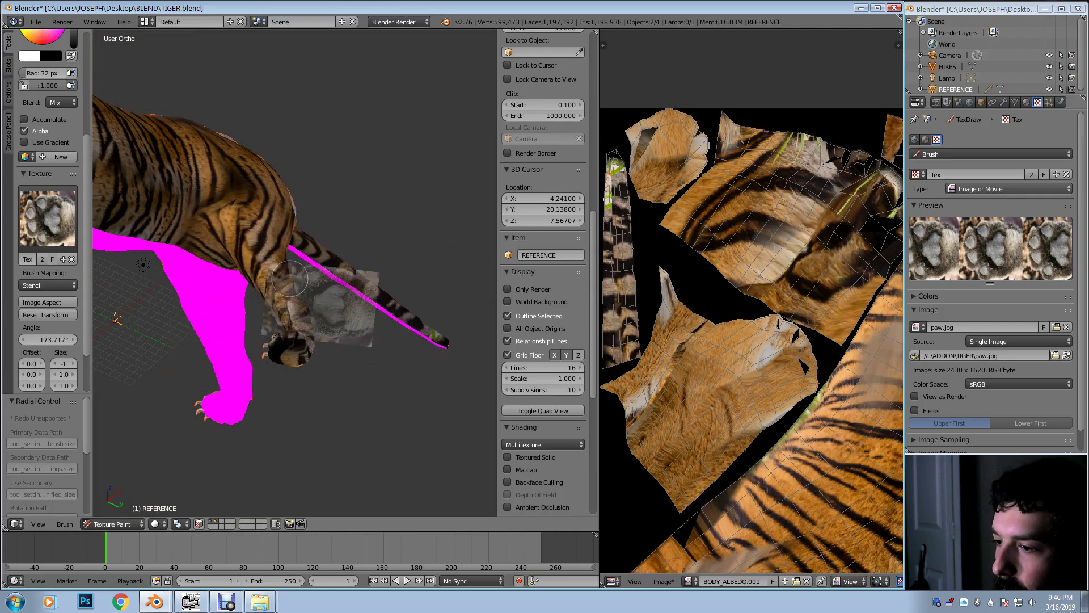
Step: Align the paw stencil with the sole of the hind paw at about 143.9° and paint the pads
middle_click_drag(305, 287, 349, 383)
scroll(378, 352, "up", 3)
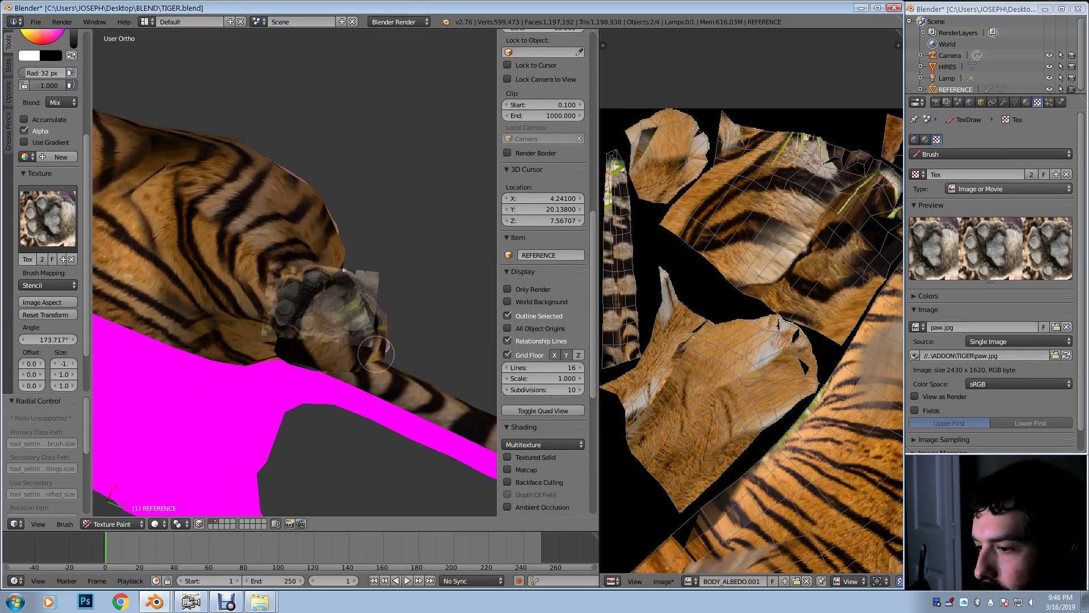
middle_click_drag(354, 333, 337, 319, "shift")
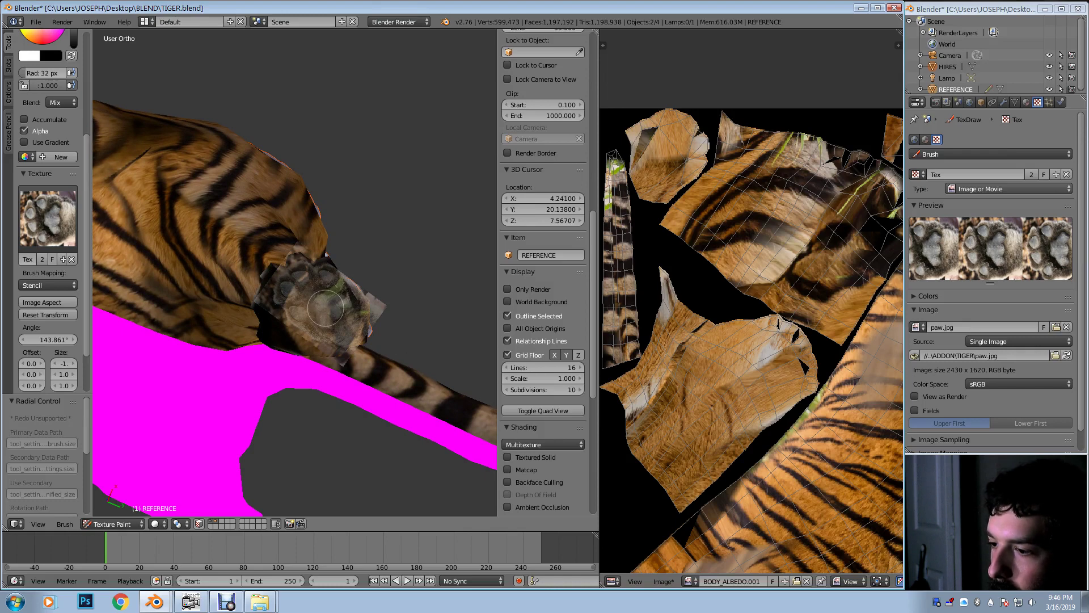
middle_click_drag(328, 308, 338, 301)
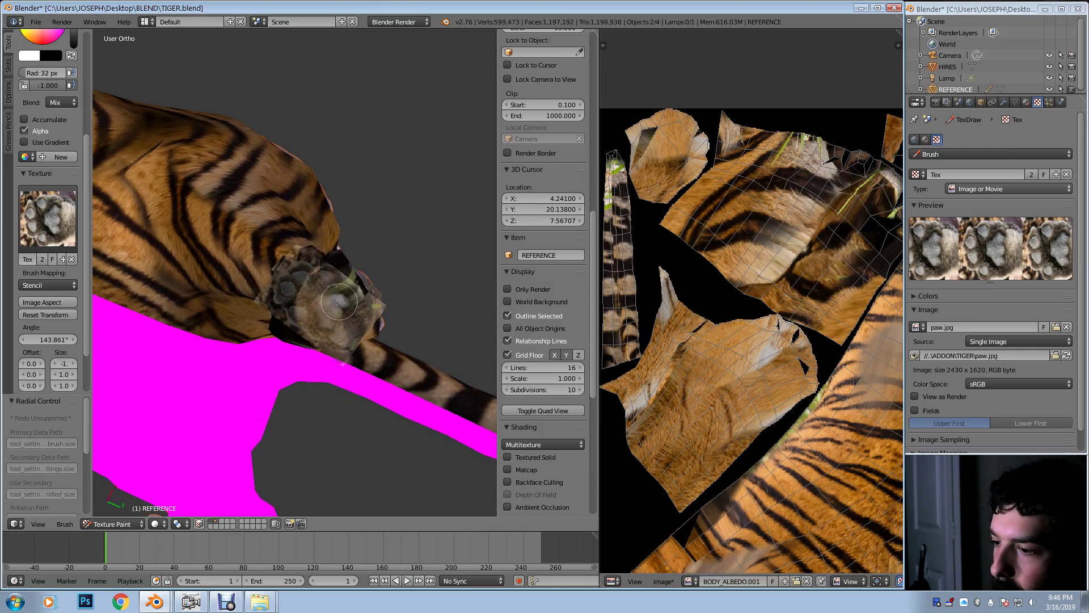
mouse_move(297, 278)
left_mouse_down()
mouse_move(283, 301)
mouse_move(326, 332)
left_mouse_up()
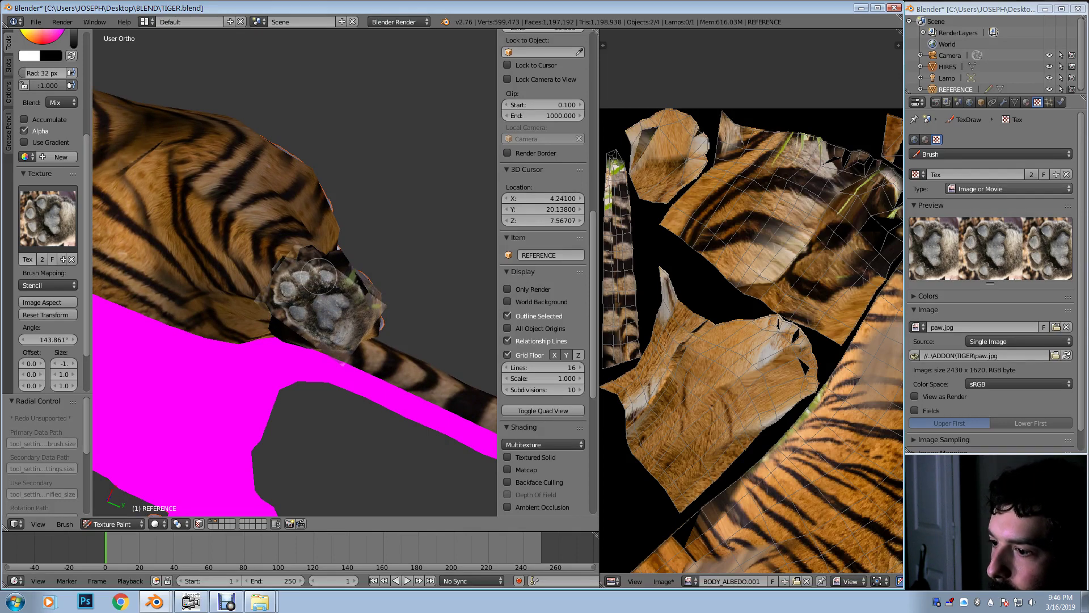
Step: Line up the sole of the front paw with the paw stencil and paint its pads
mouse_move(236, 299)
middle_mouse_down()
mouse_move(328, 343)
mouse_move(332, 530)
mouse_move(312, 84)
mouse_move(301, 66)
mouse_move(289, 124)
mouse_move(321, 247)
mouse_move(350, 114)
mouse_move(331, 41)
mouse_move(340, 482)
mouse_move(348, 474)
mouse_move(330, 434)
mouse_move(328, 452)
mouse_move(325, 445)
middle_mouse_up()
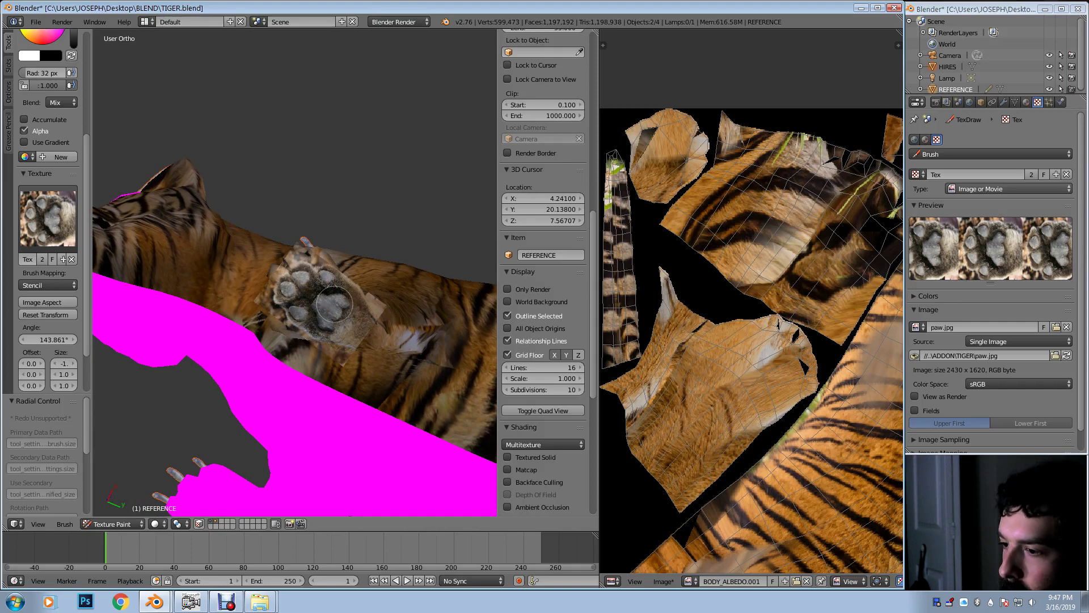
left_click_drag(341, 307, 327, 264)
middle_click_drag(344, 261, 324, 322)
Step: Switch to Object Mode with Texture viewport shading and show only layer 2
left_click(113, 524)
left_click(116, 510)
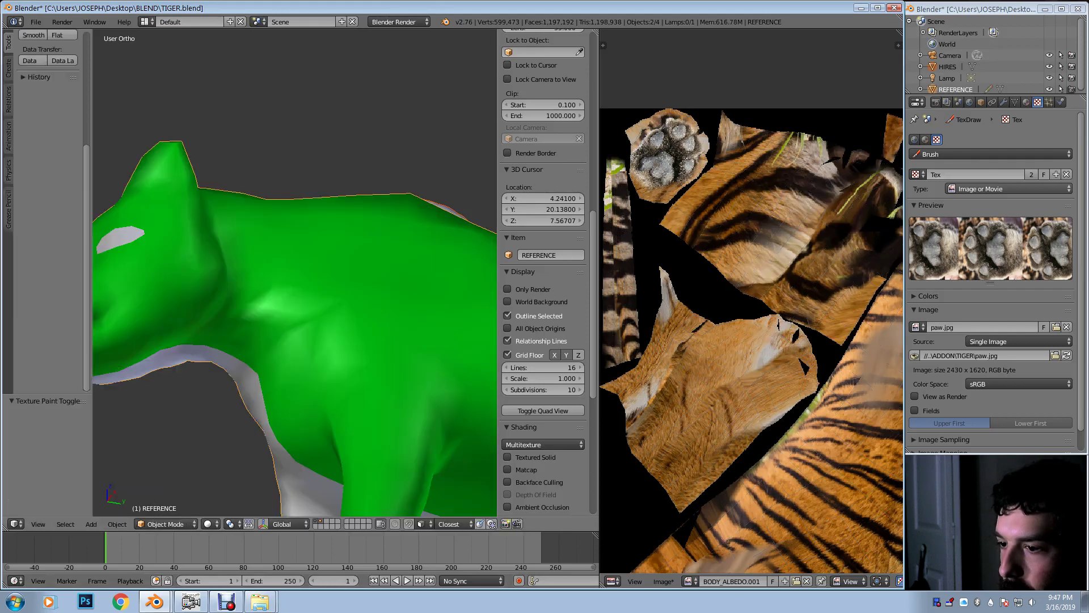
left_click(208, 523)
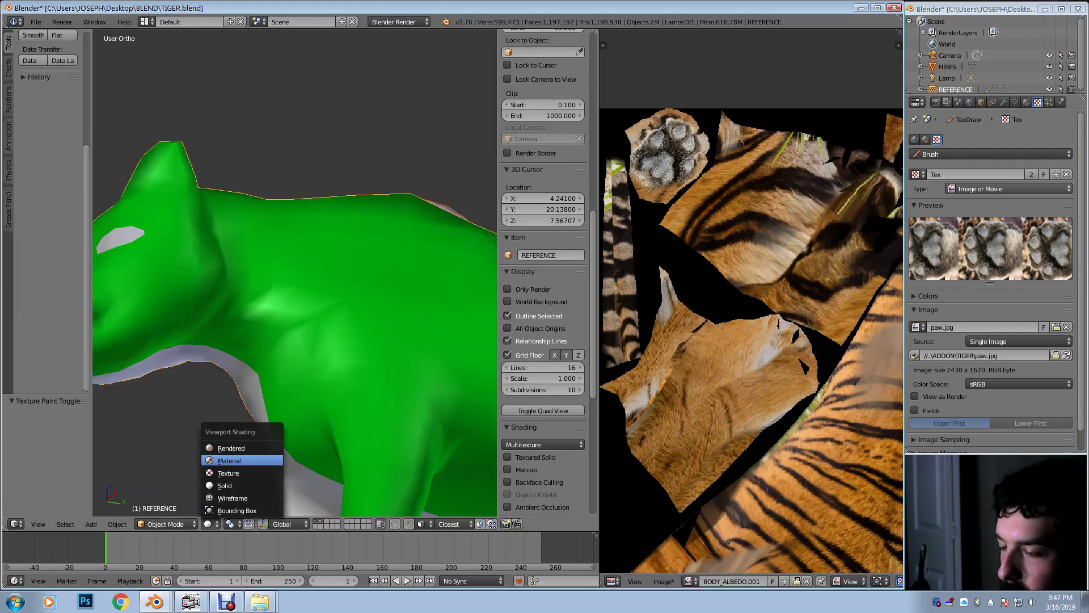
left_click(242, 473)
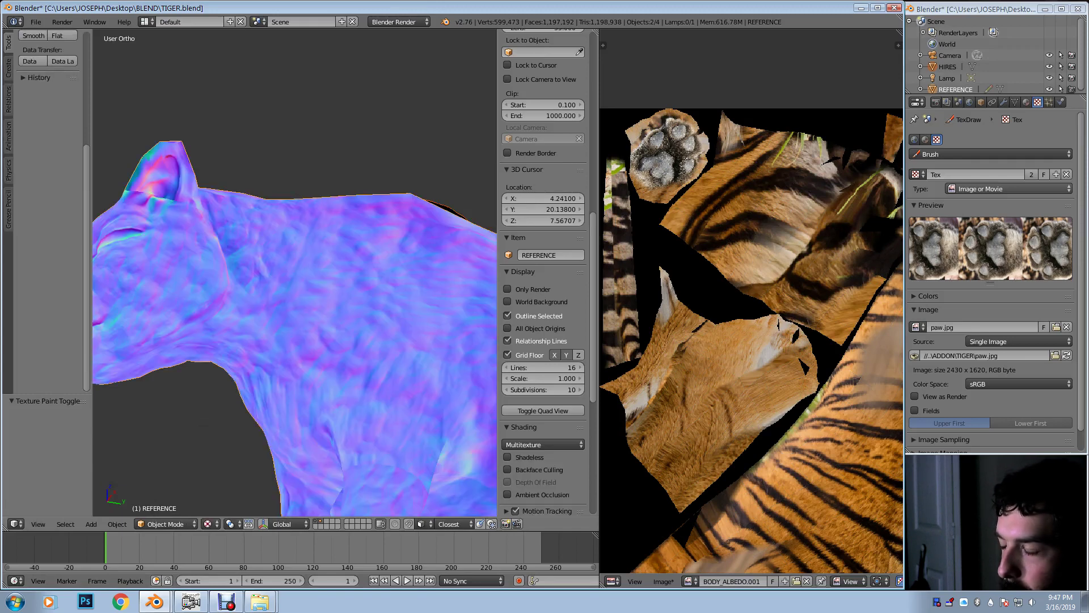
key("2")
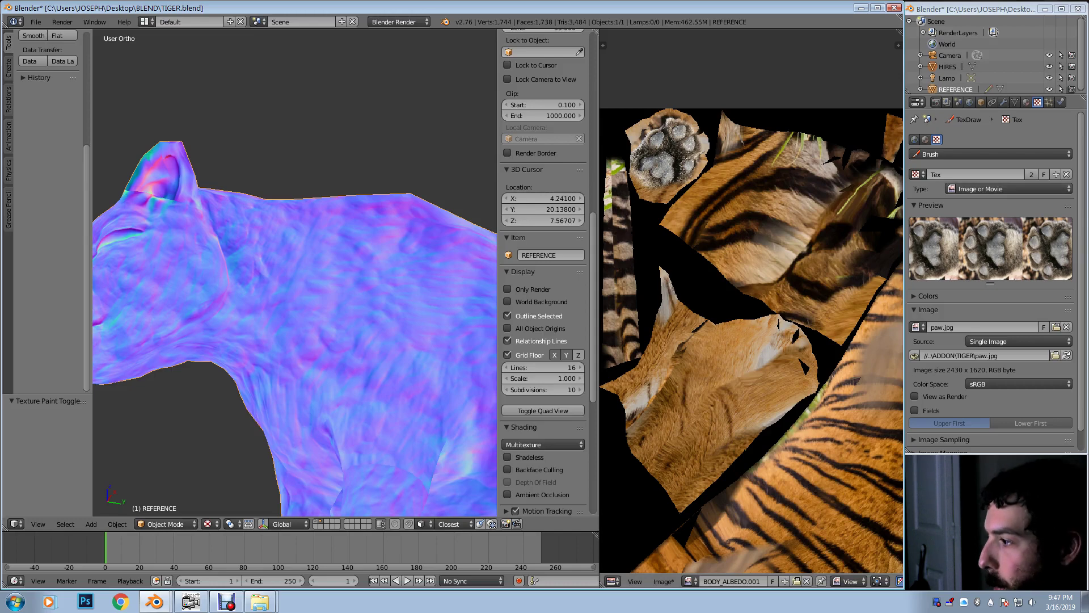
Step: Examine the BODY material's shading settings and the mapping and influence settings of its Diffuse Color texture
left_click(1027, 102)
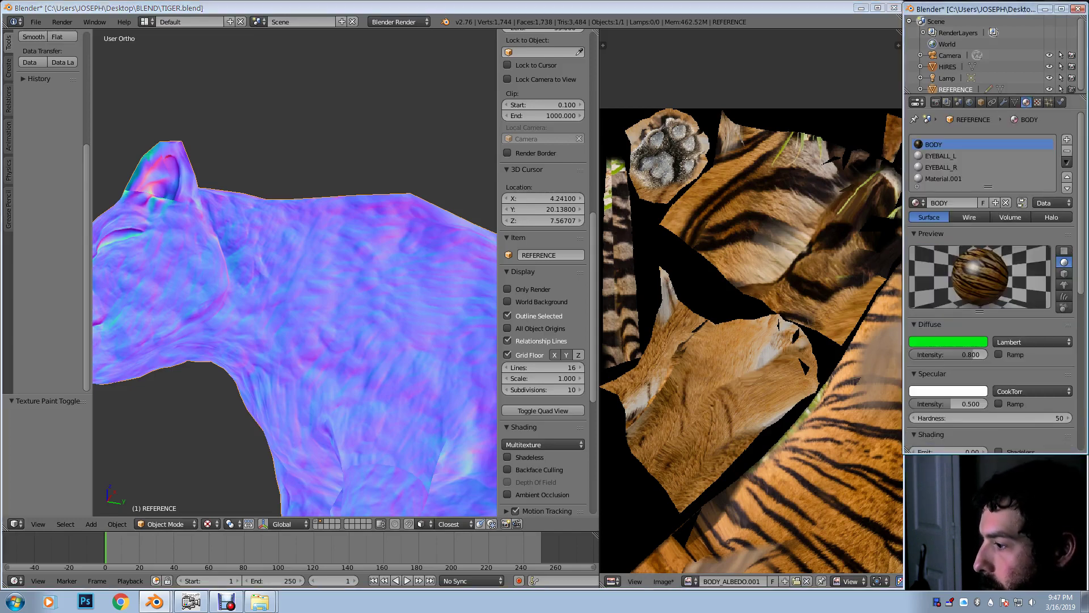
scroll(993, 283, "down", 5)
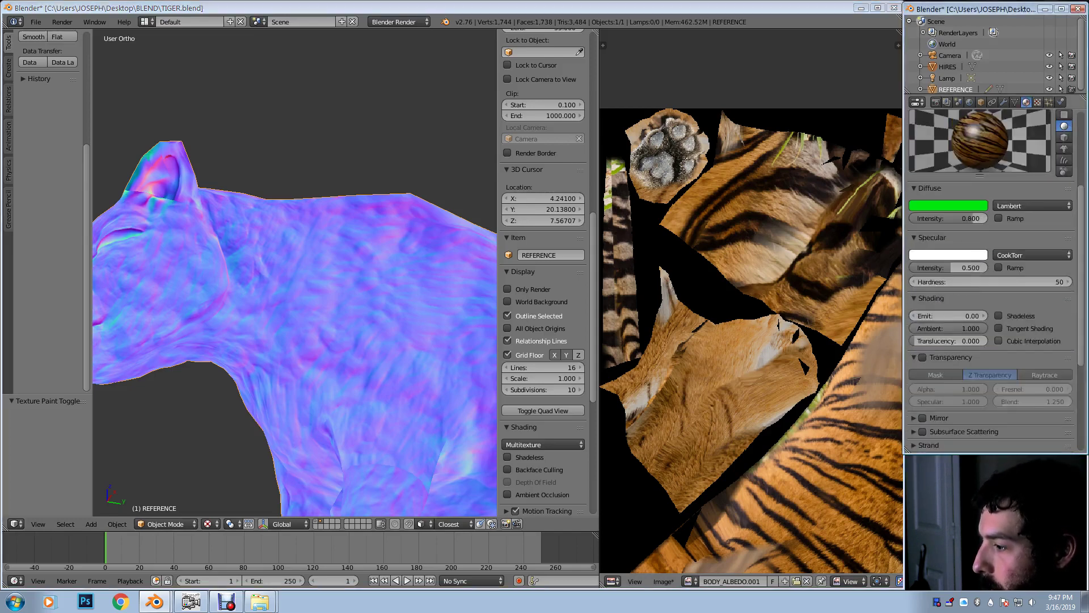
left_click(1038, 102)
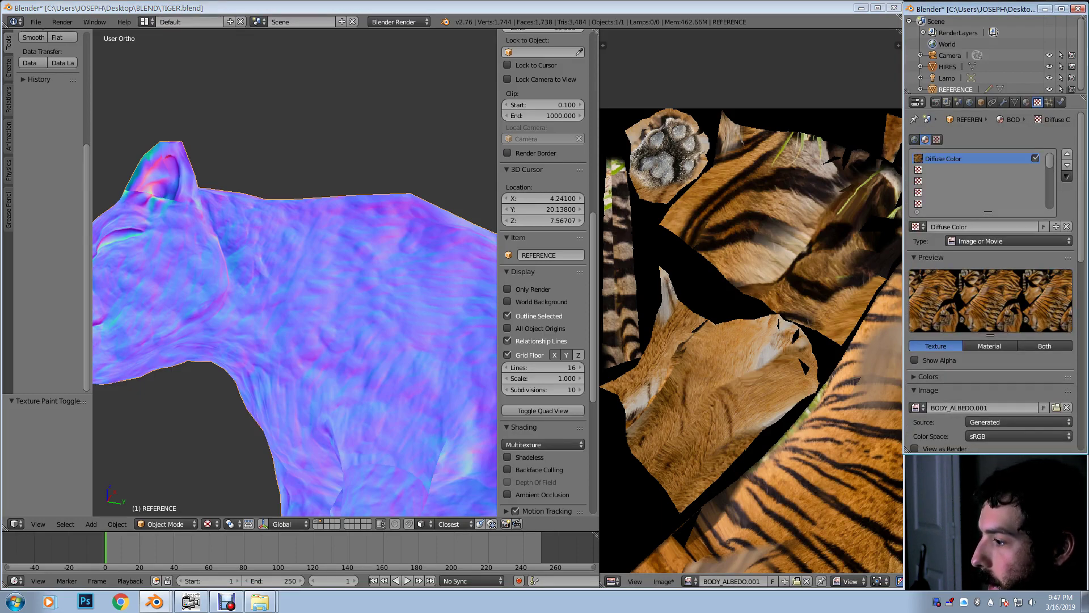
scroll(993, 273, "down", 9)
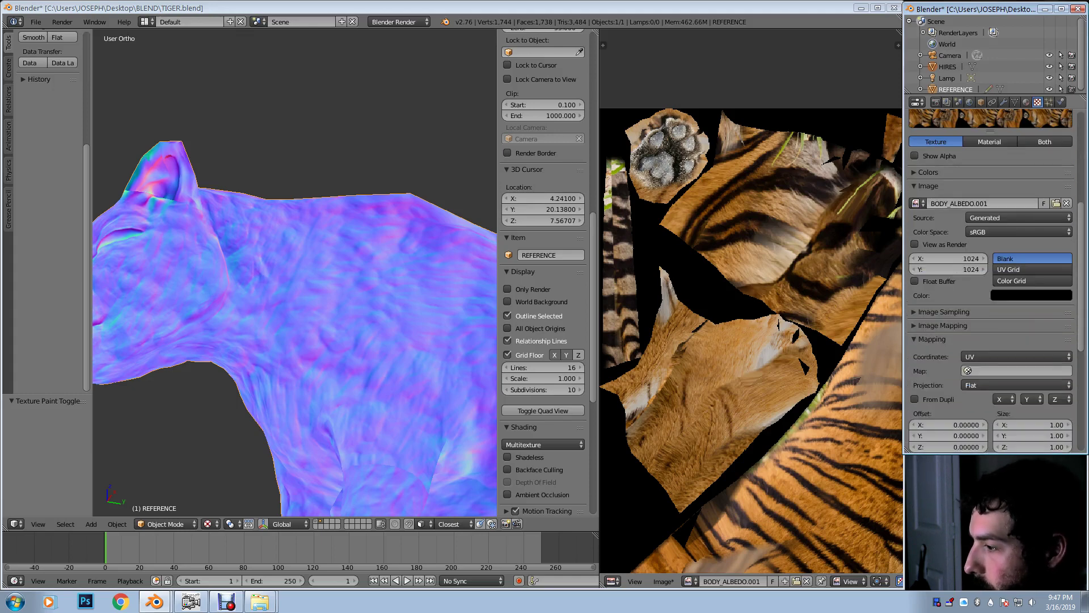
scroll(993, 273, "down", 9)
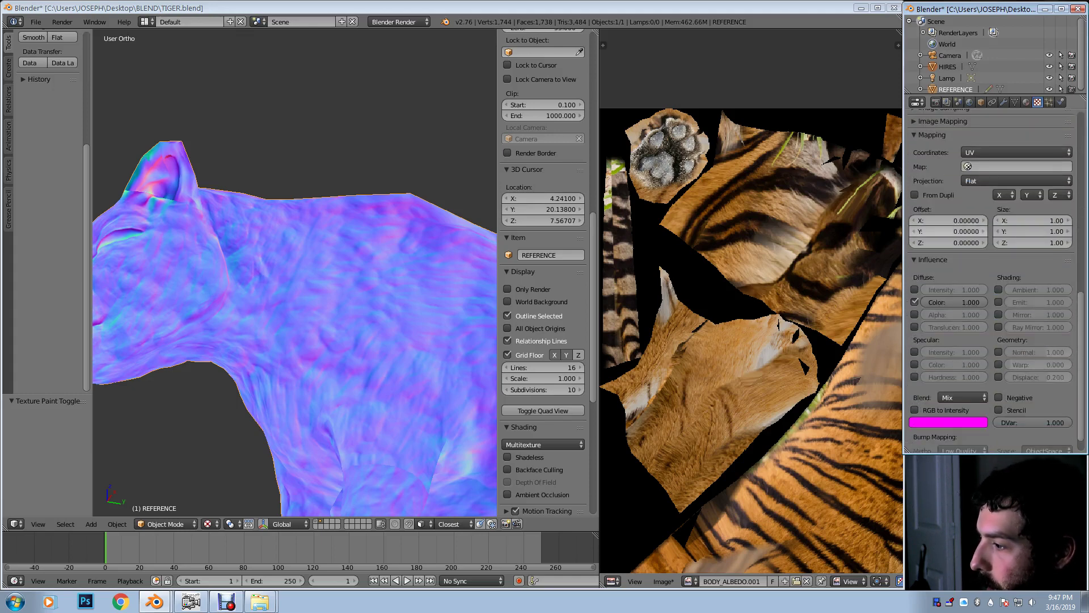
scroll(993, 272, "up", 15)
left_click(1026, 103)
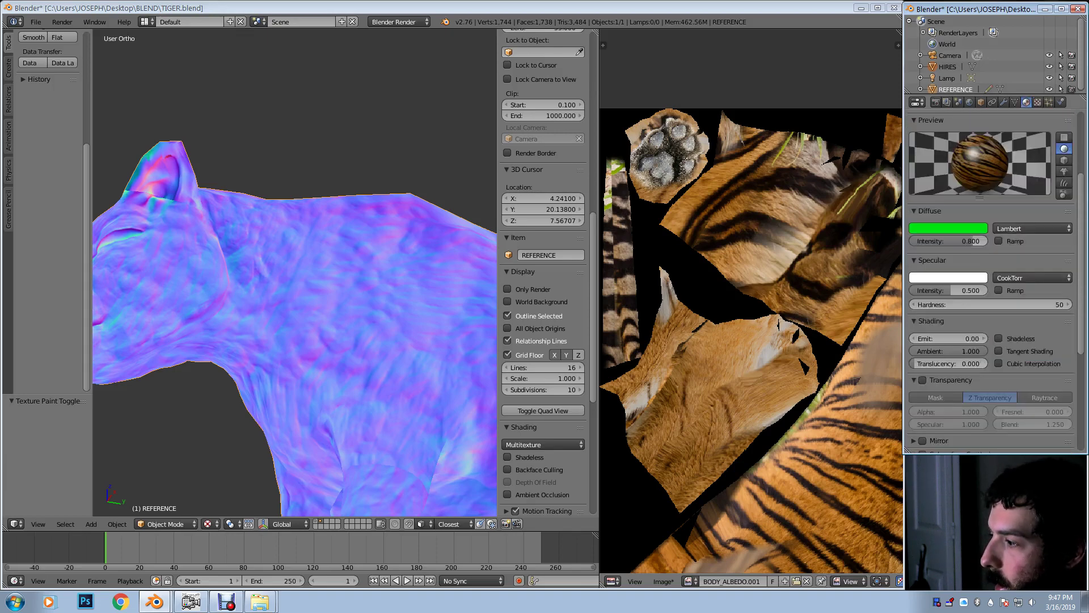
scroll(993, 272, "up", 5)
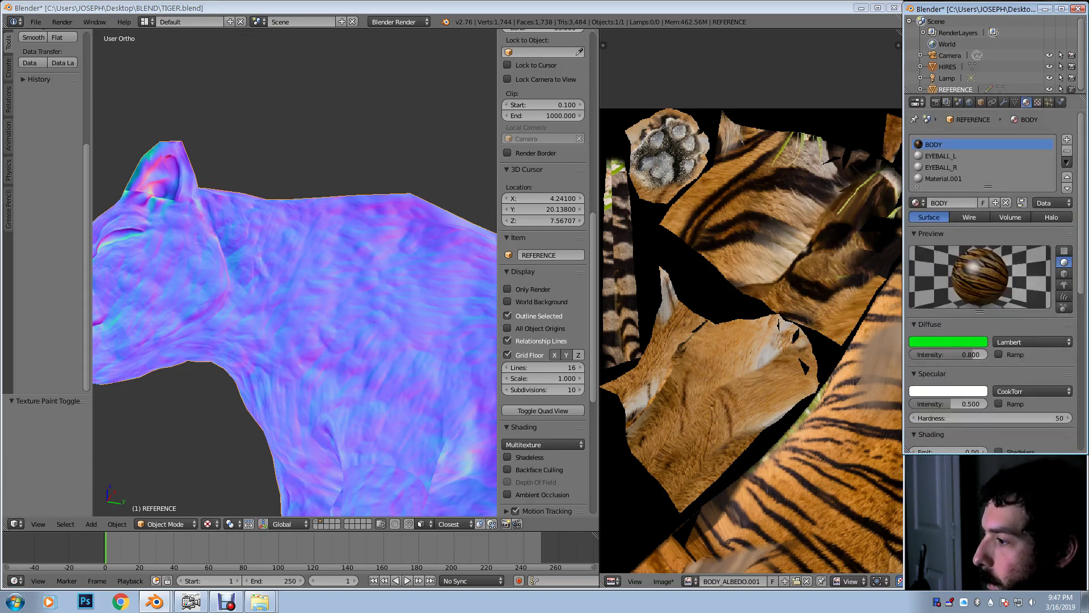
left_click(942, 156)
left_click(933, 144)
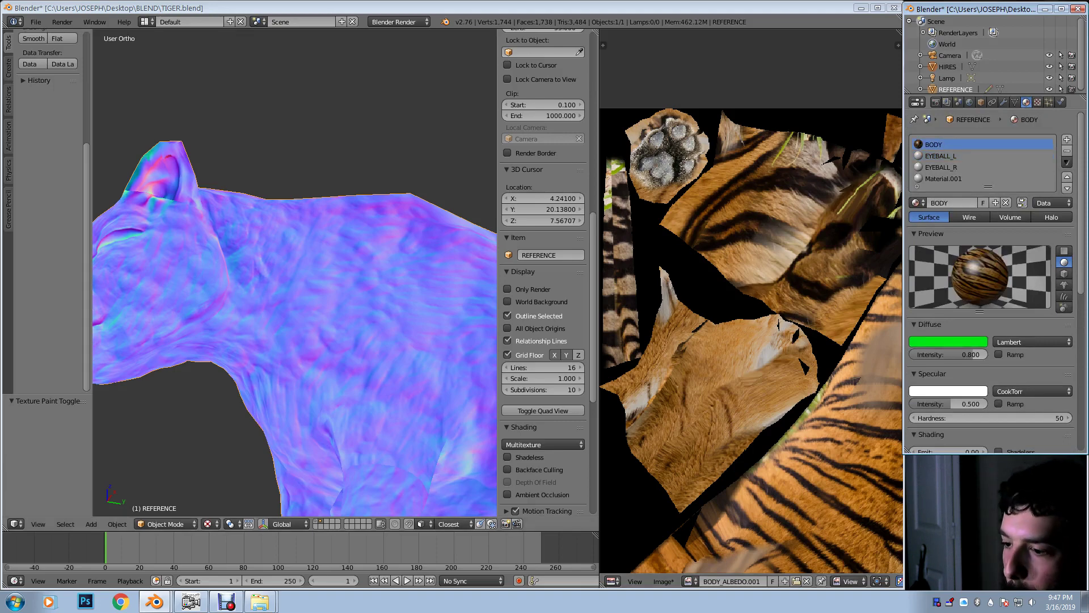
Step: Switch the viewport to Material shading, and move the Lamp from layer 1 to layer 2 with only layer 2 shown
left_click(208, 524)
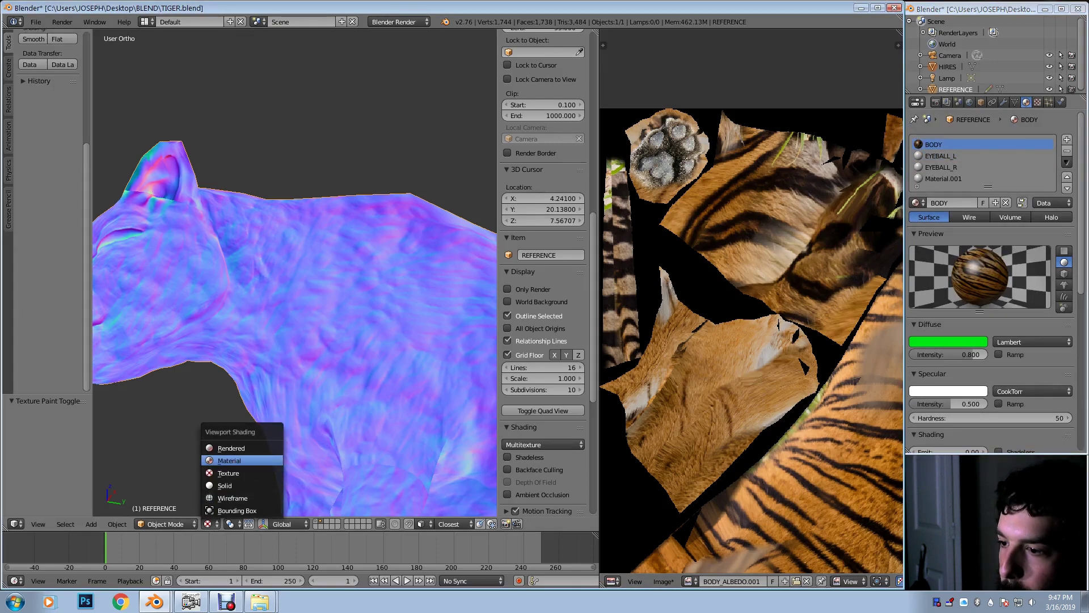
left_click(233, 460)
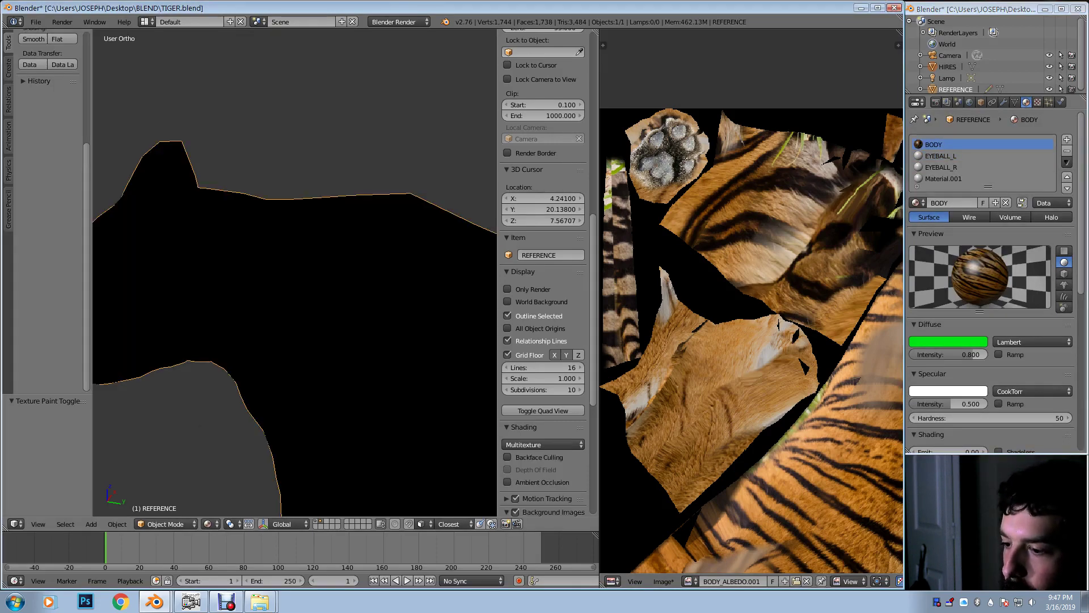
key("1")
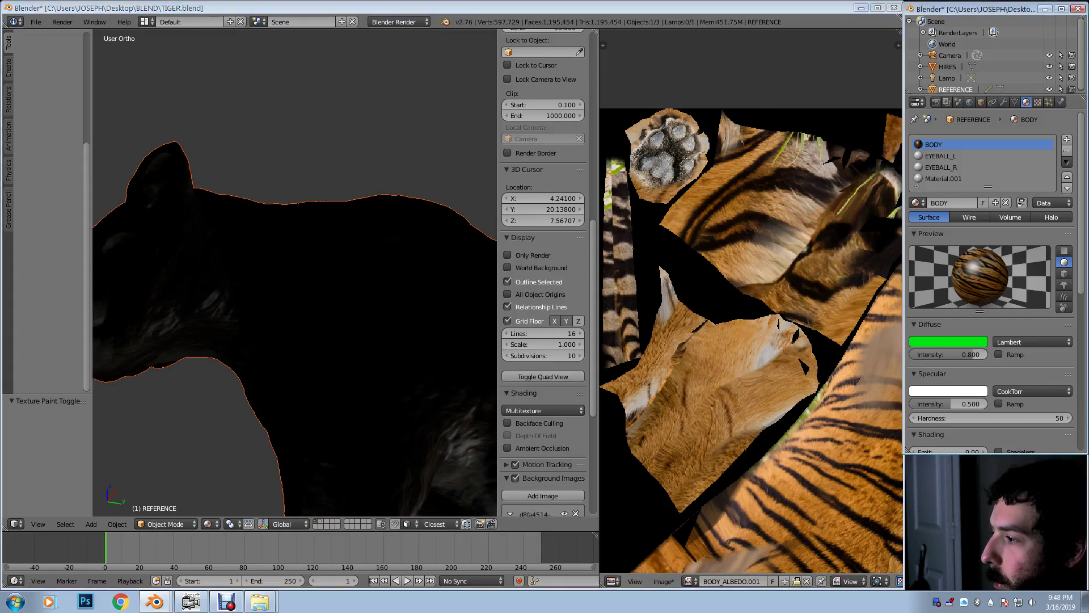
left_click(947, 78)
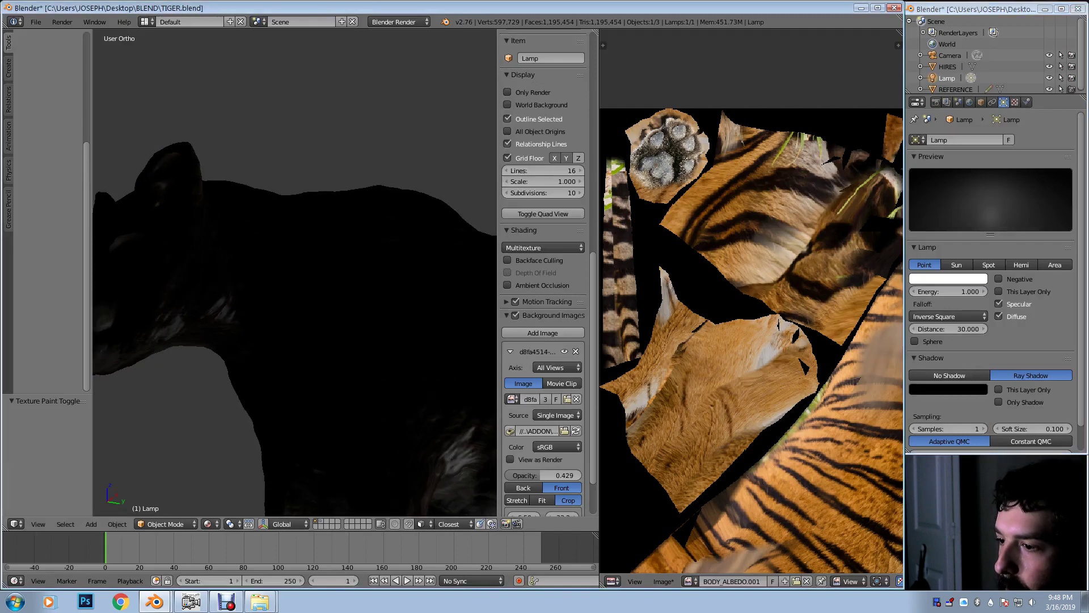
key("m")
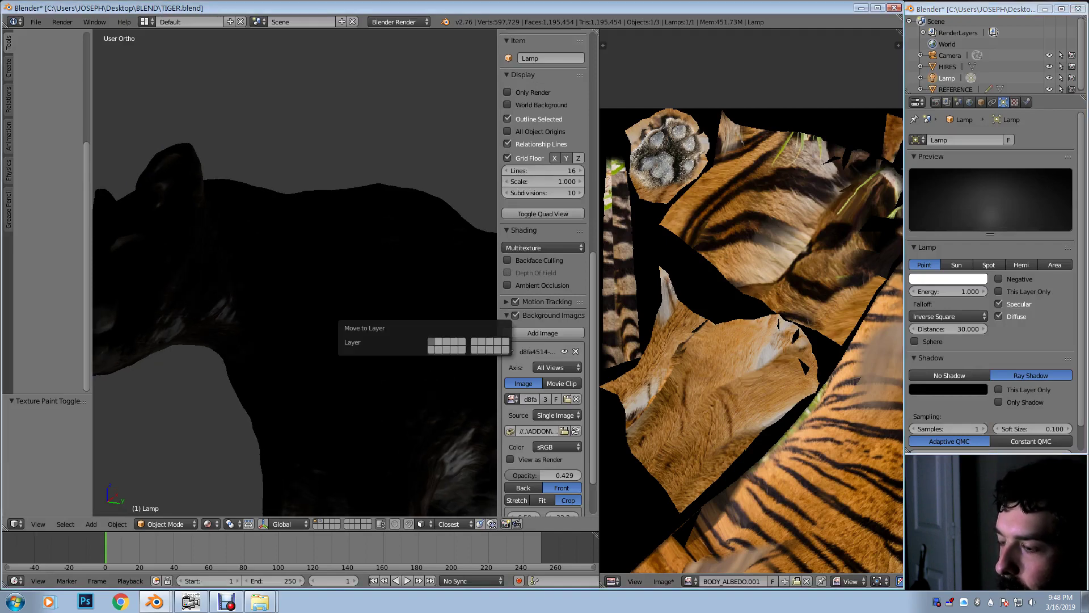
key("2")
key("2")
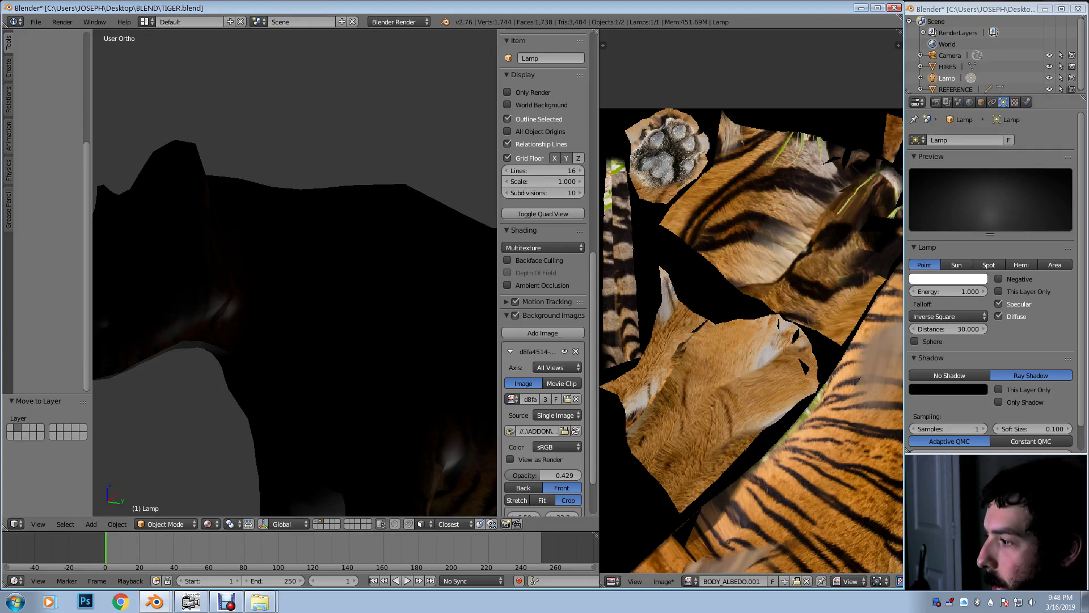
Step: Change the Lamp's type to Hemi and enlarge the 3D view to fill the whole window
left_click(1021, 265)
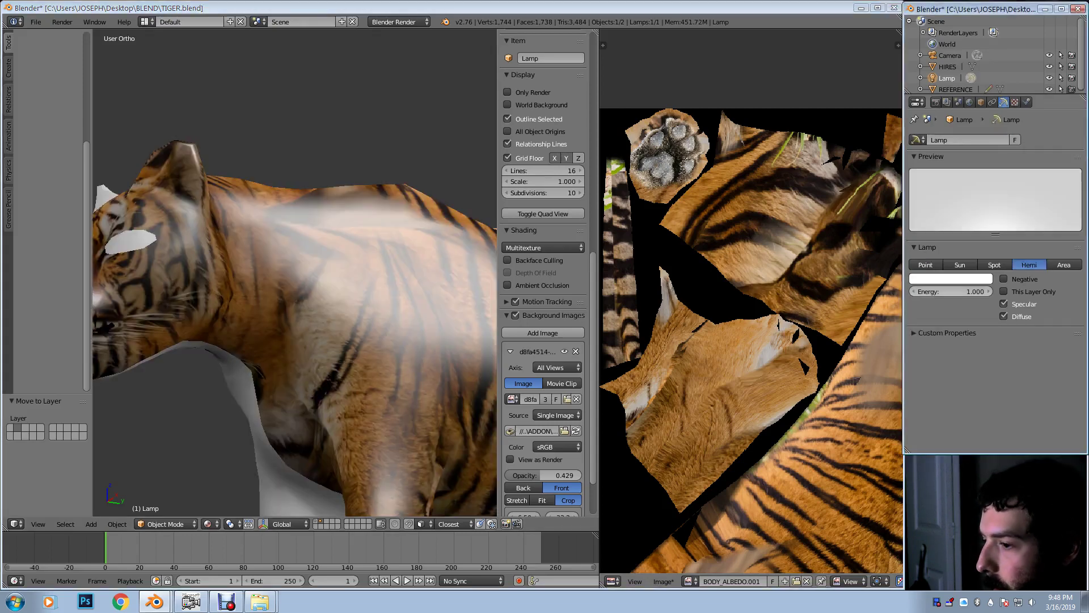
middle_click_drag(334, 306, 281, 206, "shift")
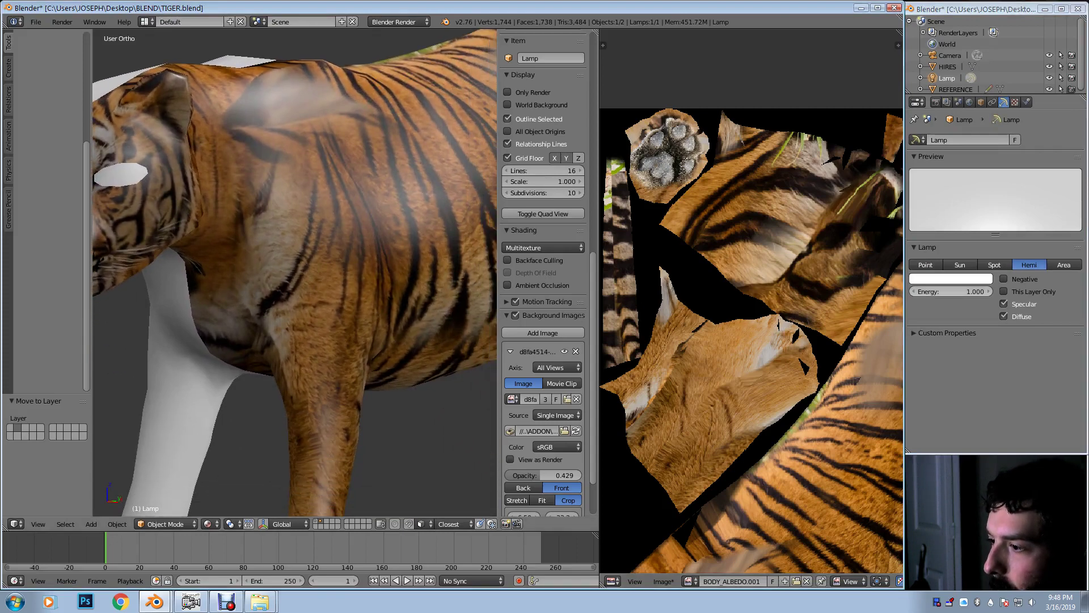
left_click_drag(600, 284, 797, 284)
left_click_drag(797, 340, 861, 340)
key("shift+space")
scroll(452, 301, "down", 3)
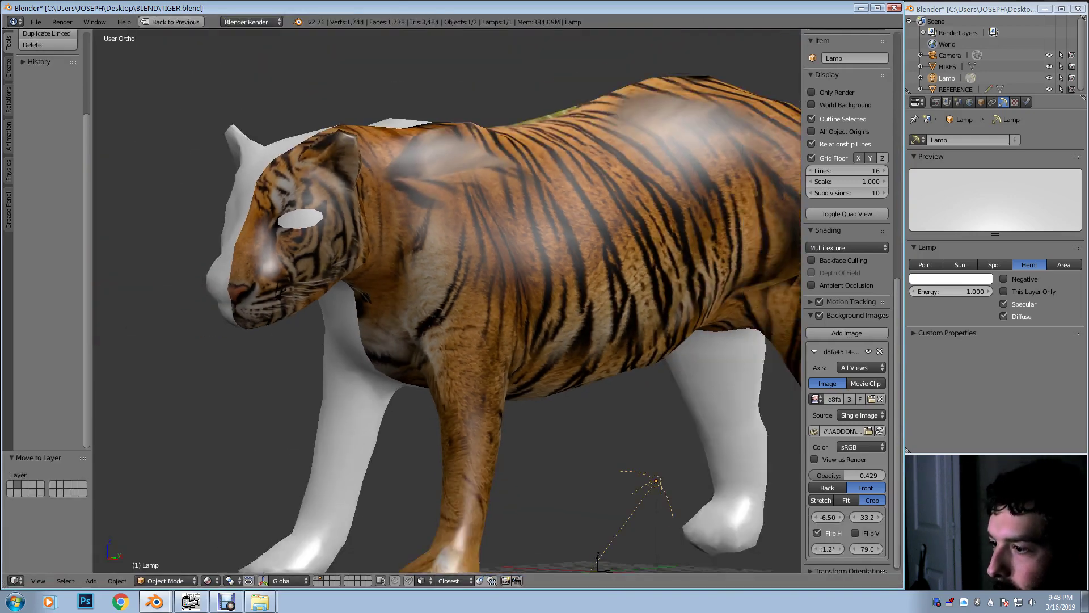
Step: Inspect the painted fur under the new light along the tiger's flank, back, legs and head
middle_click_drag(511, 306, 104, 319, "shift")
middle_click_drag(341, 312, 207, 302)
middle_click_drag(636, 247, 516, 244)
middle_click_drag(368, 283, 616, 221, "shift")
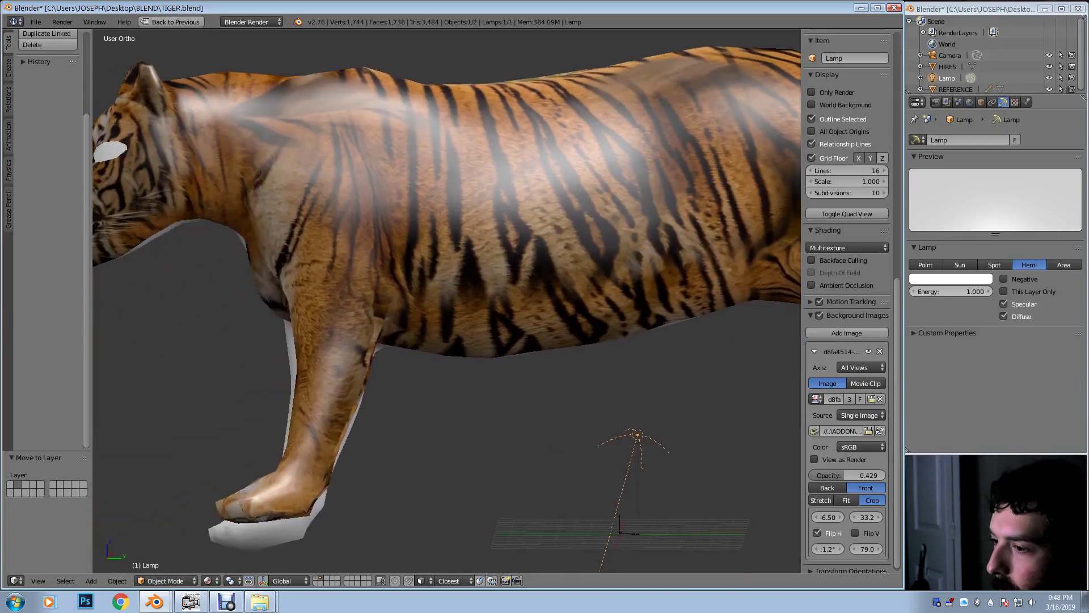
middle_click_drag(510, 244, 539, 335)
middle_click_drag(482, 256, 563, 428, "shift")
middle_click_drag(448, 224, 420, 205)
scroll(460, 256, "up", 5)
middle_click_drag(352, 272, 483, 219, "shift")
scroll(423, 176, "up", 2)
scroll(363, 225, "down", 5)
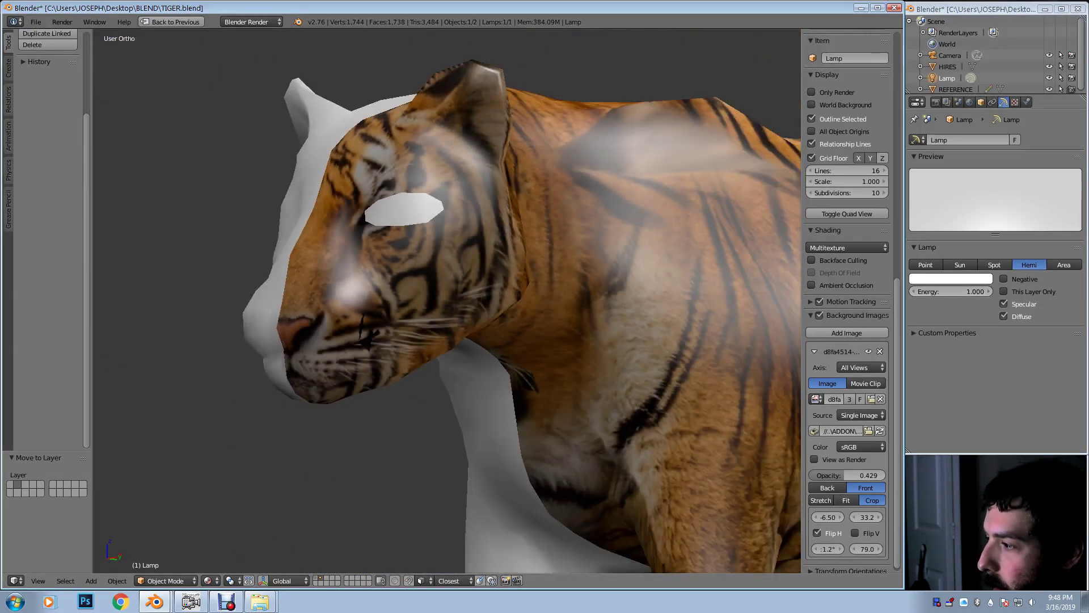
Step: Select the tiger mesh and add a texture named BODY_NORMAL in the second texture slot of its BODY material
left_click(981, 102)
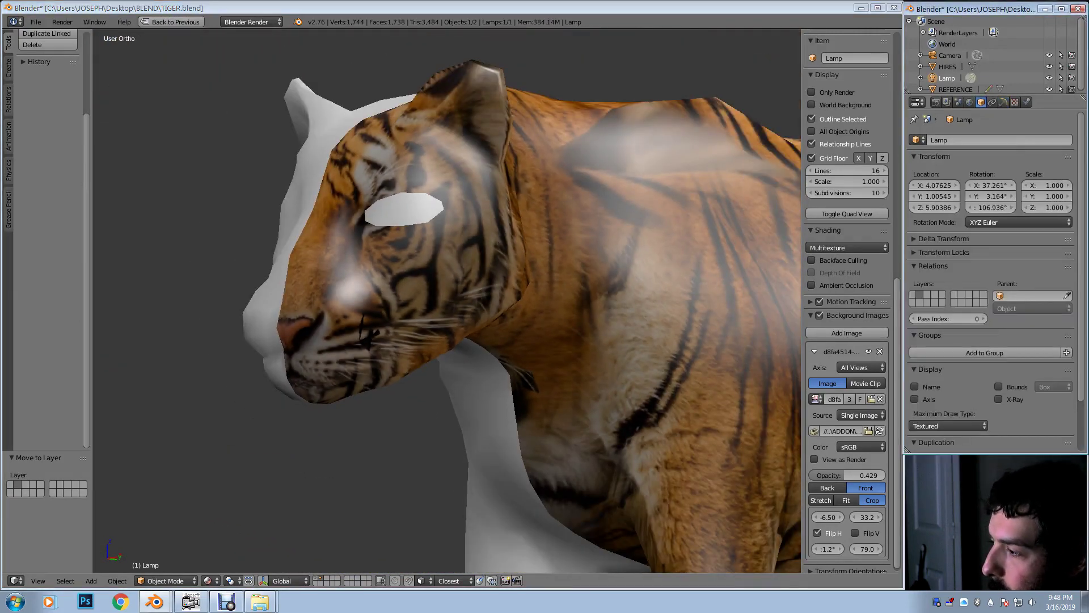
right_click(635, 227)
left_click(1026, 102)
left_click(1037, 102)
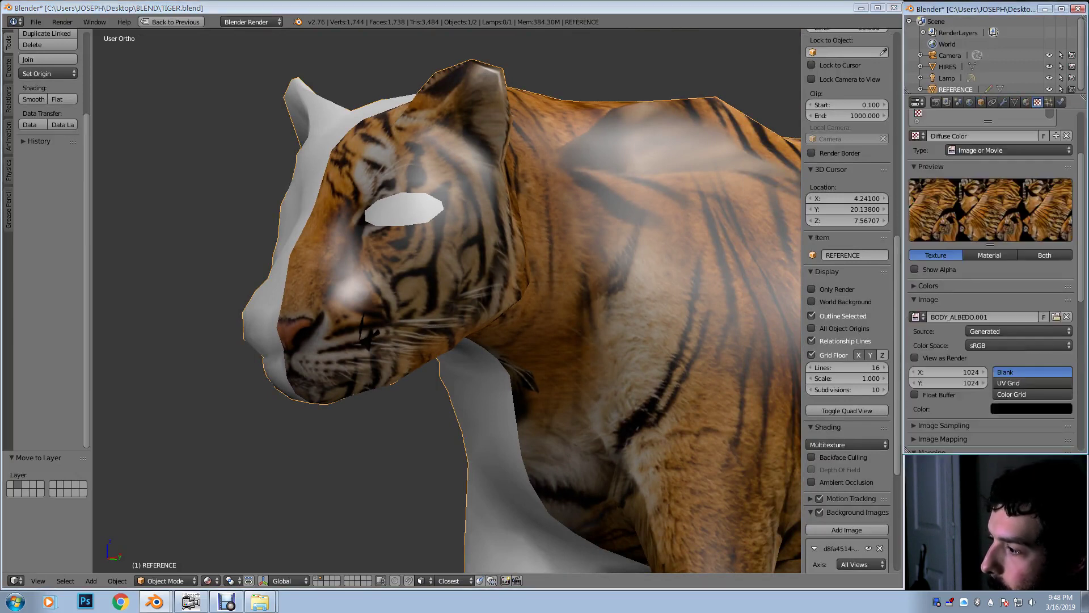
scroll(993, 284, "up", 1)
scroll(993, 283, "up", 2)
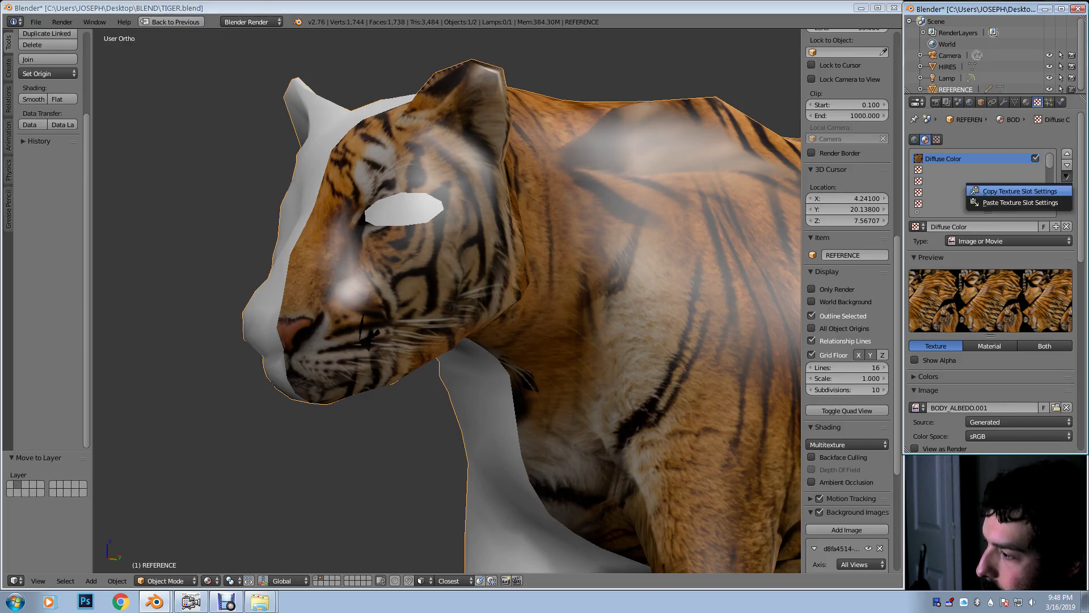
left_click(976, 170)
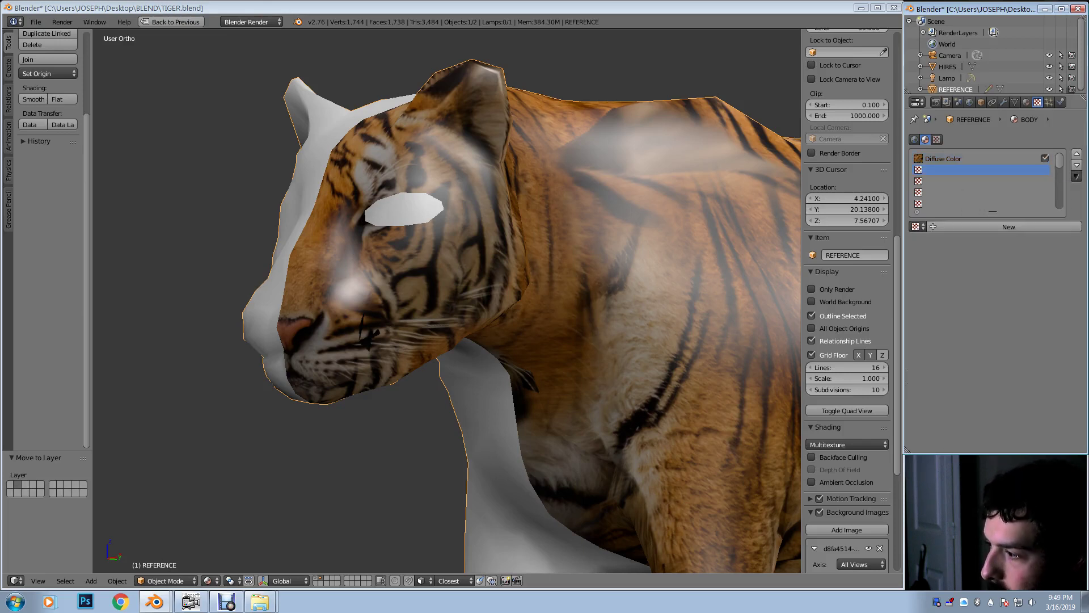
left_click(1004, 226)
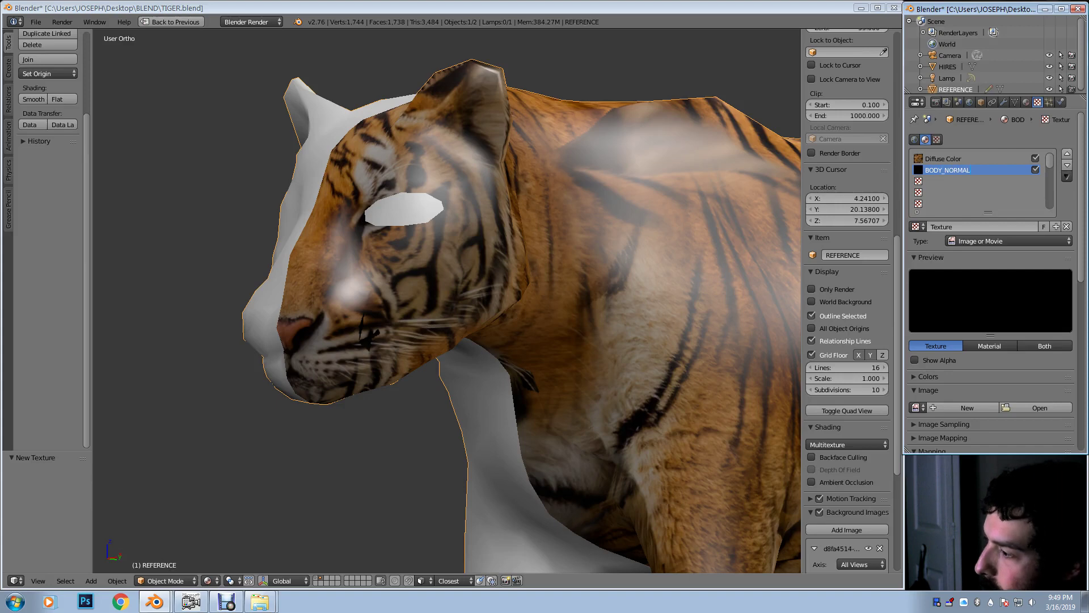
Step: Assign the existing BODY_NORMAL image to the BODY_NORMAL texture
scroll(1015, 397, "down", 4)
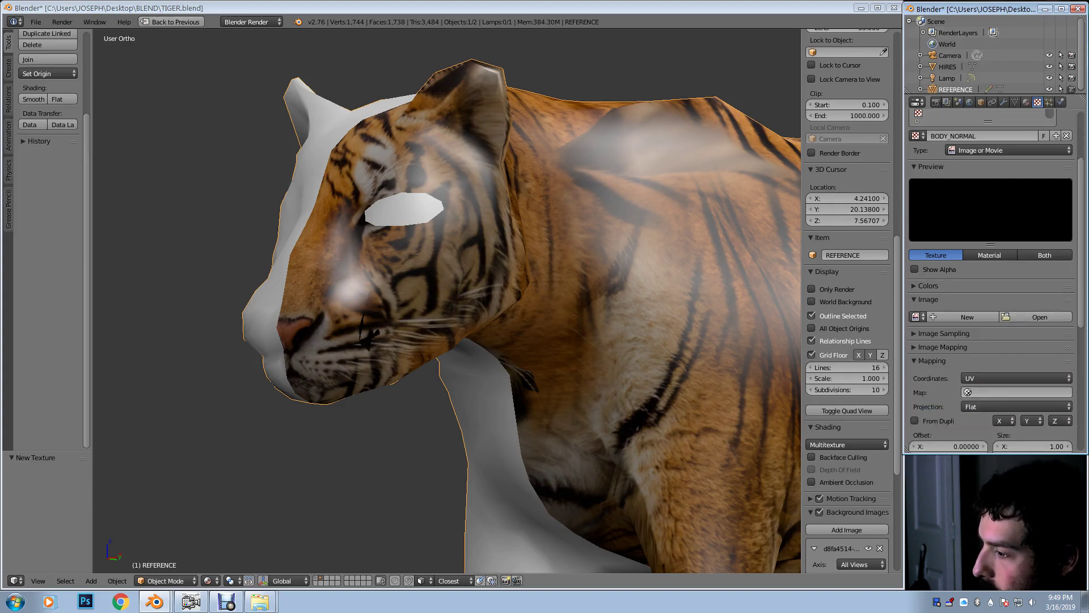
left_click(917, 317)
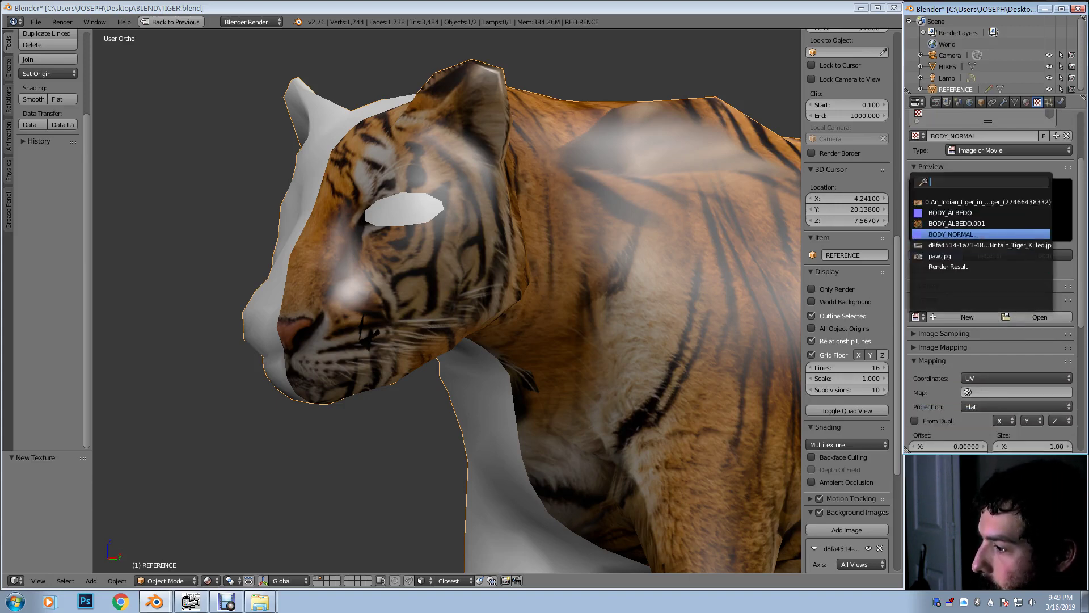
left_click(958, 234)
Step: Turn off the BODY_NORMAL texture's Color influence and set its Normal influence to 5
scroll(832, 290, "down", 14)
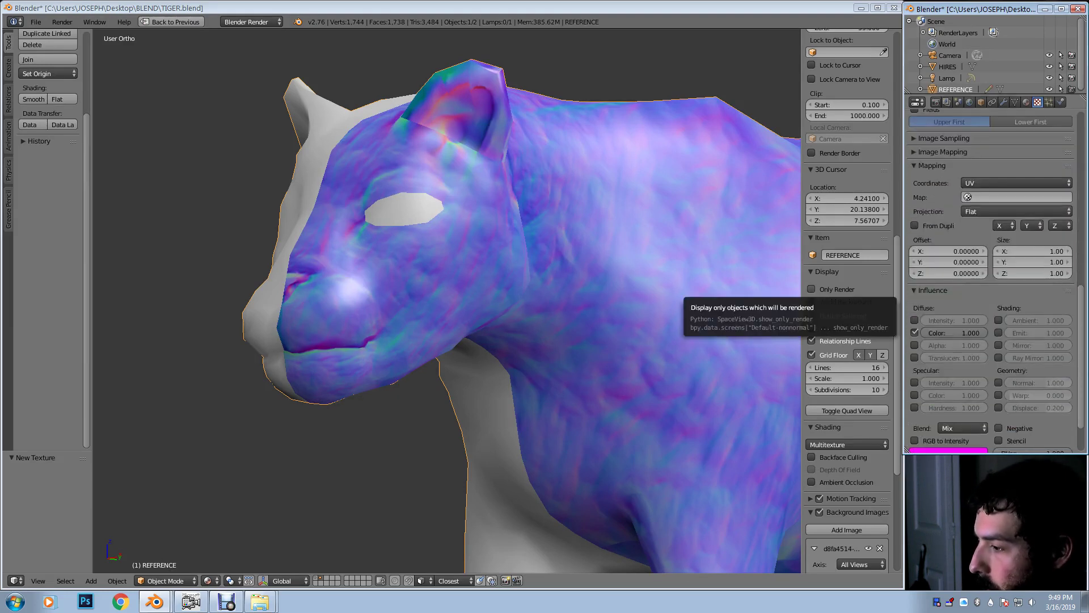
left_click(914, 333)
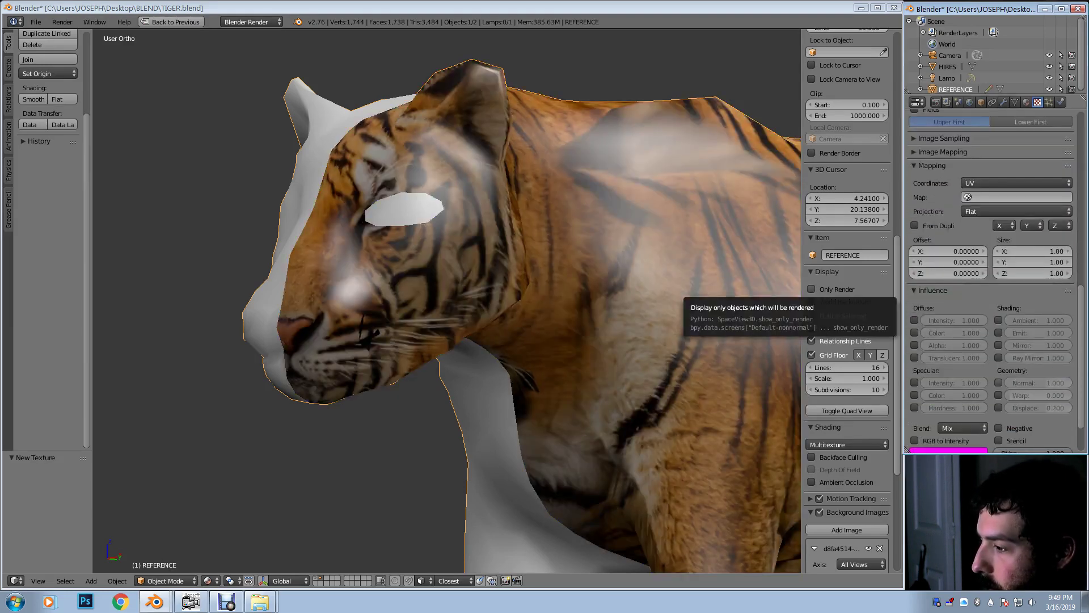
left_click(998, 383)
type("5")
key("Return")
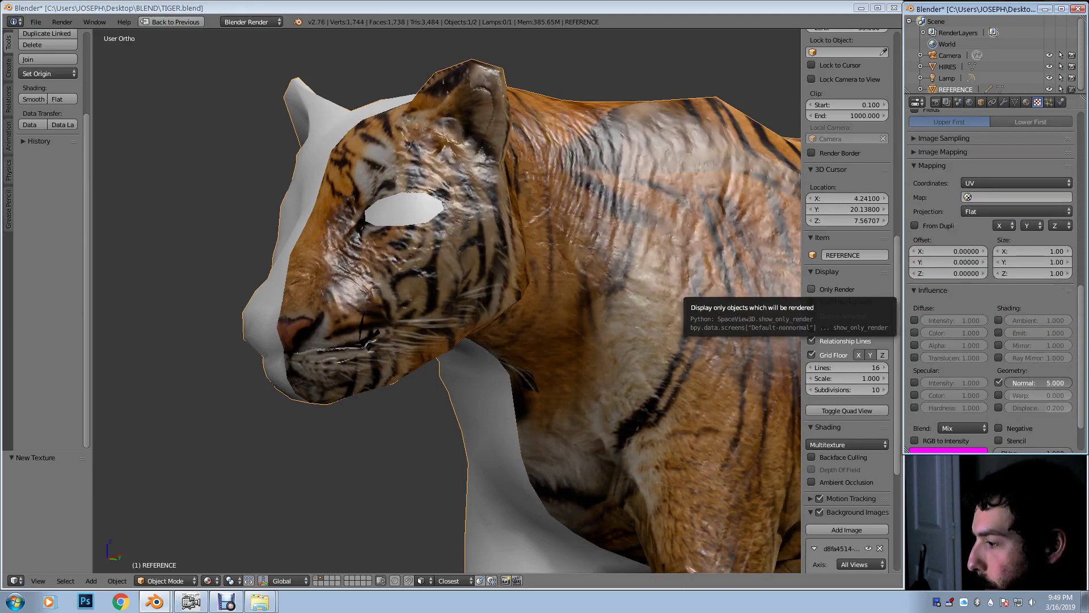
Step: Inspect the fur relief on the tiger's body and face from several angles
middle_click_drag(567, 318, 275, 258)
scroll(249, 242, "down", 3)
middle_click_drag(448, 301, 502, 310)
middle_click_drag(732, 283, 723, 323)
middle_click_drag(698, 287, 661, 312)
middle_click_drag(454, 312, 760, 298, "shift")
mouse_move(624, 298)
middle_mouse_down()
mouse_move(720, 243)
mouse_move(655, 269)
mouse_move(624, 298)
middle_mouse_up()
middle_click_drag(449, 309, 312, 343)
middle_click_drag(397, 335, 670, 342)
scroll(624, 342, "up", 3)
scroll(624, 341, "up", 1)
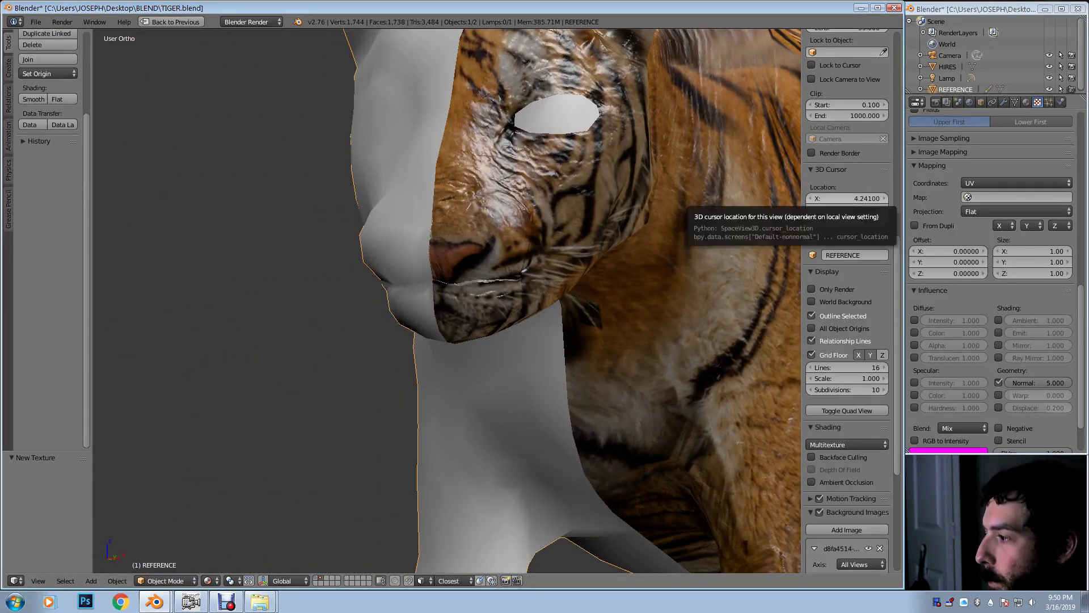
Step: Remove the Material.001 slot from the tiger mesh
left_click(1027, 102)
left_click(944, 179)
left_click(1067, 151)
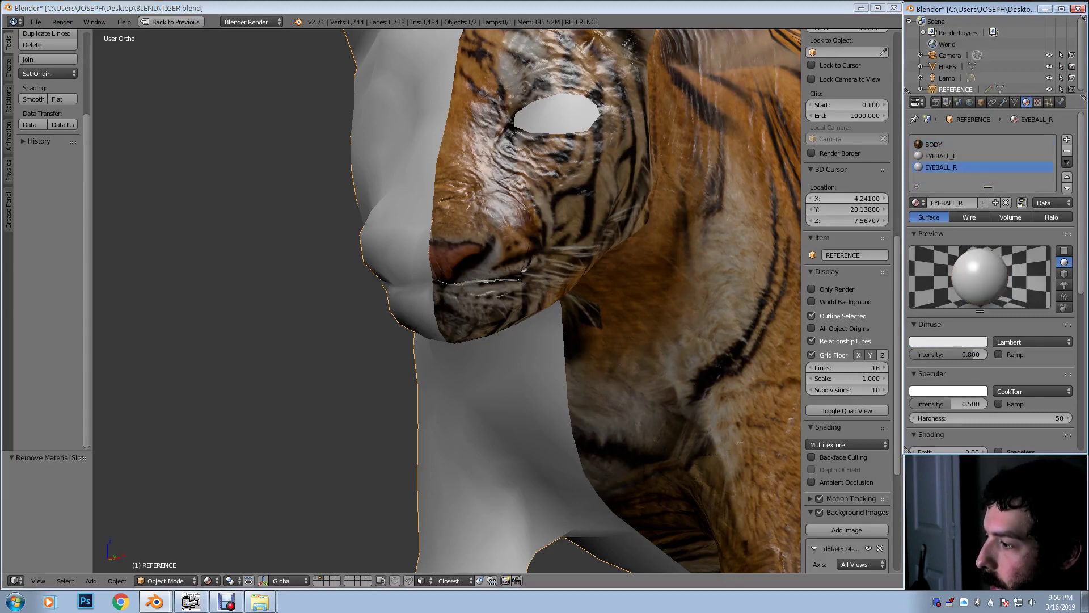
Step: Assign the BODY material to the selected faces of the untextured body half in Edit Mode, and deselect everything
left_click(942, 145)
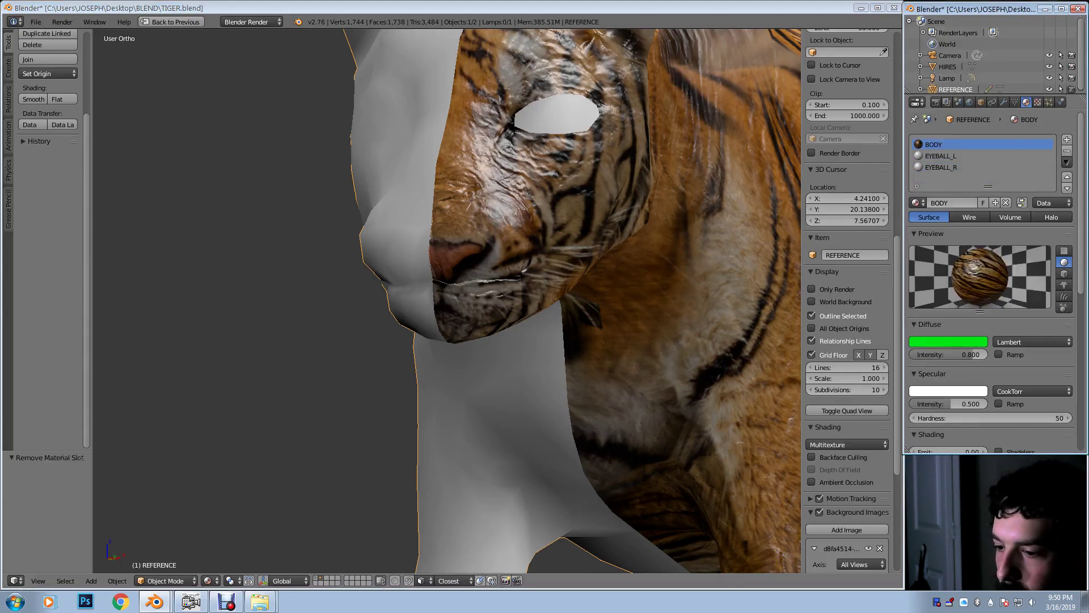
left_click(166, 580)
left_click(159, 554)
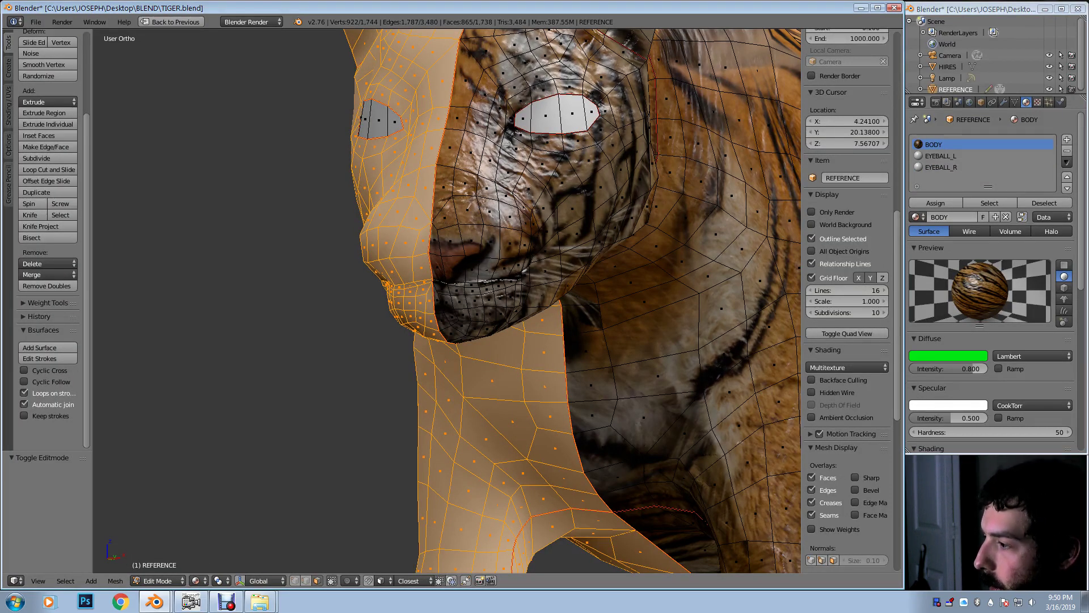
left_click(935, 203)
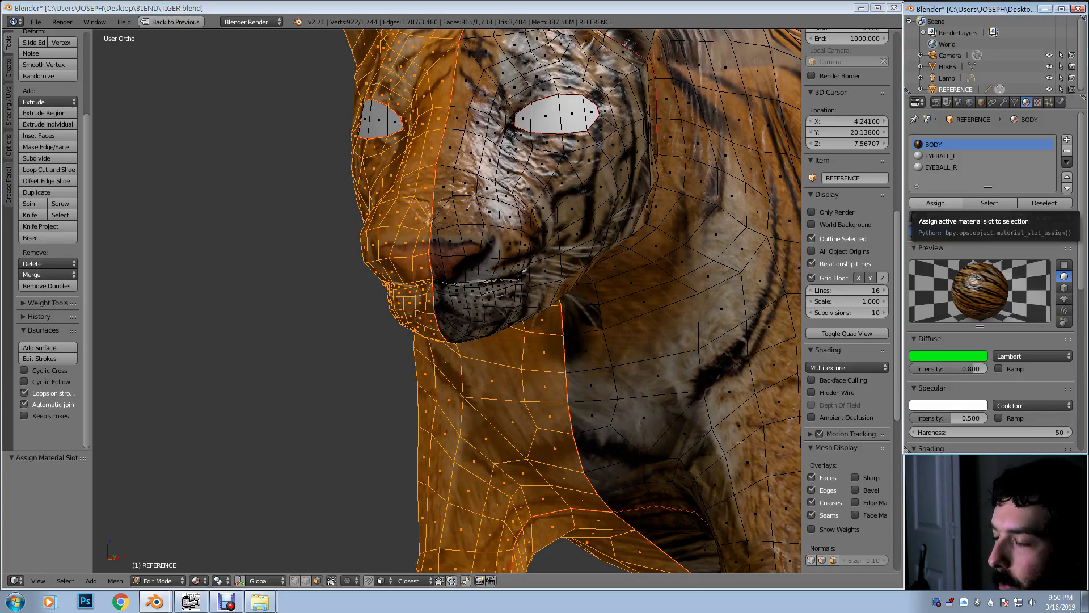
middle_click_drag(635, 272, 576, 308)
key("a")
scroll(449, 300, "down", 4)
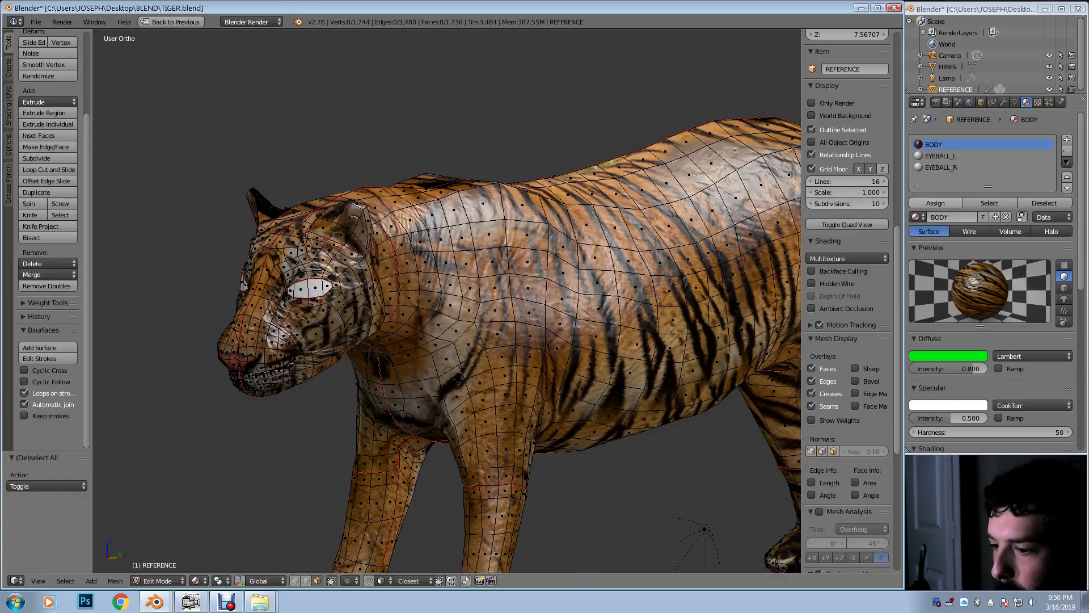
Step: Switch the tiger mesh from Edit Mode back to Object Mode
middle_click_drag(510, 301, 256, 298)
middle_click_drag(618, 300, 726, 301)
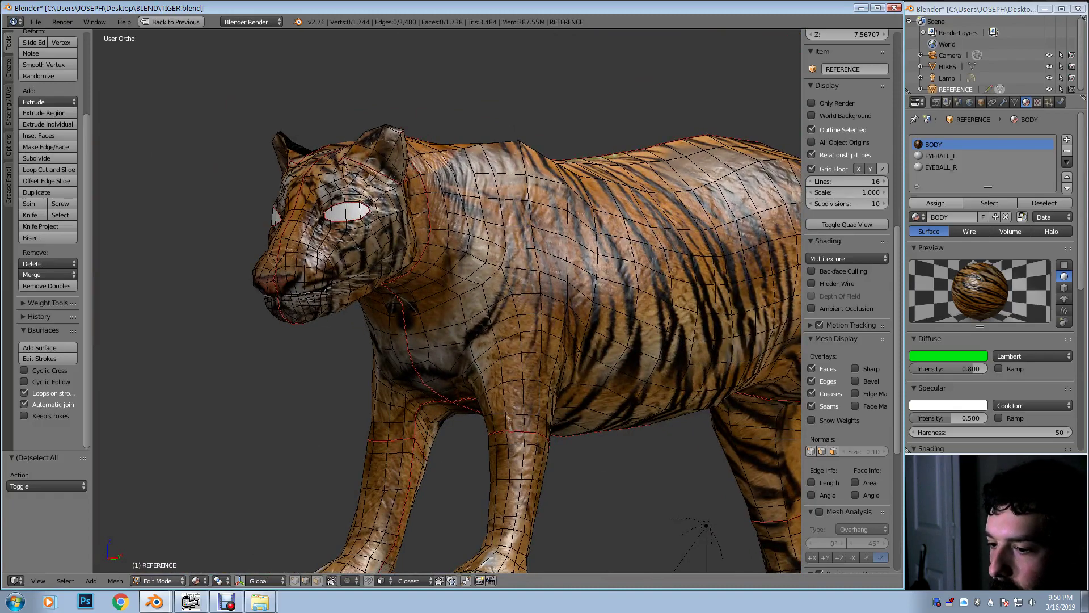
left_click(157, 580)
left_click(159, 572)
scroll(402, 282, "up", 1)
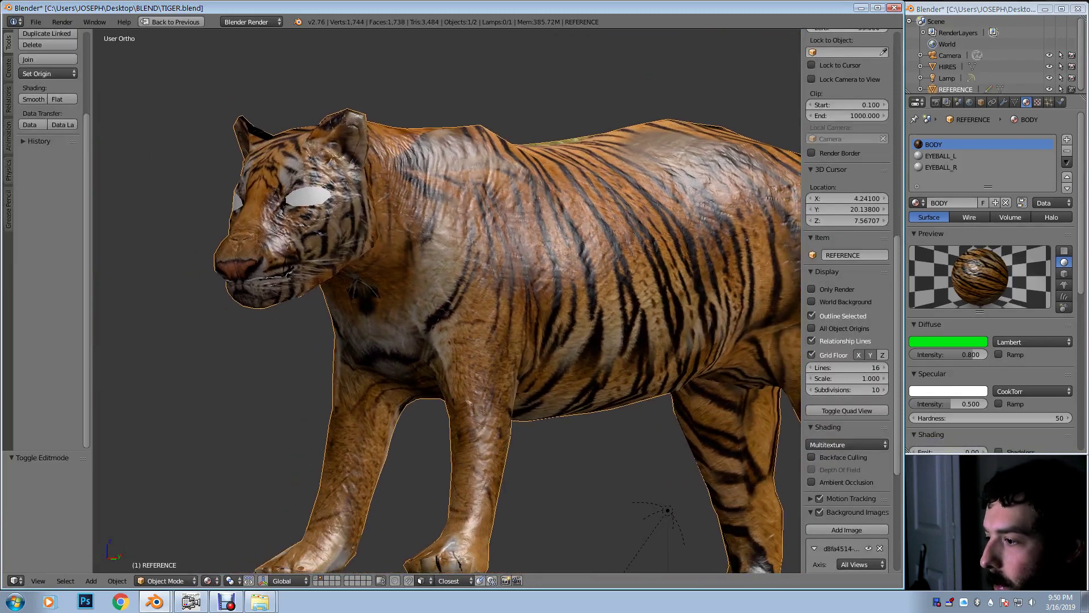
Step: Examine the texture and fur relief across the whole tiger, from face and flank to legs and tail, from several angles
middle_click_drag(449, 301, 383, 303)
middle_click_drag(545, 284, 647, 289)
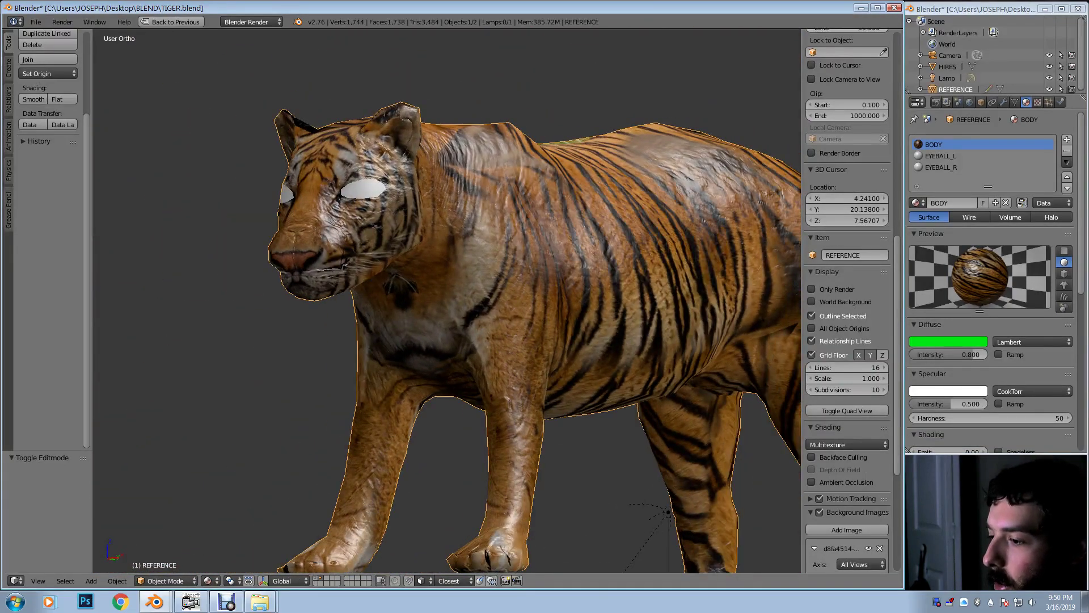
middle_click_drag(482, 329, 392, 264, "shift")
middle_click_drag(369, 335, 334, 343)
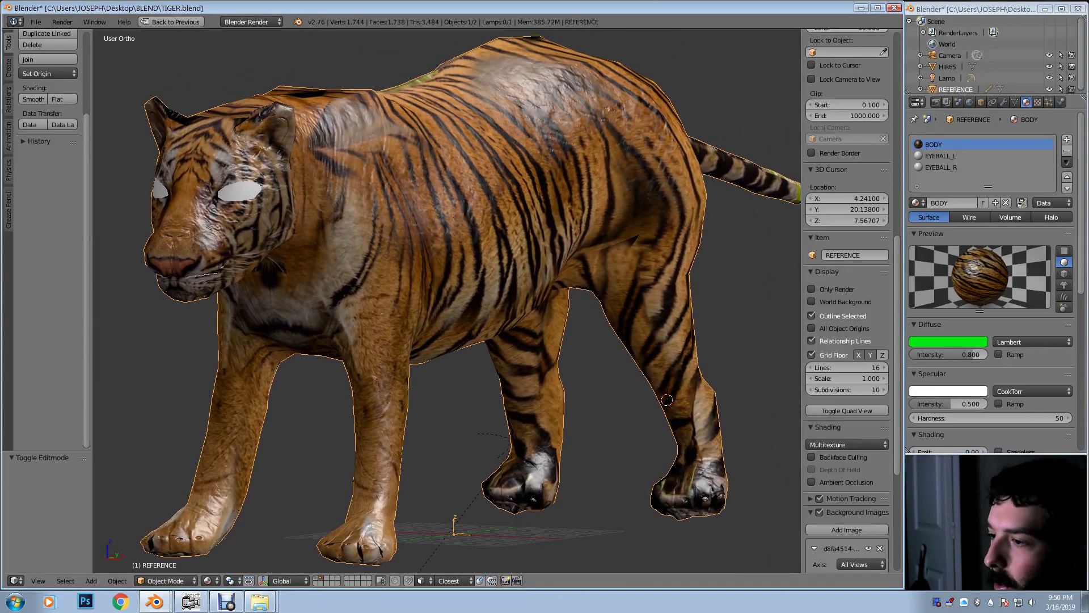
middle_click_drag(667, 400, 612, 433)
middle_click_drag(454, 317, 466, 343)
middle_click_drag(701, 481, 776, 382)
scroll(446, 301, "down", 3)
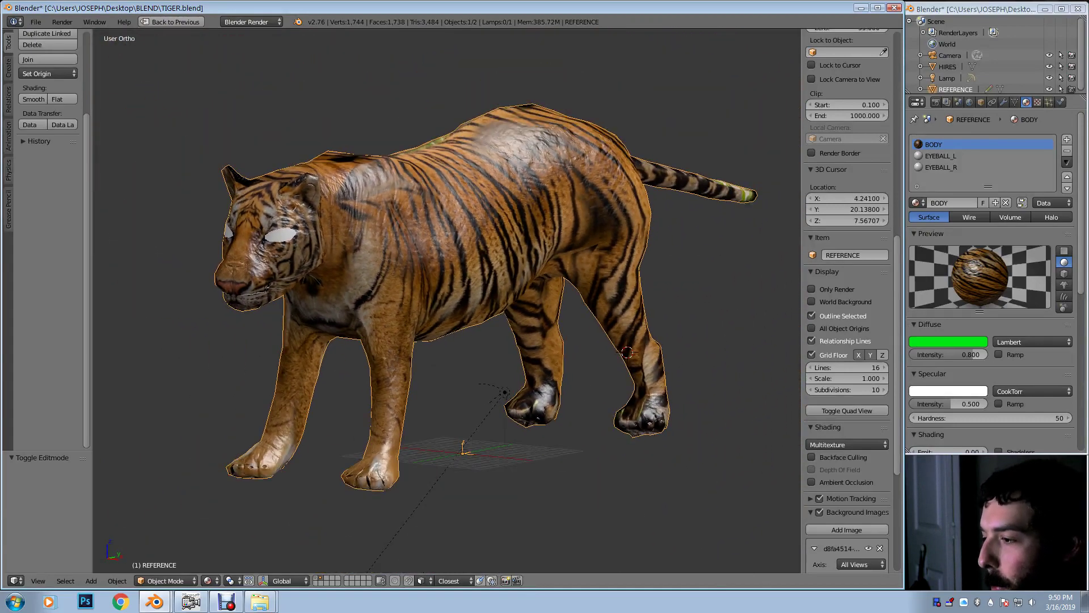
mouse_move(446, 300)
middle_mouse_down()
mouse_move(413, 315)
mouse_move(432, 314)
middle_mouse_up()
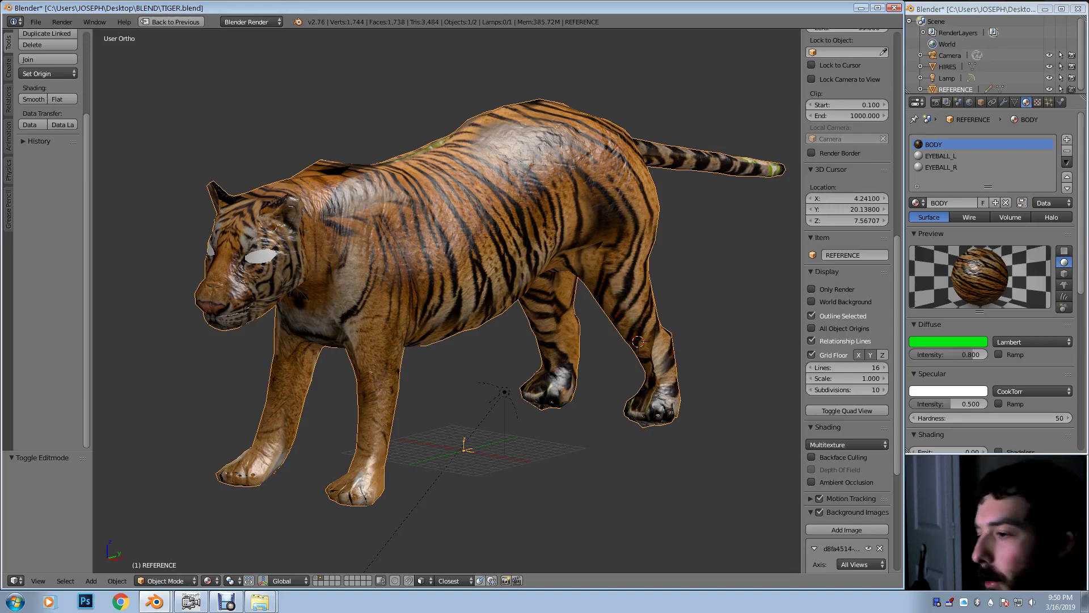
middle_click_drag(638, 341, 590, 369)
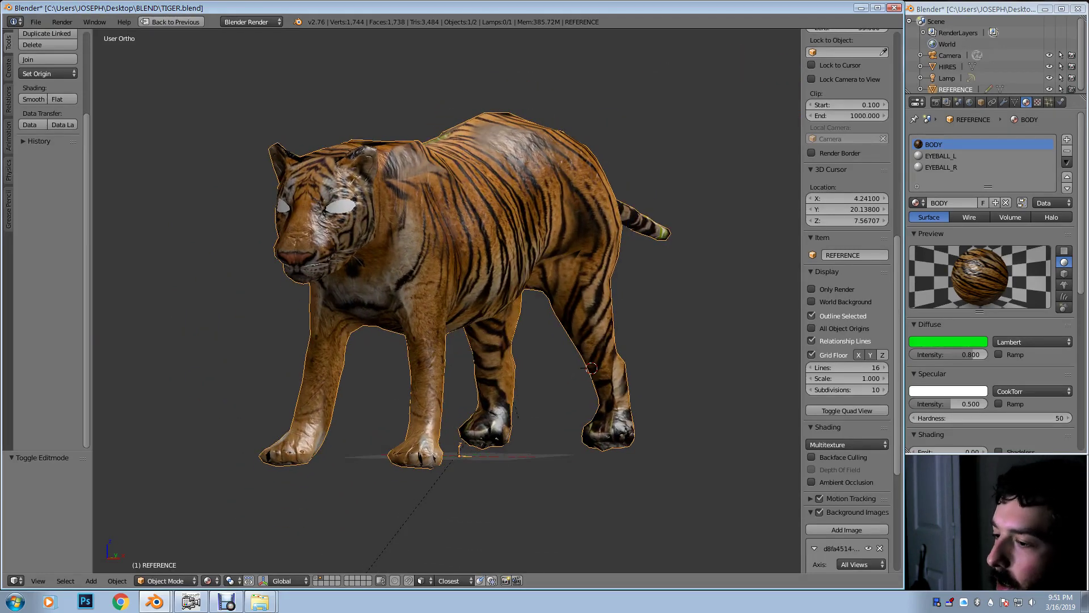